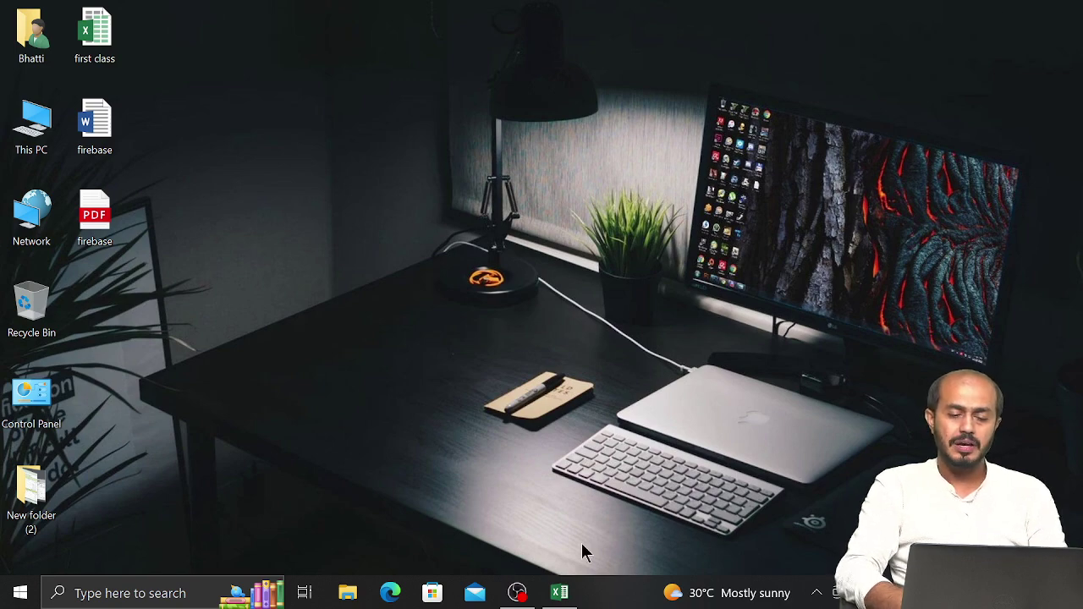
Step: Switch to the first class workbook in Excel and examine the addition formulas in C7 and C8 on Sheet4
click(550, 587)
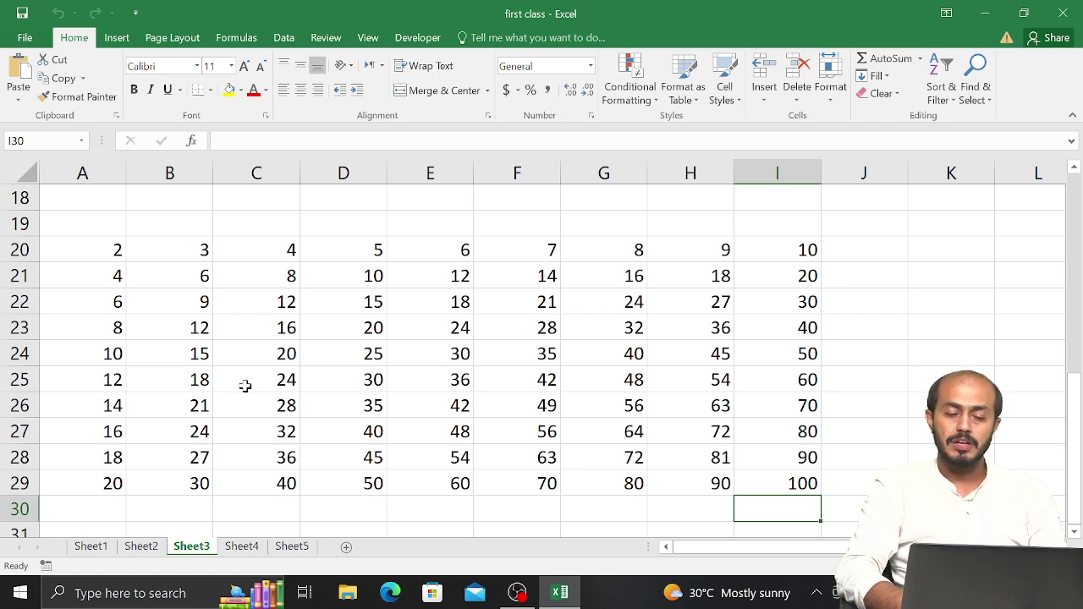
click(244, 548)
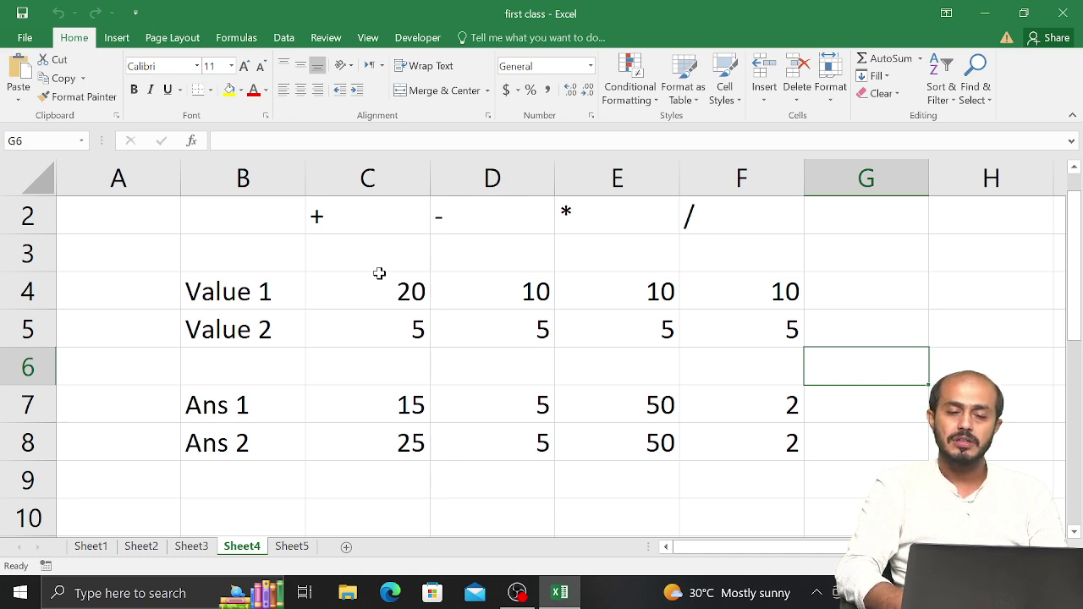
click(378, 401)
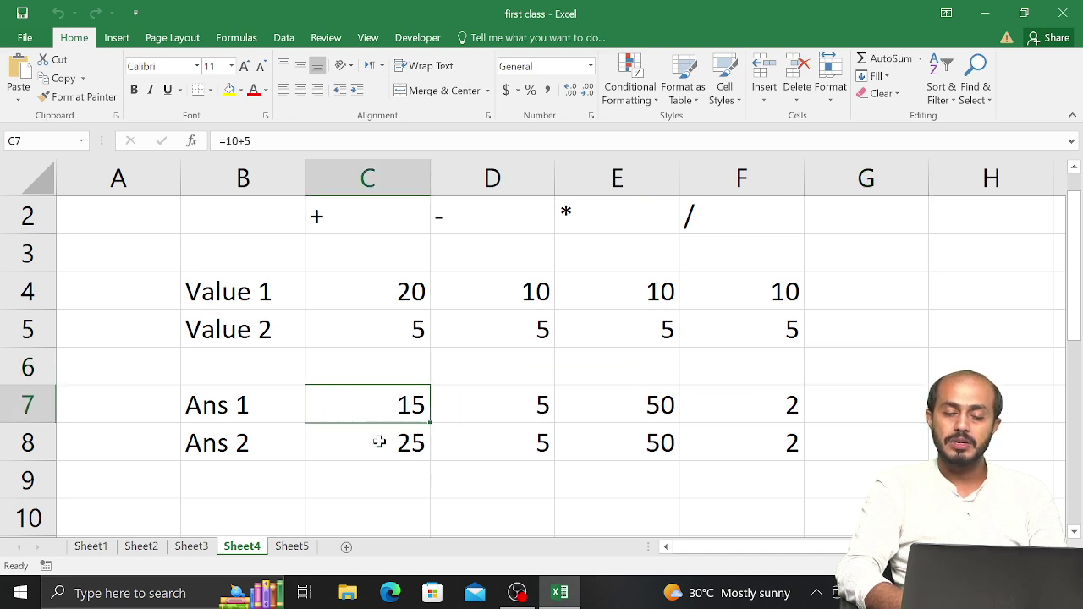
click(379, 442)
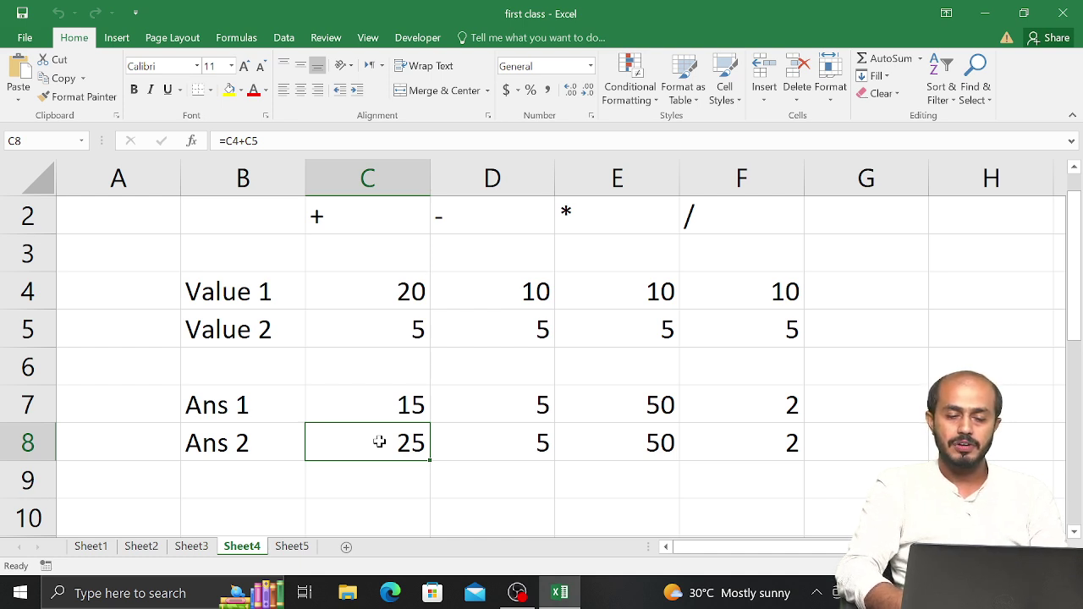
Step: Open Sheet5 and review its examples from row 110 back up to the count, counta and countblank table around row 46
click(292, 547)
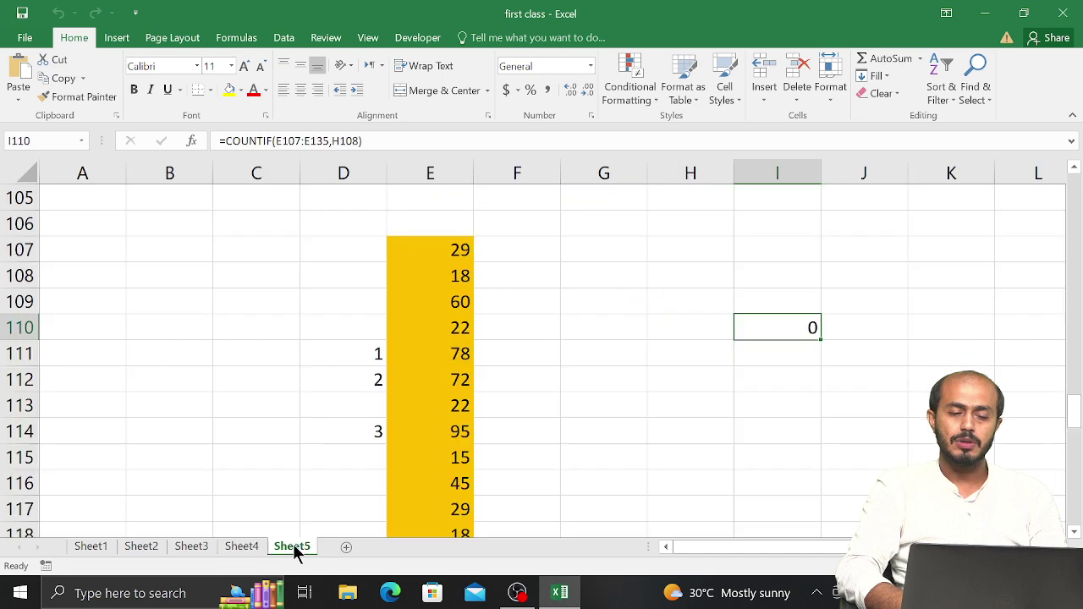
click(615, 317)
key(Up)
key(Up)
key(Up)
key(Up)
key(Up)
key(Up)
key(Up)
key(Up)
key(Up)
key(Up)
key(Up)
key(Up)
key(Up)
key(Up)
key(Up)
key(Up)
key(Up)
key(Up)
key(Up)
key(Up)
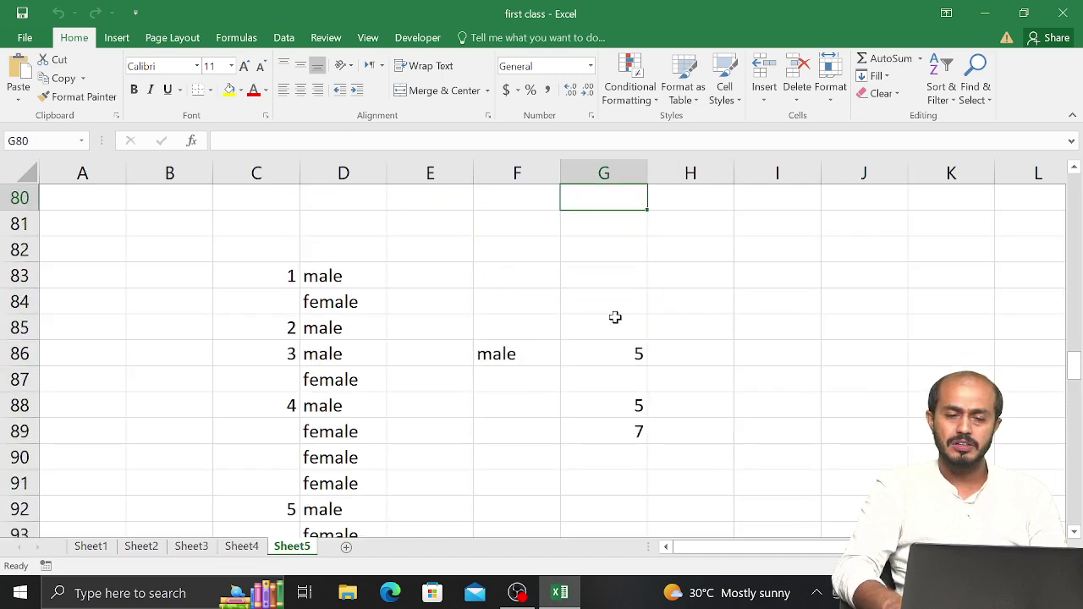
key(Up)
key(Up)
key(Up)
key(Up)
key(Up)
key(Up)
key(Up)
key(Up)
key(Up)
key(Up)
key(Up)
key(Up)
key(Up)
key(Up)
key(Up)
key(Up)
key(Up)
key(Up)
key(Up)
key(Up)
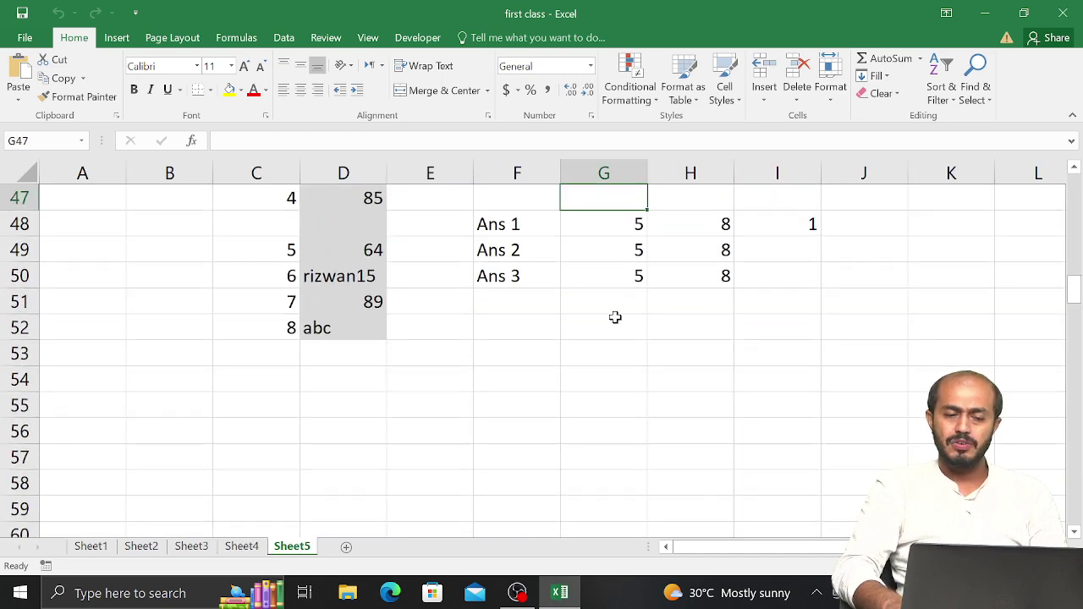
key(Up)
key(Up)
key(Up)
key(Up)
key(Up)
key(Up)
key(Up)
key(Down)
key(Down)
key(Down)
key(Down)
key(Down)
key(Down)
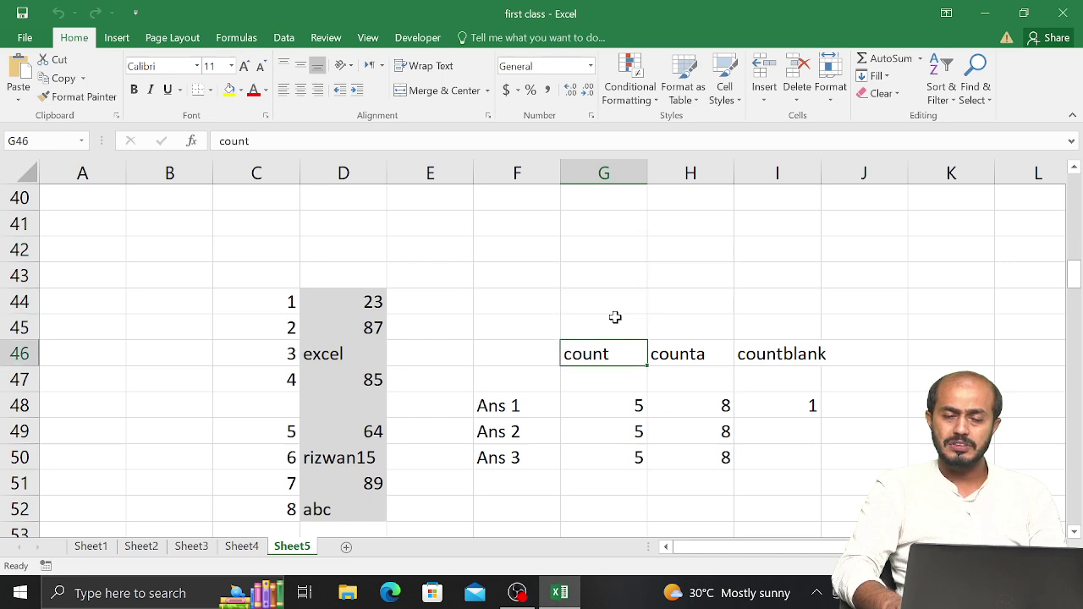
Step: Examine the COUNTBLANK formulas in column B beside the highlighted data in rows 61 to 70, including the combined SUM formula in B70
key(Right)
key(Right)
key(Down)
key(Down)
key(Down)
key(Down)
key(Down)
key(Down)
key(Down)
key(Down)
key(Down)
key(Down)
key(Down)
key(Down)
key(Down)
key(Down)
key(Down)
key(Down)
key(Down)
key(Down)
key(Down)
key(Down)
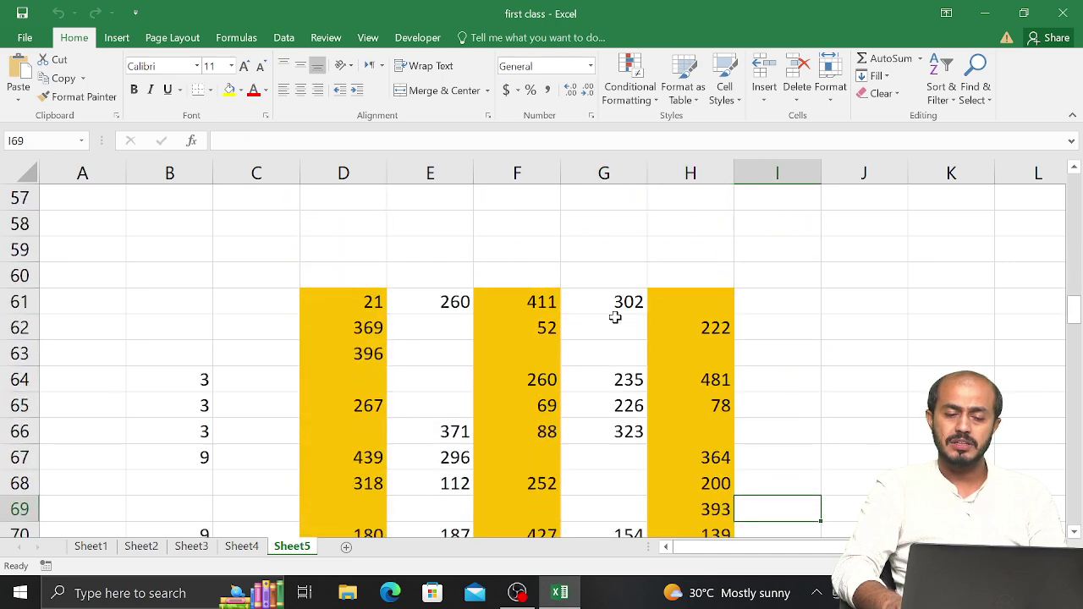
key(Down)
key(Down)
key(Down)
key(Down)
key(Down)
key(Left)
key(Left)
key(Left)
key(Left)
key(Left)
key(Left)
key(Left)
key(Left)
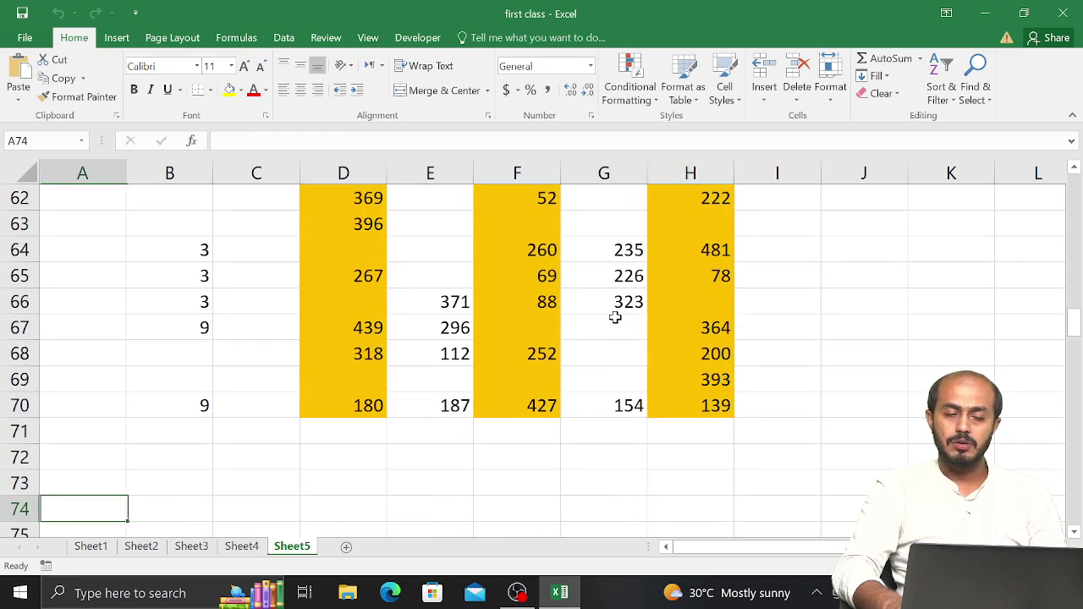
key(Up)
key(Up)
key(Up)
key(Up)
key(Right)
key(Up)
key(Up)
key(Up)
key(Up)
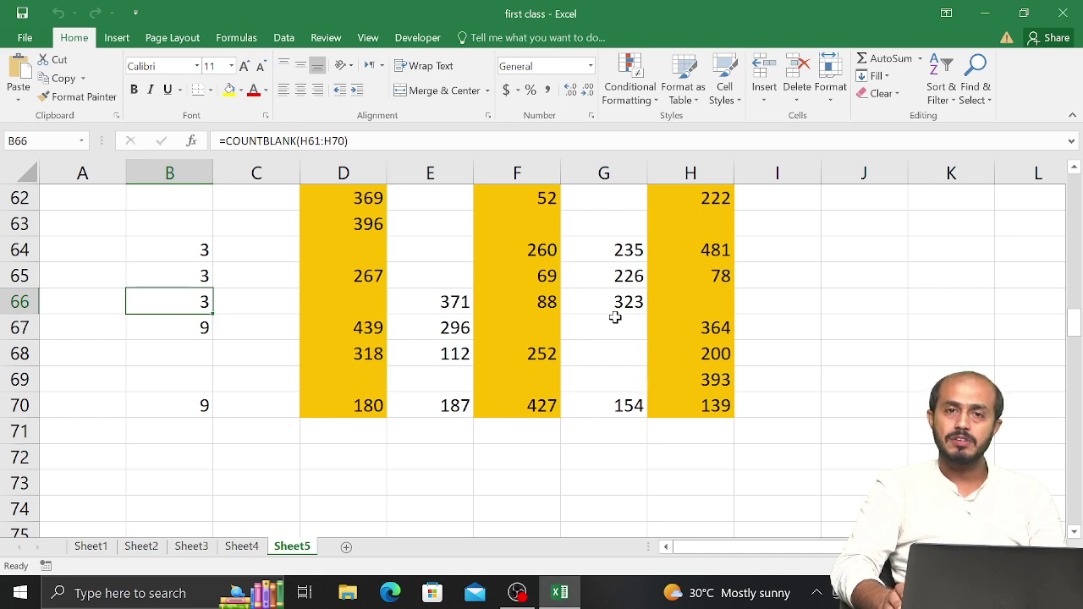
key(Down)
key(Down)
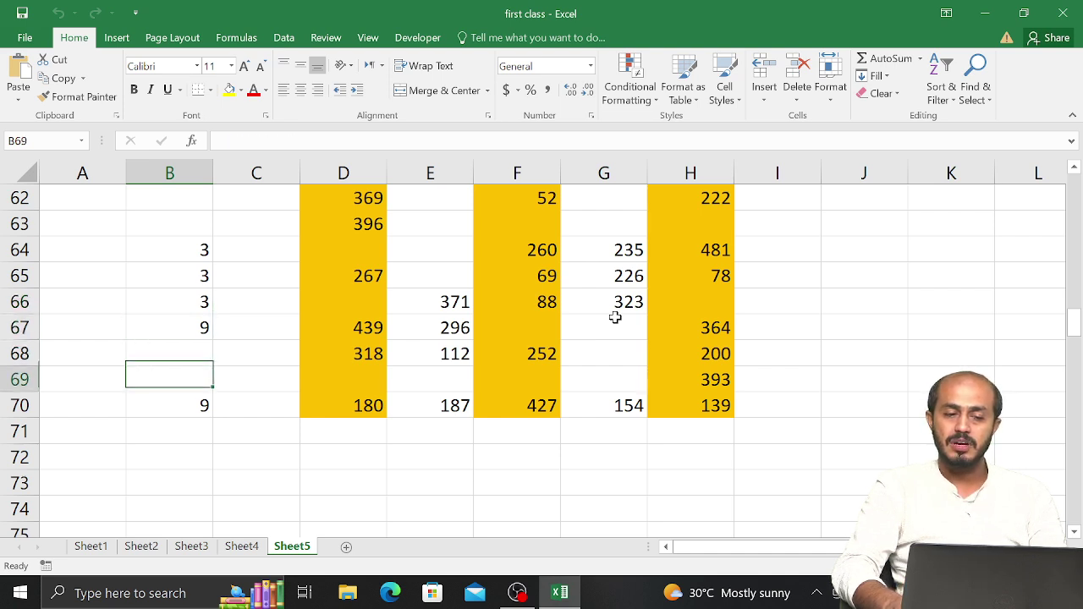
key(Up)
key(Down)
key(Down)
key(Down)
key(Up)
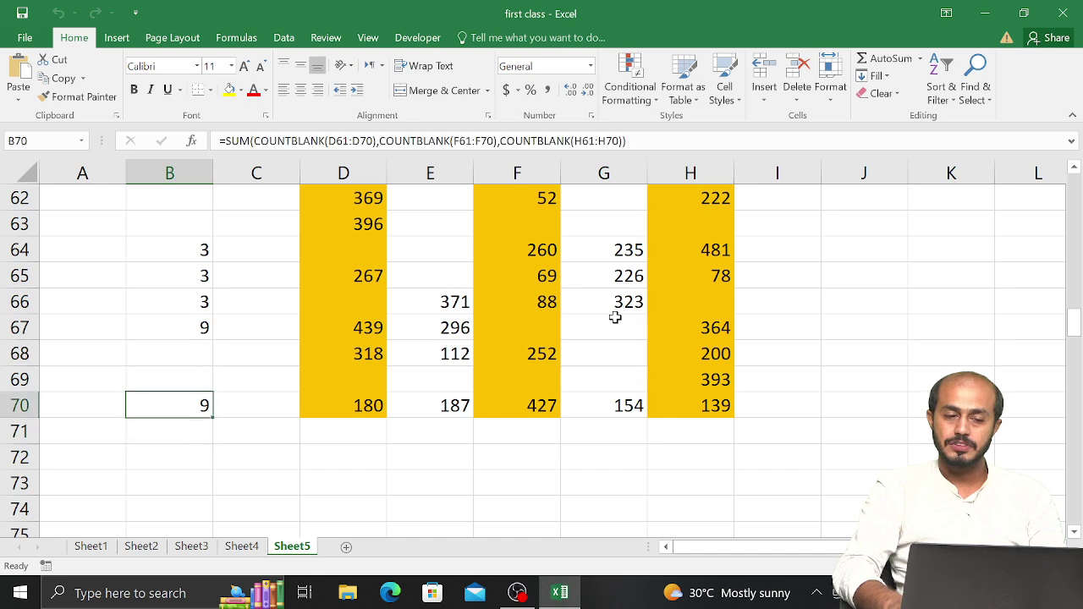
Step: Look over the male/female list starting at row 83 and the counts beside it
key(Down)
key(Down)
key(Down)
key(Down)
key(Down)
key(Down)
key(Down)
key(Down)
key(Down)
key(Down)
key(Down)
key(Down)
key(Down)
key(Down)
key(Down)
key(Down)
key(Down)
key(Down)
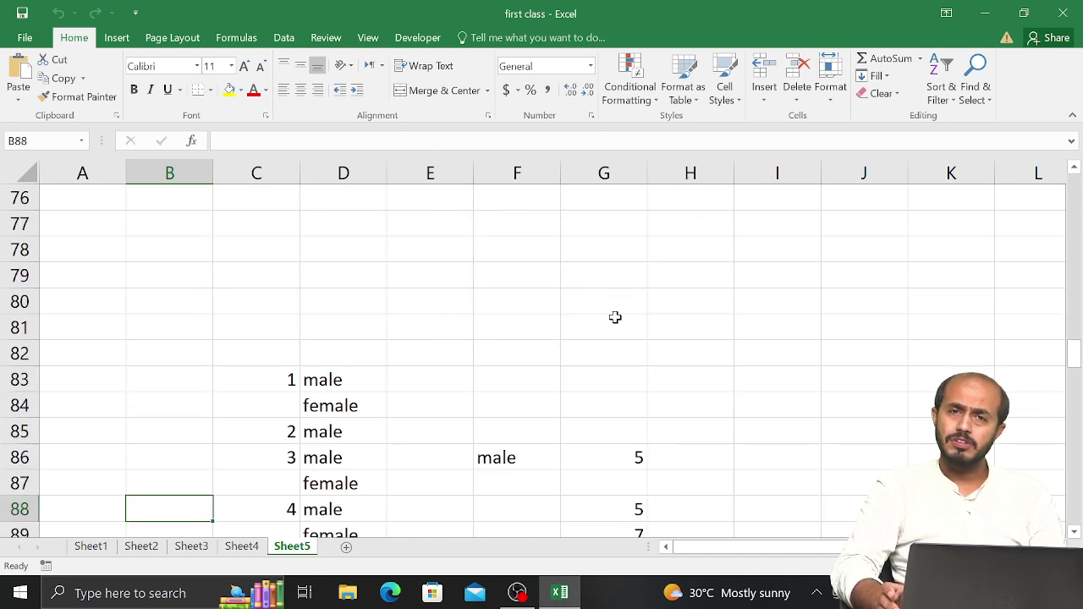
key(Up)
key(Up)
key(Up)
key(Up)
key(Up)
key(Up)
key(Up)
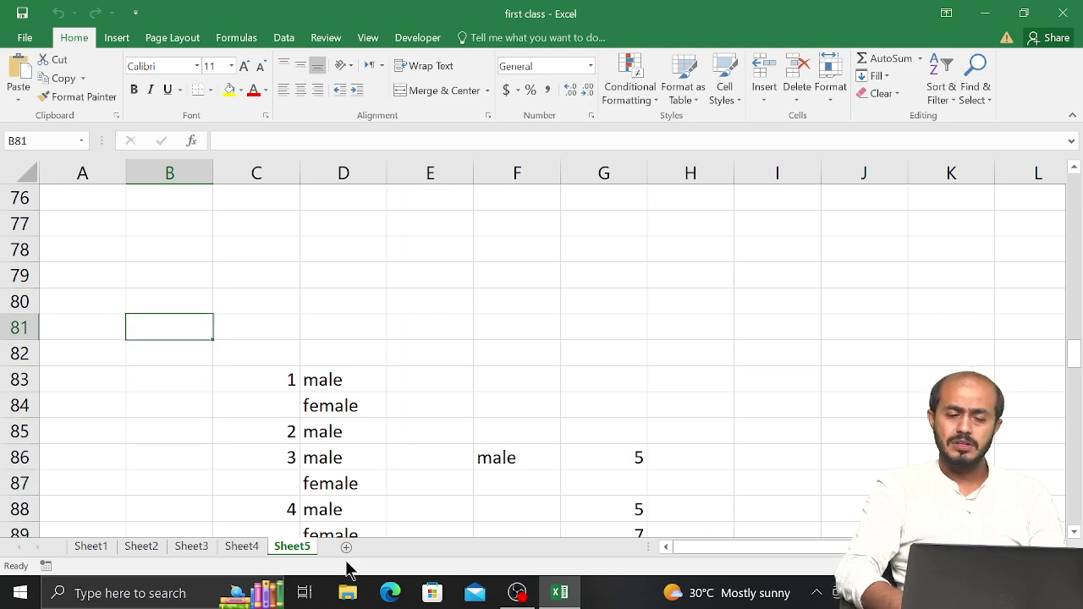
Step: Go back up to the highlighted data columns in rows 61 to 70 for another look
click(431, 317)
key(Up)
key(Up)
key(Up)
key(Up)
key(Up)
key(Up)
key(Up)
key(Up)
key(Up)
key(Up)
key(Up)
key(Up)
key(Up)
key(Up)
key(Up)
key(Up)
key(Up)
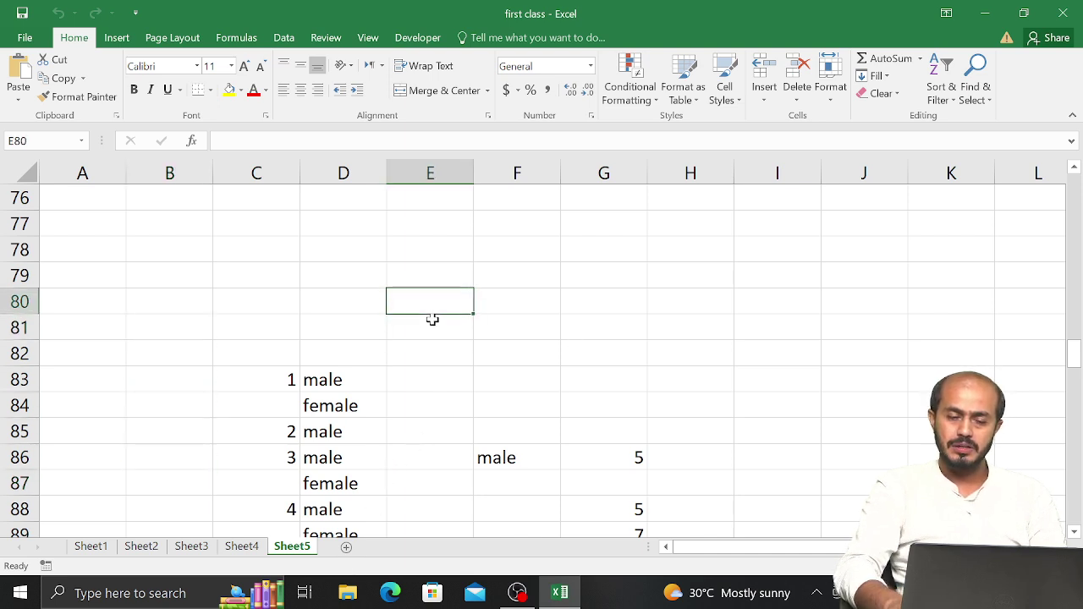
key(Left)
key(Up)
key(Up)
key(Up)
key(Up)
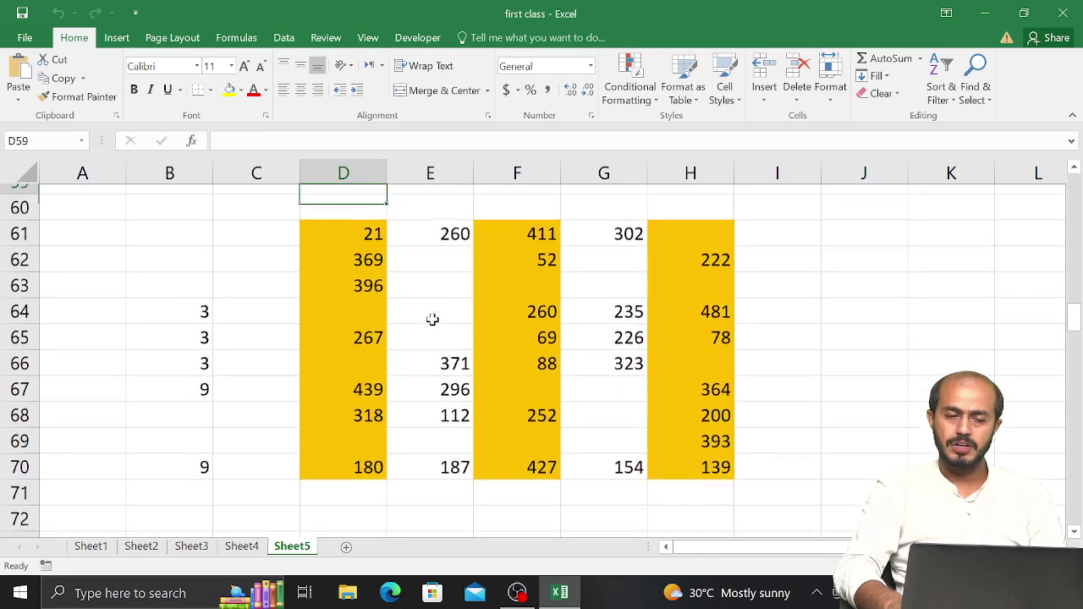
Step: Try selecting the data block D61:H70 by extending the selection from cell D61, and collapse it back to that cell
key(Down)
key(shift+Right)
key(shift+Right)
key(shift+Right)
key(shift+Down)
key(shift+Down)
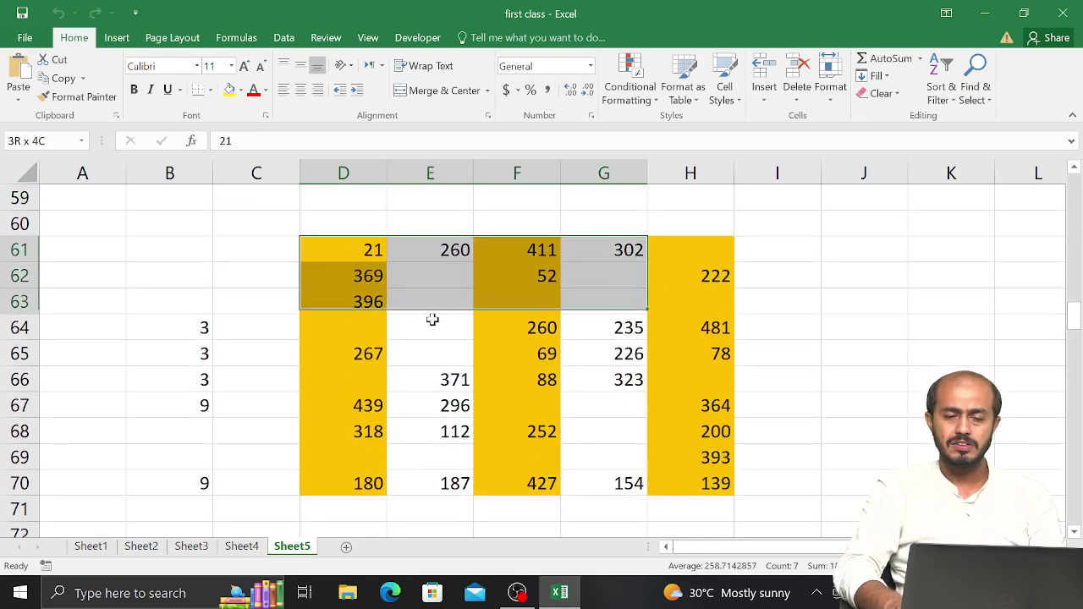
key(ctrl+shift+Right)
key(ctrl+shift+Left)
key(shift+Down)
key(shift+Down)
key(shift+Down)
key(shift+Down)
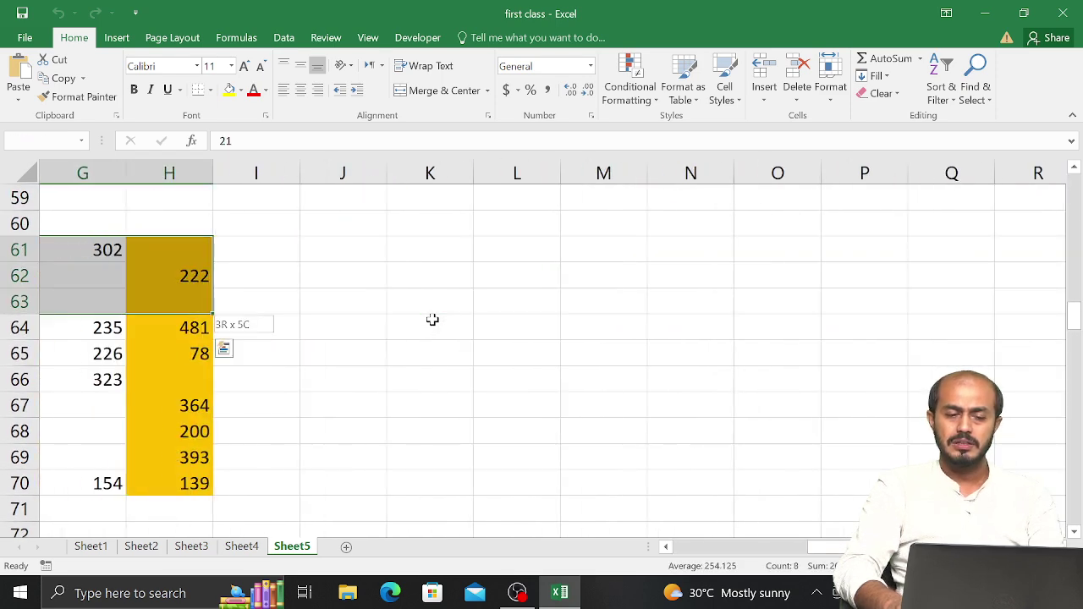
key(shift+Down)
key(shift+Down)
key(shift+Down)
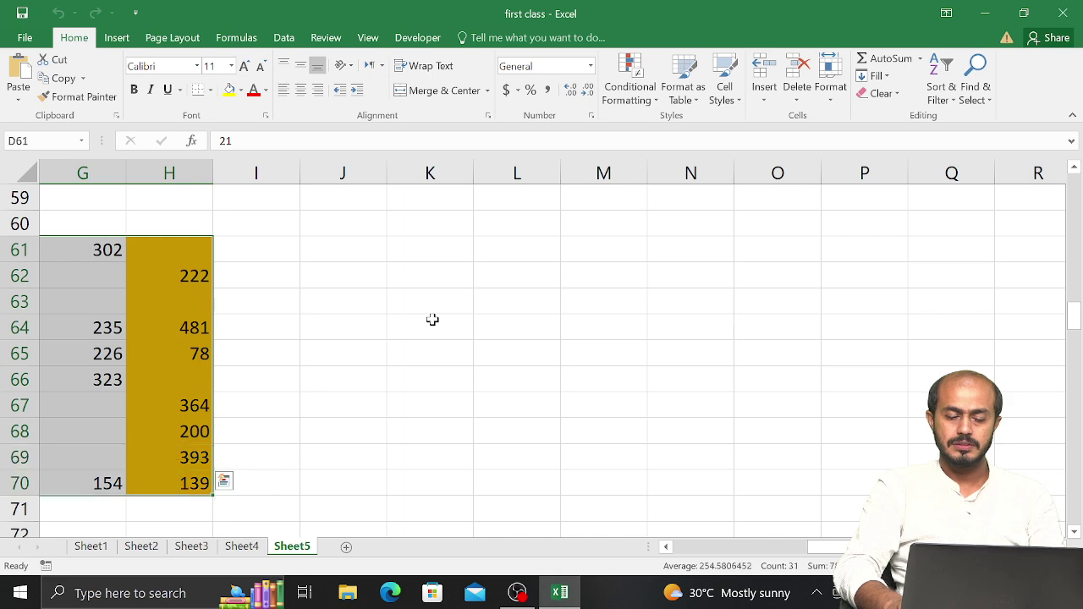
key(ctrl+q)
key(Left)
key(Escape)
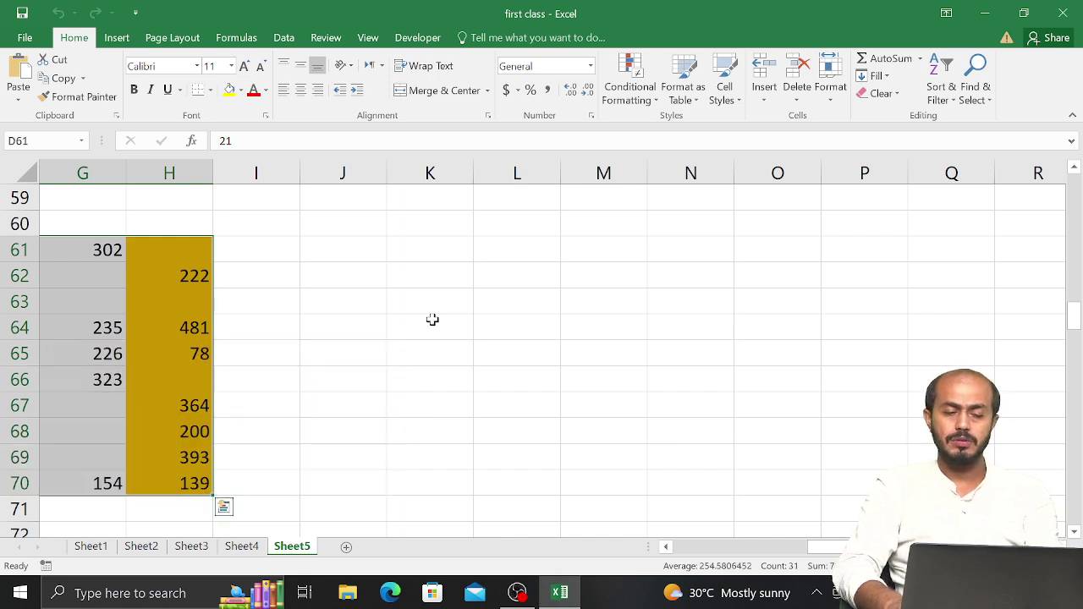
key(shift+BackSpace)
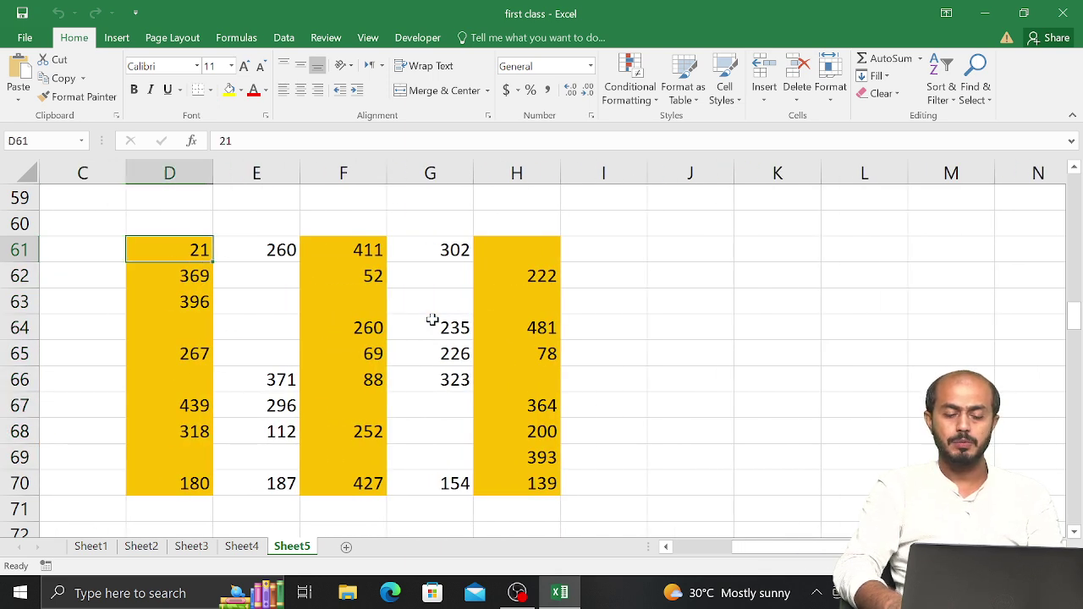
Step: Select the whole contiguous data region around D61 in one go, twice, returning to a single cell each time
key(ctrl+a)
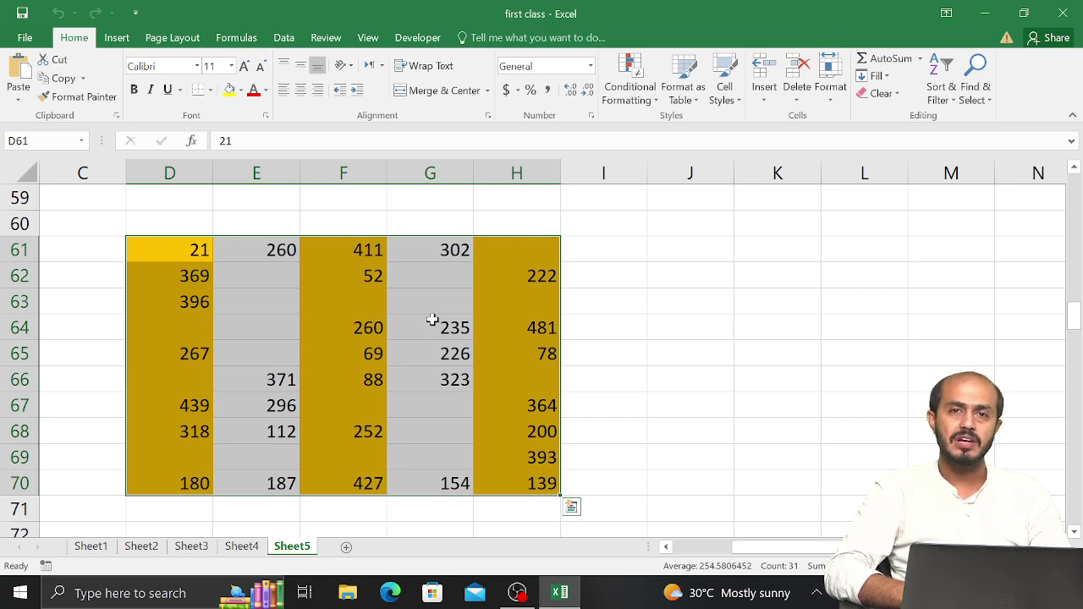
key(Right)
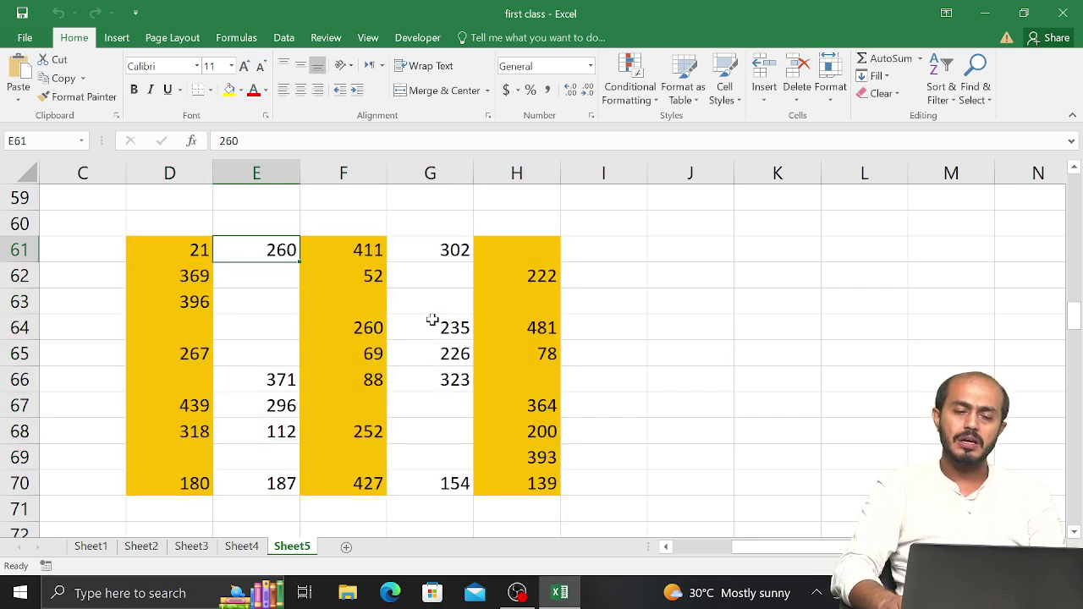
key(Right)
key(Right)
key(Right)
key(Left)
key(Left)
key(Left)
key(Left)
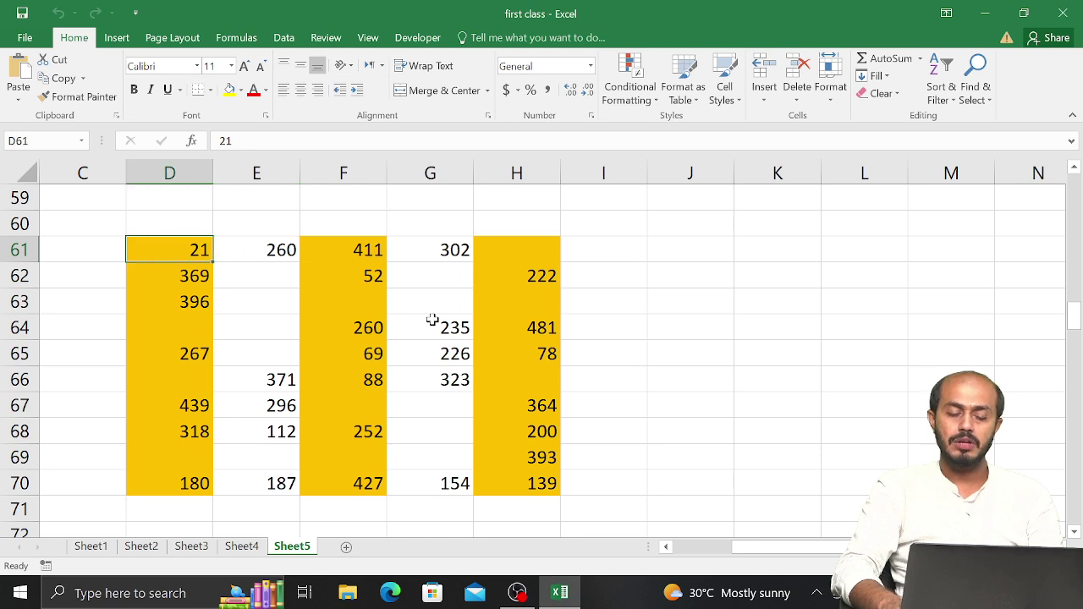
key(ctrl+a)
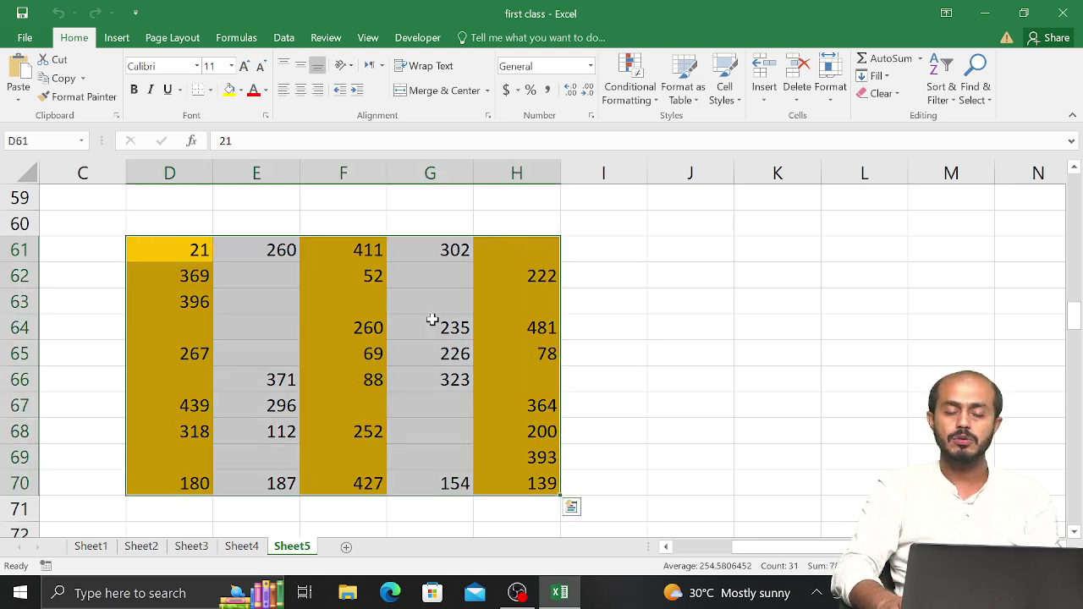
key(ctrl+a)
key(Right)
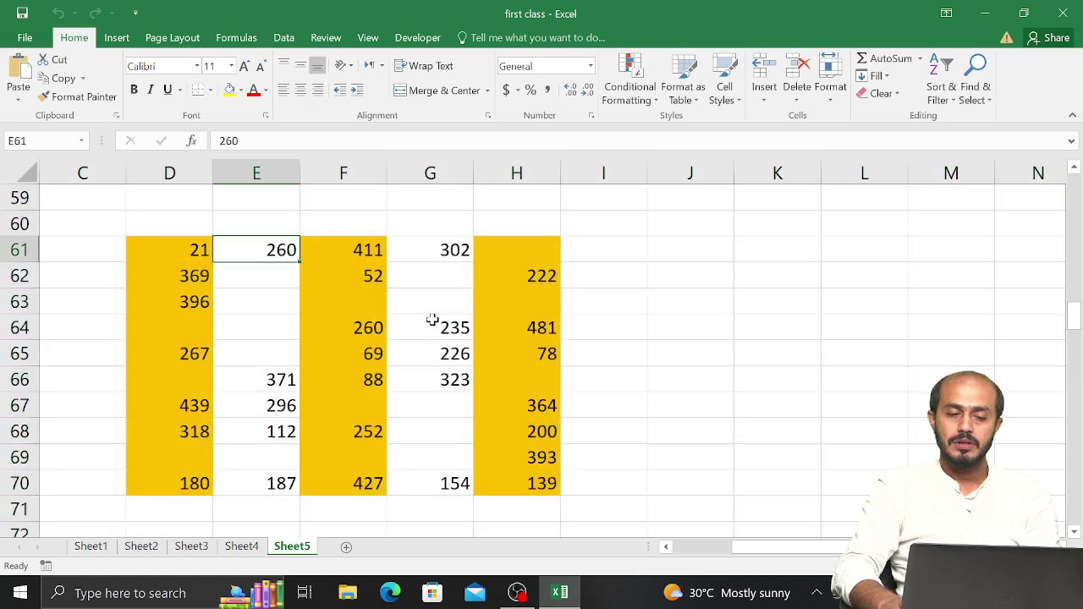
Step: Copy the data block D61:H70 from Sheet5 into a new sheet, starting at cell E4
key(Left)
key(ctrl+a)
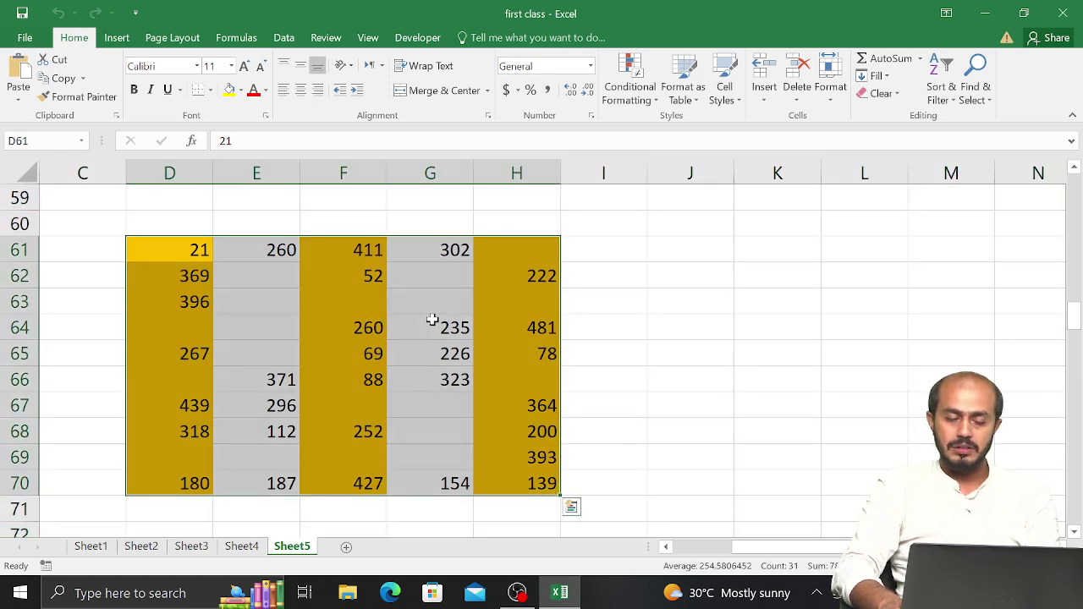
key(ctrl+c)
click(346, 547)
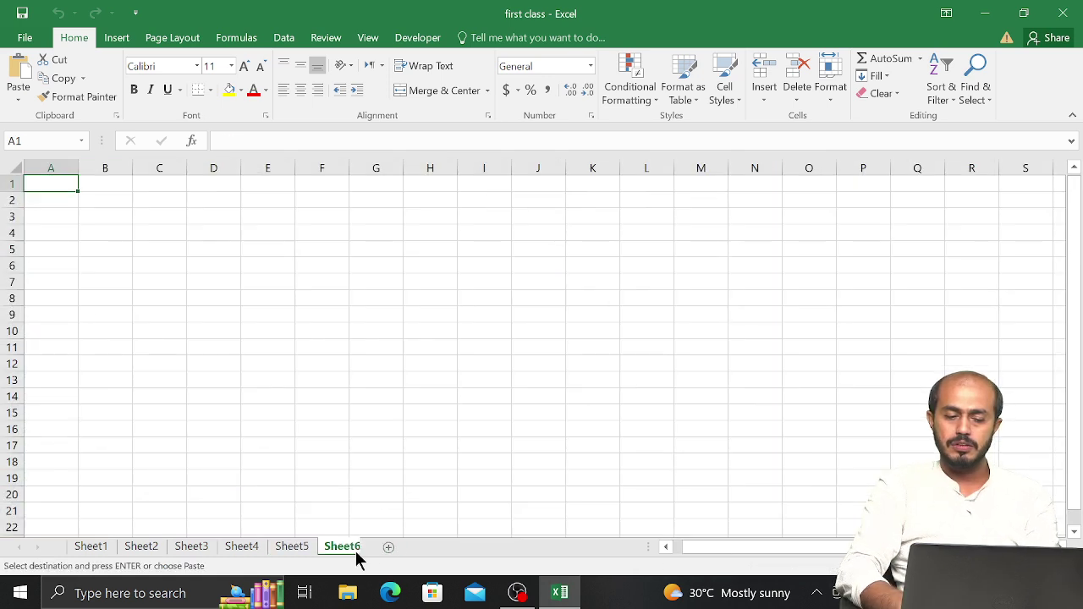
click(264, 234)
key(ctrl+v)
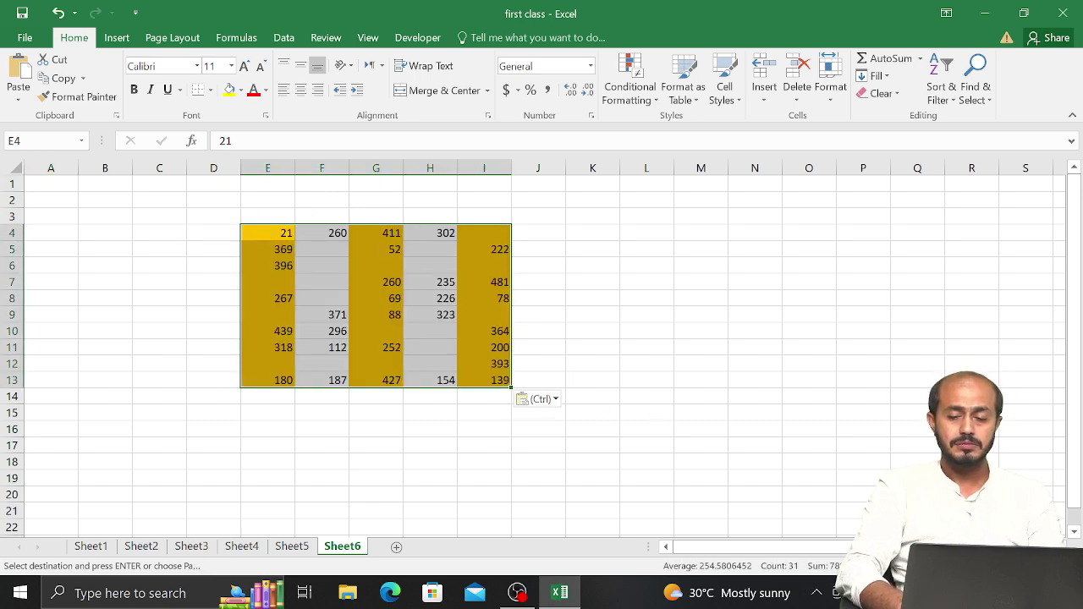
scroll(542, 347, up, 3)
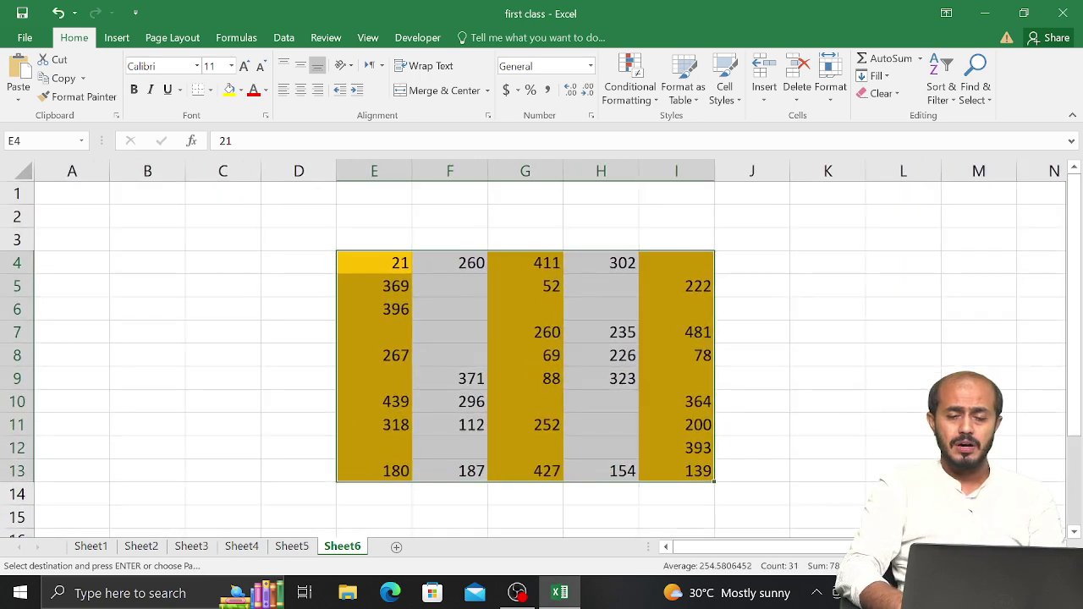
click(857, 409)
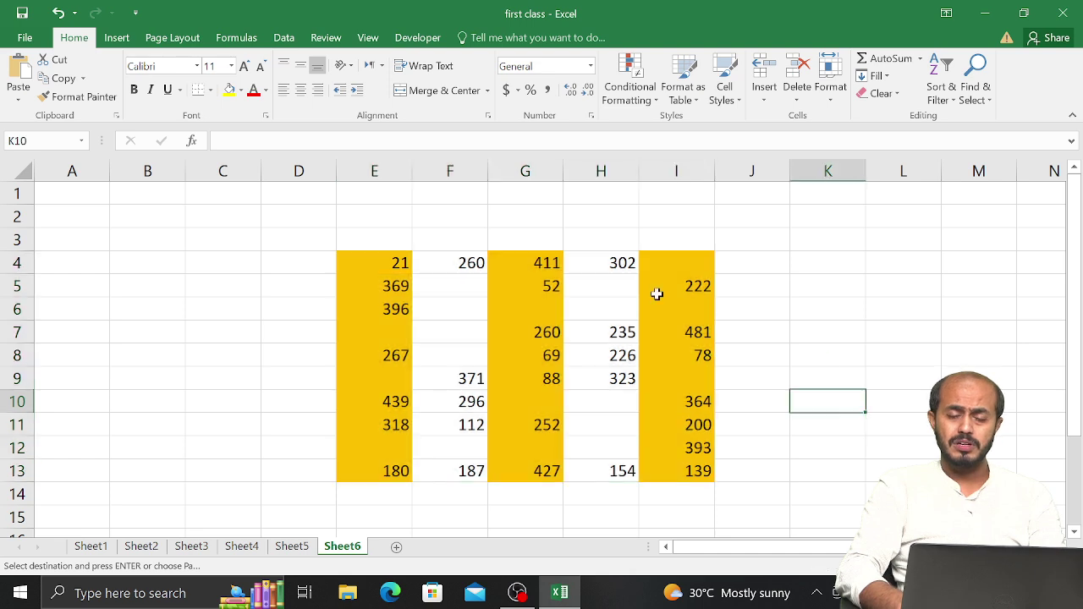
Step: In cell B7, start a SUM formula whose first argument is COUNTBLANK of the first highlighted column, E4:E13
drag(393, 257, 378, 462)
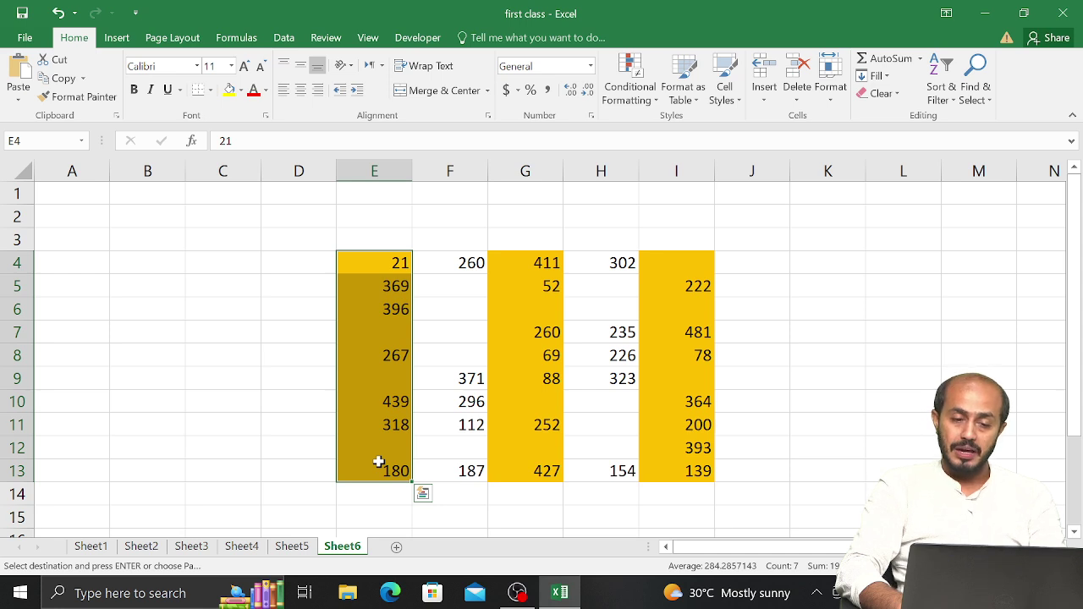
click(145, 325)
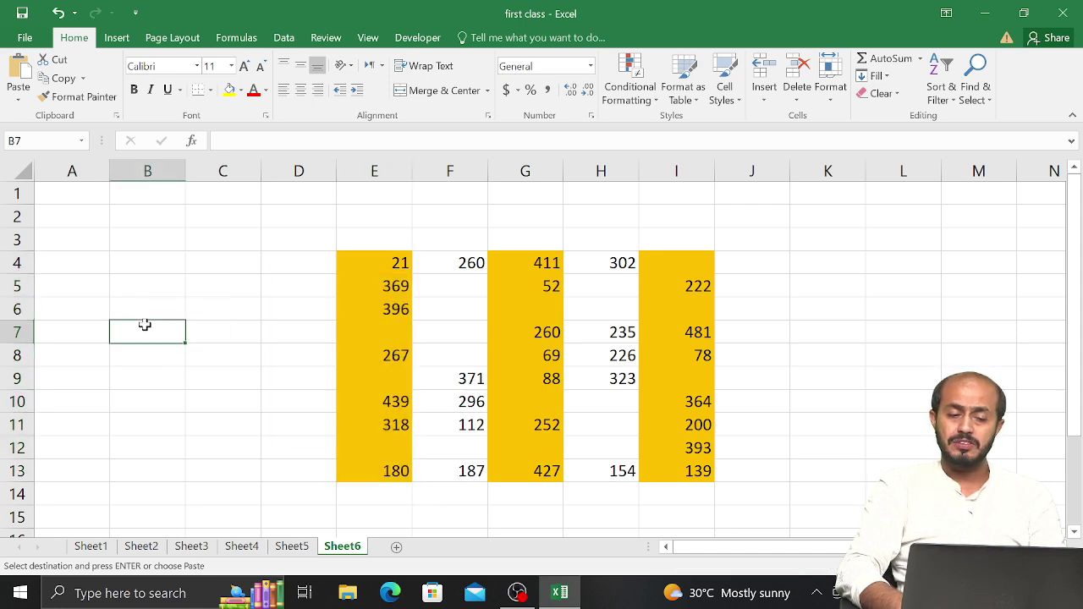
text(=sum)
key(Tab)
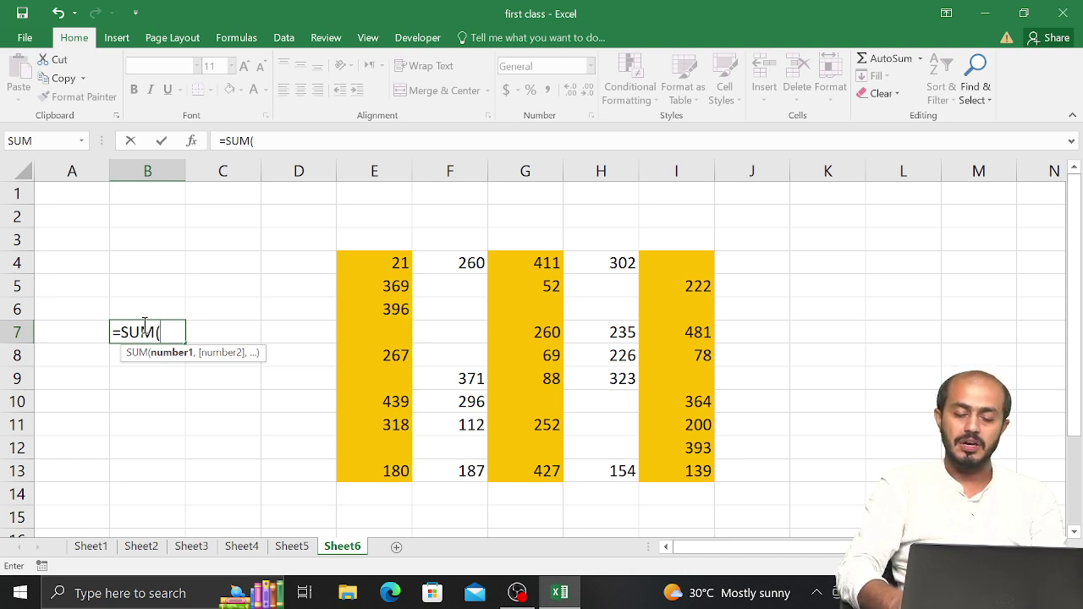
text(coun)
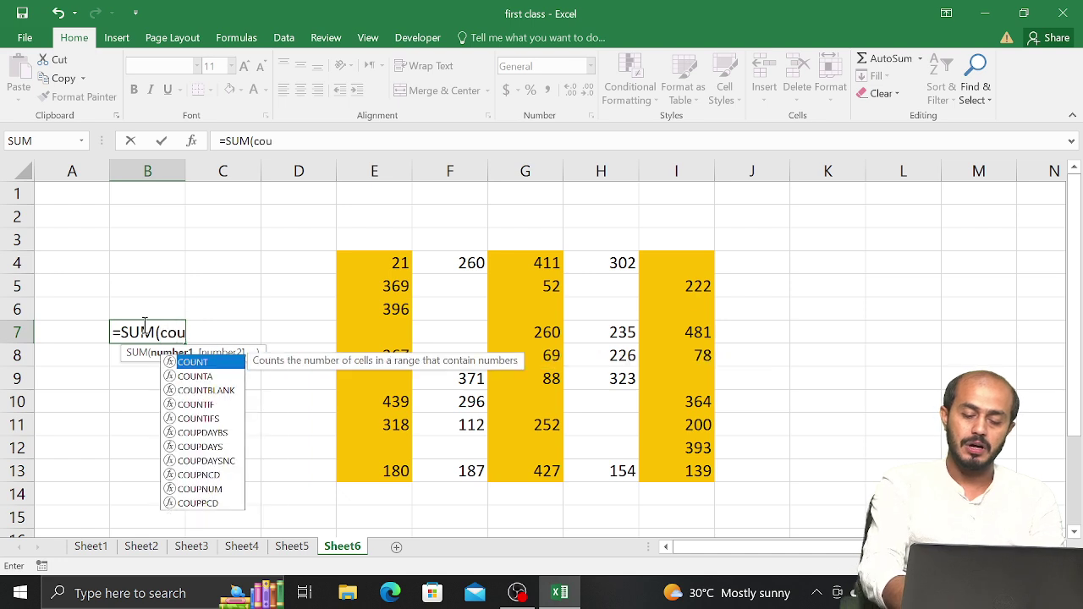
key(Down)
key(Down)
key(Tab)
key(Right)
key(Right)
key(Right)
key(Right)
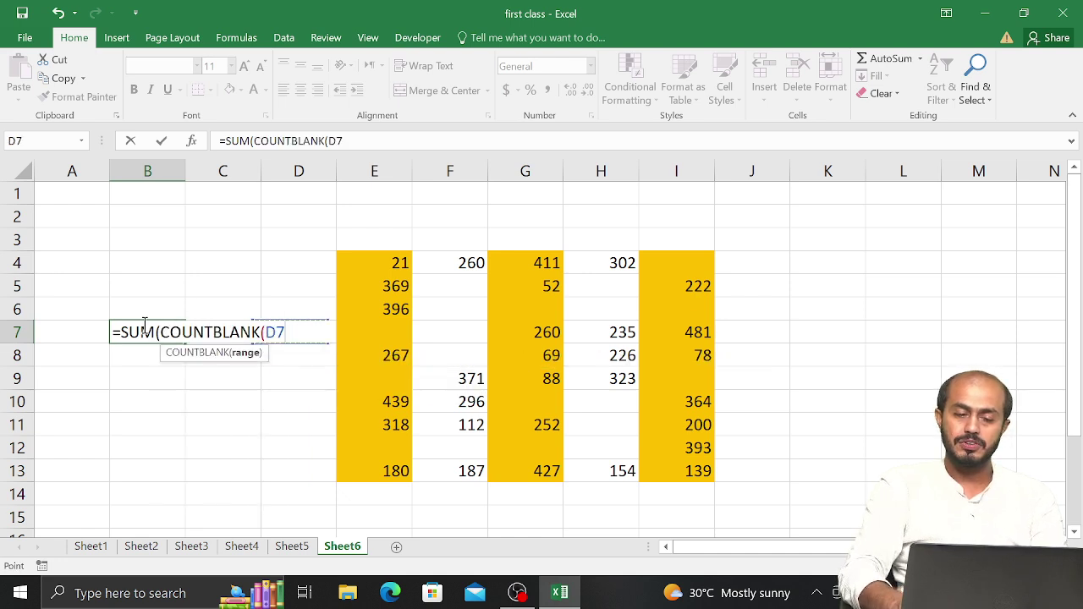
key(Left)
key(Up)
key(Up)
key(Up)
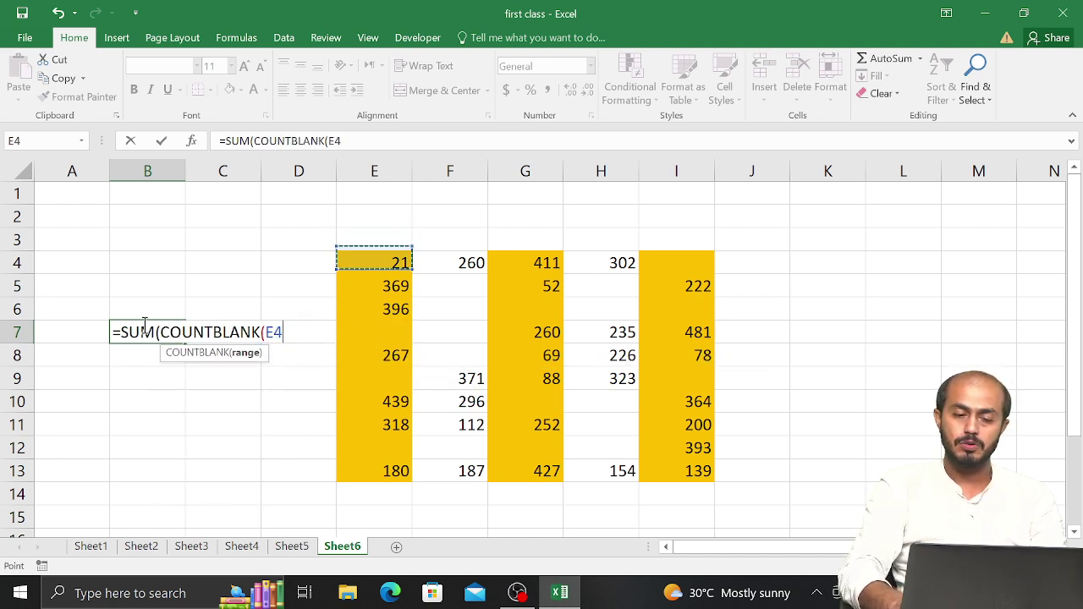
key(shift+Down)
key(shift+Down)
key(shift+Down)
key(shift+Down)
key(shift+Down)
key(shift+Down)
key(shift+Down)
key(shift+Down)
key(shift+Down)
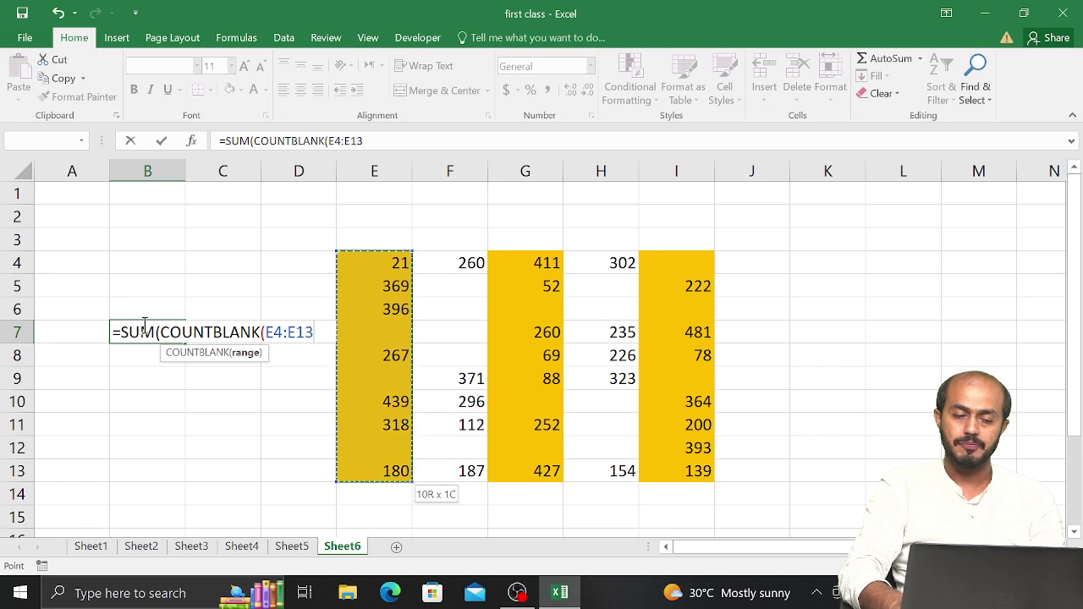
text()+)
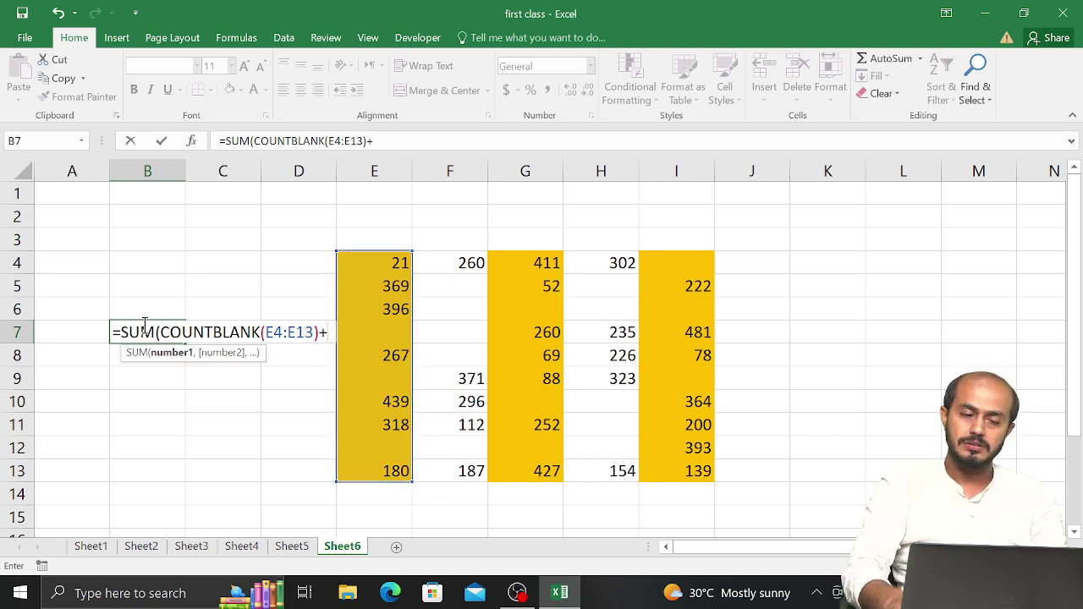
key(BackSpace)
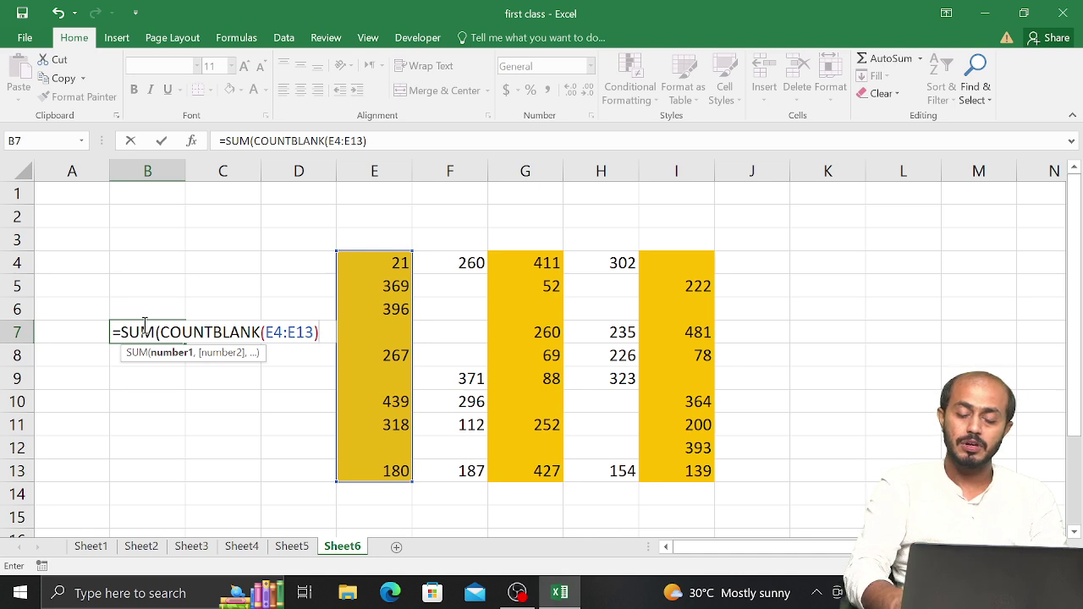
Step: Add COUNTBLANK of the middle highlighted column, G4:G13, as the second argument of the SUM formula in B7
text(,)
text(coun)
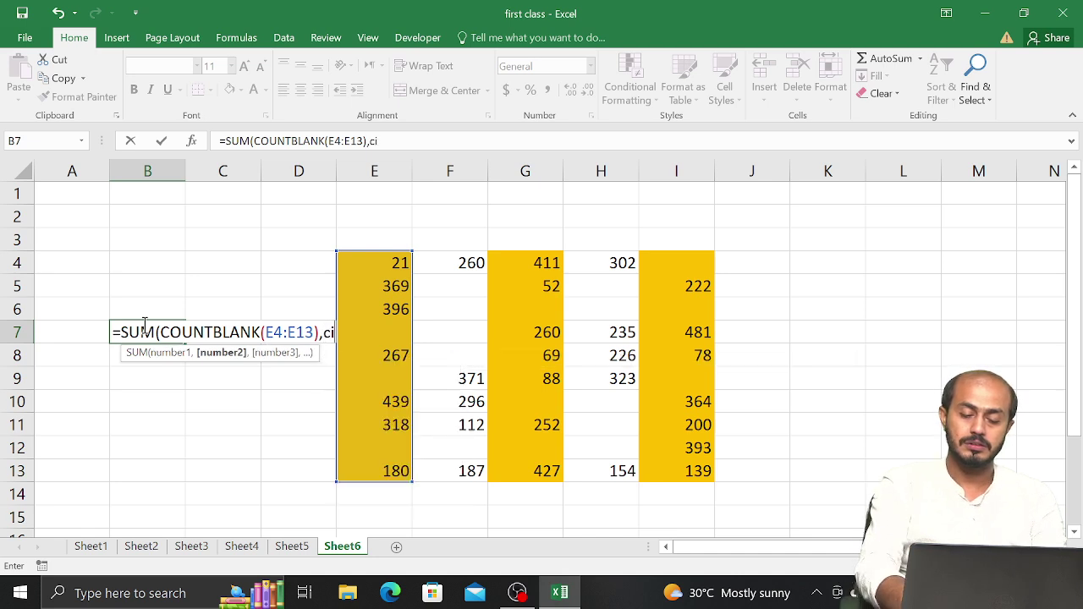
key(Down)
key(Down)
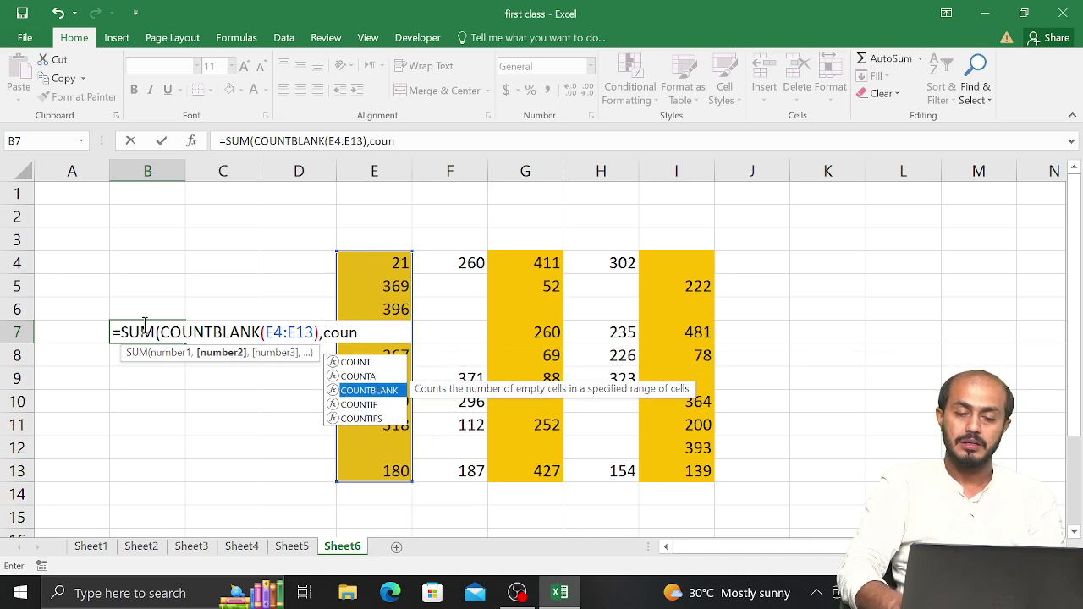
key(Tab)
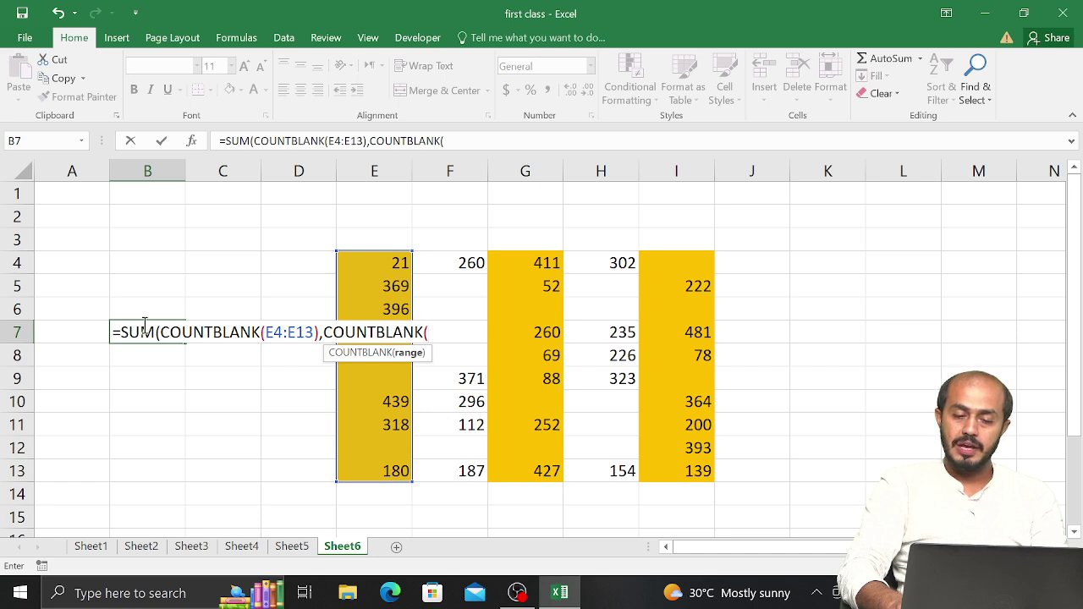
key(Right)
key(Right)
key(Right)
key(Right)
key(Right)
key(Right)
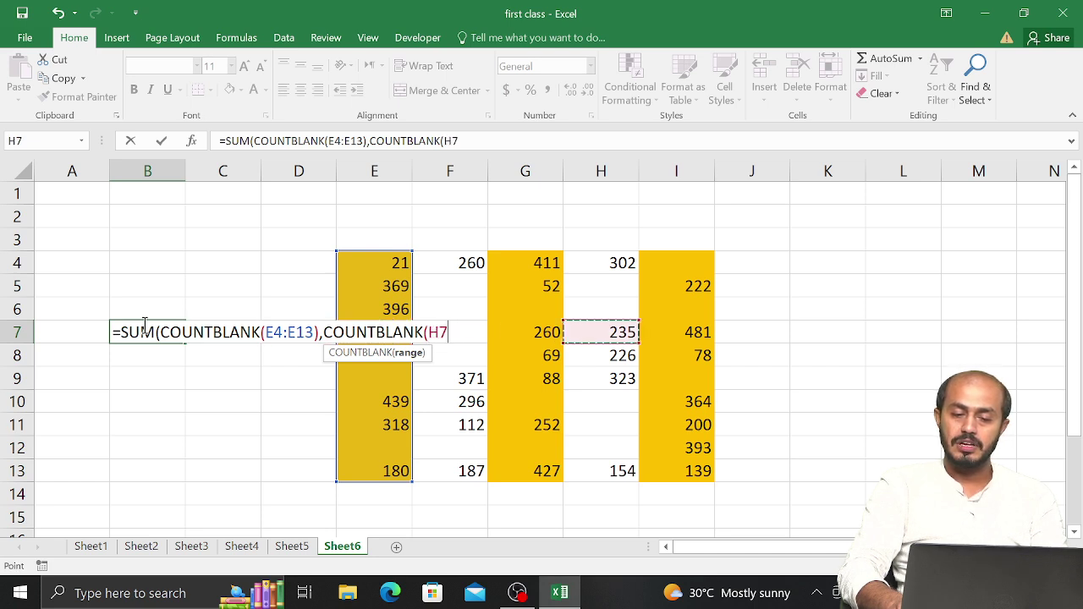
key(Left)
key(Left)
key(Up)
key(Right)
key(Up)
key(Up)
key(shift+Down)
key(shift+Down)
key(shift+Down)
key(shift+Down)
key(shift+Down)
key(shift+Down)
key(shift+Down)
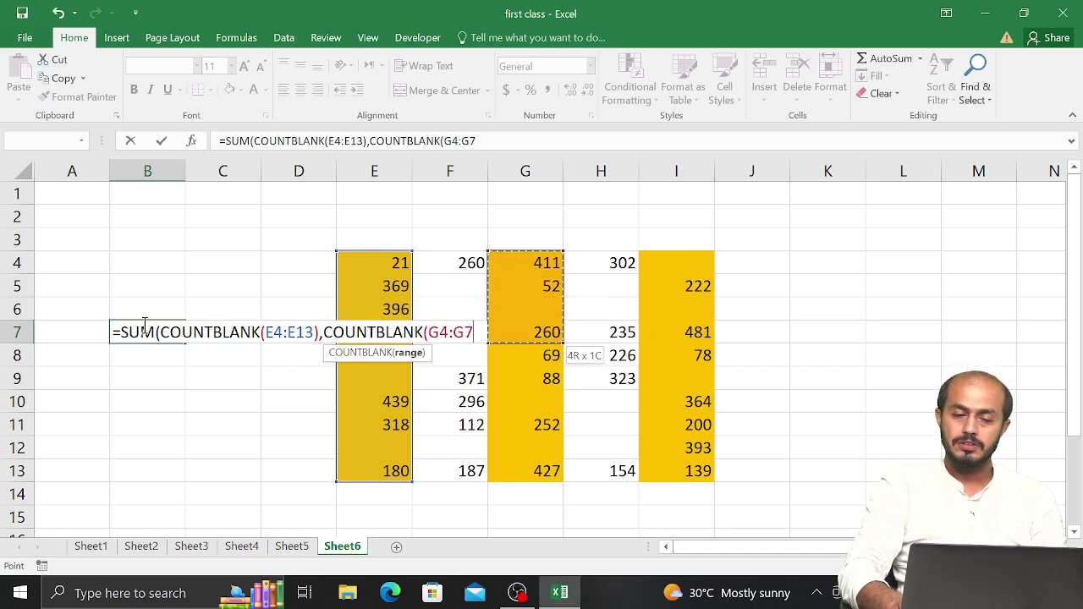
key(shift+Down)
key(shift+Down)
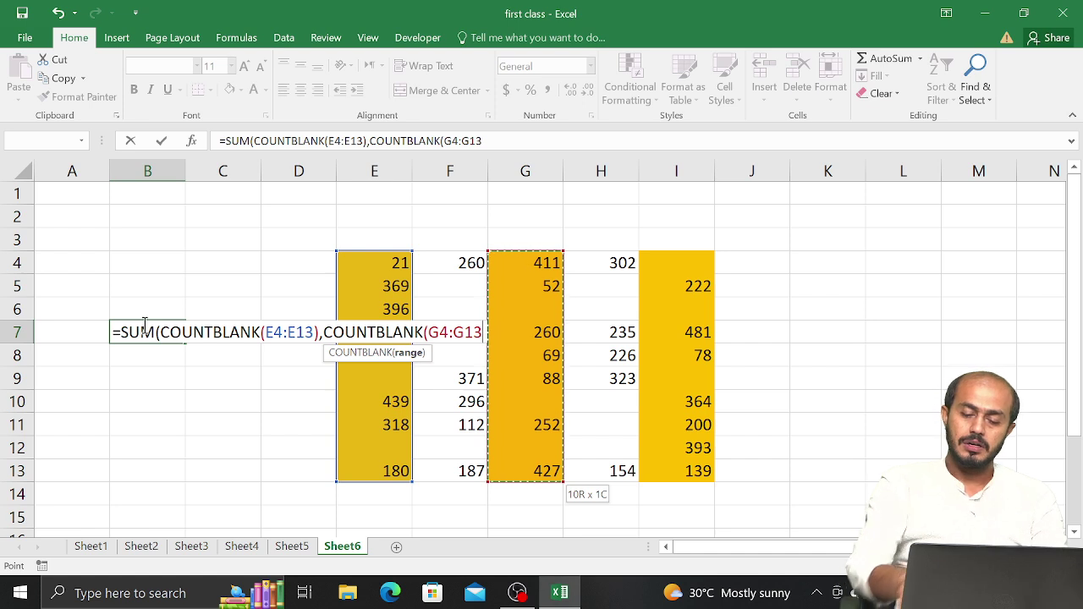
text(),)
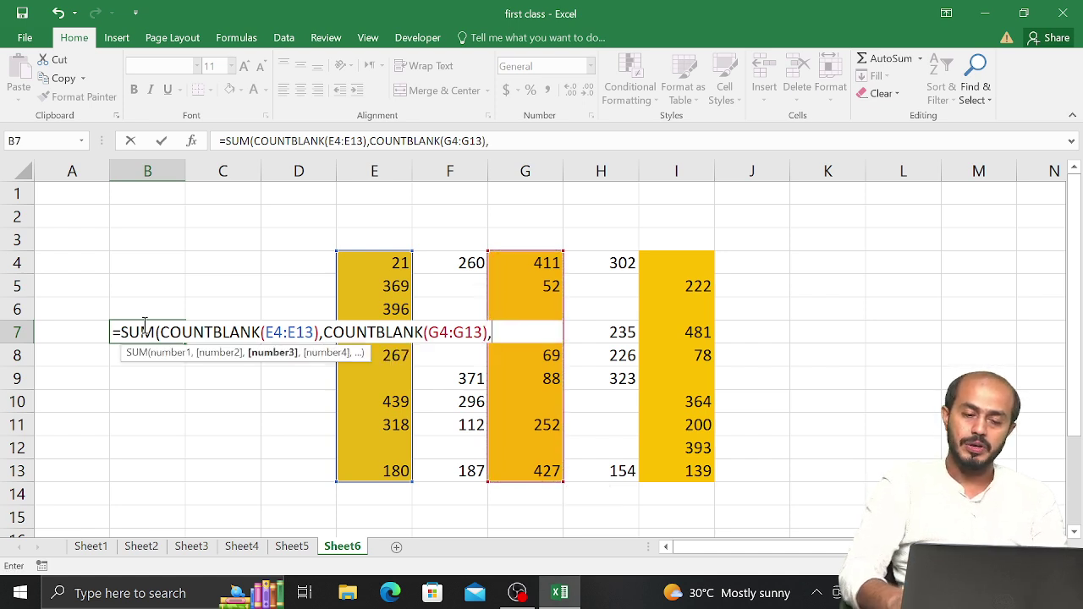
Step: Add COUNTBLANK of the last highlighted column, I4:I13, as the third argument of the SUM in B7 and enter the formula
text(coun)
key(Down)
key(Down)
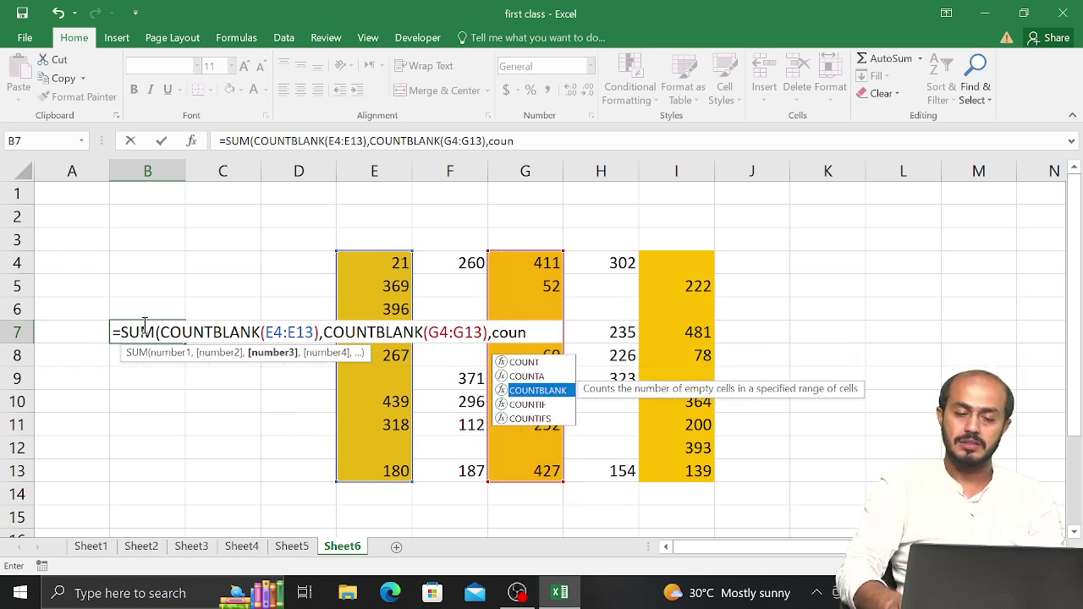
key(Tab)
key(Right)
key(Right)
key(Right)
key(Right)
key(Right)
key(Right)
key(Right)
key(Right)
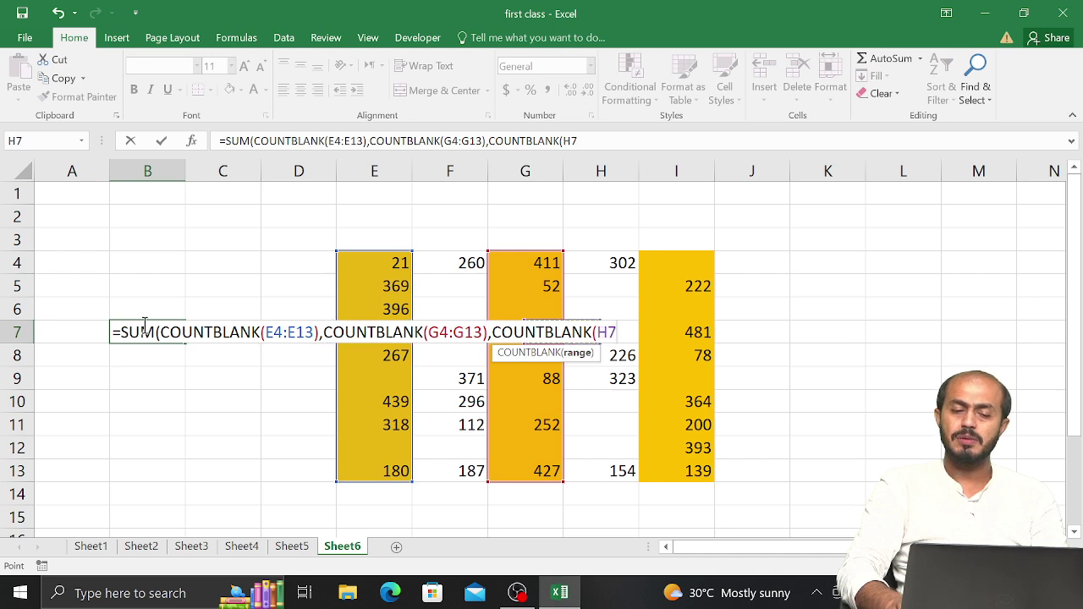
key(Left)
key(Up)
key(Up)
key(Up)
key(Up)
key(Down)
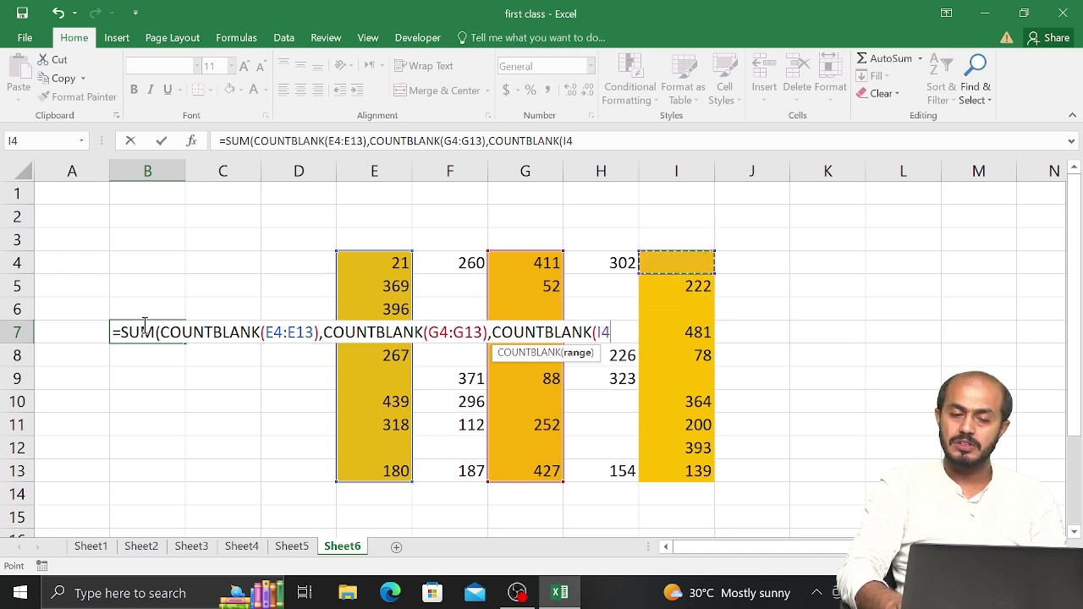
key(shift+Down)
key(shift+Down)
key(shift+Down)
key(shift+Down)
key(shift+Down)
key(shift+Down)
key(shift+Down)
key(shift+Down)
key(shift+Down)
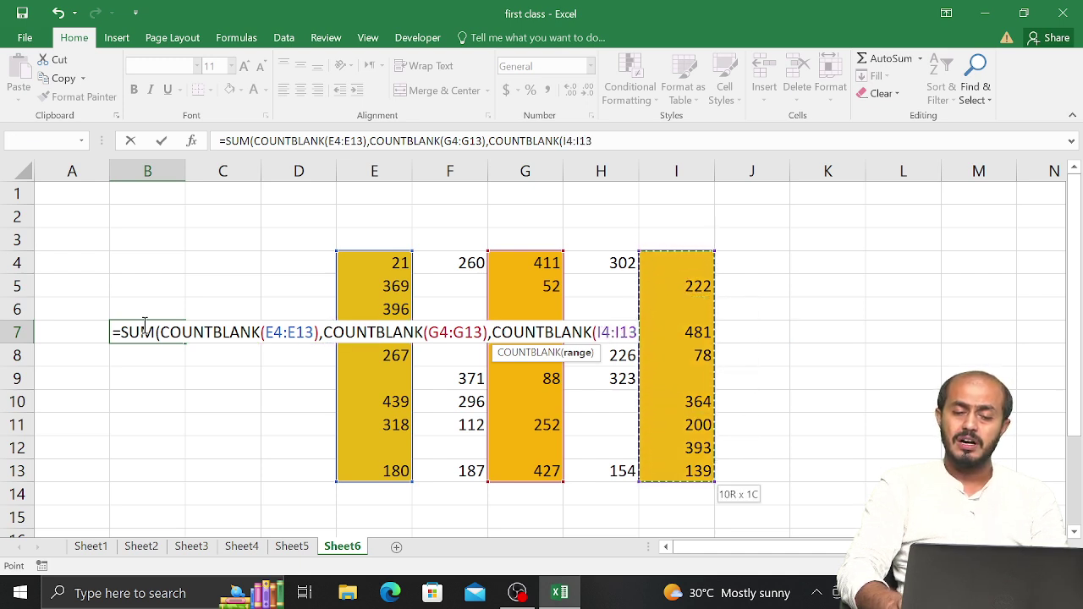
text())
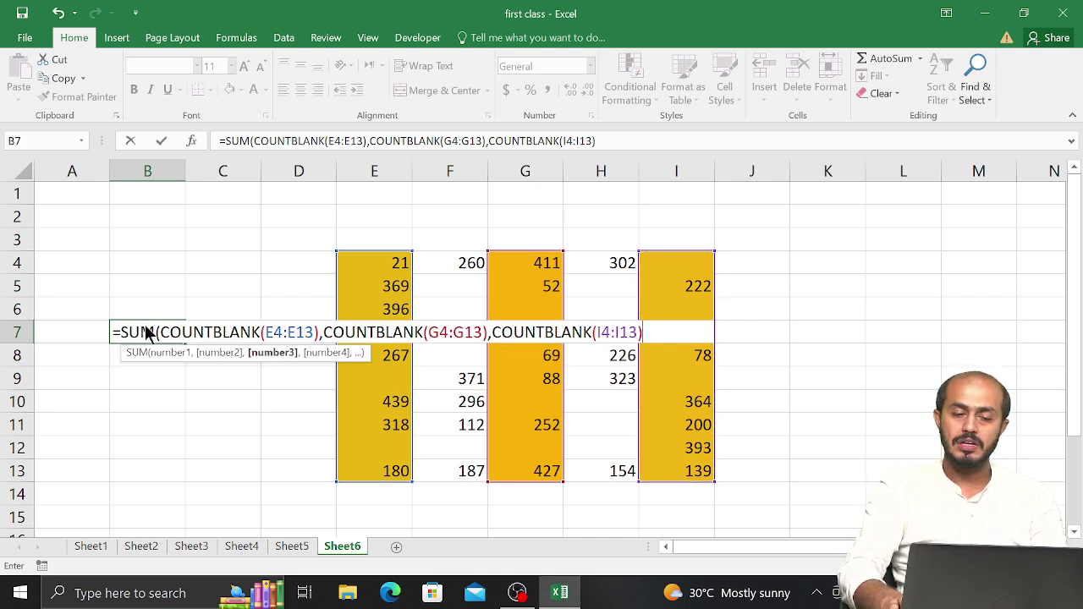
key(Return)
key(Return)
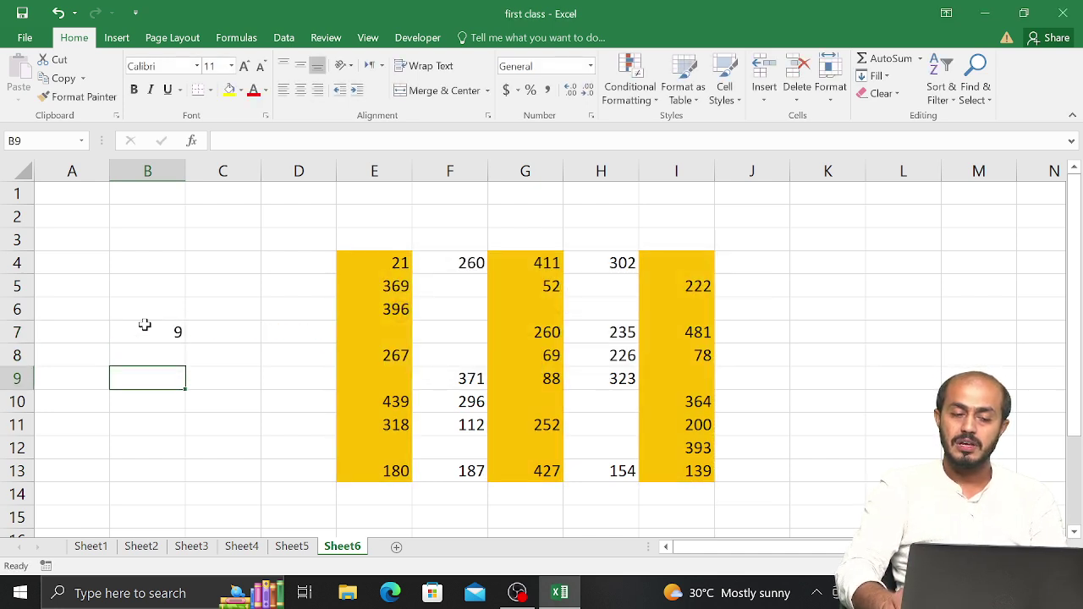
Step: In cell B8, start a formula without SUM, using COUNTBLANK of the first highlighted column, E4:E13, as its first term
text(=)
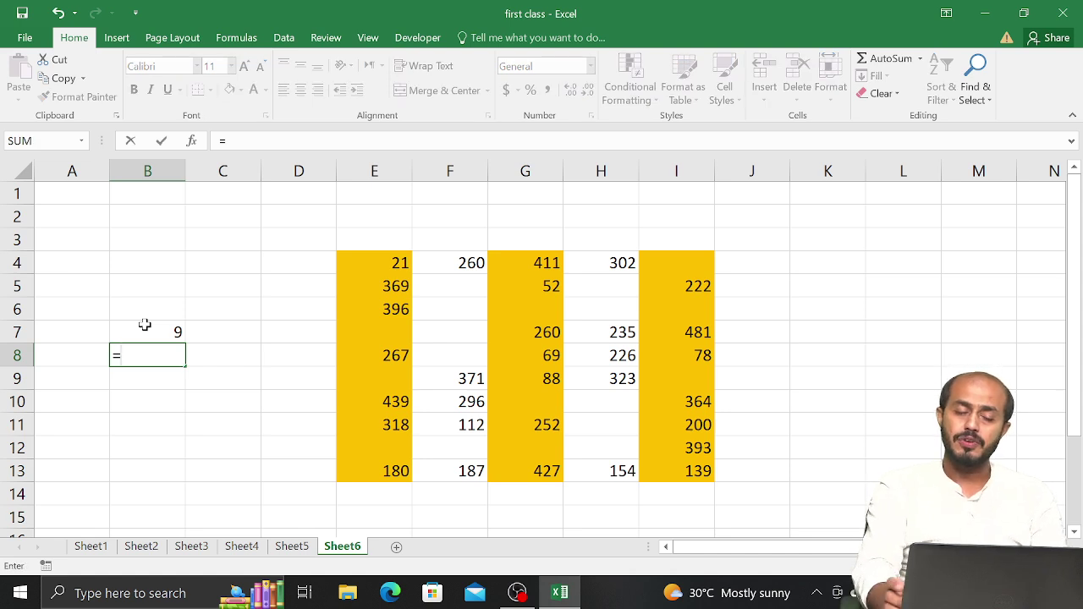
text(coun)
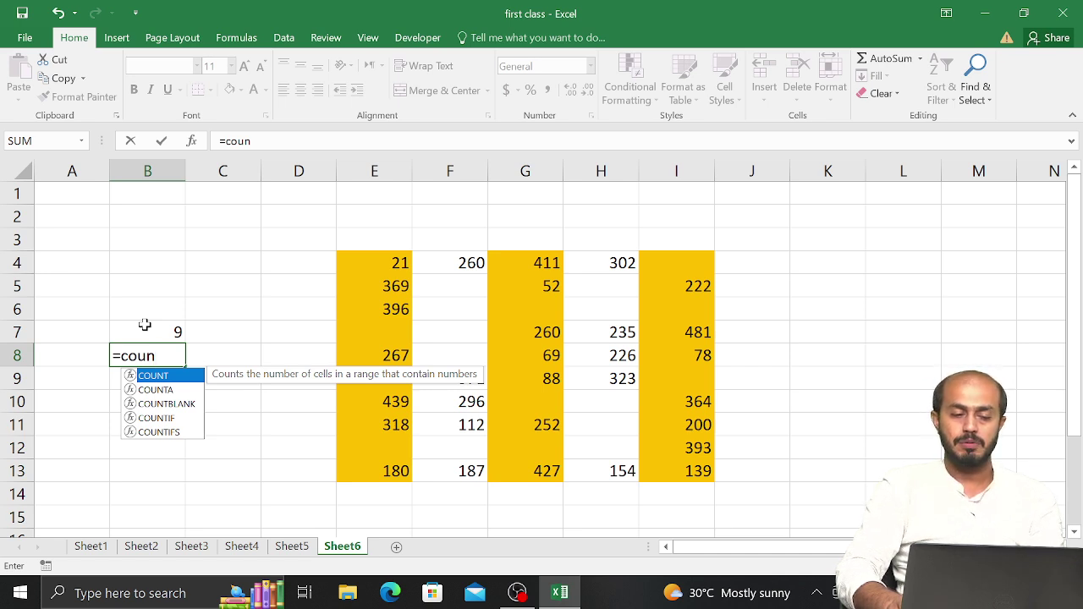
key(Down)
key(Down)
key(Tab)
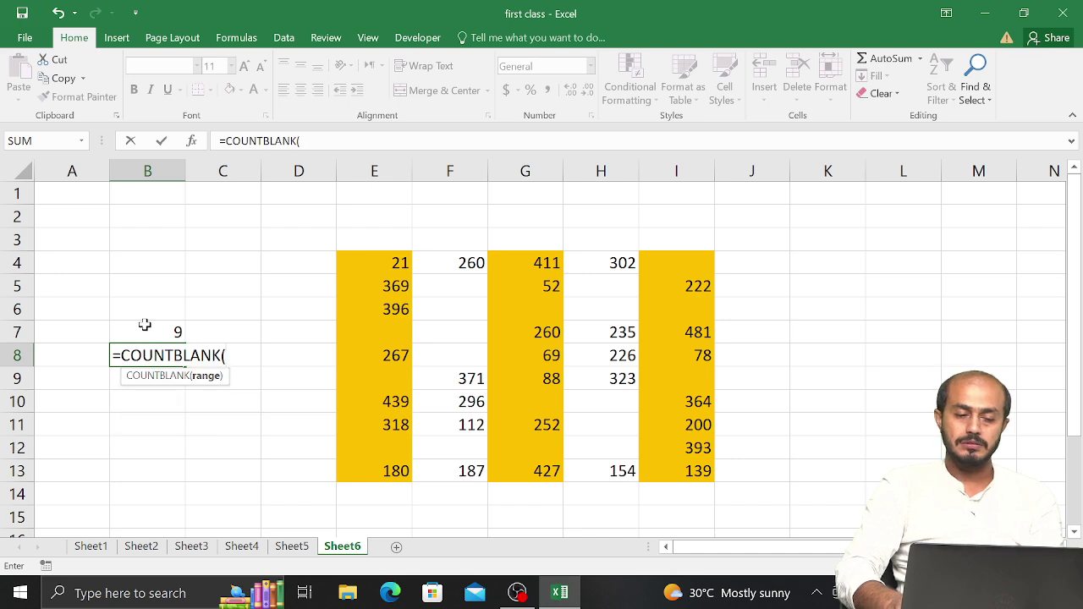
key(Right)
key(Right)
key(Right)
key(Up)
key(Up)
key(Up)
key(Up)
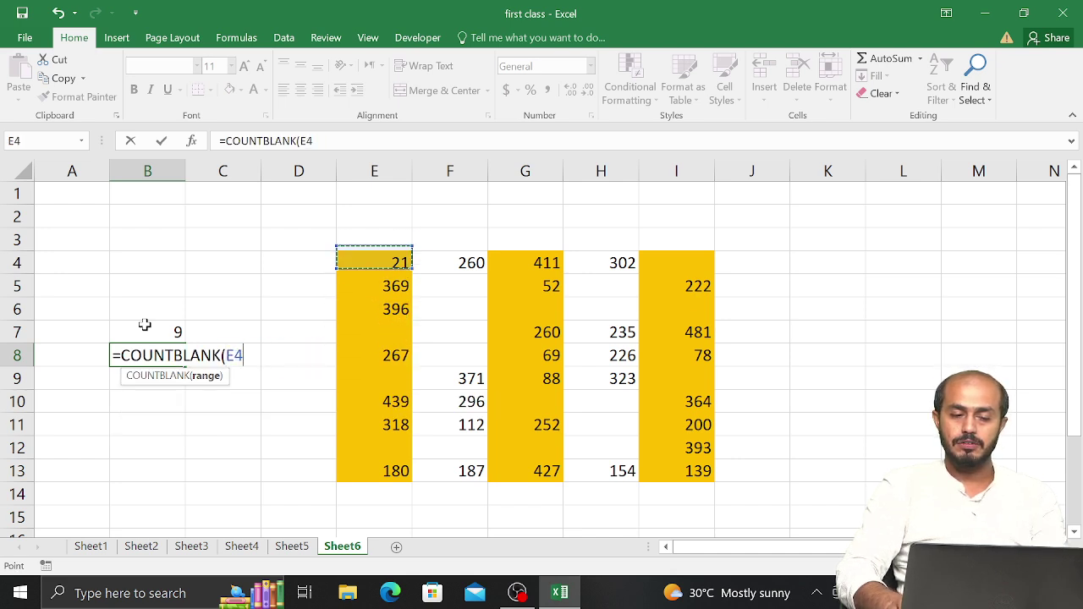
key(shift+Down)
key(shift+Down)
key(shift+Down)
key(shift+Down)
key(shift+Down)
key(shift+Down)
key(shift+Down)
key(shift+Down)
key(shift+Down)
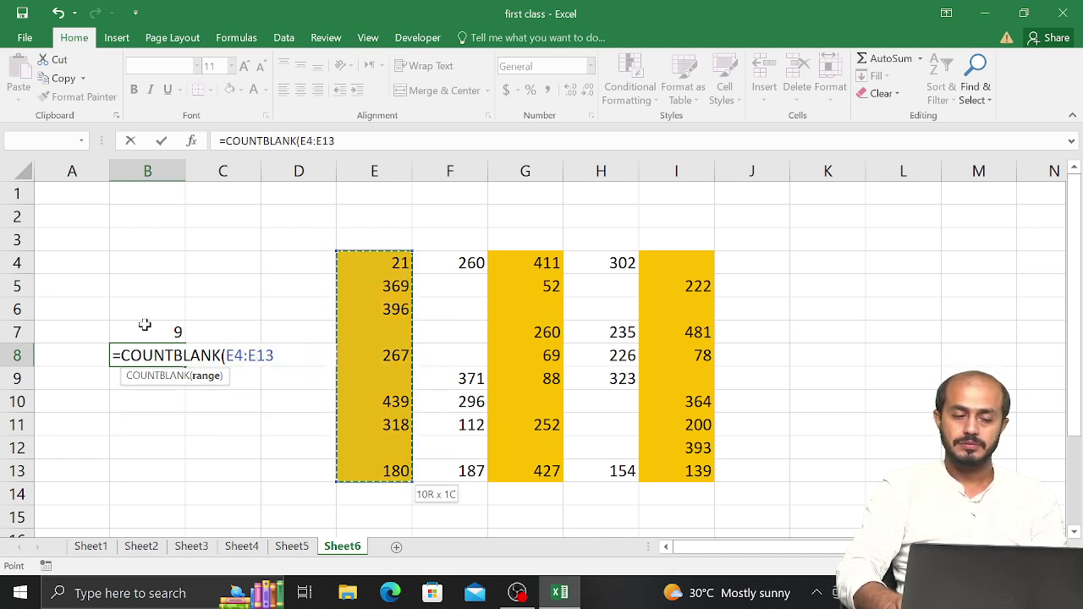
text())
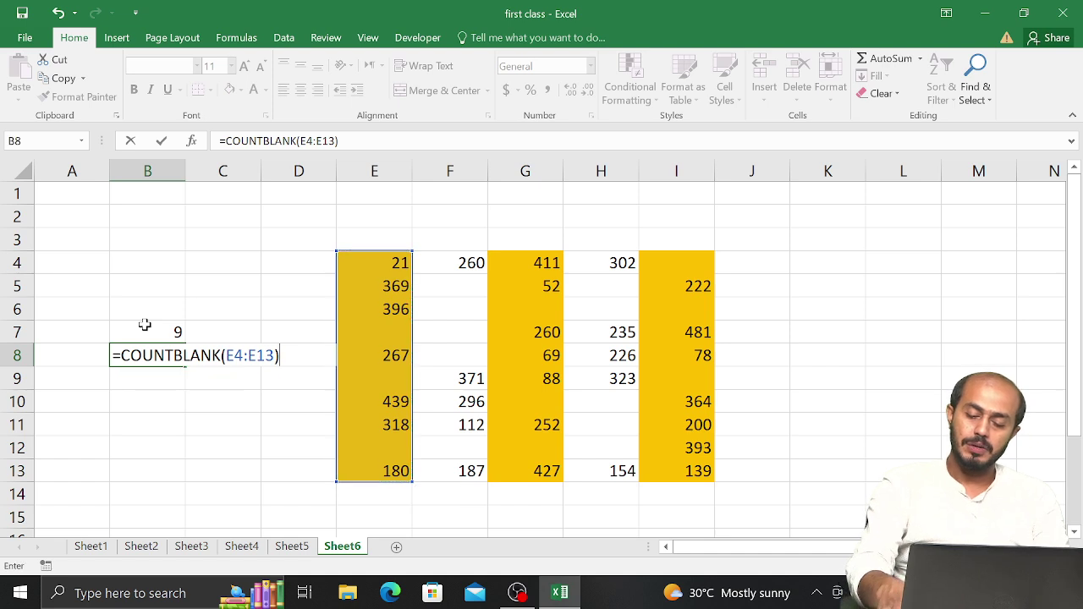
Step: Extend the B8 formula with a plus sign and COUNTBLANK of the middle highlighted column, G4:G13, followed by another plus sign
text(coun)
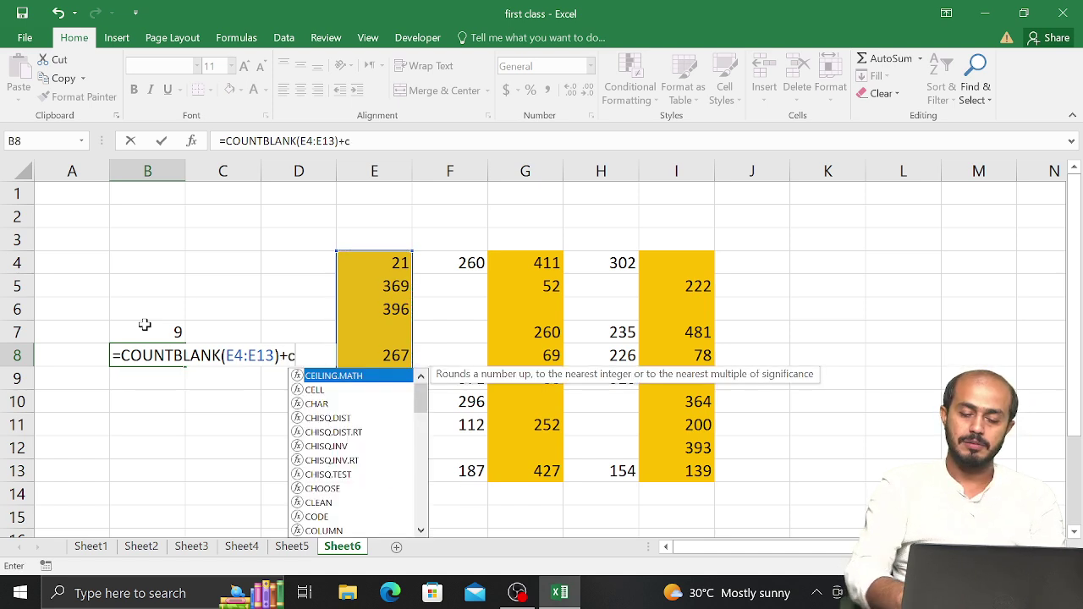
key(Down)
key(Down)
key(Tab)
key(Right)
key(Right)
key(Right)
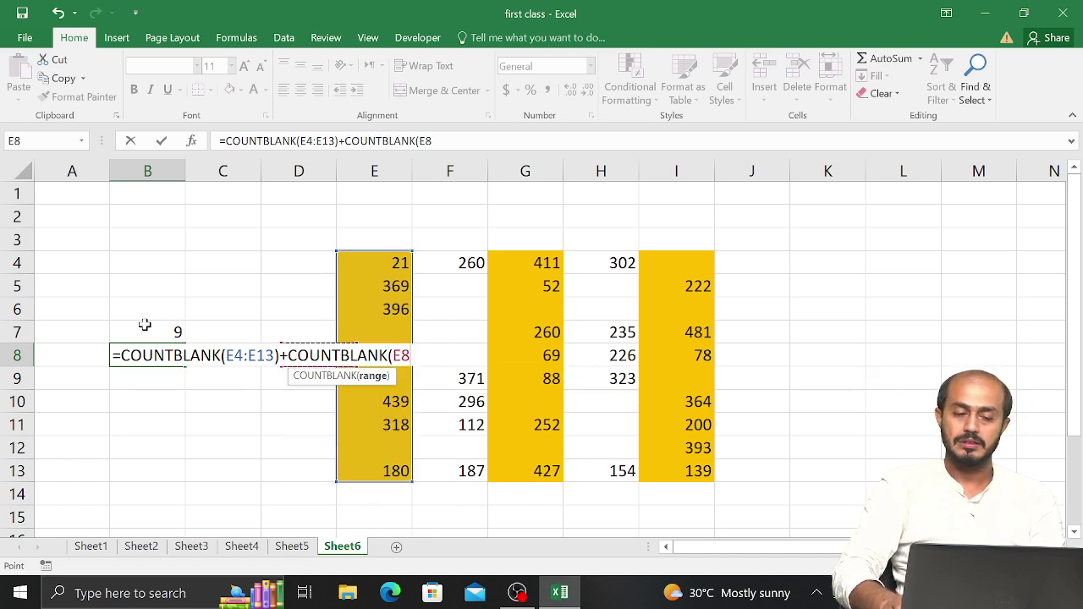
key(Right)
key(Right)
key(Left)
key(Up)
key(Up)
key(Up)
key(Right)
key(Up)
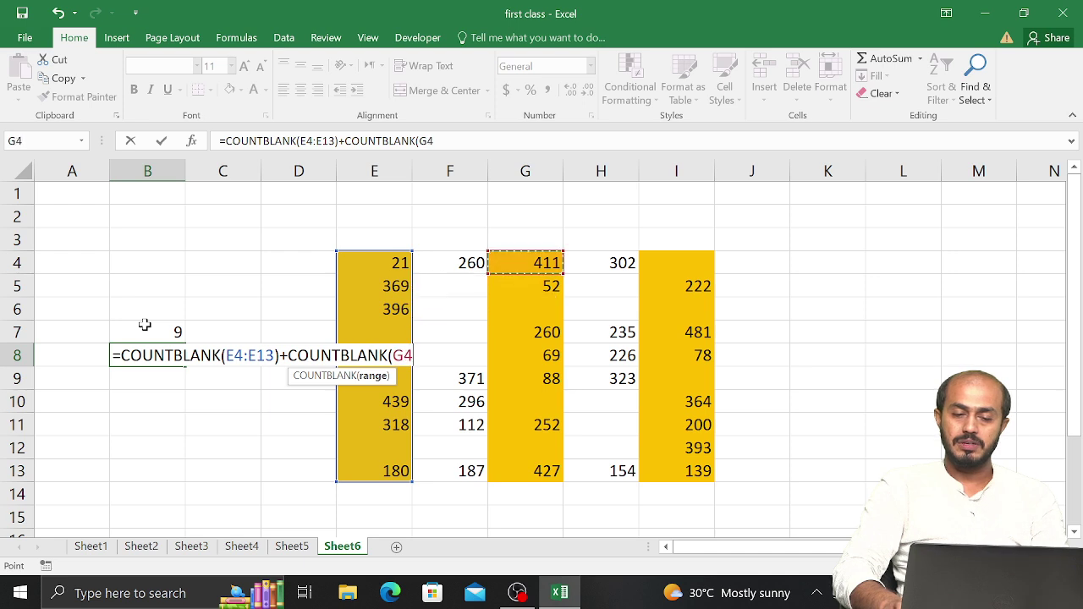
key(shift+Down)
key(shift+Down)
key(shift+Down)
key(shift+Down)
key(shift+Down)
key(shift+Down)
key(shift+Down)
key(shift+Down)
key(shift+Down)
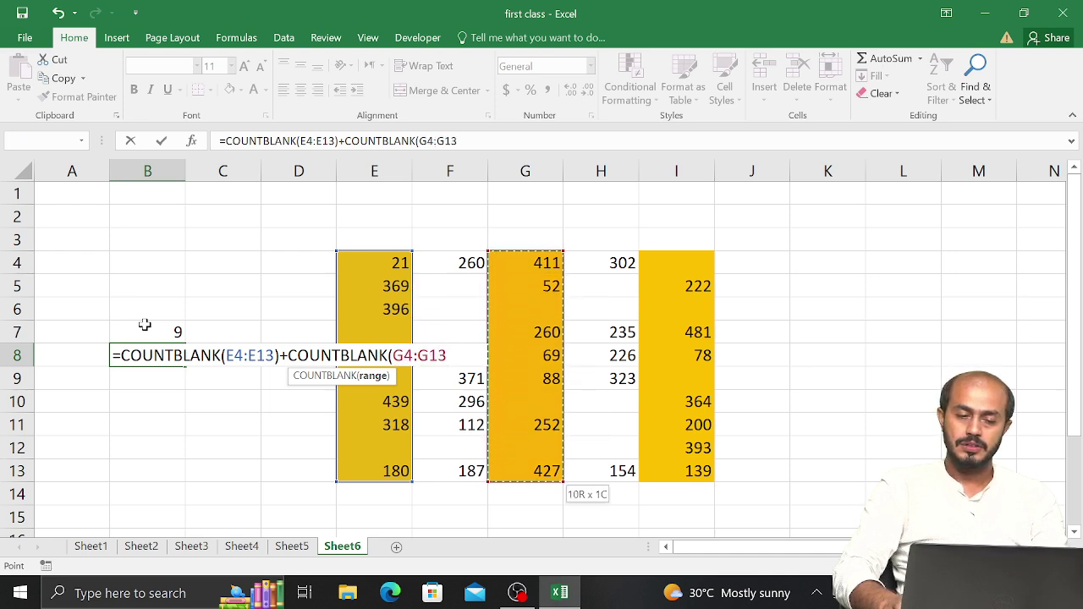
text()+)
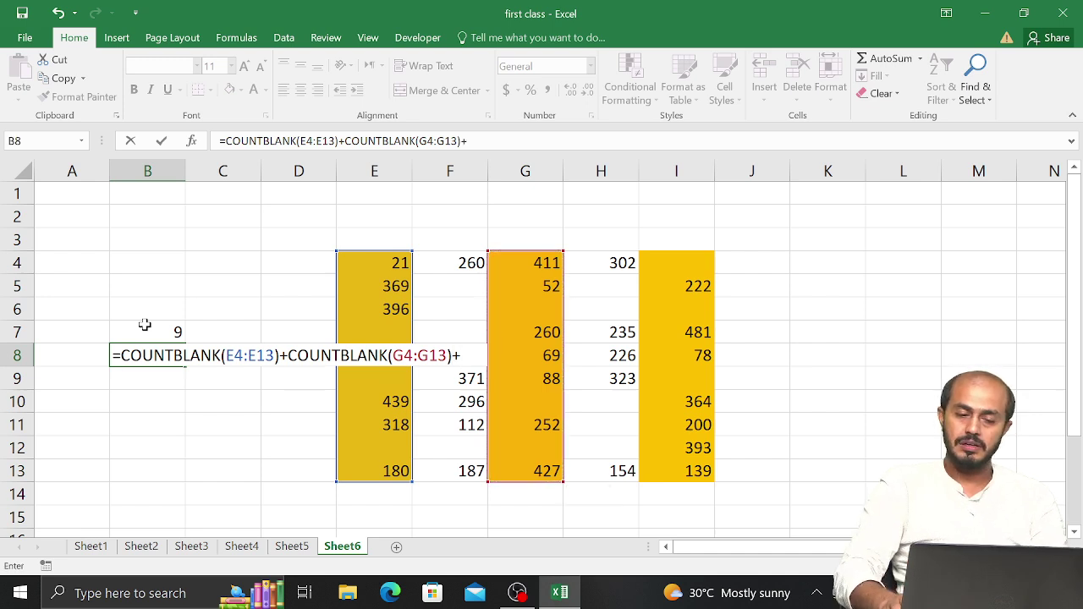
Step: Complete the B8 formula with COUNTBLANK of the last highlighted column, I4:I13, enter it and check it against B7
key(Right)
key(Right)
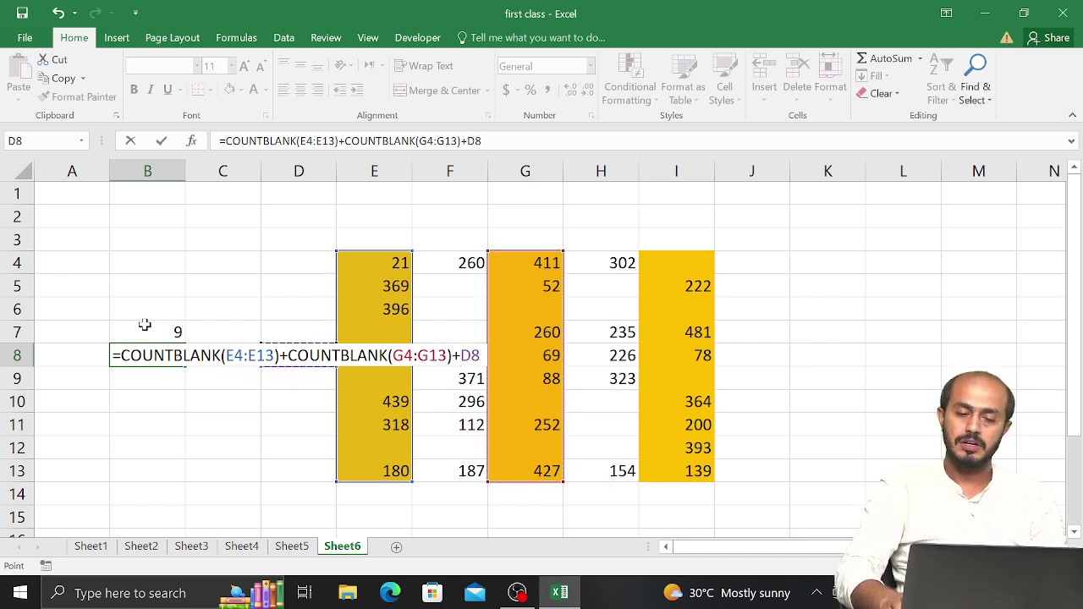
key(BackSpace)
key(BackSpace)
text(coun)
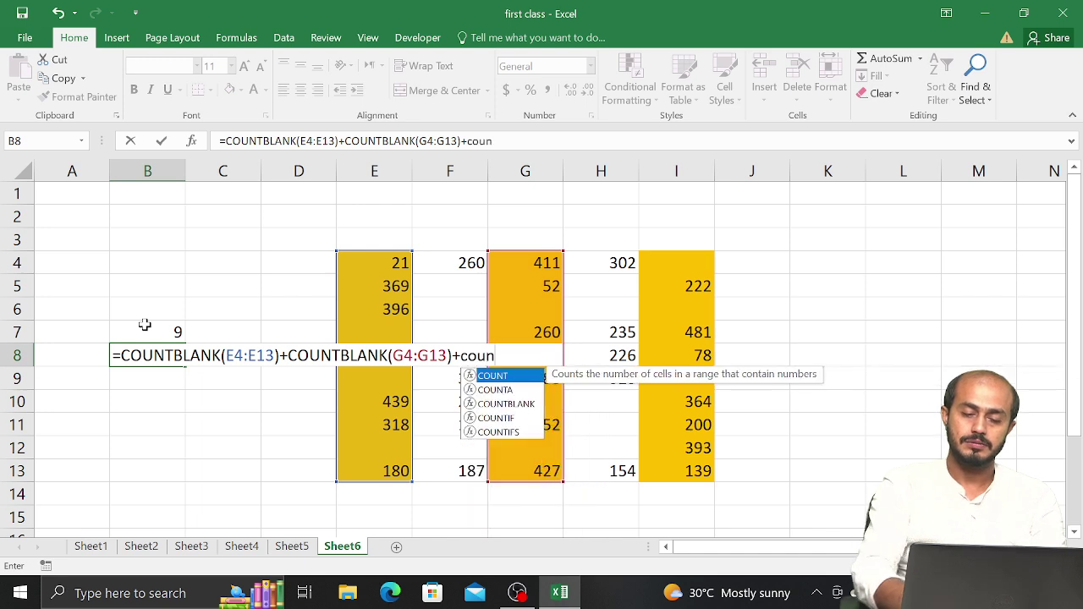
key(Down)
key(Down)
key(Tab)
key(Right)
key(Right)
key(Right)
key(Right)
key(Right)
key(Right)
key(Right)
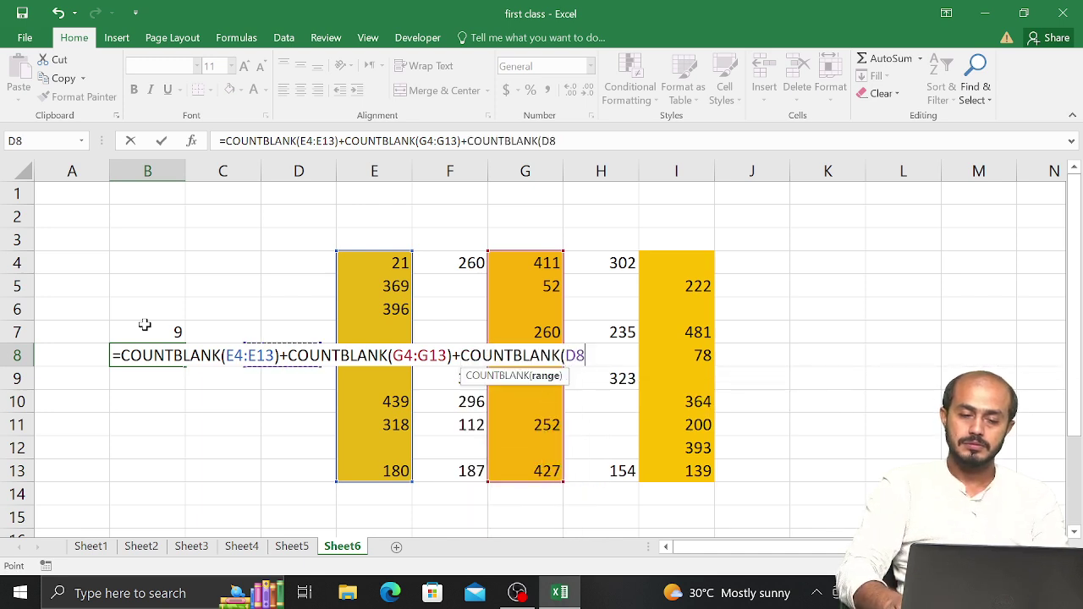
key(Up)
key(Up)
key(Up)
key(Up)
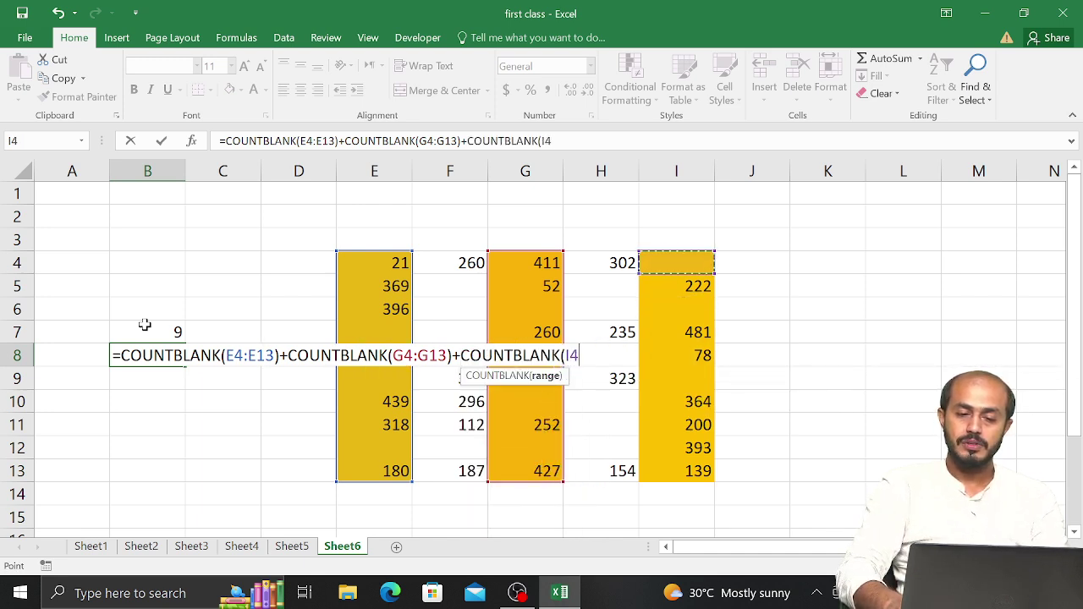
key(shift+Down)
key(shift+Down)
key(shift+Down)
key(shift+Down)
key(shift+Down)
key(shift+Down)
key(ctrl+shift+Down)
key(ctrl+shift+Down)
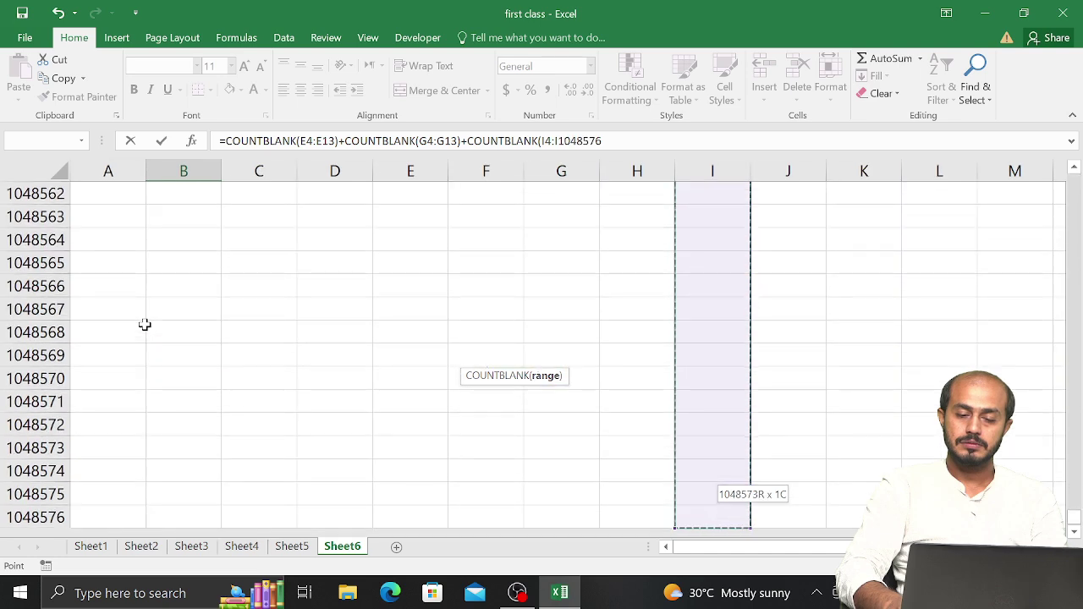
key(ctrl+shift+Up)
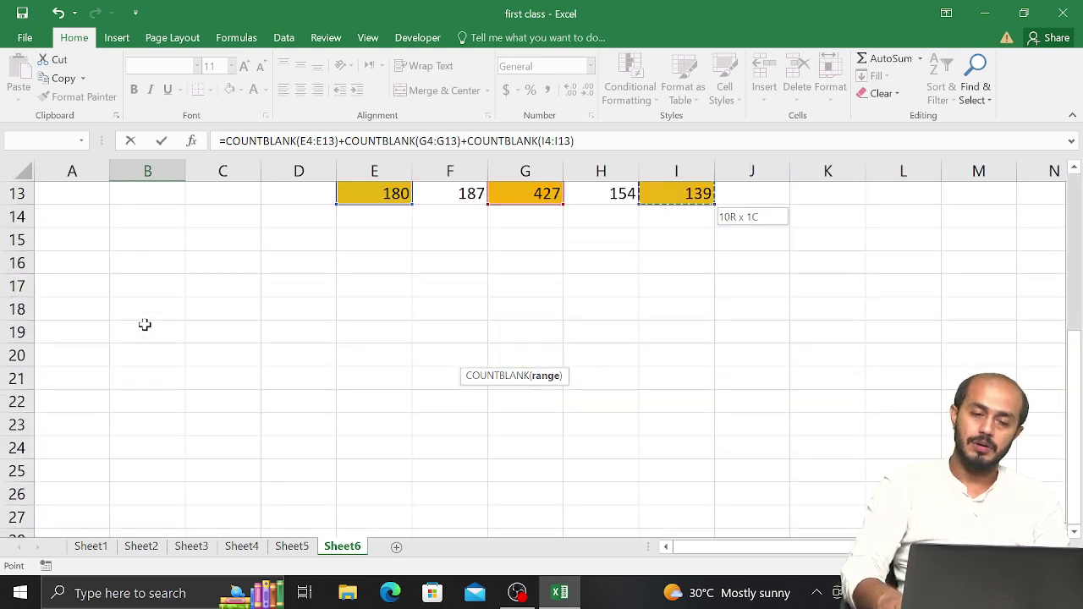
text())
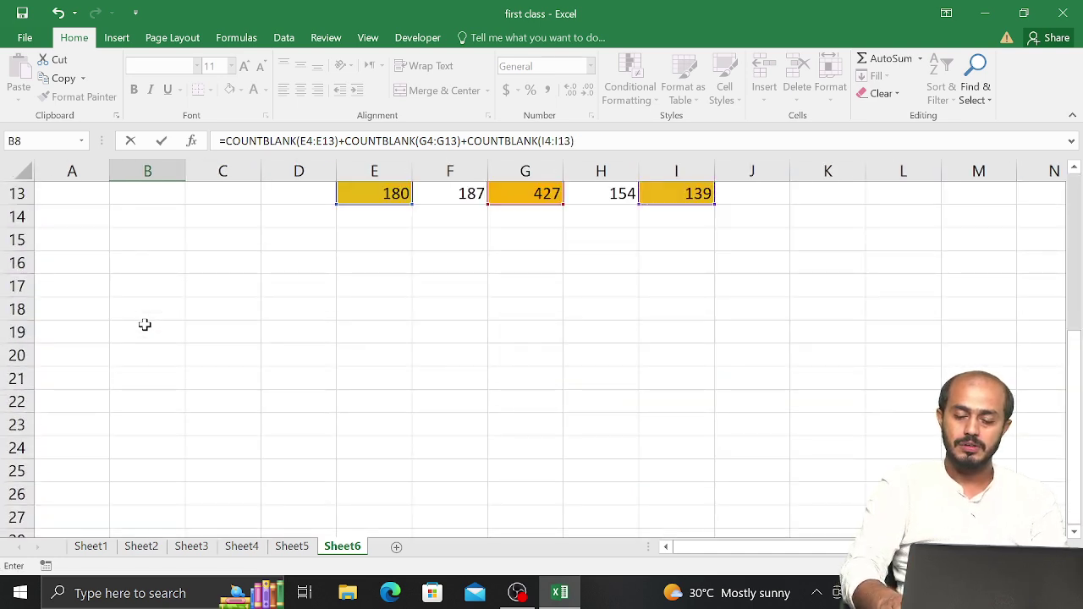
key(Return)
key(Up)
key(Up)
scroll(144, 325, up, 1)
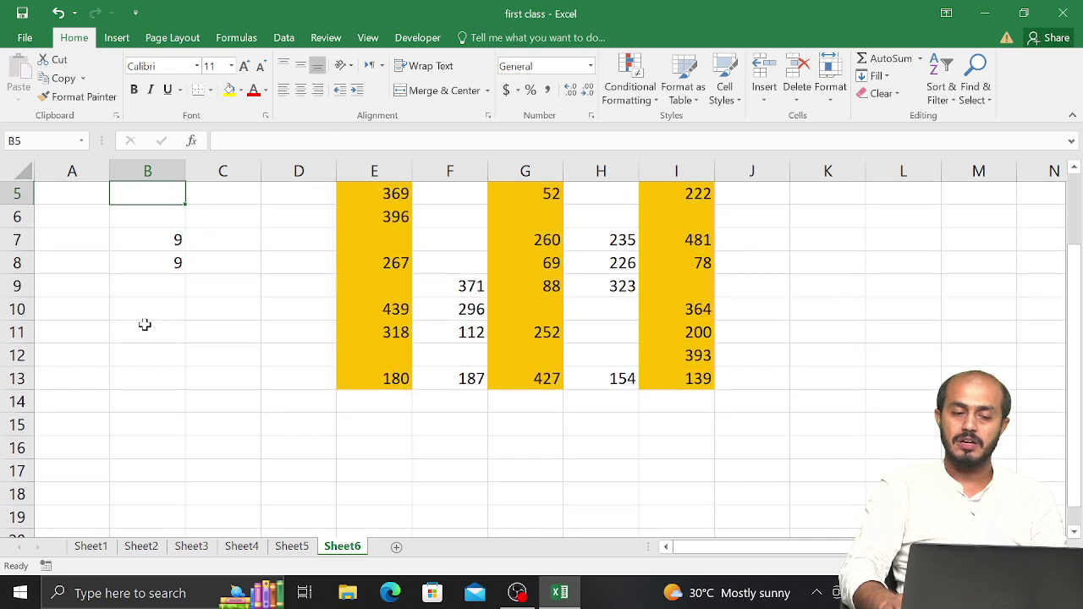
key(Down)
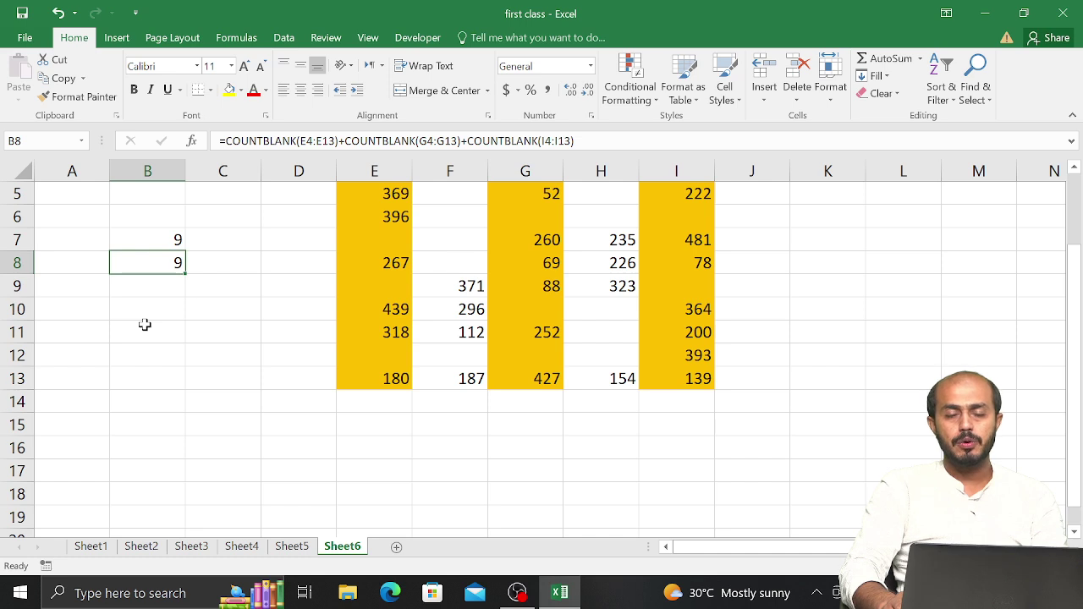
Step: Write the expression =2*4(2+2) in the empty cell E17 below the data block
key(Up)
key(Up)
key(Down)
key(Down)
key(Down)
key(Down)
key(Down)
key(Down)
key(Down)
key(Down)
key(Down)
key(Down)
key(Right)
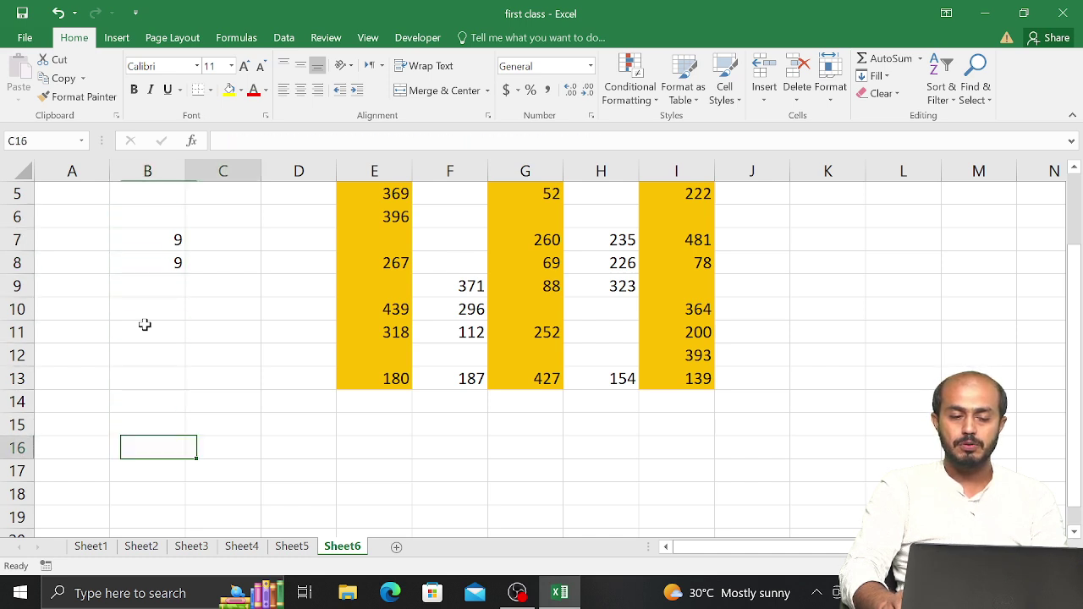
key(Right)
key(Down)
key(Right)
text(=)
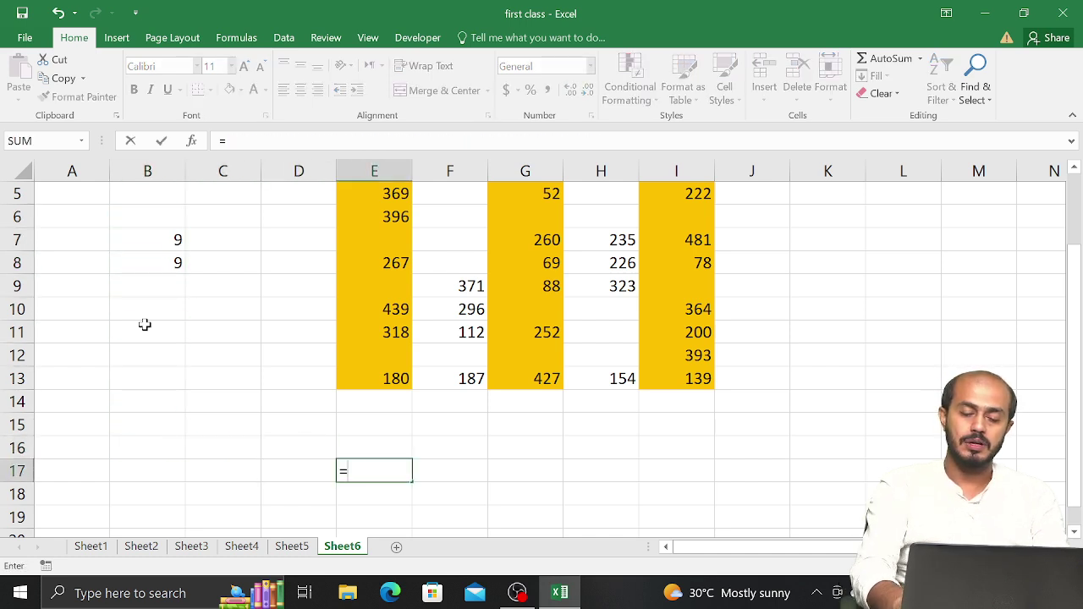
text(2)
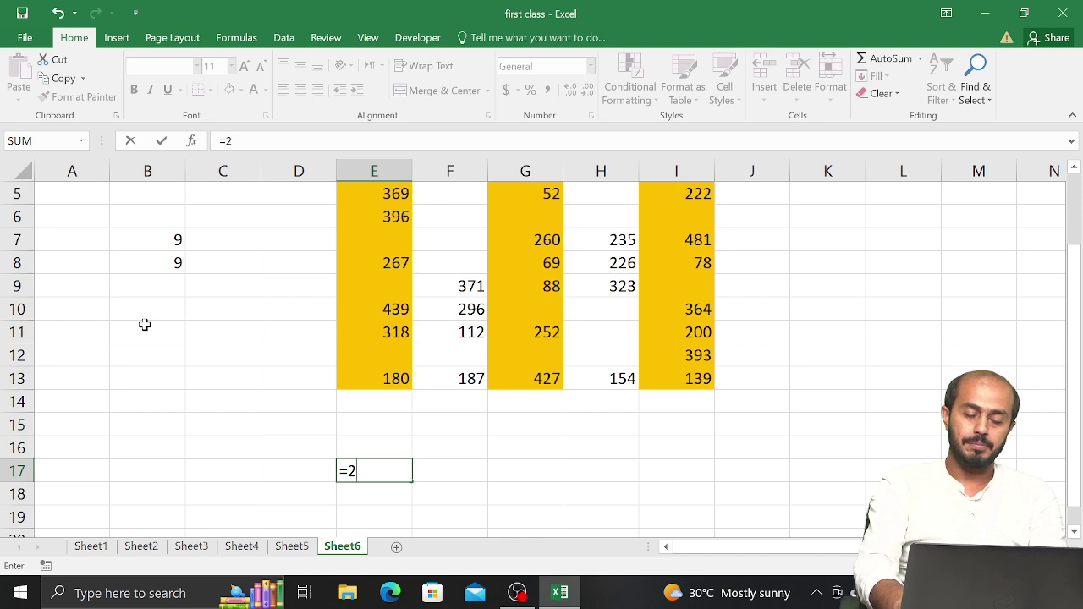
text(*)
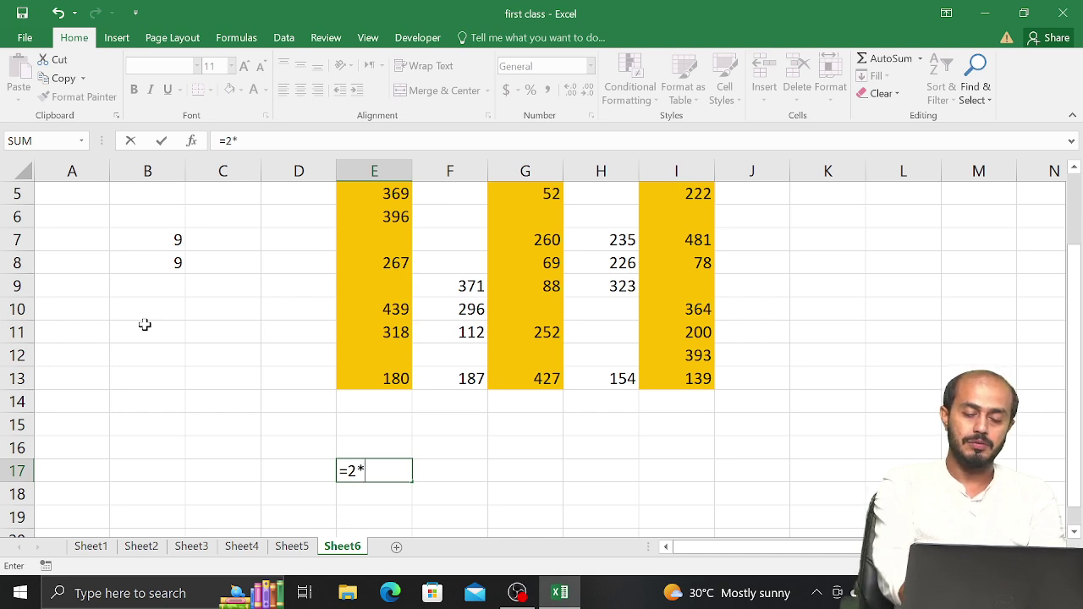
text(4(2+2)
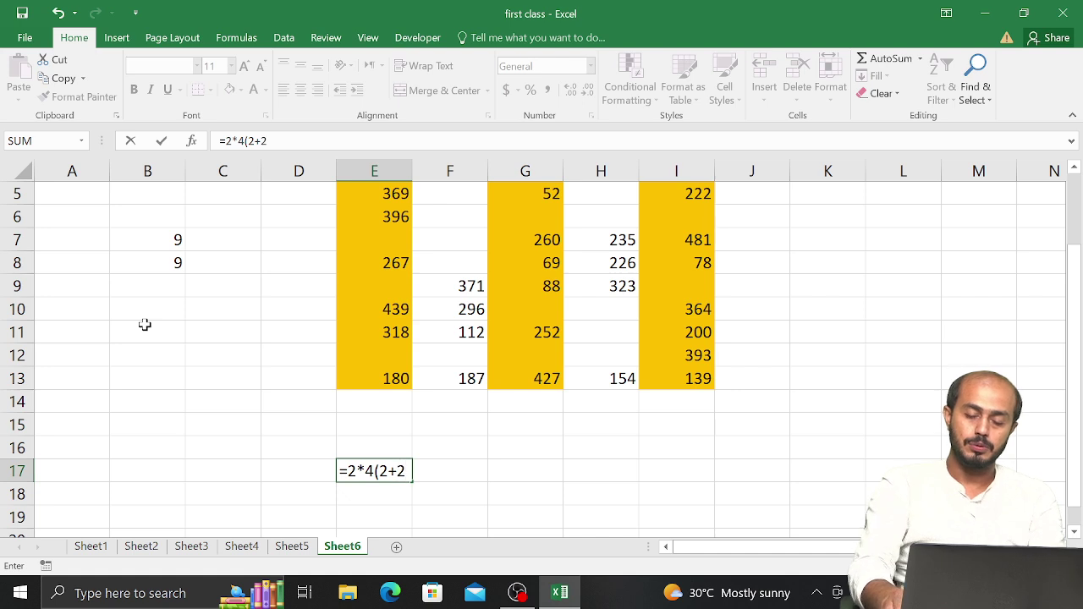
text())
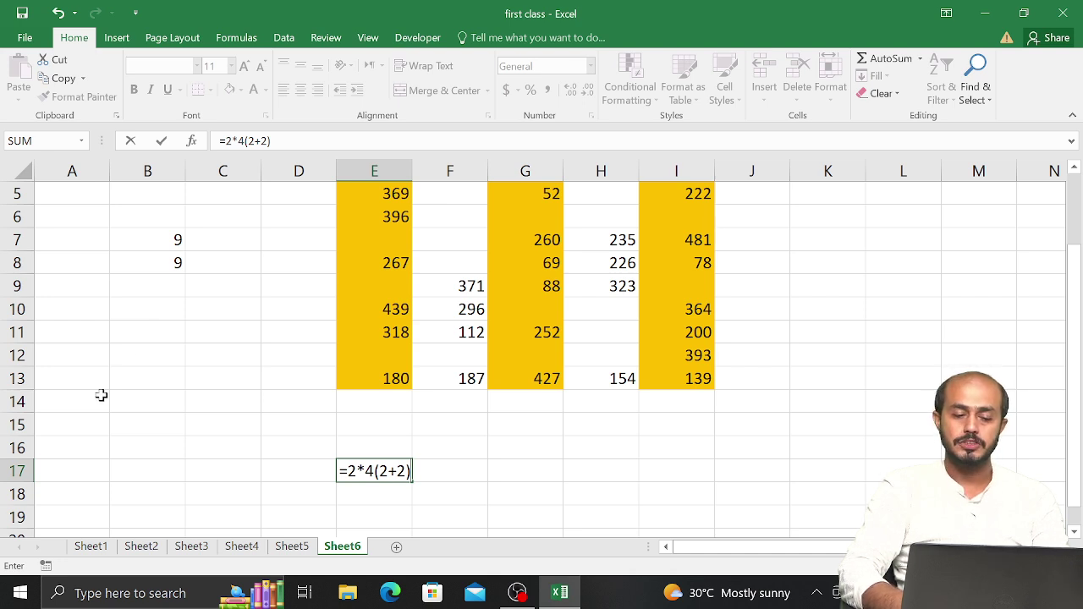
Step: Find Google Chrome through the Windows search and open it
click(161, 584)
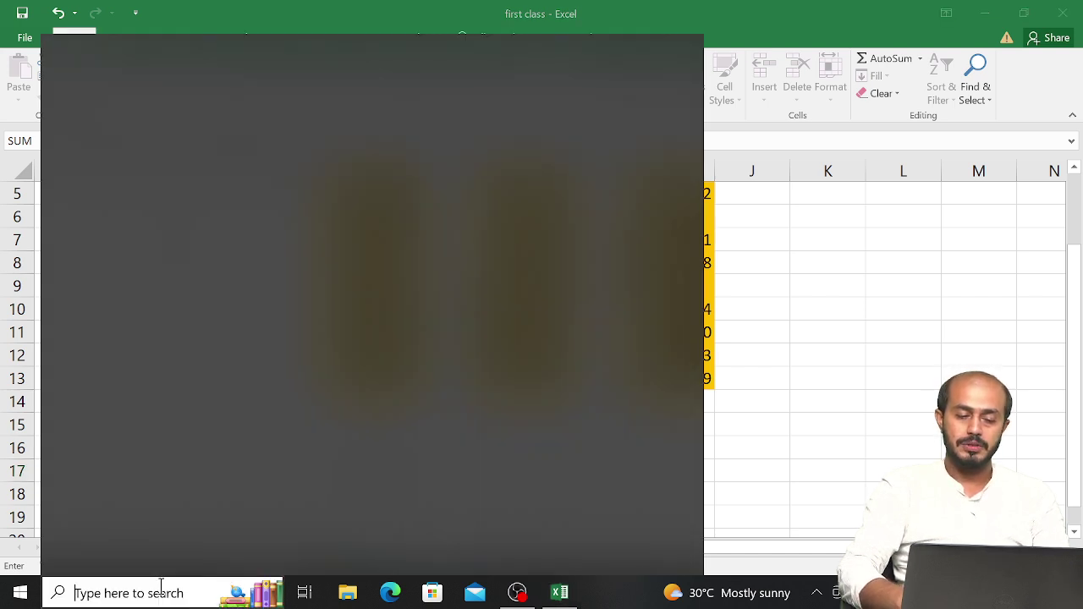
text(goo)
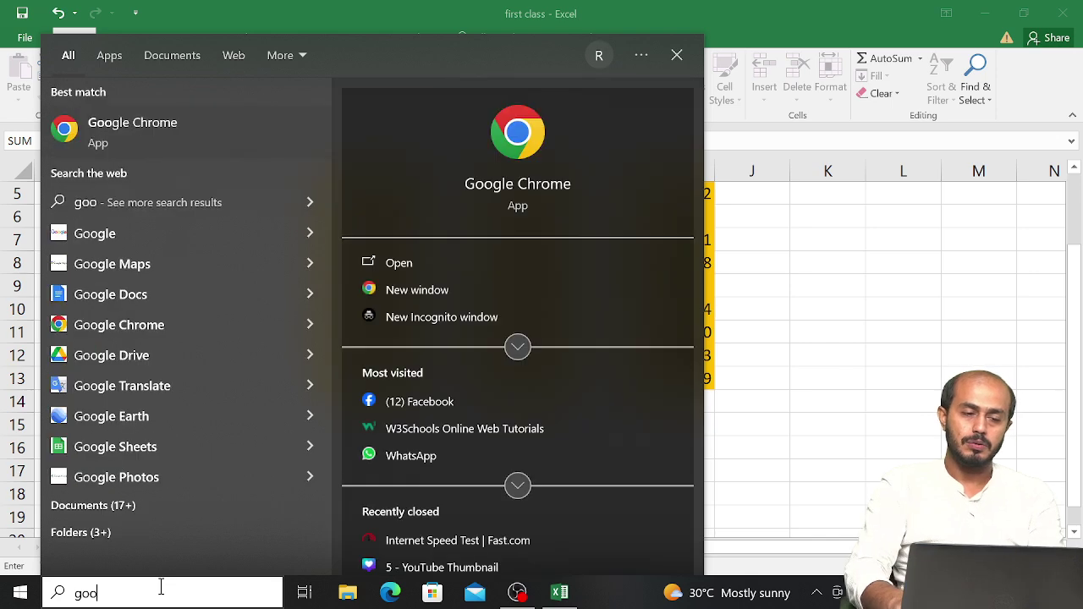
key(Return)
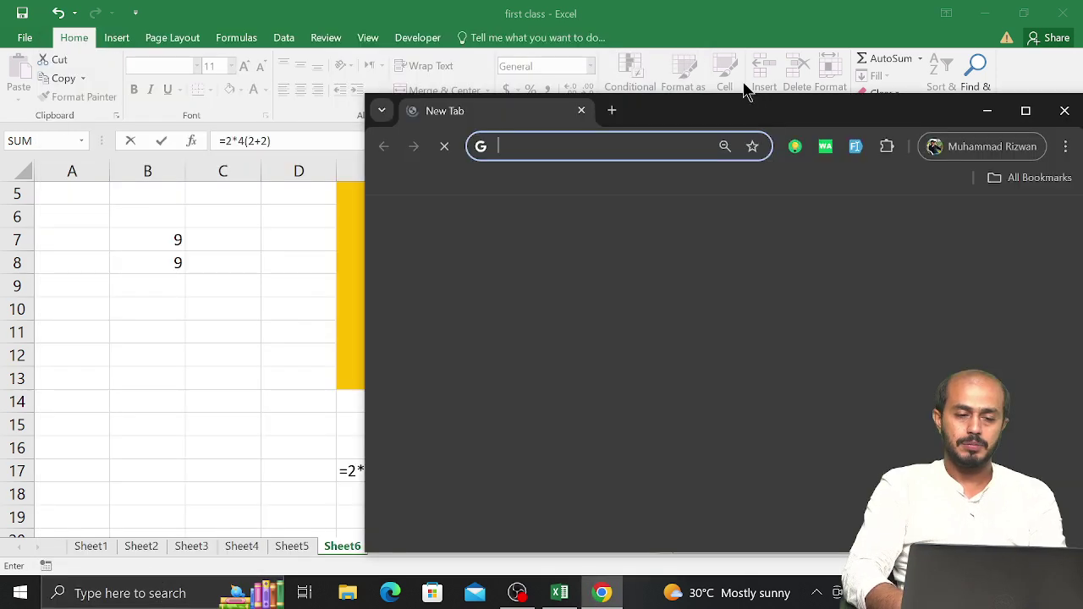
Step: Maximize the browser window and search Google for "bodmas rule"
click(1027, 108)
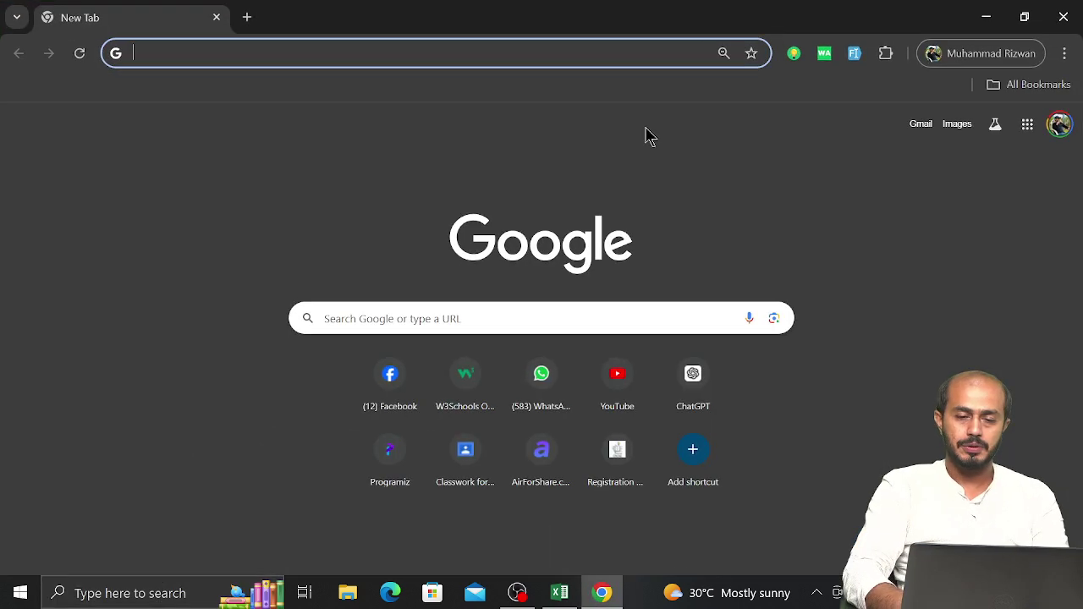
click(561, 60)
text(bod)
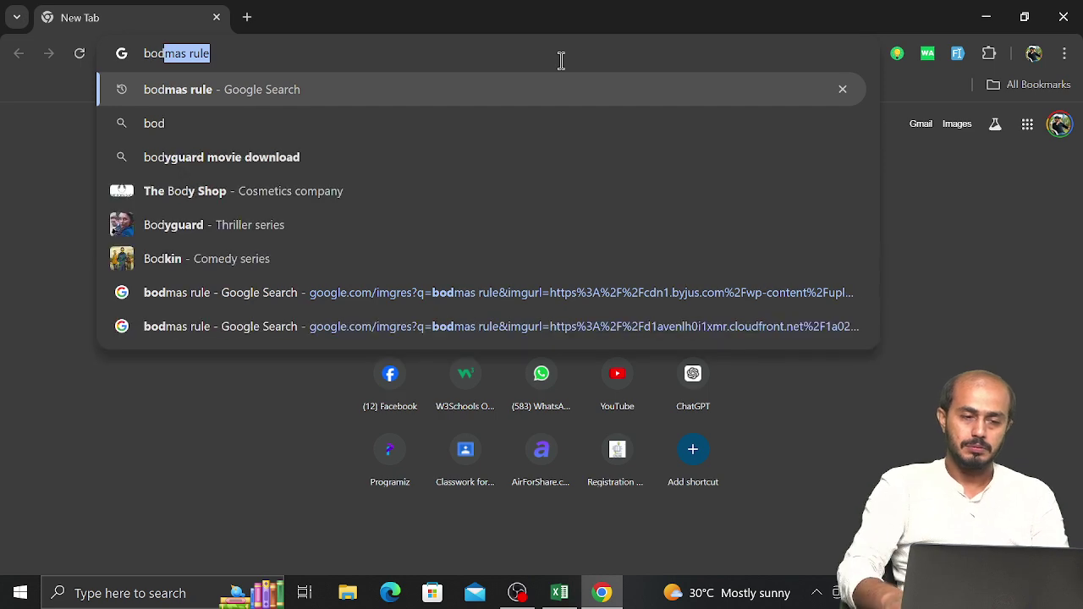
key(Return)
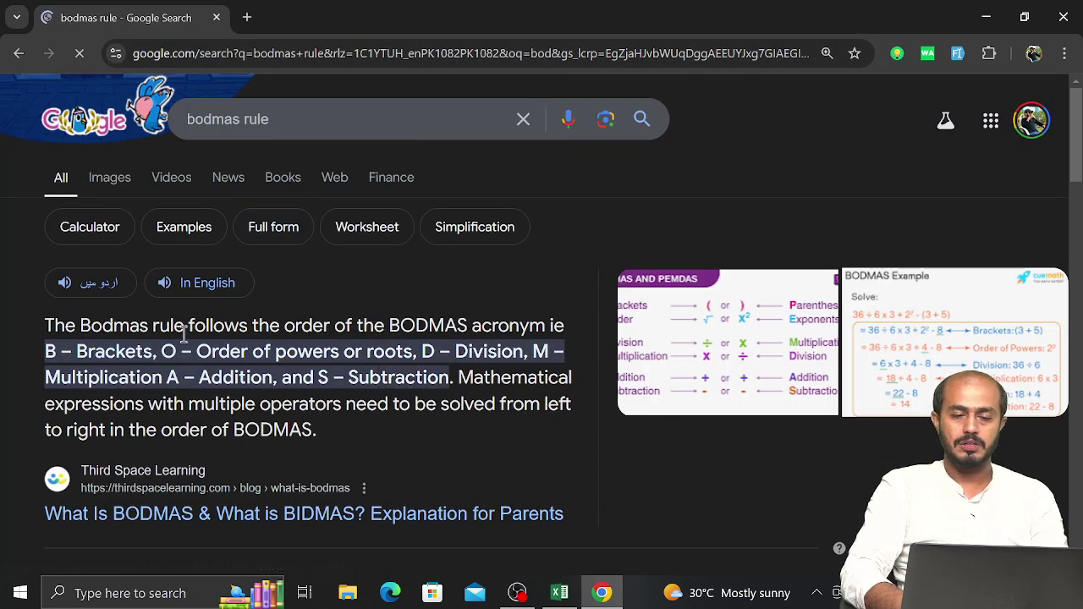
Step: Switch to the image results, view the BODMAS and PEMDAS chart from BYJU'S, and close the browser
click(110, 178)
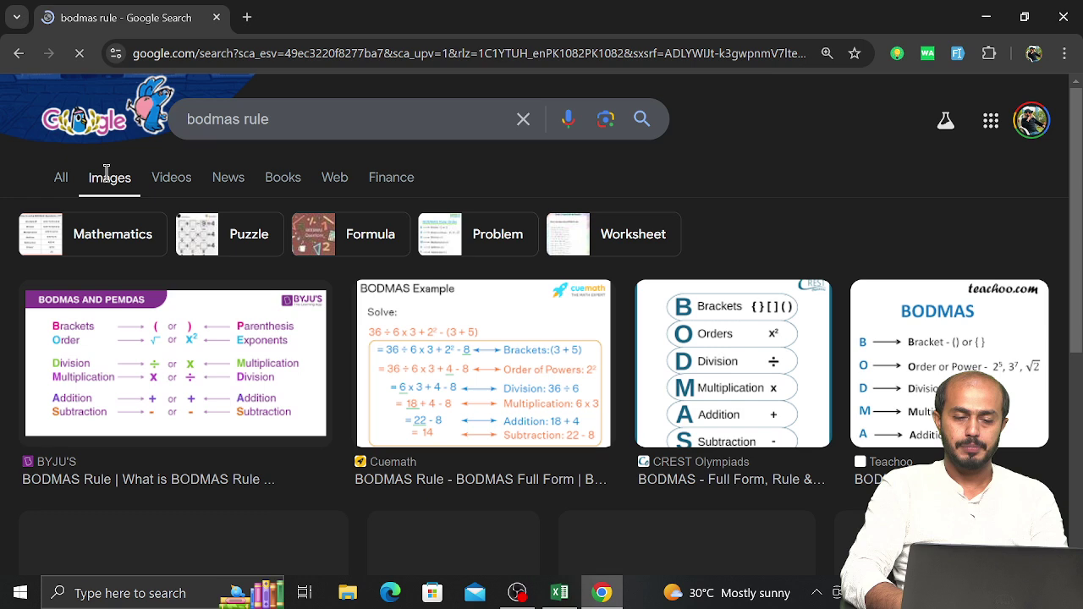
click(211, 355)
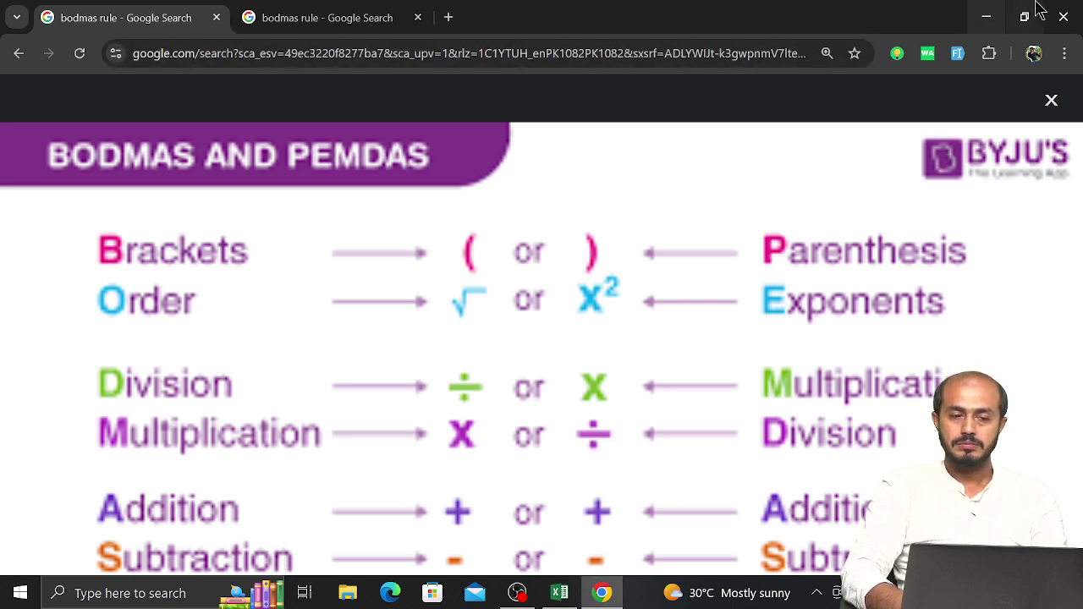
click(1063, 17)
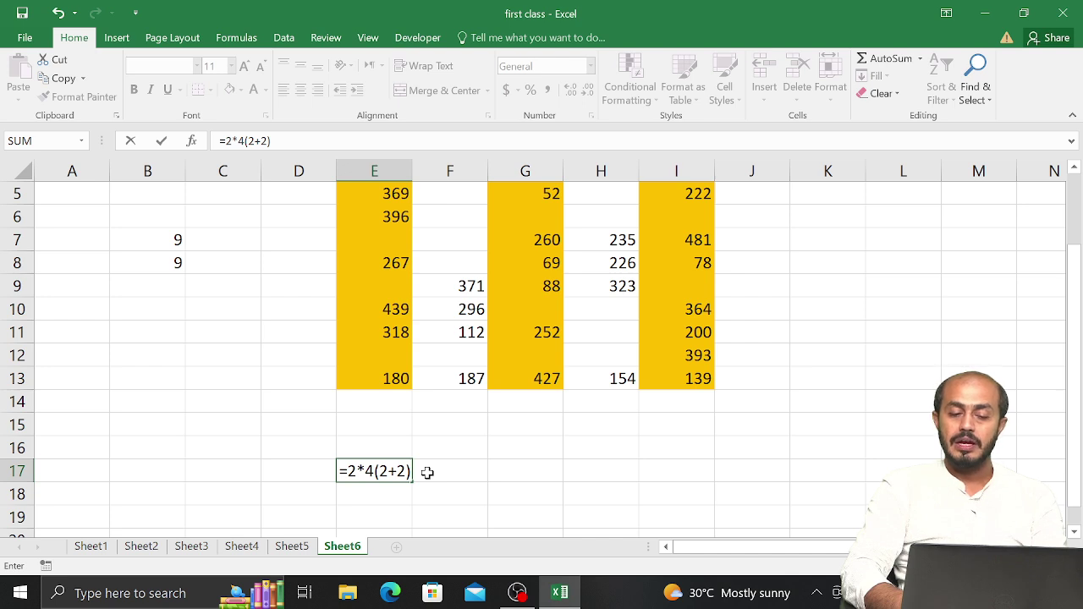
Step: Insert a plus sign before the bracket in E17 and enter the expression as =2*4+(2+2)
click(370, 472)
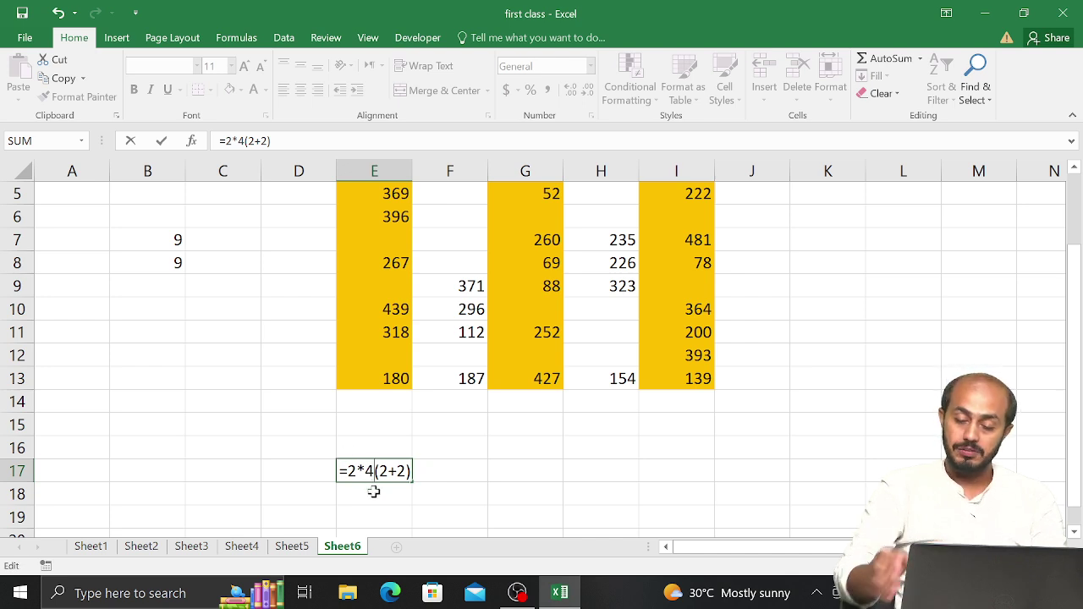
text(+)
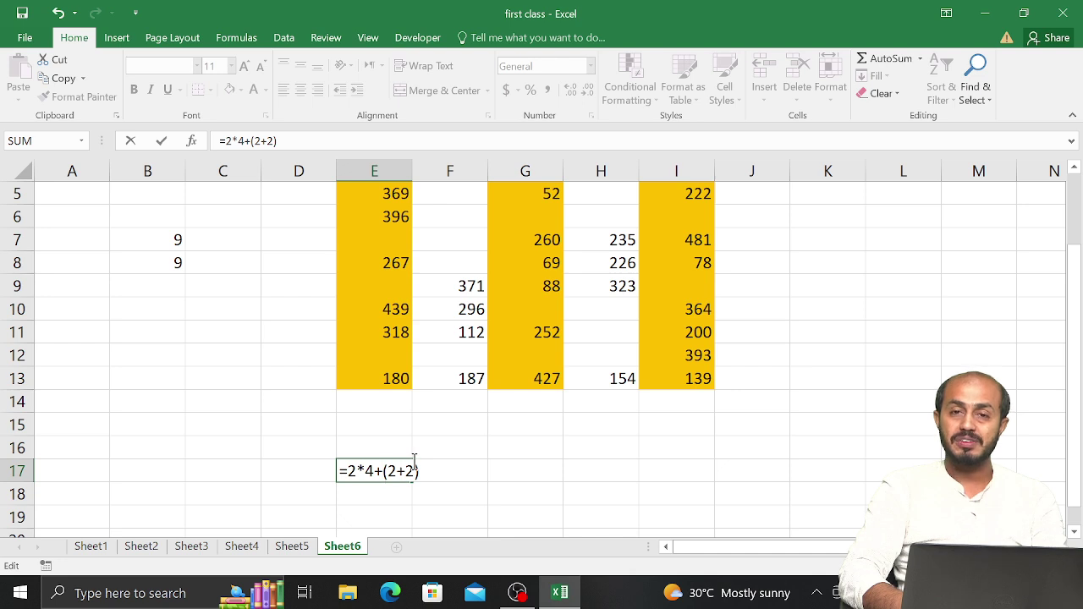
key(Return)
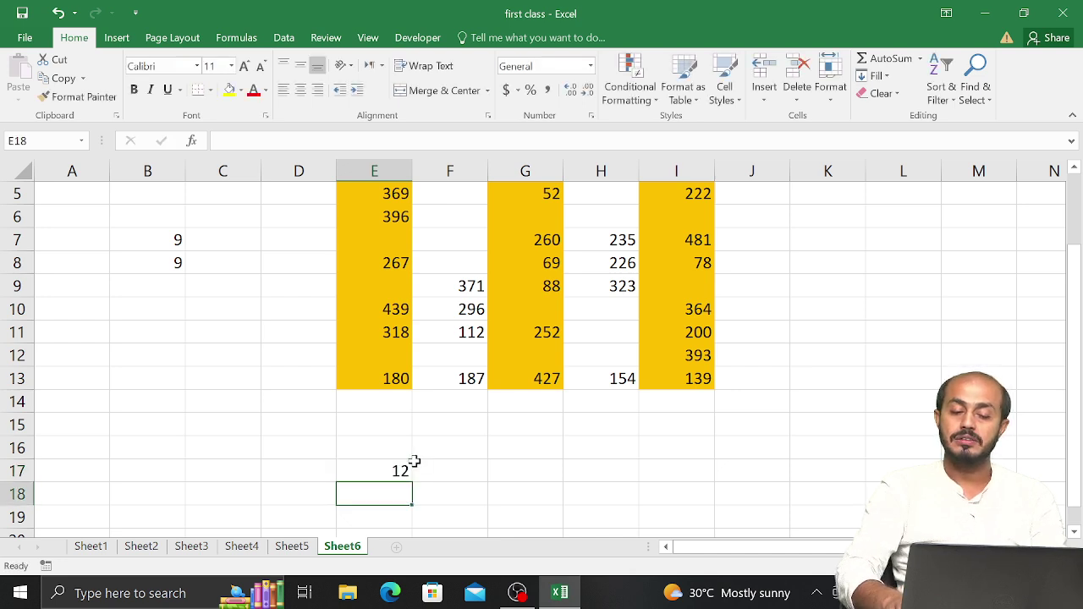
click(415, 461)
key(Right)
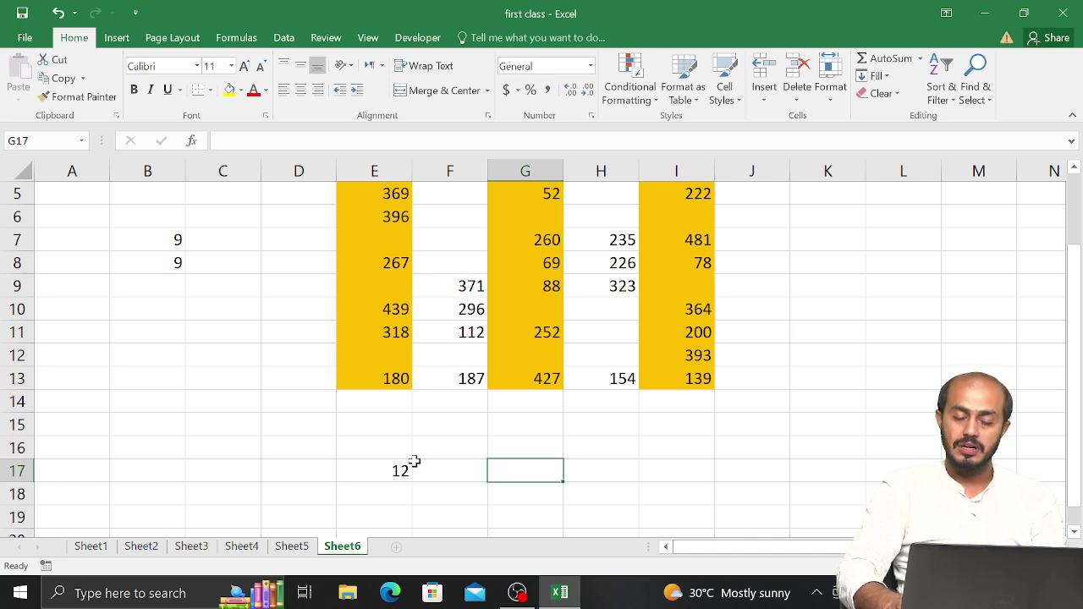
key(Left)
key(Left)
key(Right)
key(Right)
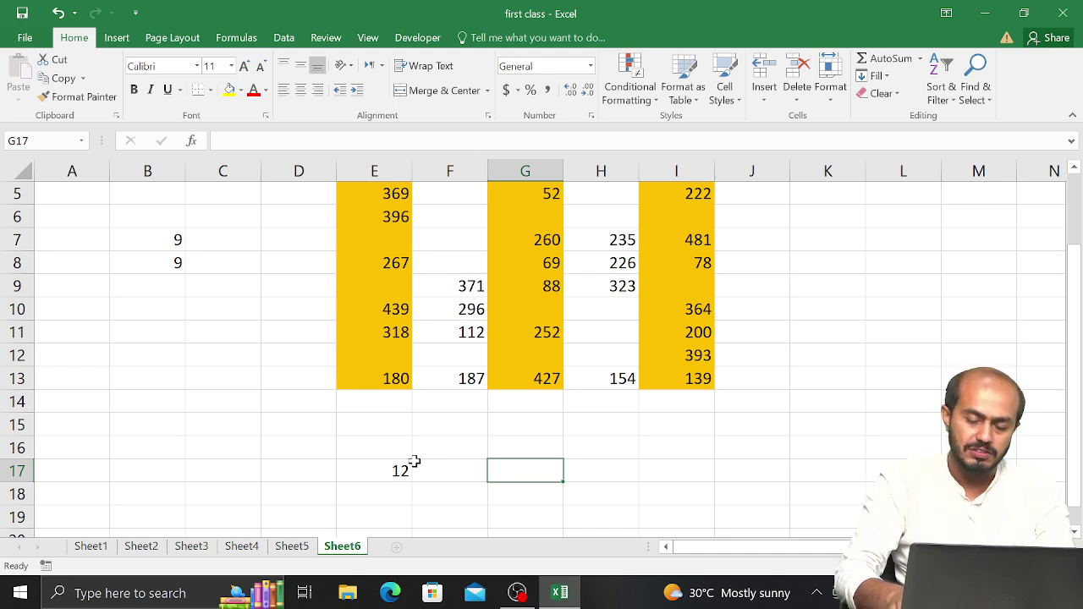
Step: Start a SUM formula in the empty cell L7, beside the data block
key(Right)
key(Right)
key(Right)
key(Right)
key(Right)
key(Right)
key(Right)
key(Up)
key(Up)
key(Up)
key(Up)
key(Up)
key(Up)
key(Up)
key(Up)
key(Up)
key(Up)
key(Up)
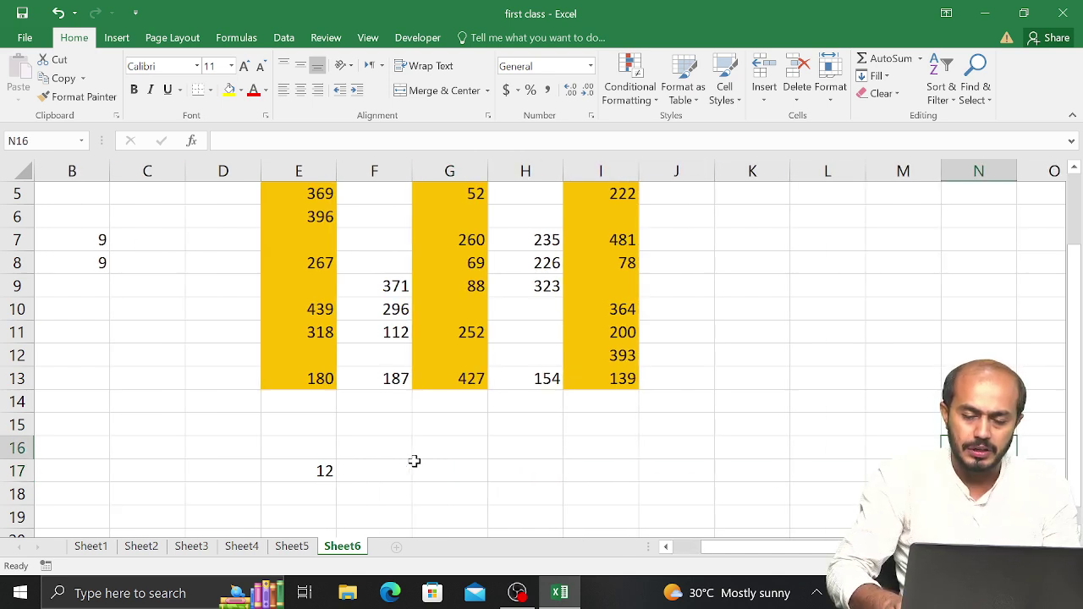
key(Up)
key(Up)
key(Up)
key(Down)
key(Down)
key(Down)
key(Down)
key(Left)
key(Left)
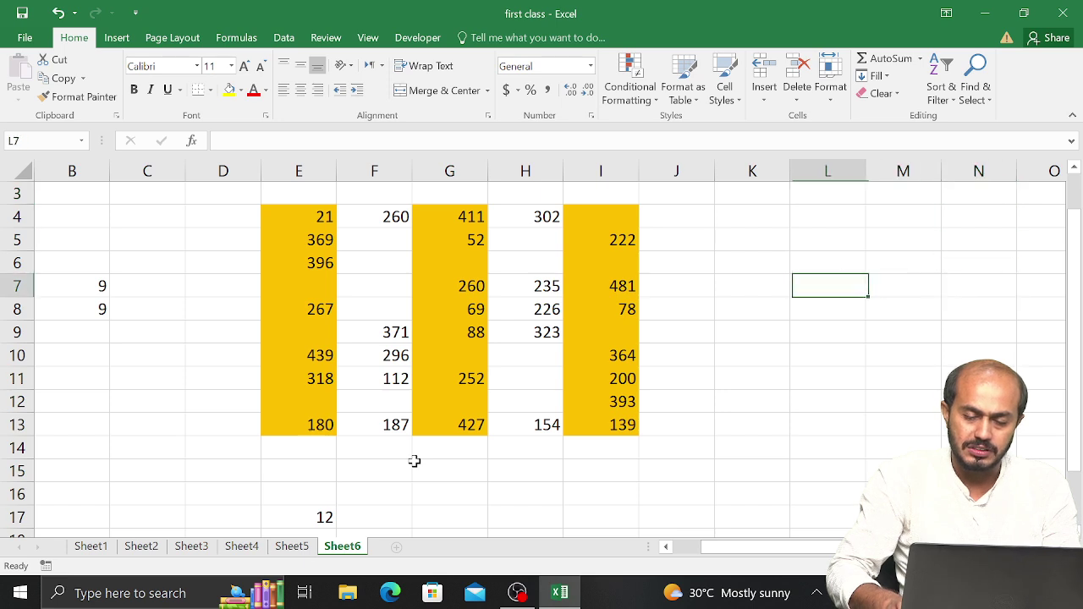
text(=sum)
key(Tab)
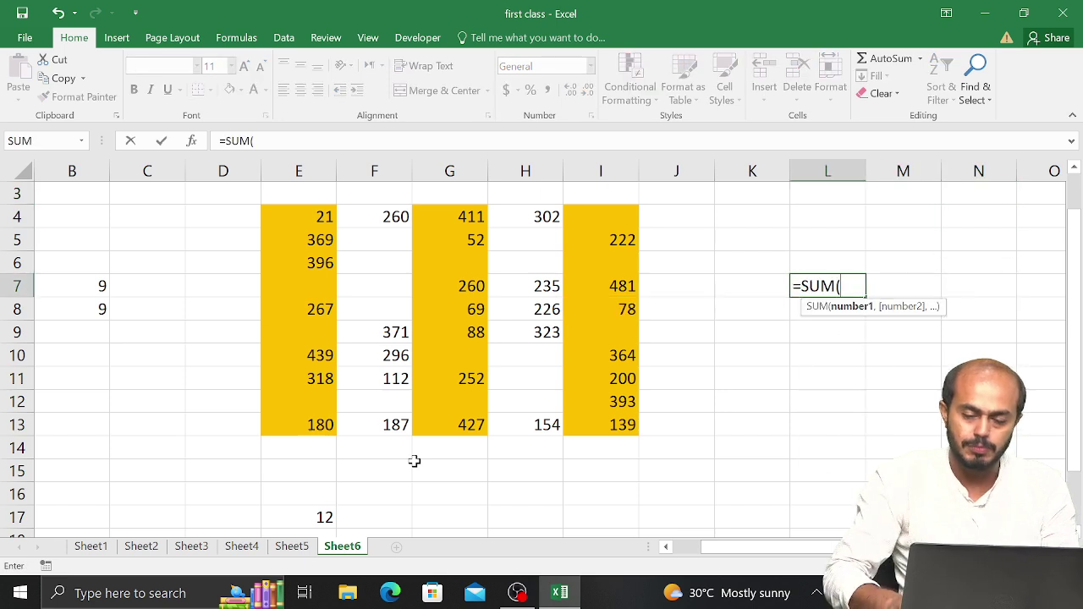
Step: Complete the L7 formula with the middle highlighted column plus ten, =SUM(G4:G13)+10, and enter it
key(Left)
key(Left)
key(Left)
key(Up)
key(Up)
key(Left)
key(Left)
key(Up)
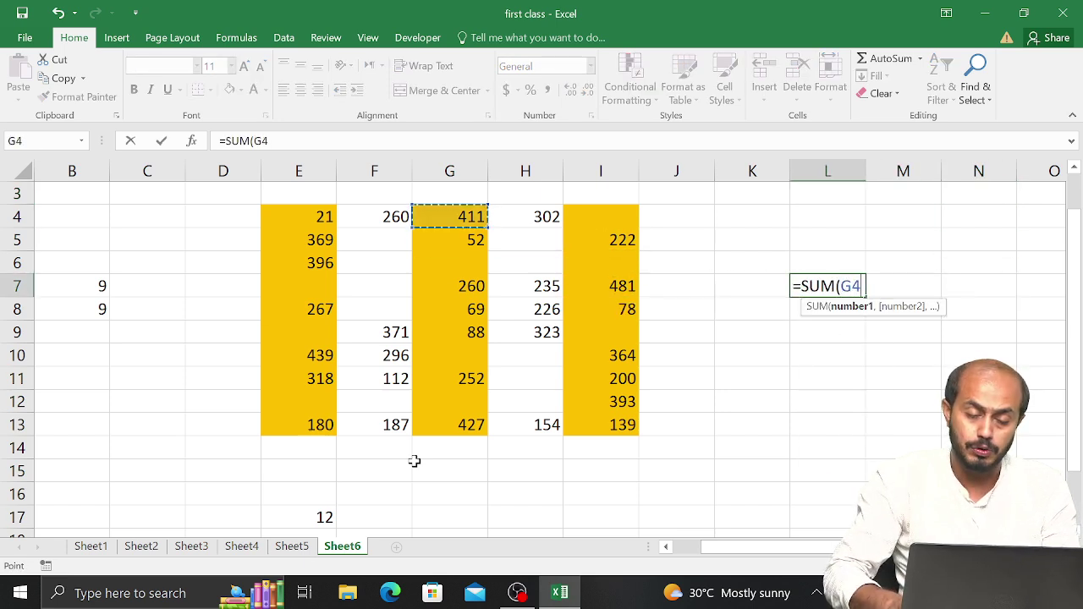
key(shift+Down)
key(shift+Down)
key(shift+Down)
key(shift+Down)
key(shift+Down)
key(shift+Down)
key(shift+Down)
key(shift+Down)
key(shift+Down)
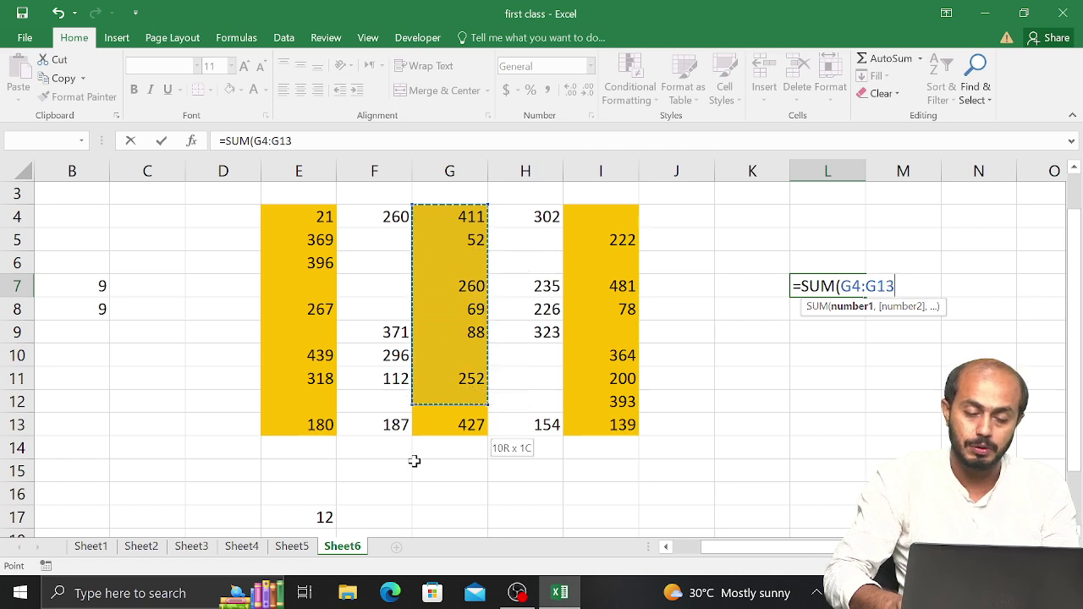
text())
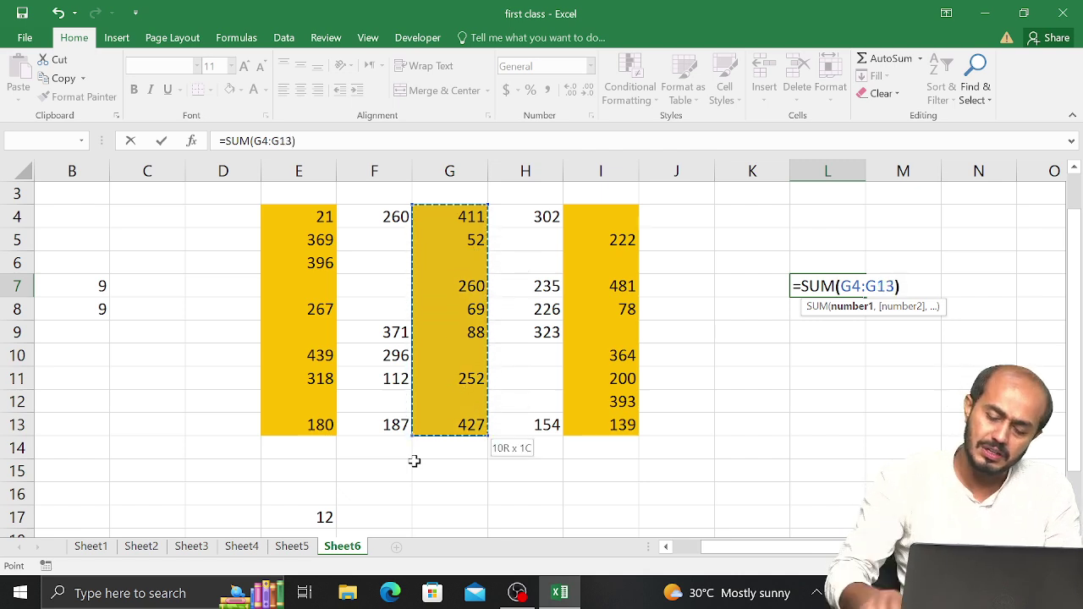
text(+10)
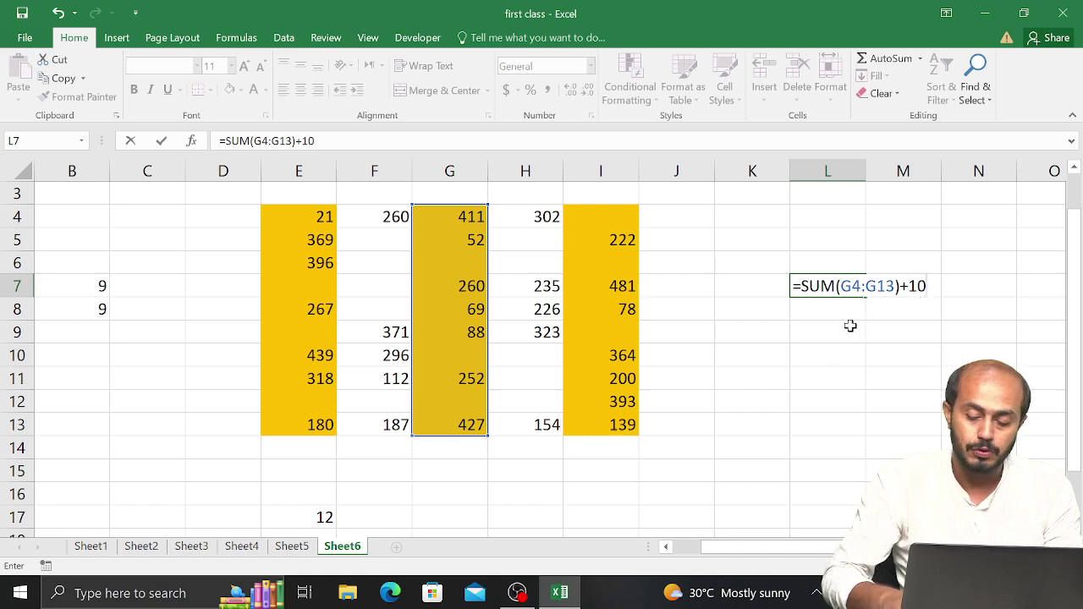
key(Return)
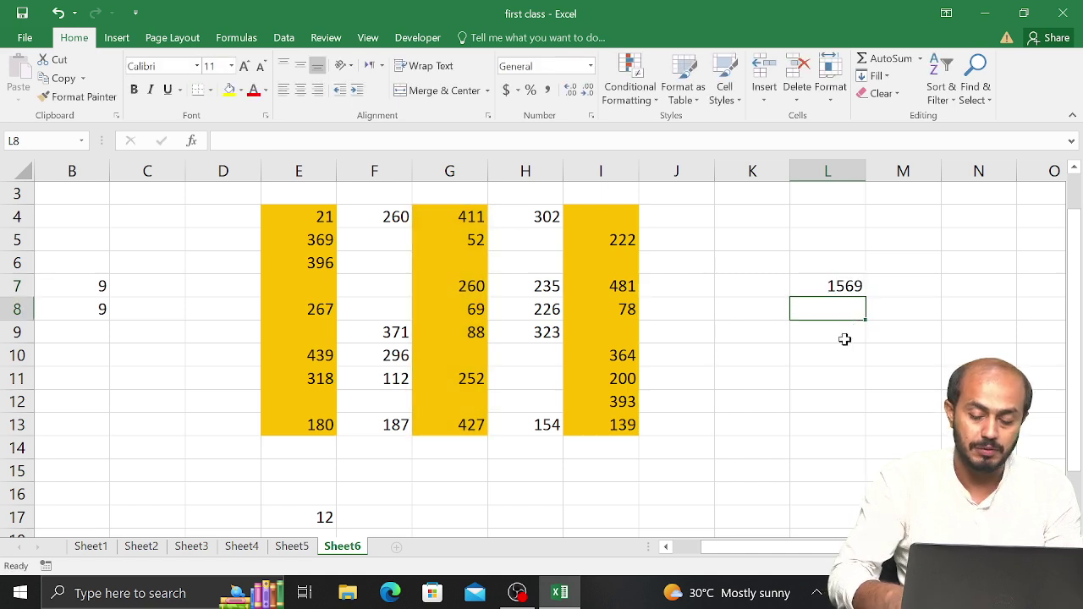
Step: Enter =SUM(G4:G13) in L8, totalling the middle highlighted column without the added 10
text(=SUM()
key(Left)
key(Left)
key(Left)
key(Left)
key(Left)
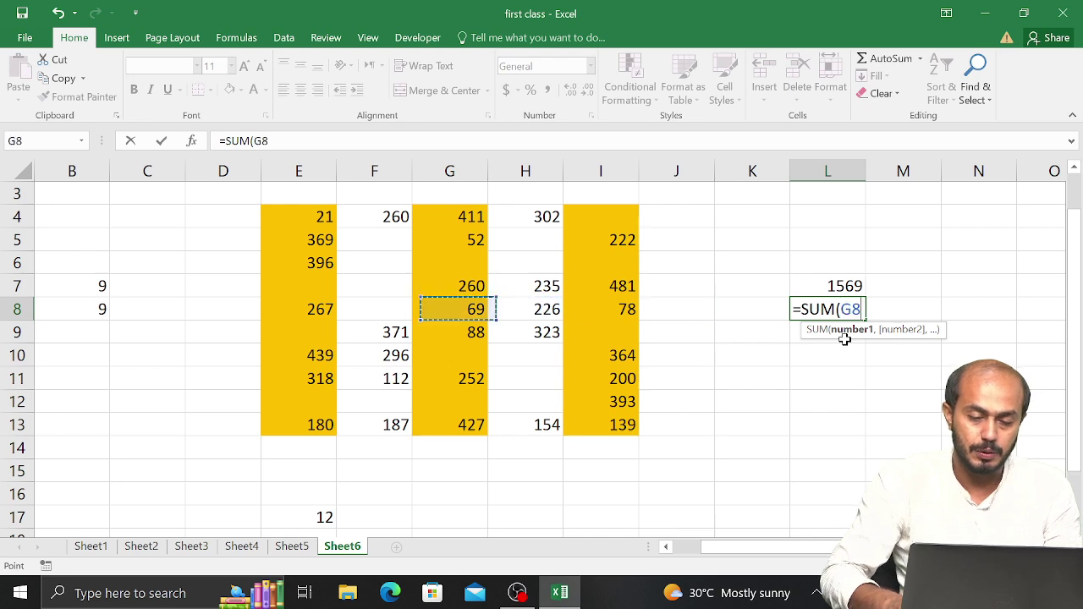
key(Up)
key(Up)
key(Up)
key(Up)
key(shift+Down)
key(shift+Down)
key(shift+Down)
key(shift+Down)
key(shift+Down)
key(shift+Down)
key(shift+Down)
key(shift+Down)
key(shift+Down)
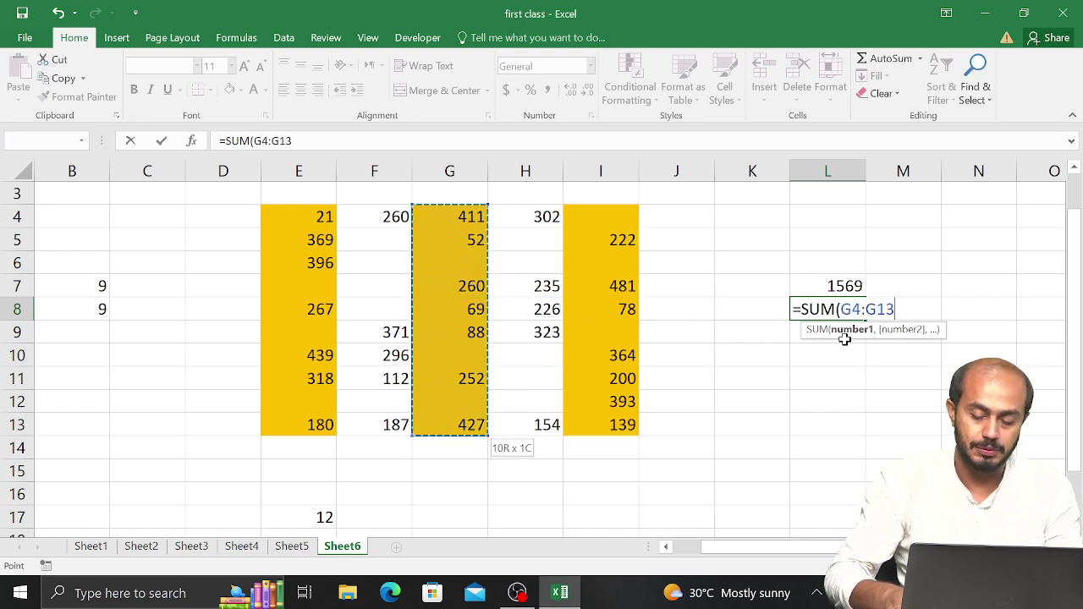
text())
key(Return)
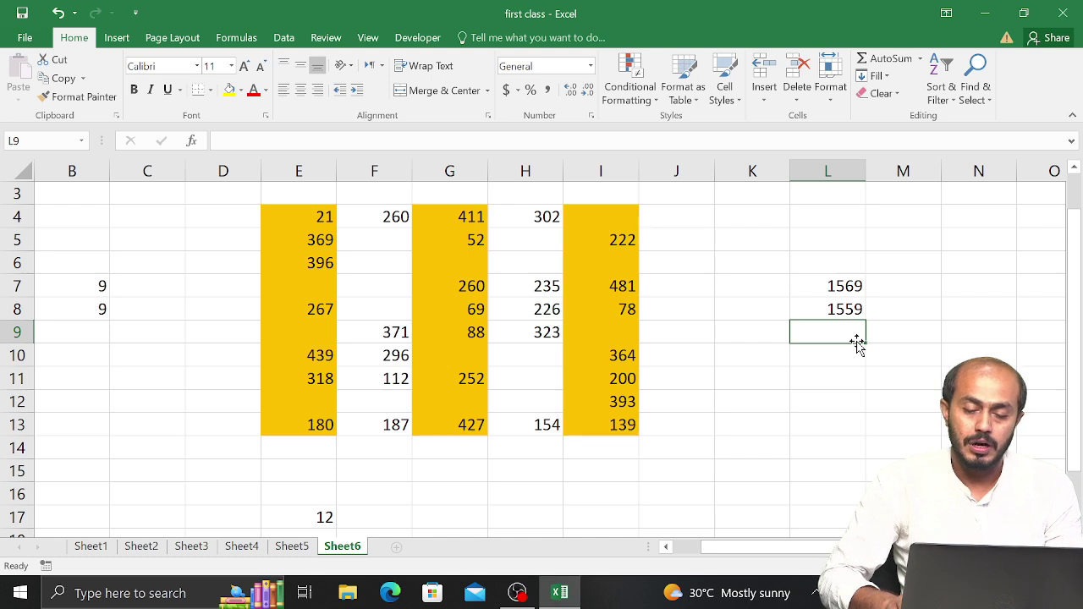
key(Down)
key(Down)
key(Down)
key(Down)
key(Down)
key(Down)
key(Down)
key(Down)
key(Down)
key(Down)
key(Down)
key(Down)
key(Down)
key(Down)
key(Down)
key(Down)
key(Down)
key(Down)
key(Down)
key(Down)
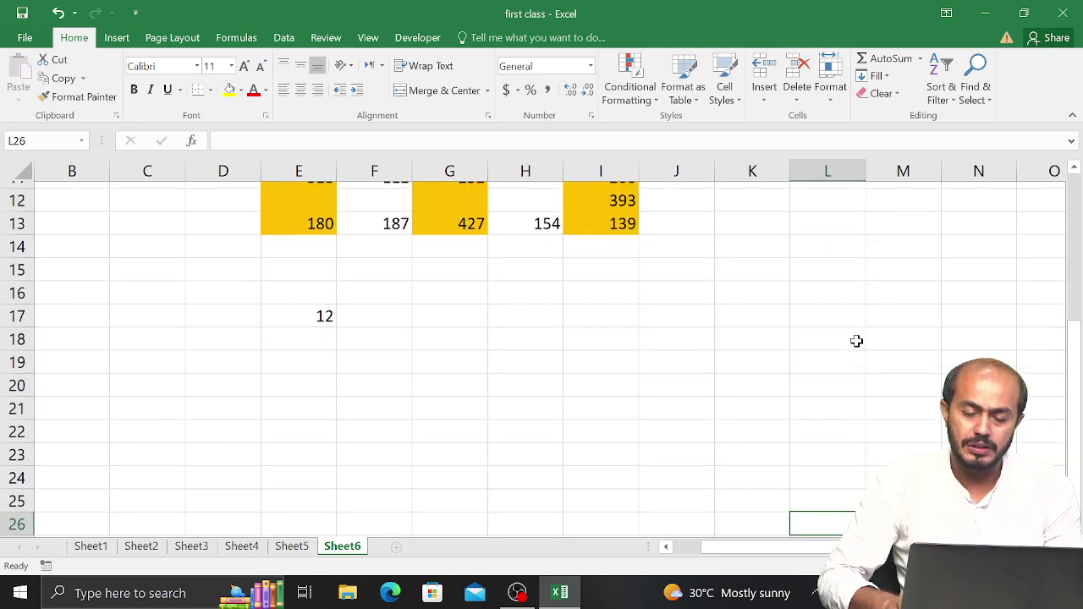
key(Down)
key(Down)
key(Down)
key(Down)
key(Down)
key(Down)
key(Down)
key(Down)
key(Down)
key(Down)
key(Down)
key(Down)
key(Down)
key(Down)
key(Down)
key(Down)
key(Down)
key(Down)
key(Down)
key(Left)
key(Left)
key(Left)
key(Left)
key(Left)
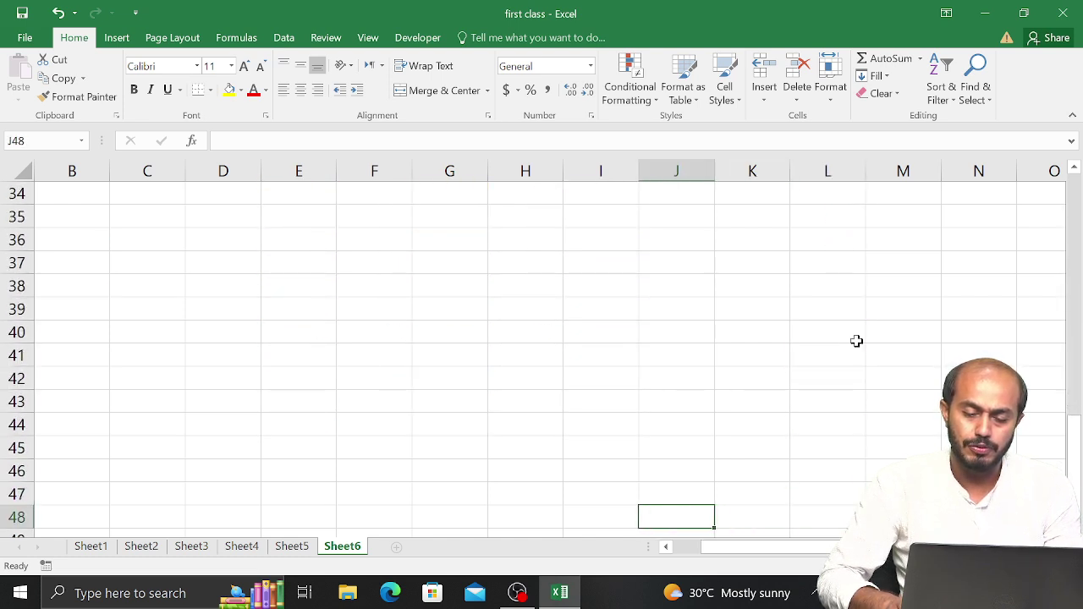
key(Left)
key(Up)
key(Up)
key(Up)
key(Up)
key(Up)
key(Up)
key(Up)
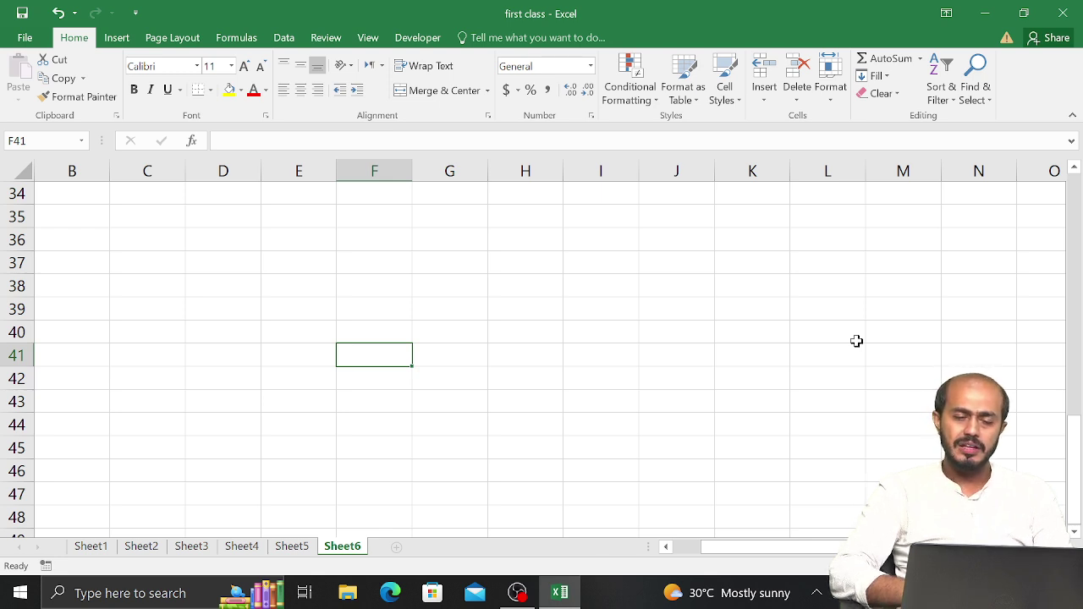
Step: Open Google Chrome from the Windows search and search Google for "logical operators in excel"
click(190, 586)
text(goo)
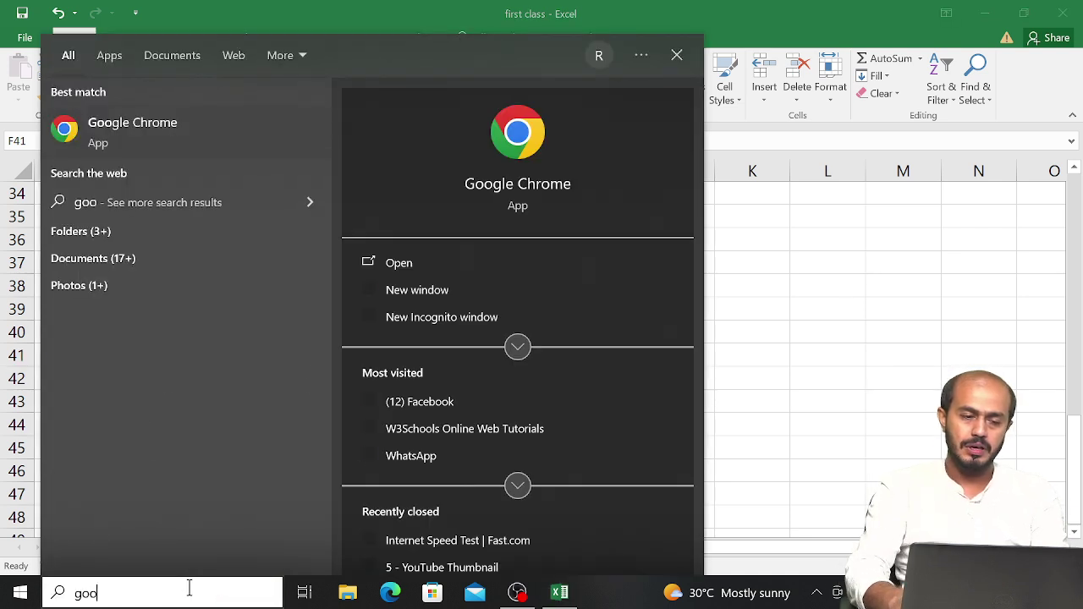
key(Return)
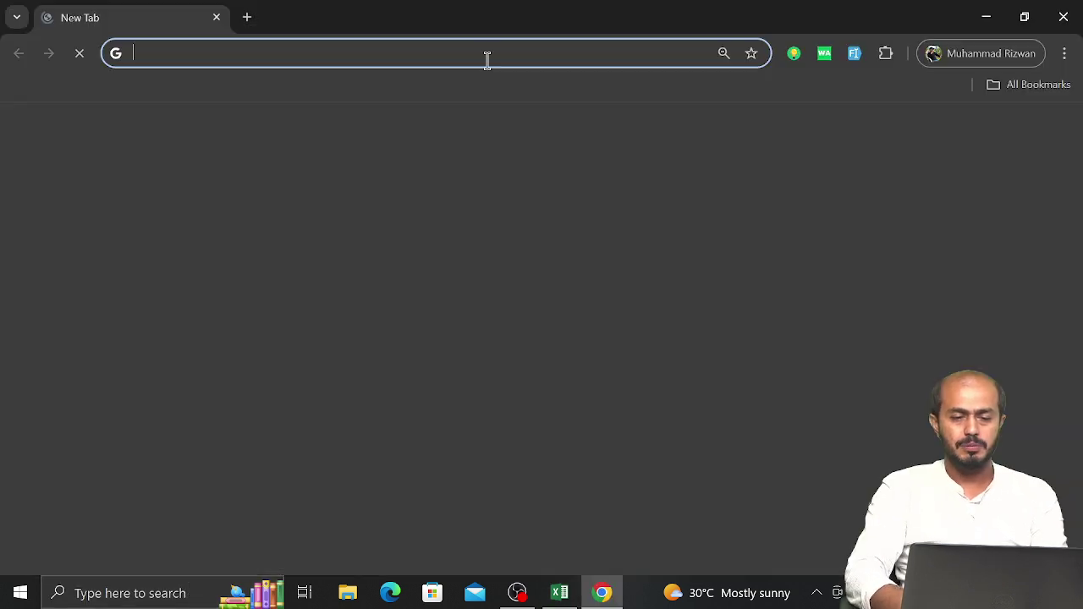
click(486, 56)
text(lo)
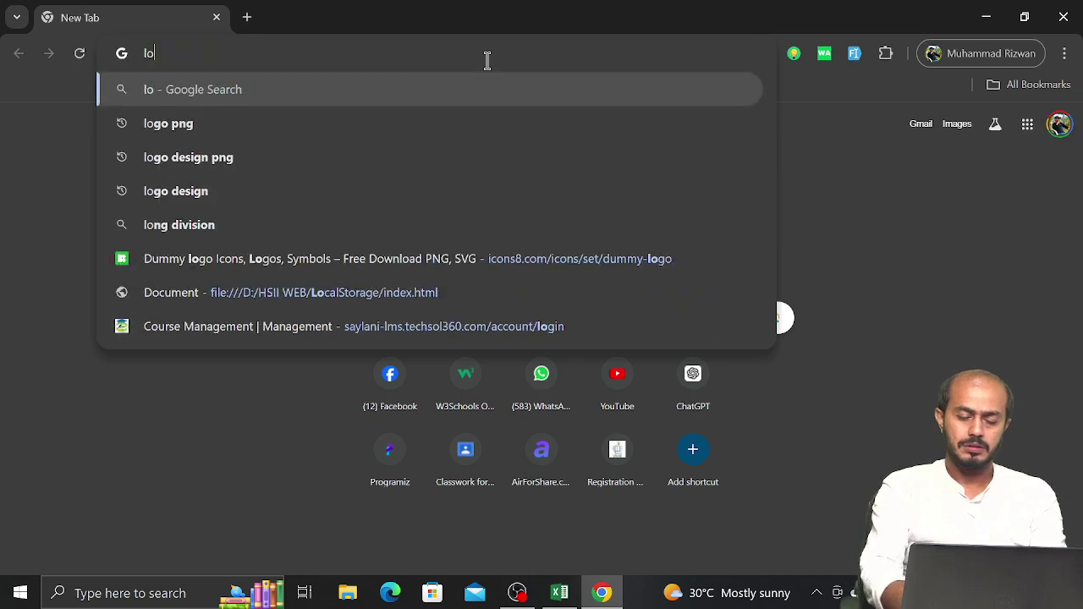
text(gical)
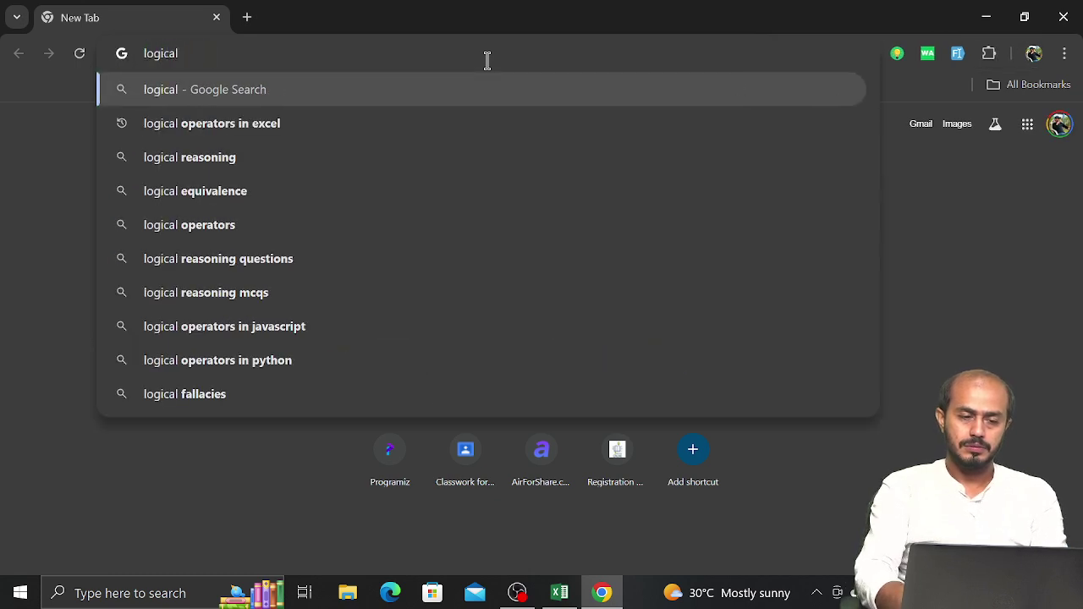
key(Down)
key(Return)
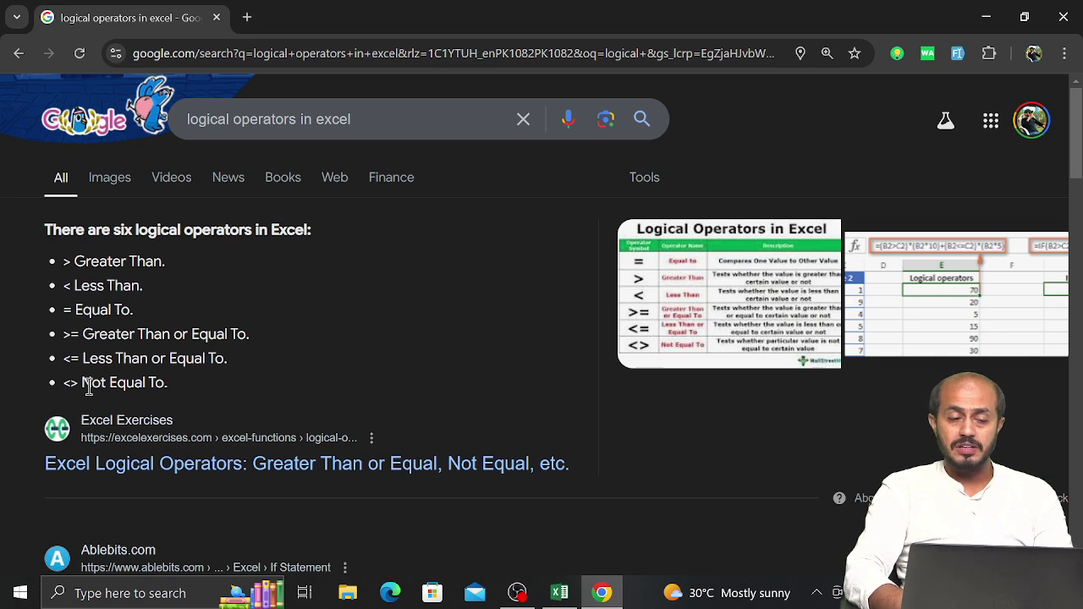
Step: Return to Excel, open Sheet5 and go to the top cell of the last highlighted column, H61
click(982, 12)
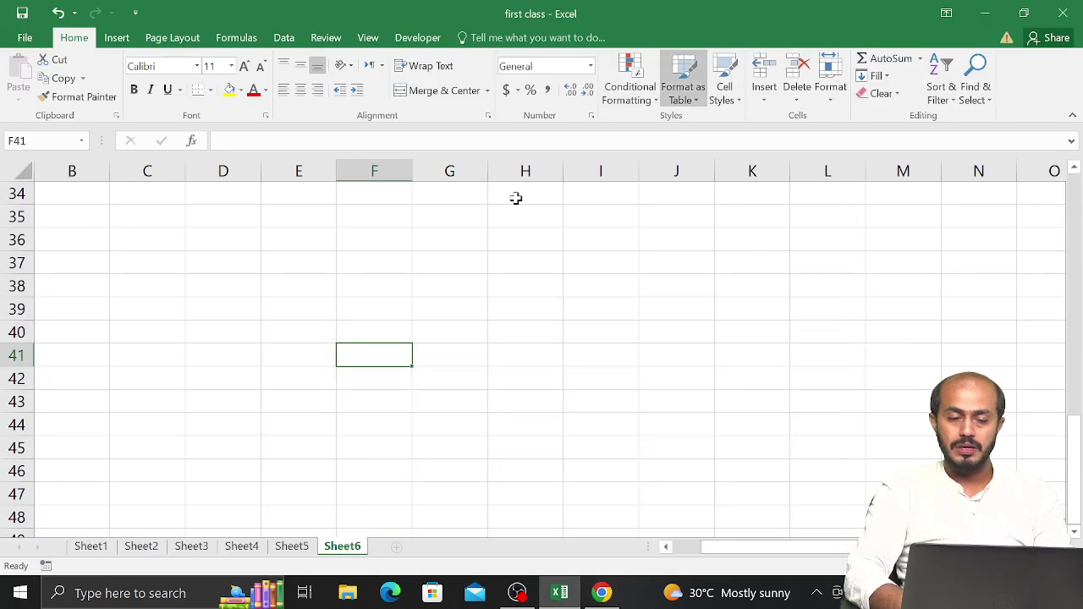
click(330, 264)
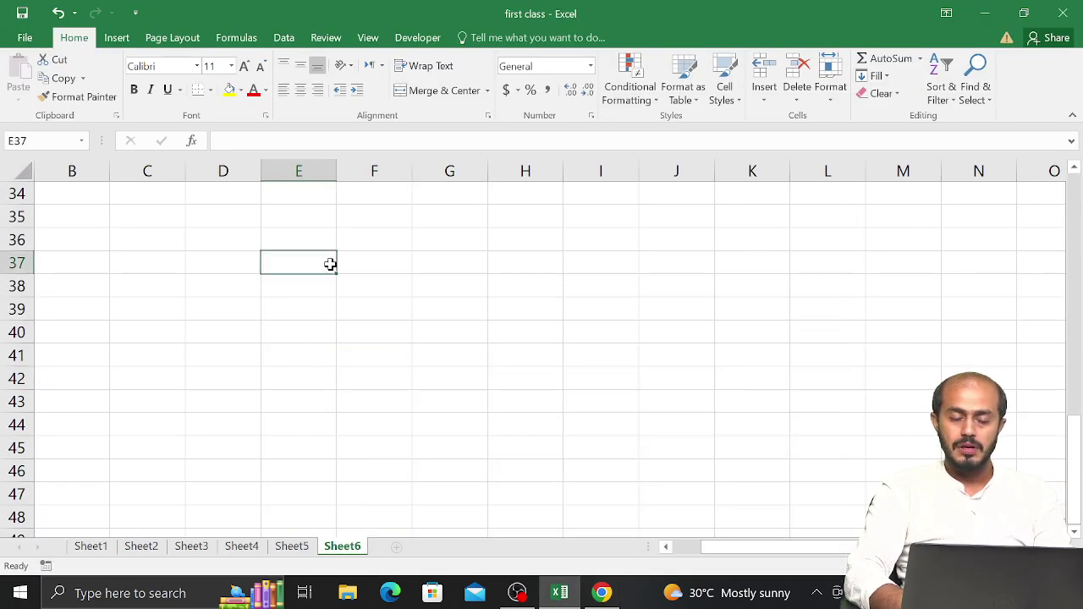
click(285, 531)
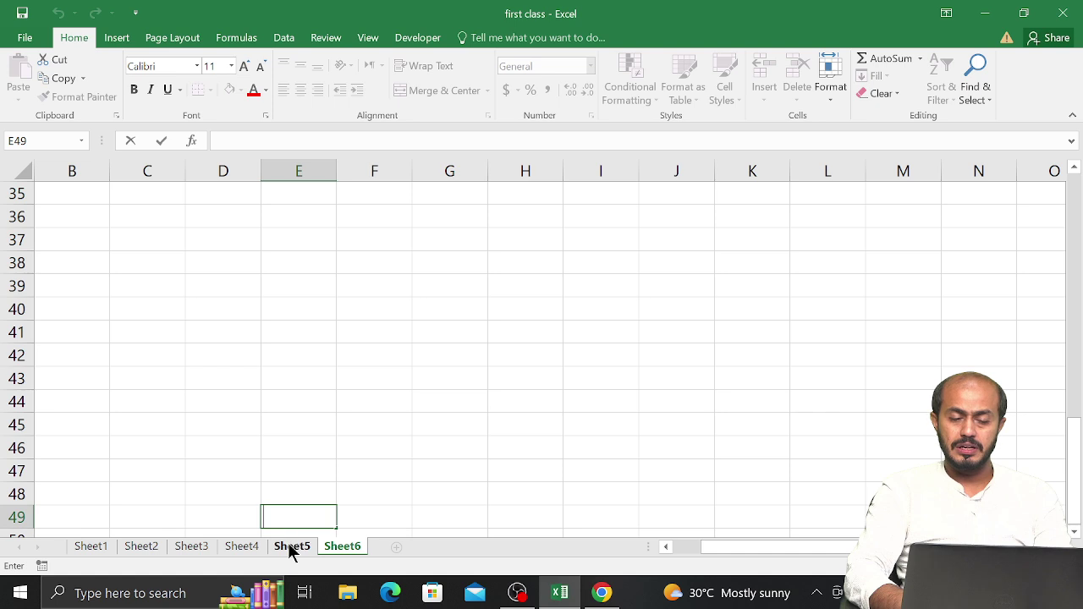
click(290, 547)
click(482, 449)
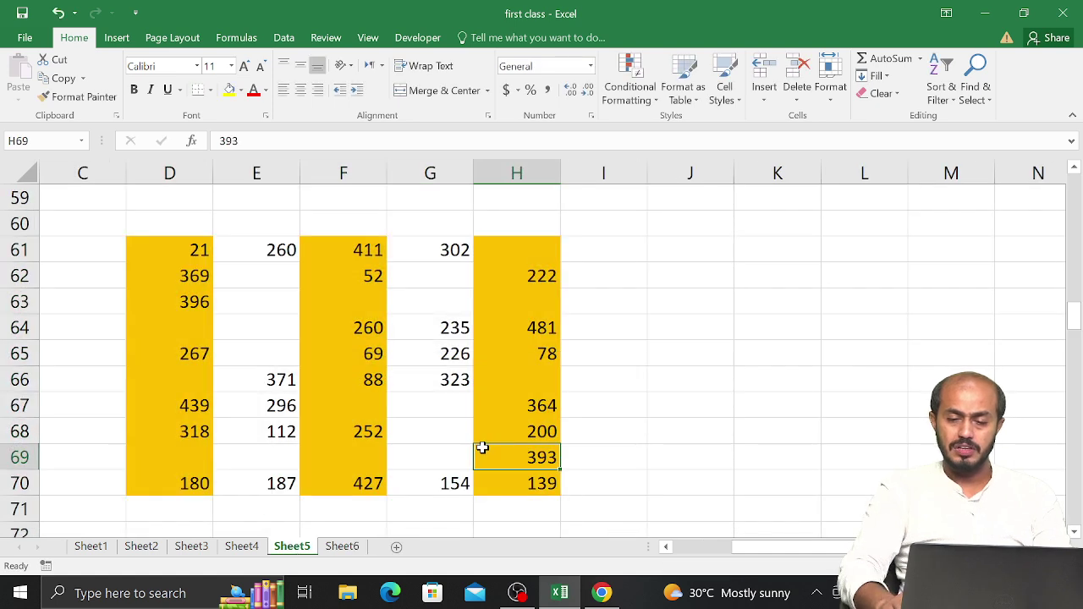
key(Up)
key(Up)
key(Up)
key(Up)
key(Up)
key(Up)
key(Up)
key(Up)
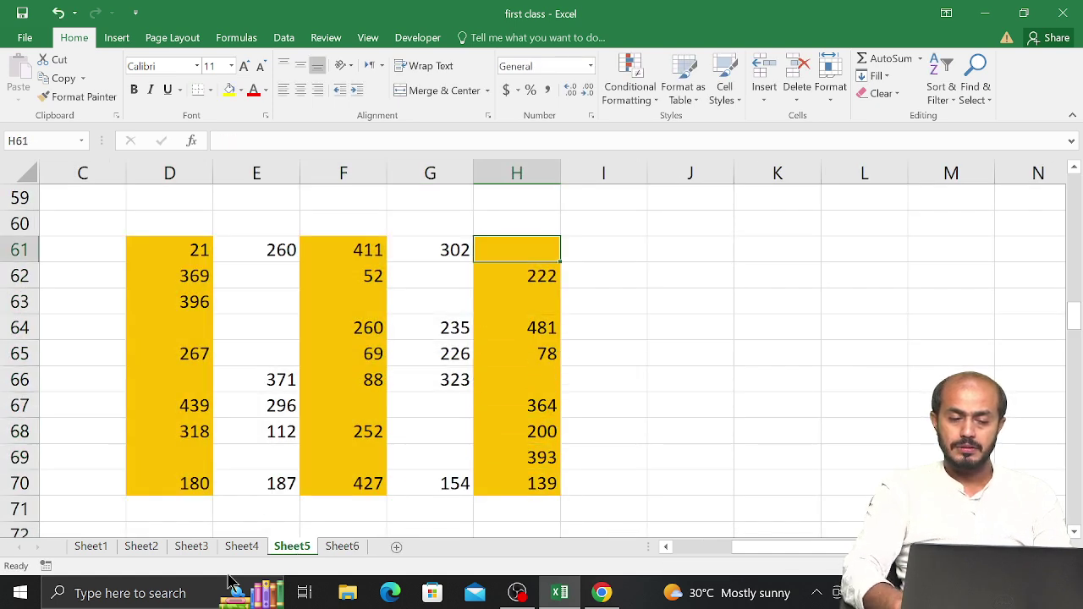
Step: Look through Sheet4 down to row 31 for existing sample data below the Value and Ans rows
click(243, 546)
click(282, 546)
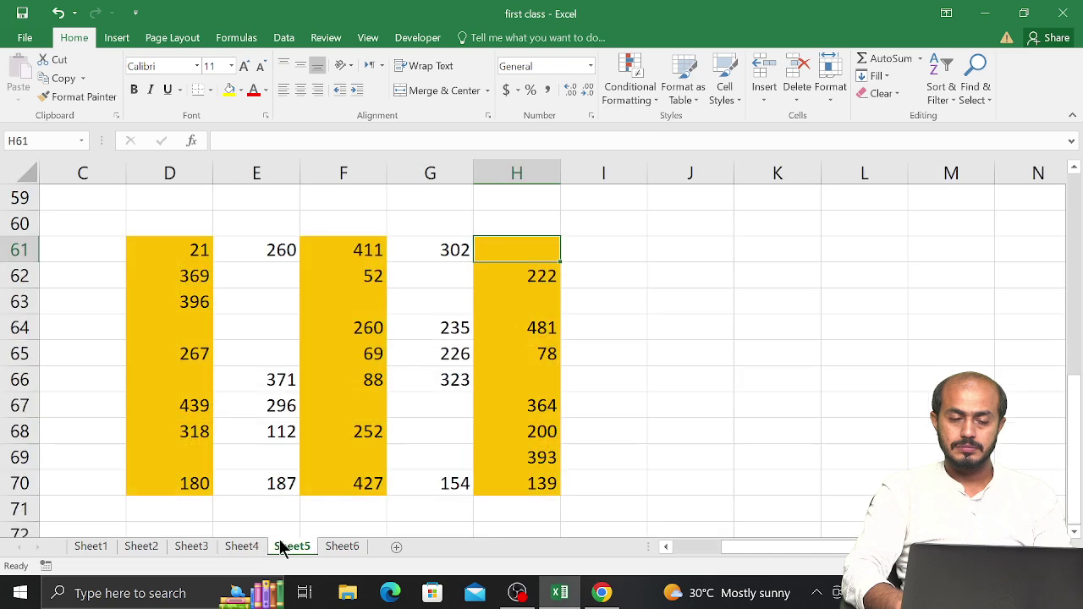
click(225, 535)
click(242, 546)
click(308, 505)
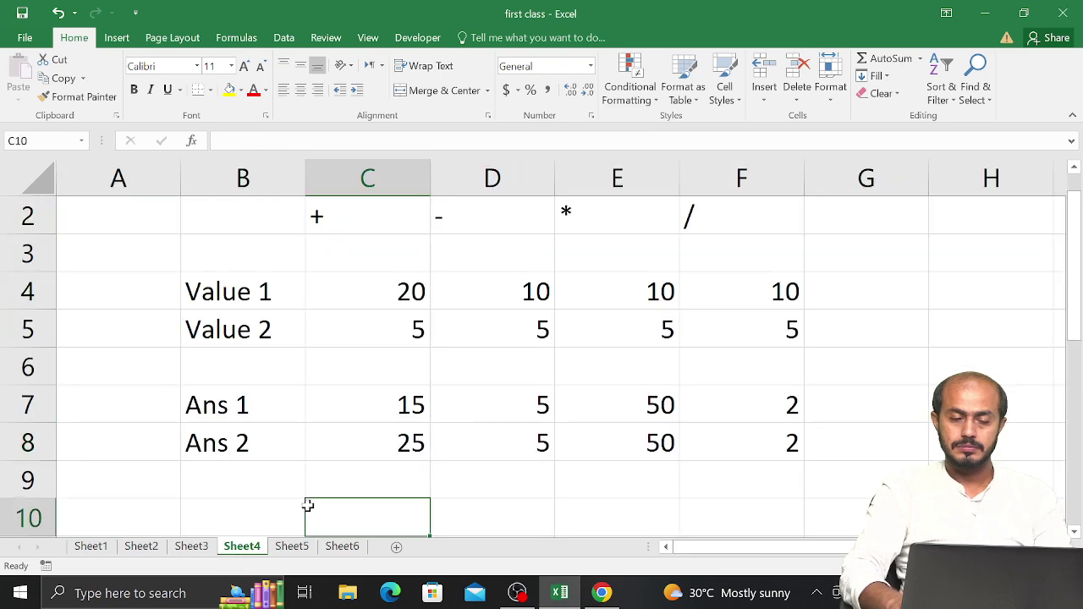
key(Down)
key(Down)
key(Down)
key(Down)
key(Down)
key(Down)
key(Down)
key(Down)
key(Down)
key(Down)
key(Down)
key(Down)
key(Down)
key(Down)
key(Down)
key(Down)
key(Down)
key(Down)
key(Down)
key(Down)
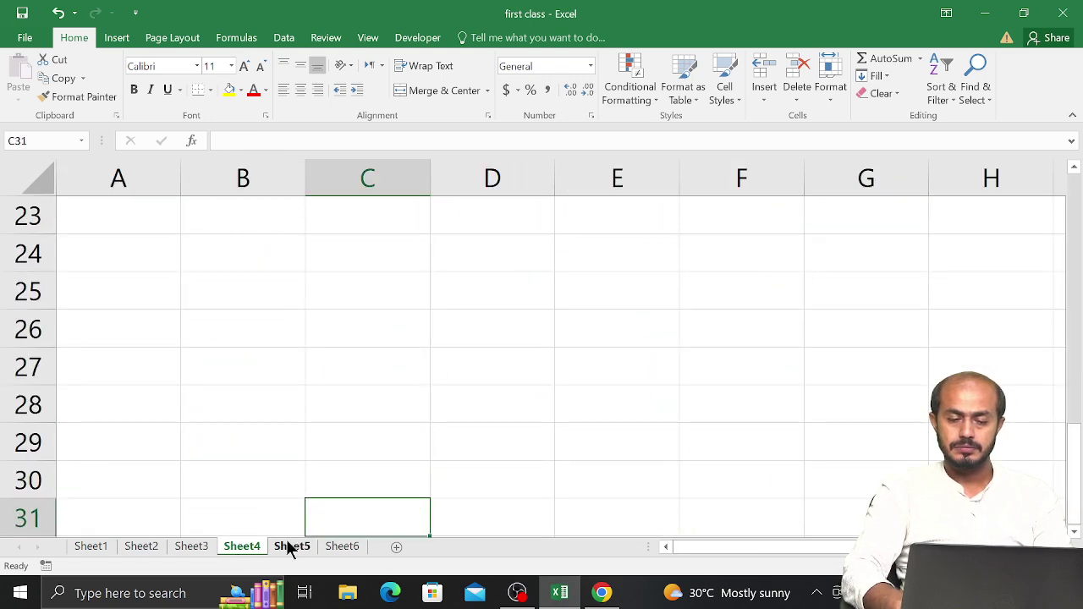
Step: Find the male/female list on Sheet5 and go to its first entry, D83
click(288, 547)
click(409, 430)
key(Down)
key(Down)
key(Down)
key(Down)
key(Down)
key(Down)
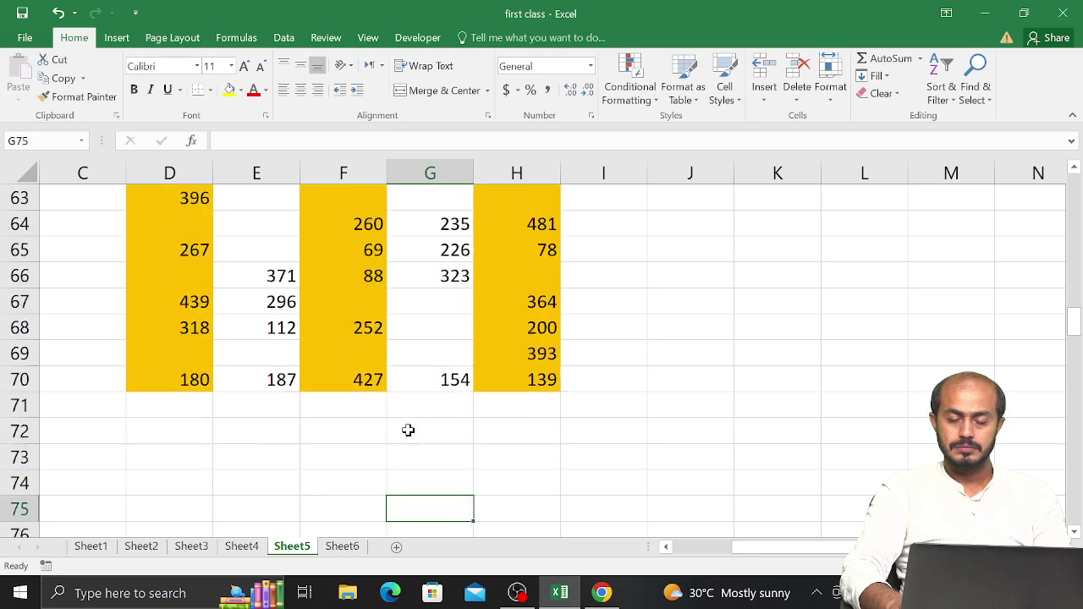
key(Down)
key(Down)
key(Down)
key(Down)
key(Down)
key(Down)
key(Down)
key(Down)
key(Down)
key(Down)
key(Down)
key(Down)
key(Down)
key(Down)
key(Down)
key(Down)
key(Down)
key(Down)
key(Down)
key(Down)
key(Left)
key(Left)
key(Left)
key(Left)
key(Left)
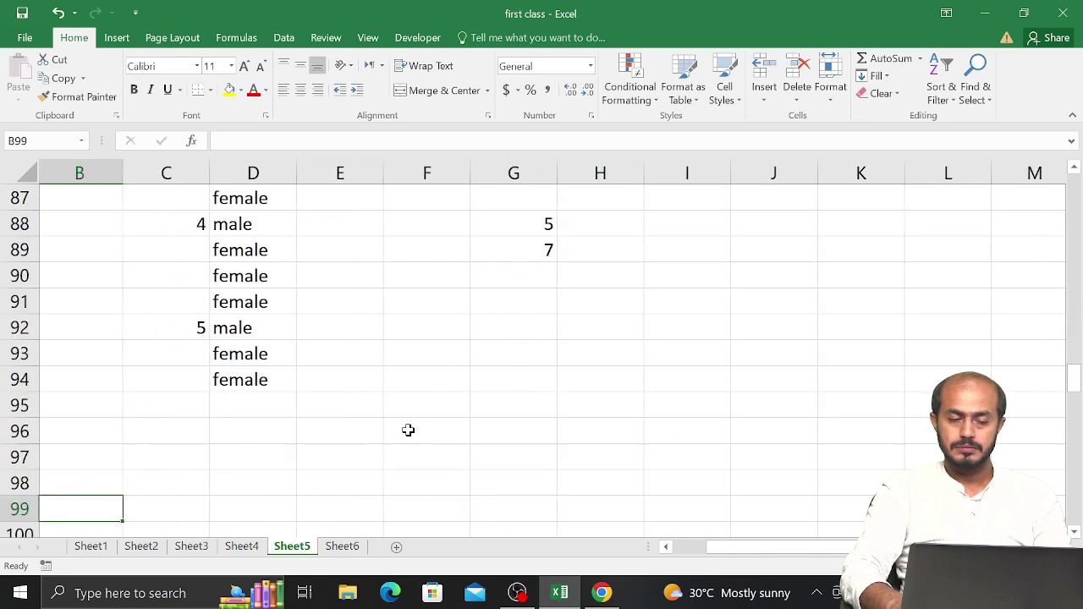
key(Up)
key(Right)
key(Right)
key(Up)
key(Up)
key(Up)
key(Up)
key(Up)
key(Up)
key(Up)
key(Up)
key(Up)
key(Up)
key(Up)
key(Up)
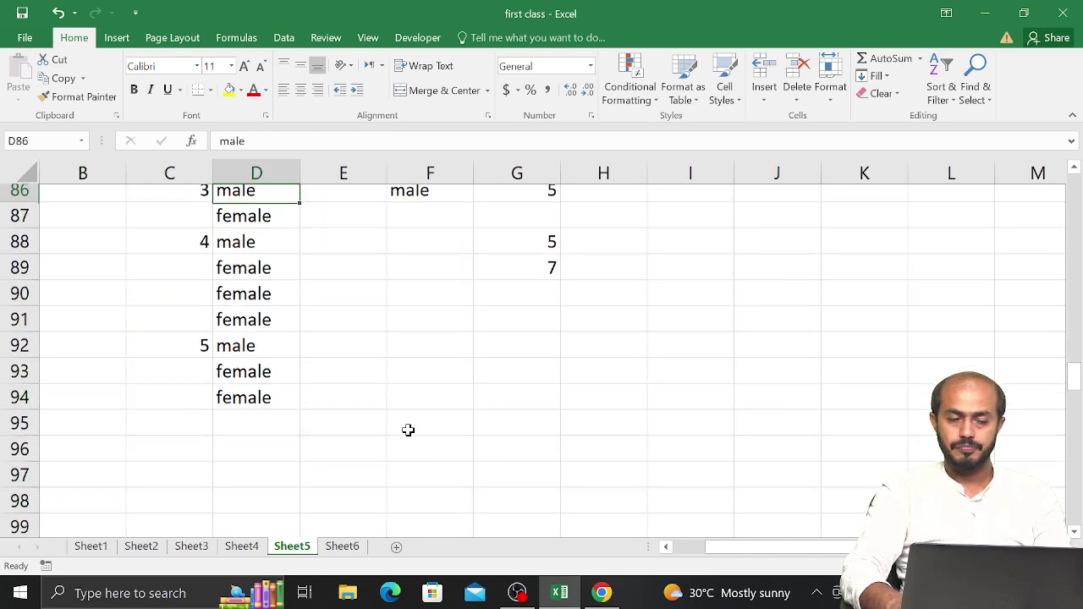
key(Up)
key(Up)
key(Up)
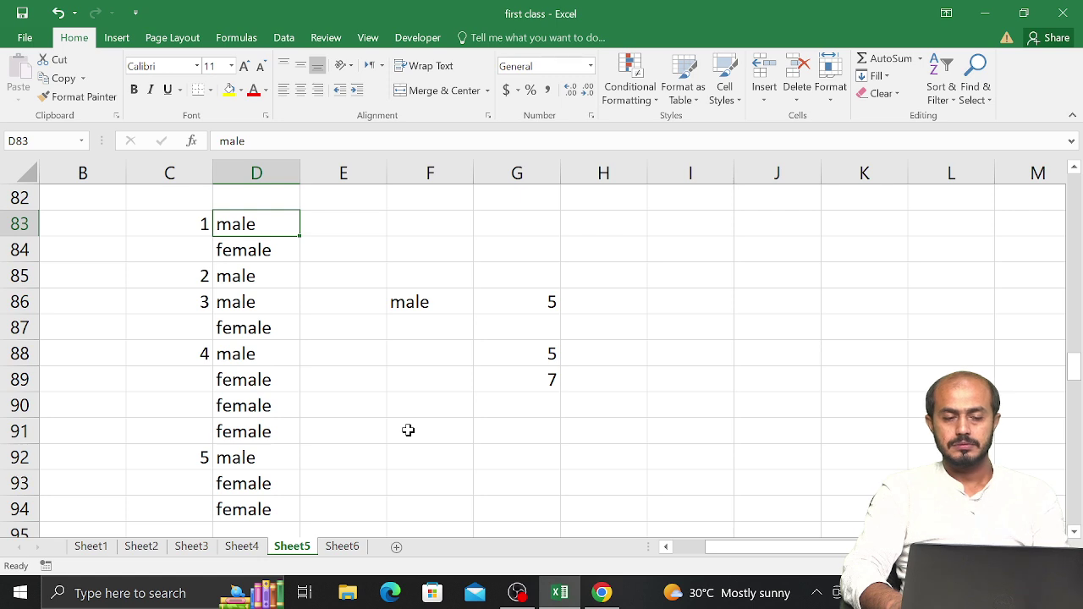
Step: Copy the male/female list D83:D94 from Sheet5 and paste it into Sheet6 starting at E39
key(shift+Down)
key(shift+Down)
key(shift+Down)
key(shift+Down)
key(shift+Down)
key(shift+Down)
key(shift+Down)
key(shift+Down)
key(shift+Down)
key(shift+Down)
key(shift+Down)
key(ctrl+c)
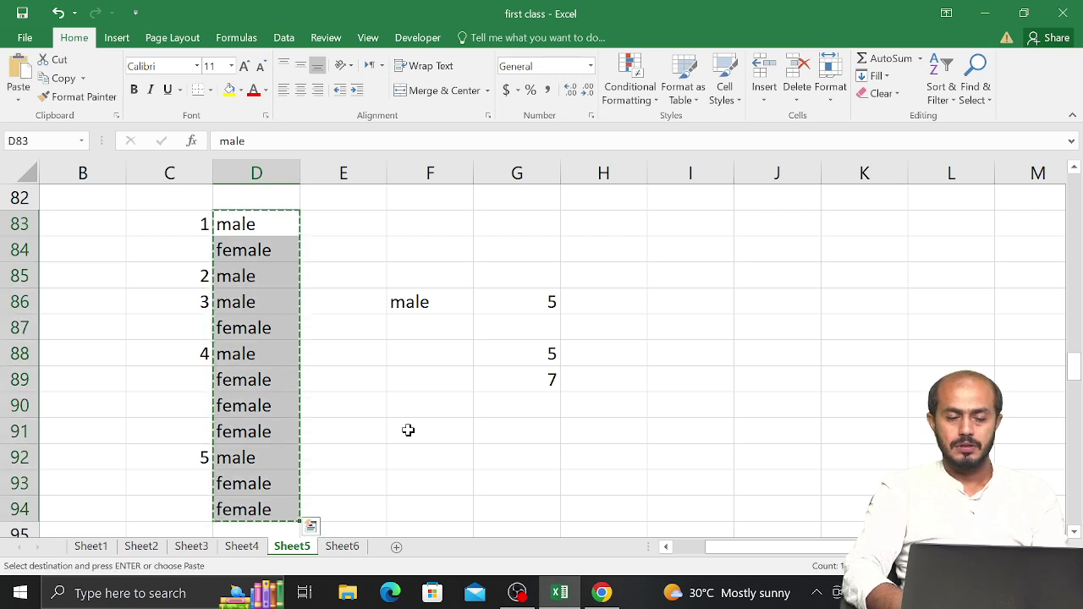
click(343, 547)
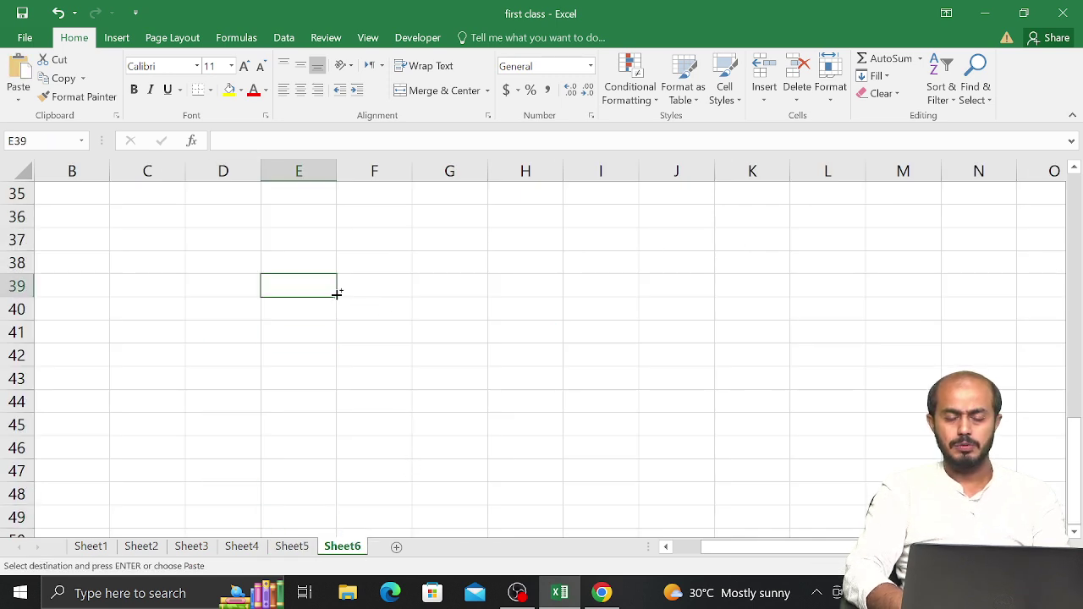
key(ctrl+v)
Step: Start a COUNTIF formula in H39 of Sheet6 with the male/female list E39:E50 as its range
click(460, 292)
key(Right)
key(Right)
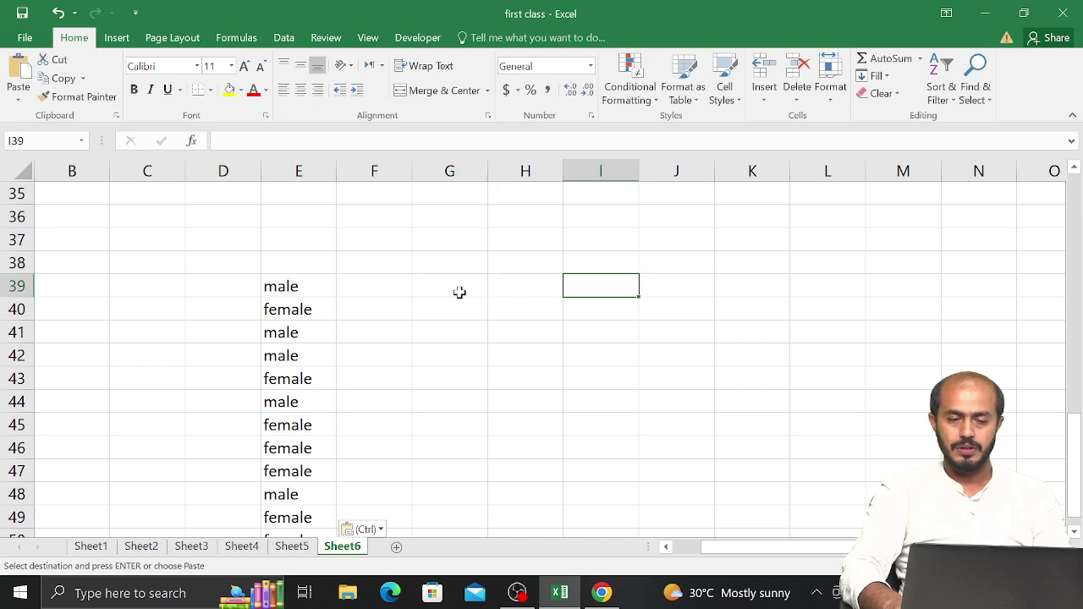
key(Up)
key(Left)
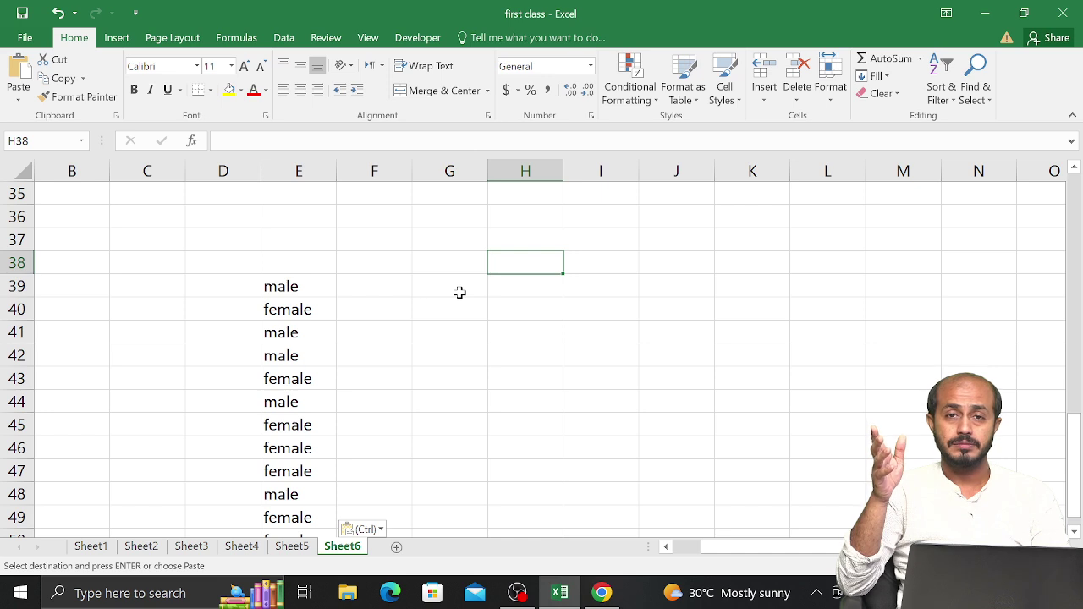
key(Left)
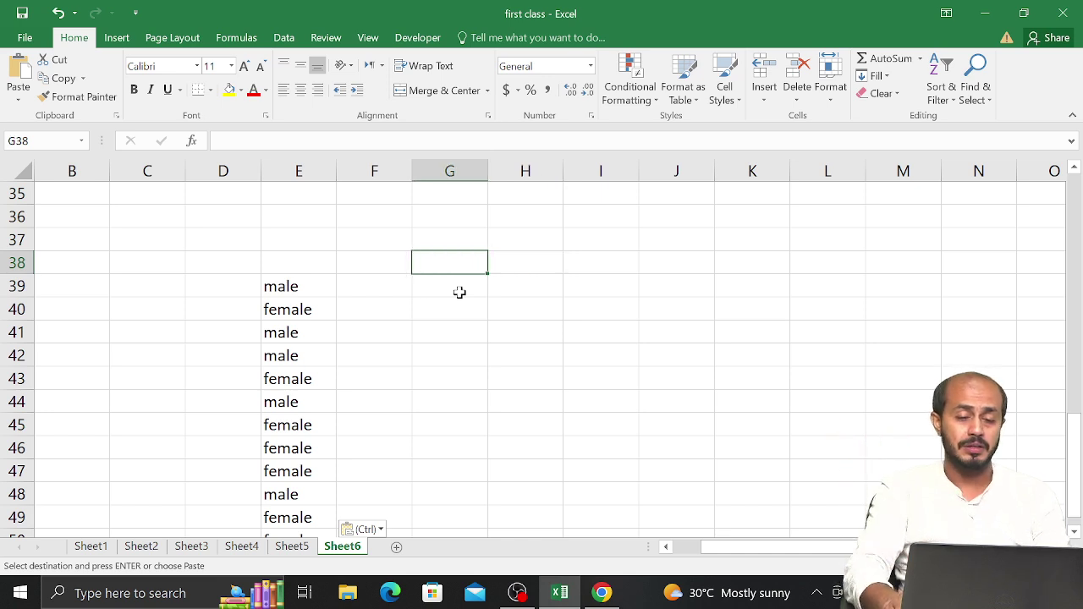
key(Right)
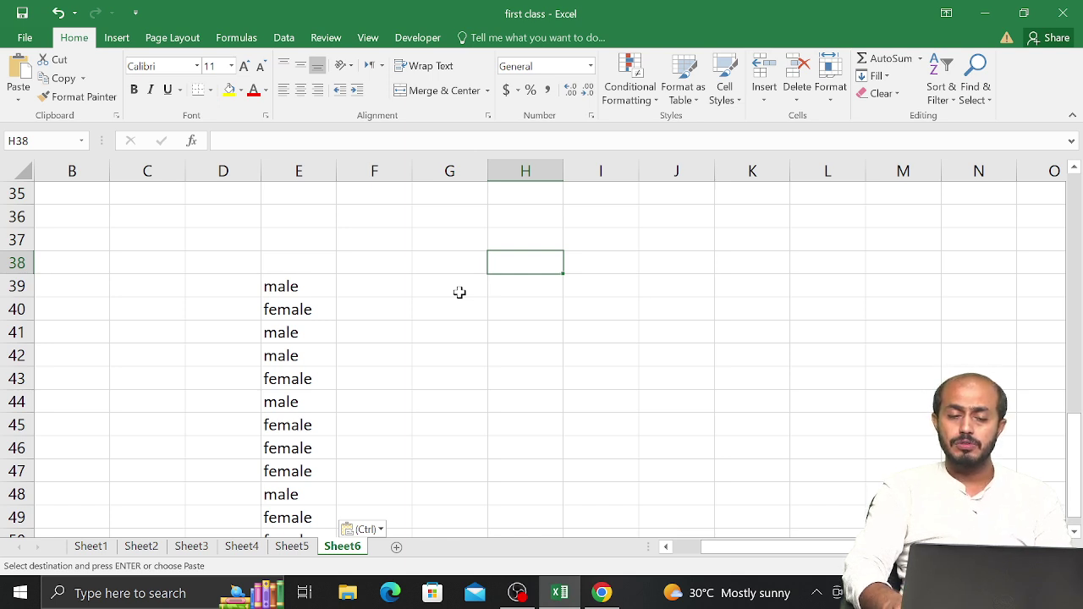
key(Left)
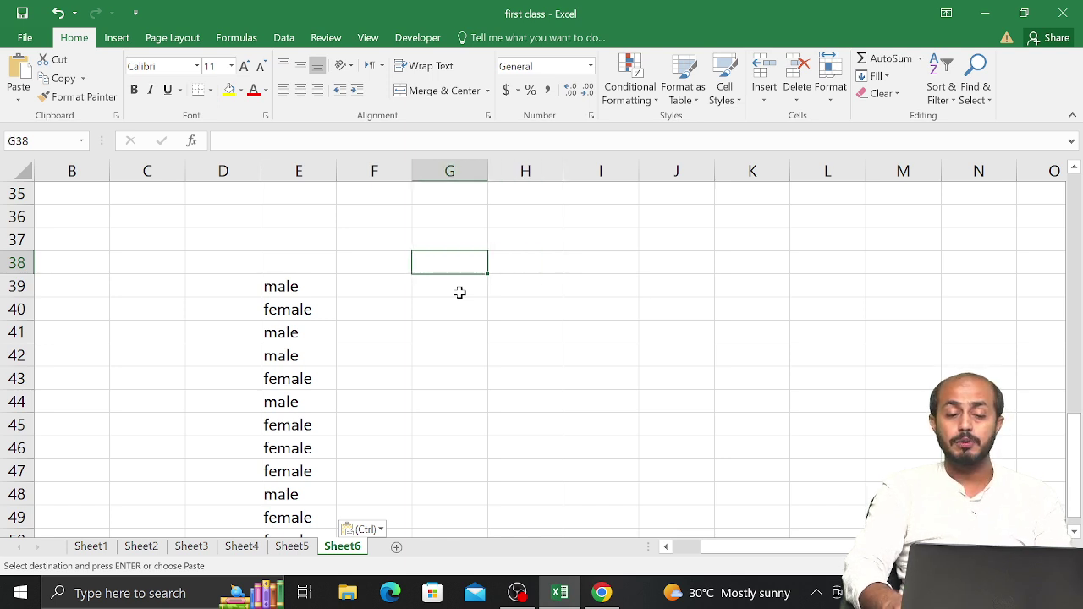
key(Down)
key(Right)
text(=count)
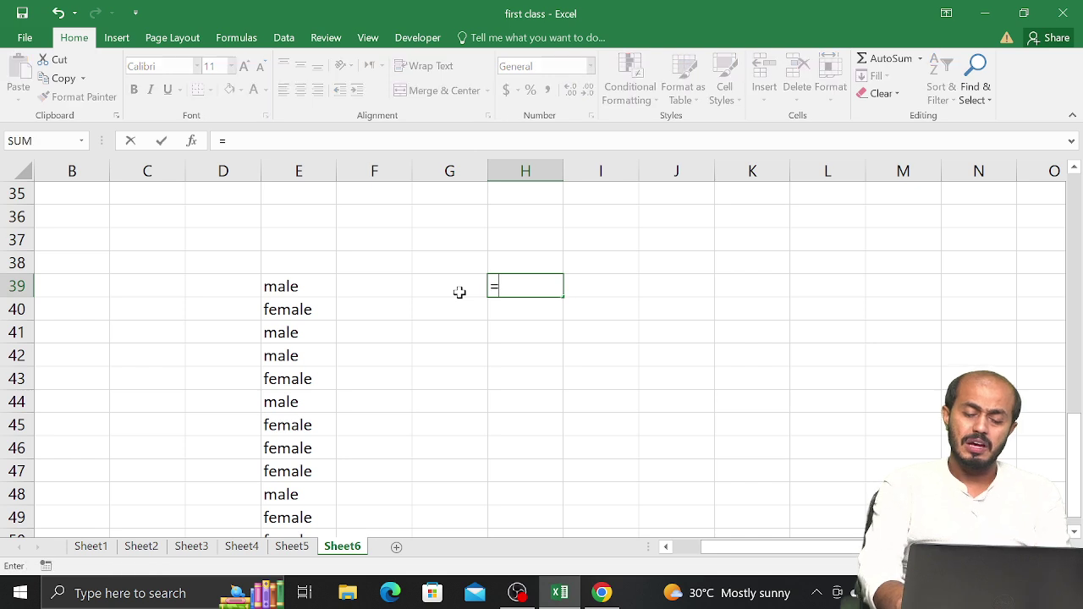
key(Down)
key(Down)
key(Down)
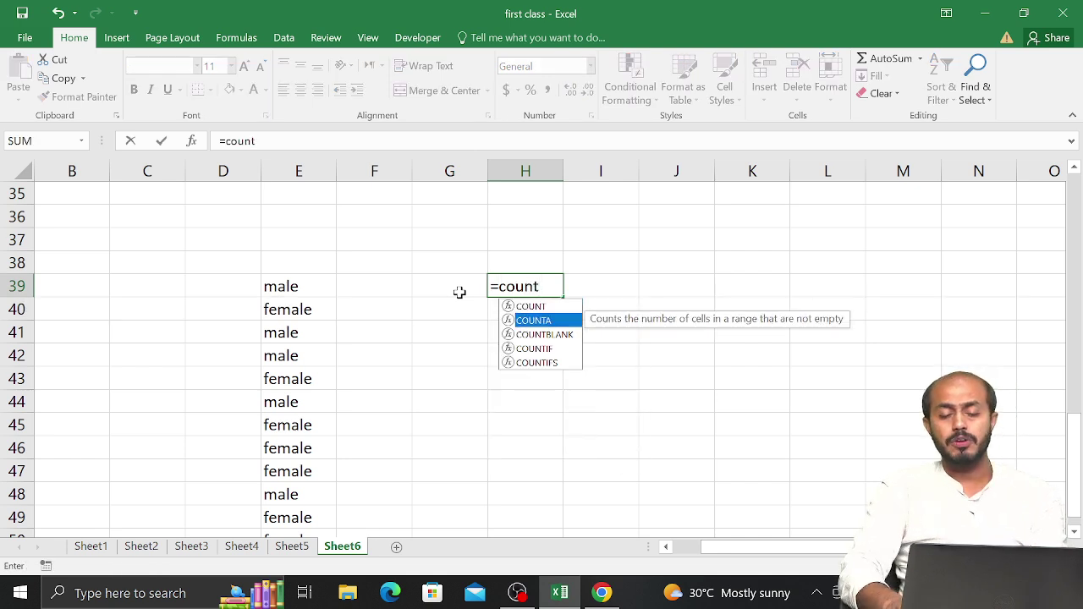
key(Tab)
key(Left)
key(Left)
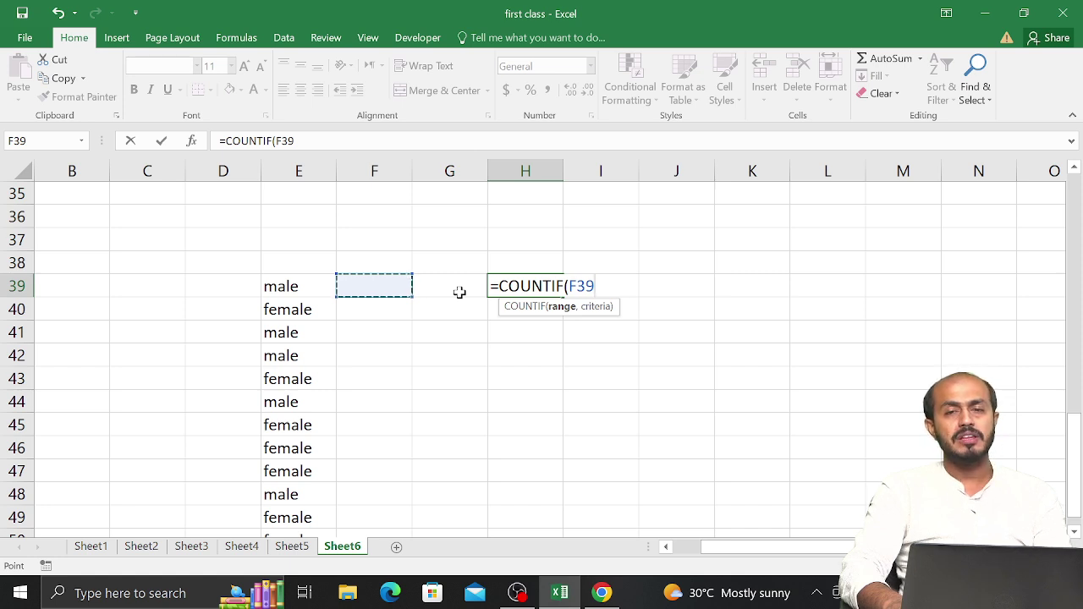
key(Left)
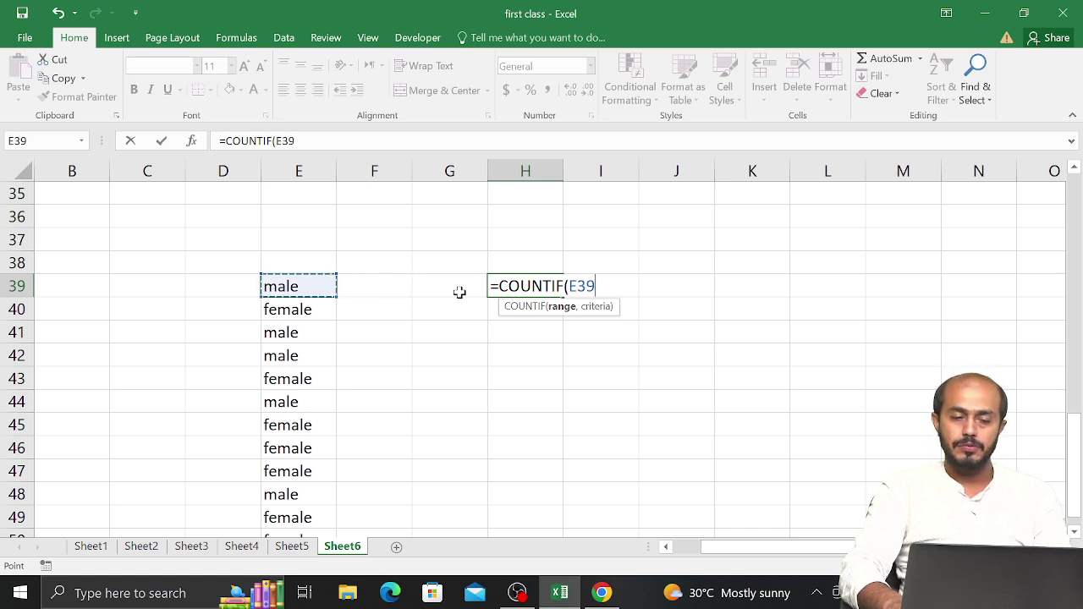
key(ctrl+shift+Down)
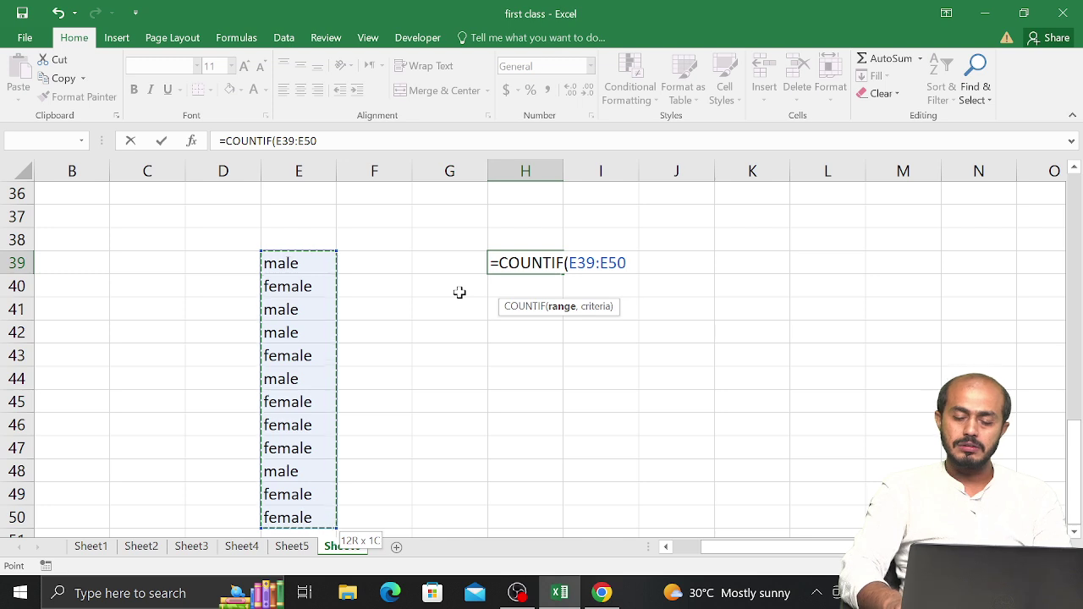
Step: Complete the H39 formula with the criterion "male", giving =COUNTIF(E39:E50,"male"), and enter it
text(,)
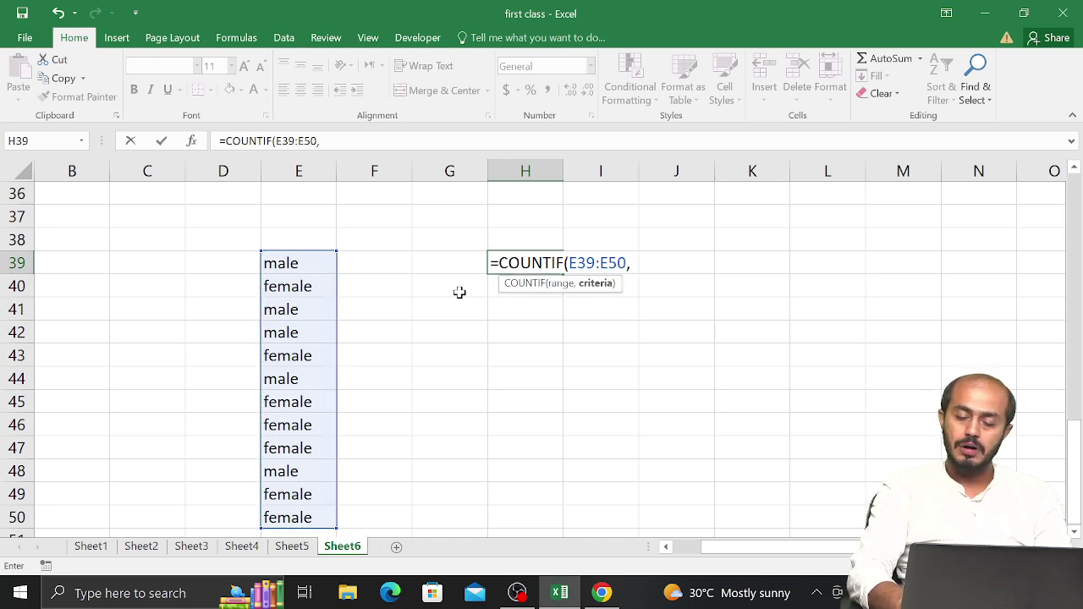
text("male)
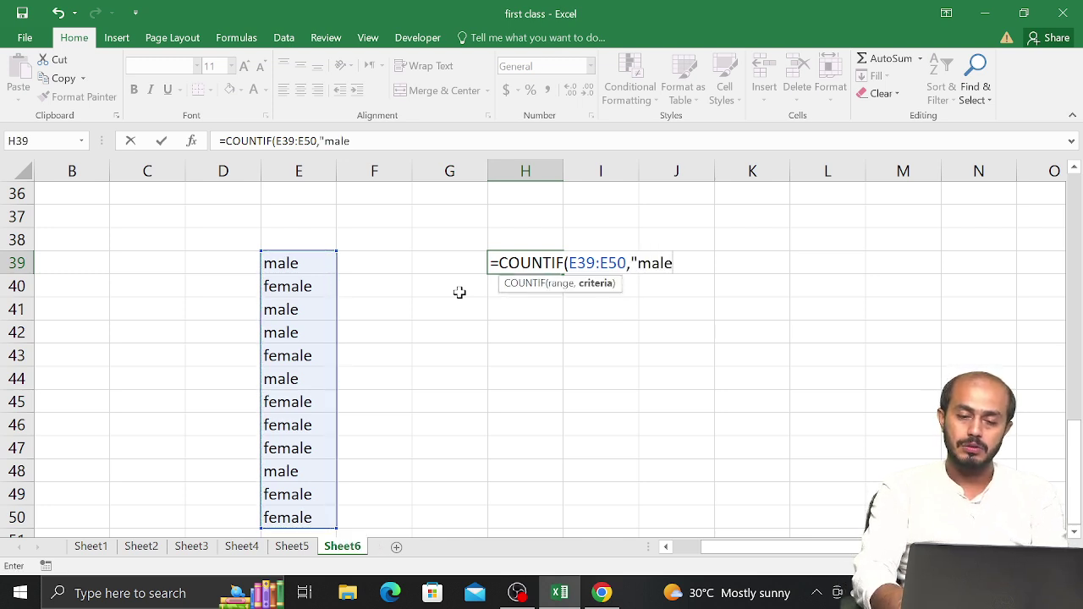
text("))
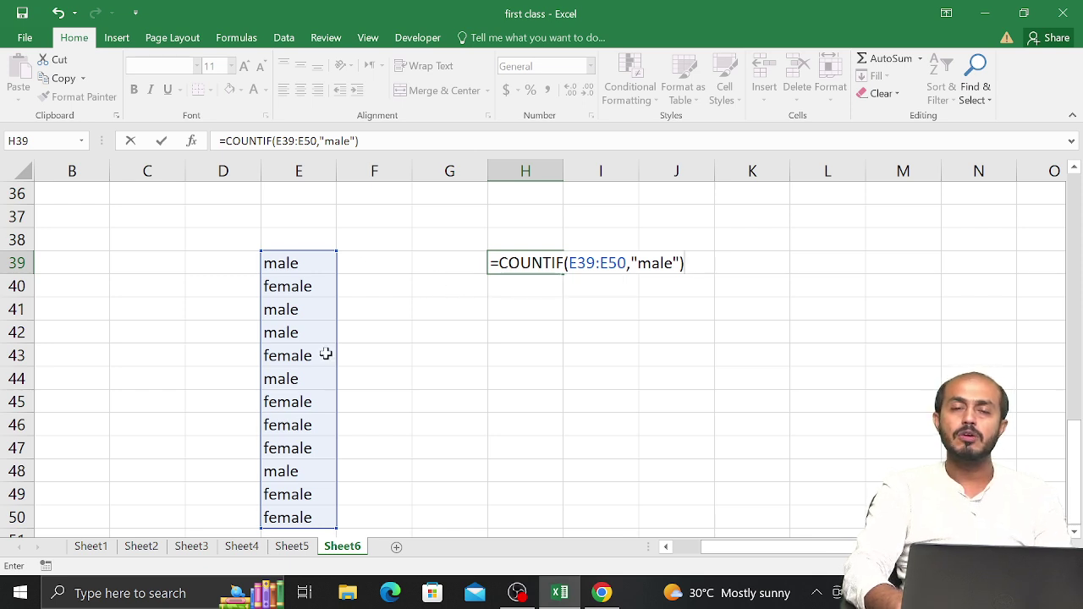
key(Return)
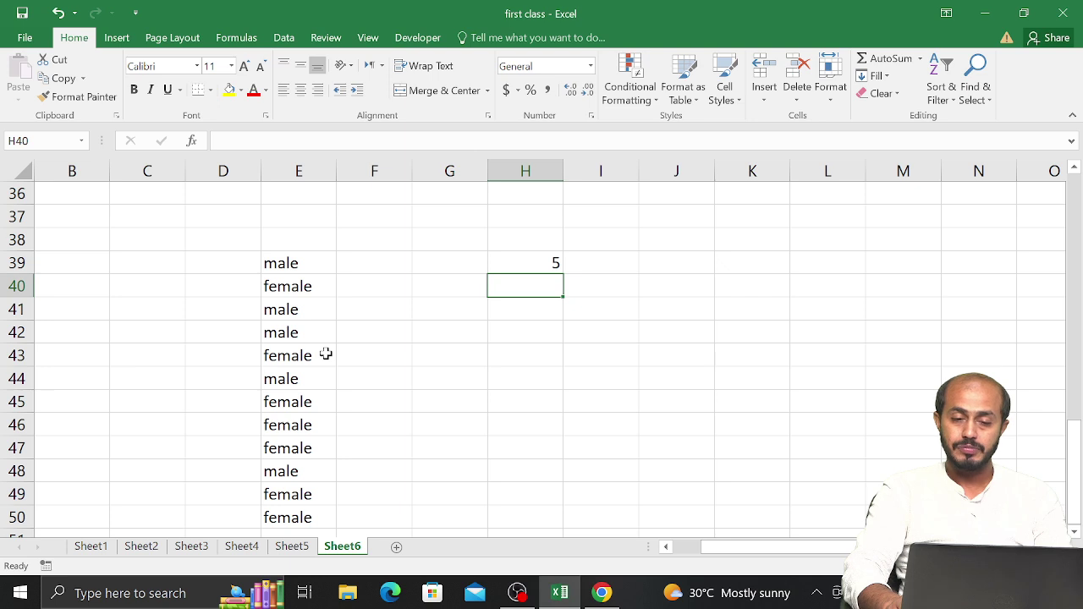
Step: Add the headers Value 1 in F61 and Value 2 in G61, in the empty area below the list
key(Down)
key(Down)
key(Down)
key(Down)
key(Down)
key(Down)
key(Down)
key(Down)
key(Down)
key(Down)
key(Down)
key(Down)
key(Down)
key(Down)
key(Down)
key(Down)
key(Down)
key(Down)
key(Down)
key(Down)
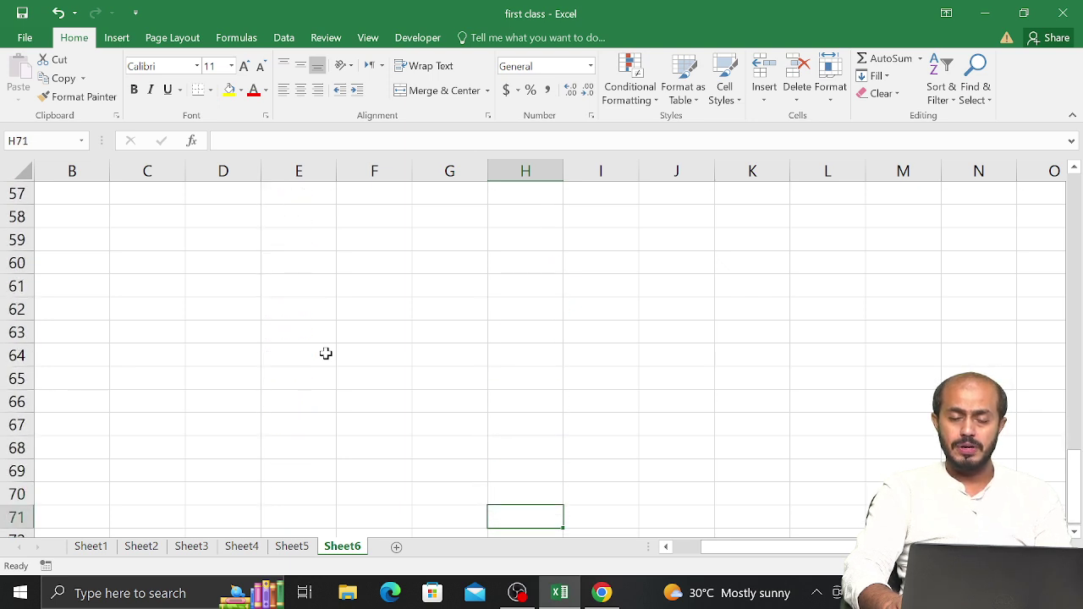
key(Up)
key(Up)
key(Left)
key(Up)
key(Up)
key(Up)
key(Up)
key(Up)
key(Left)
key(Left)
key(Up)
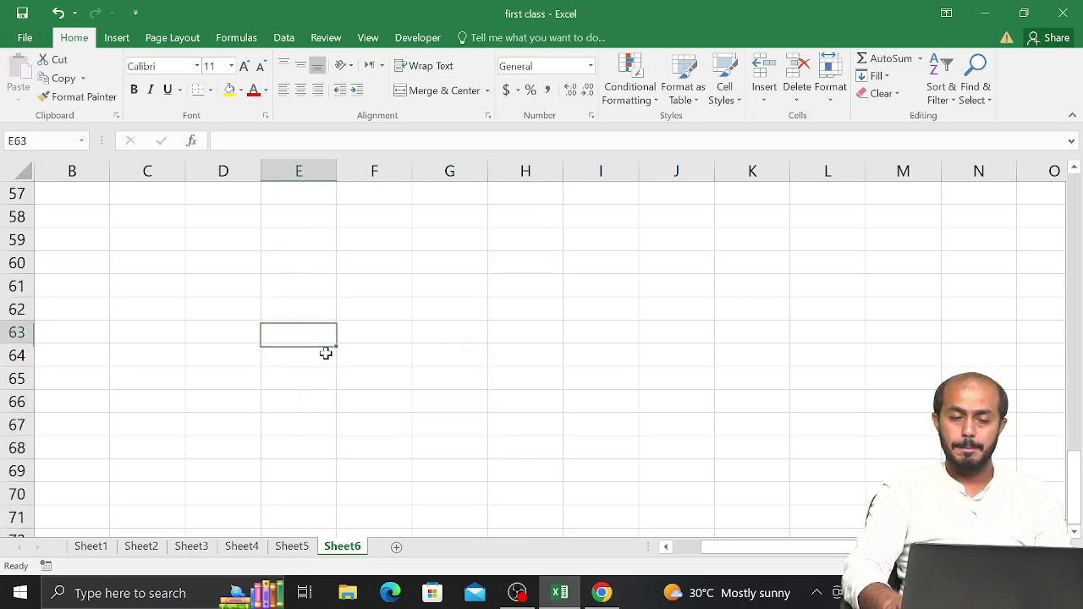
key(Up)
key(Up)
key(Right)
text(Va)
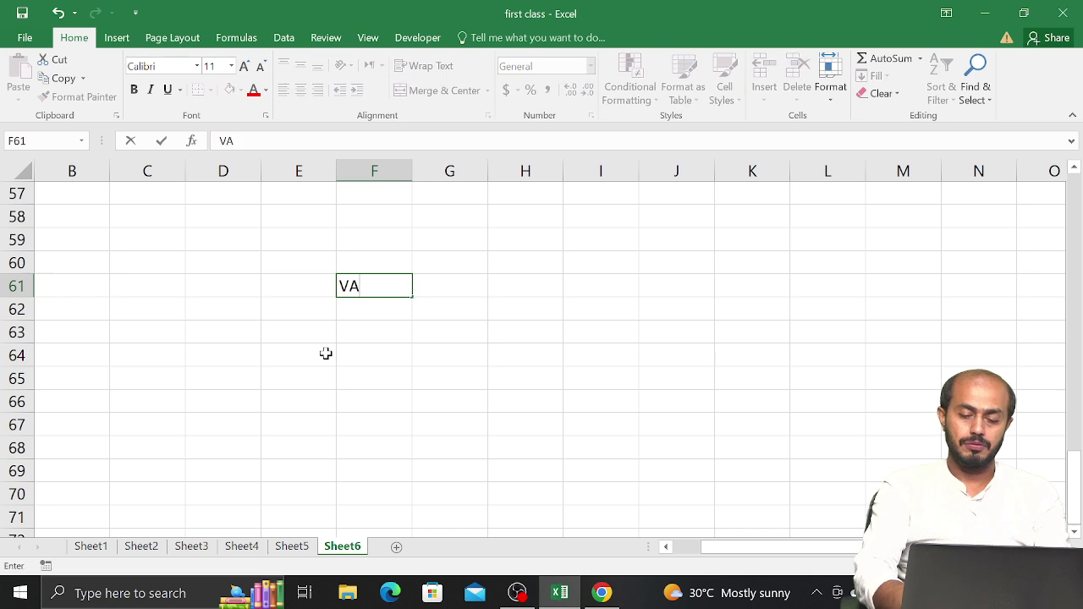
text(lue 1)
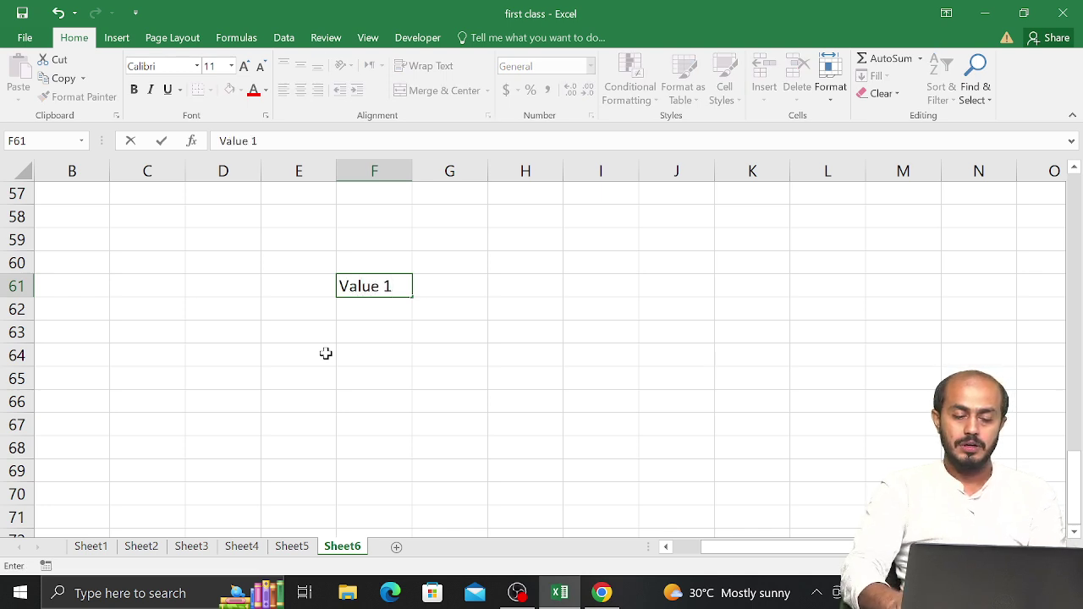
key(Tab)
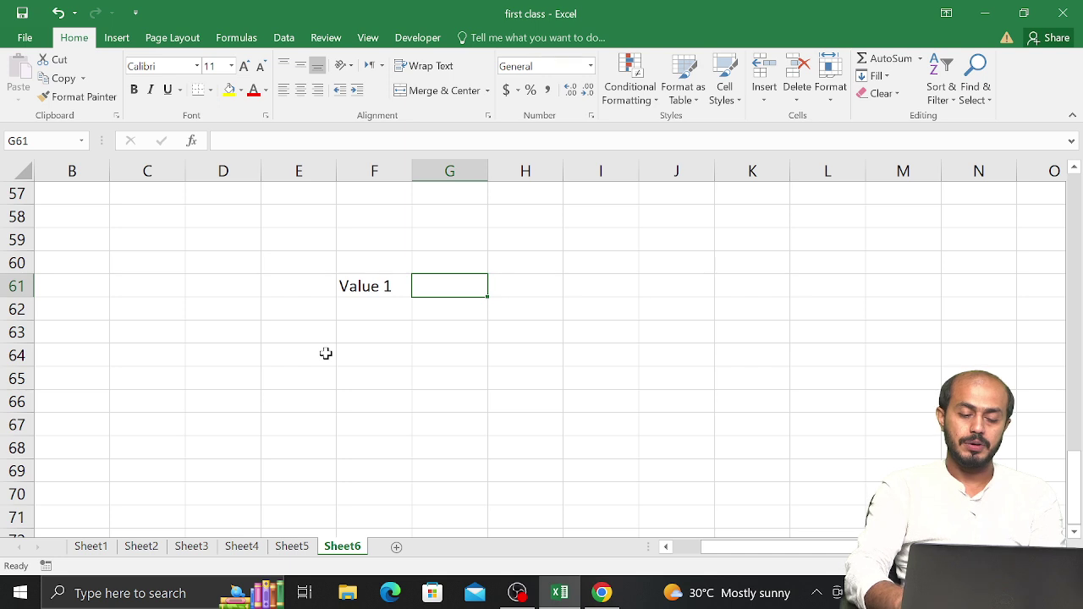
text(R)
key(BackSpace)
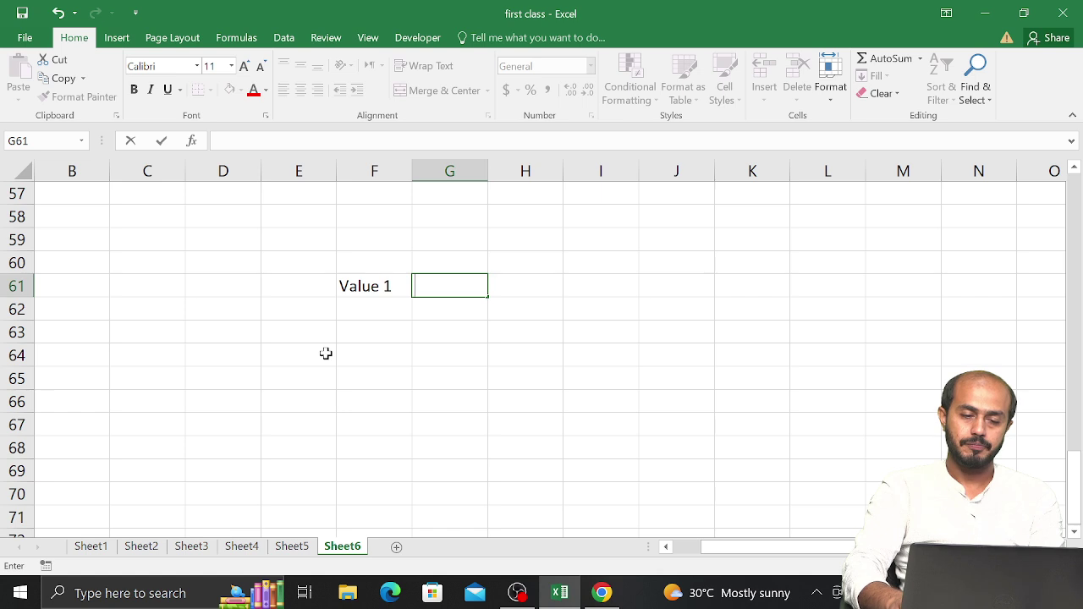
text(Va)
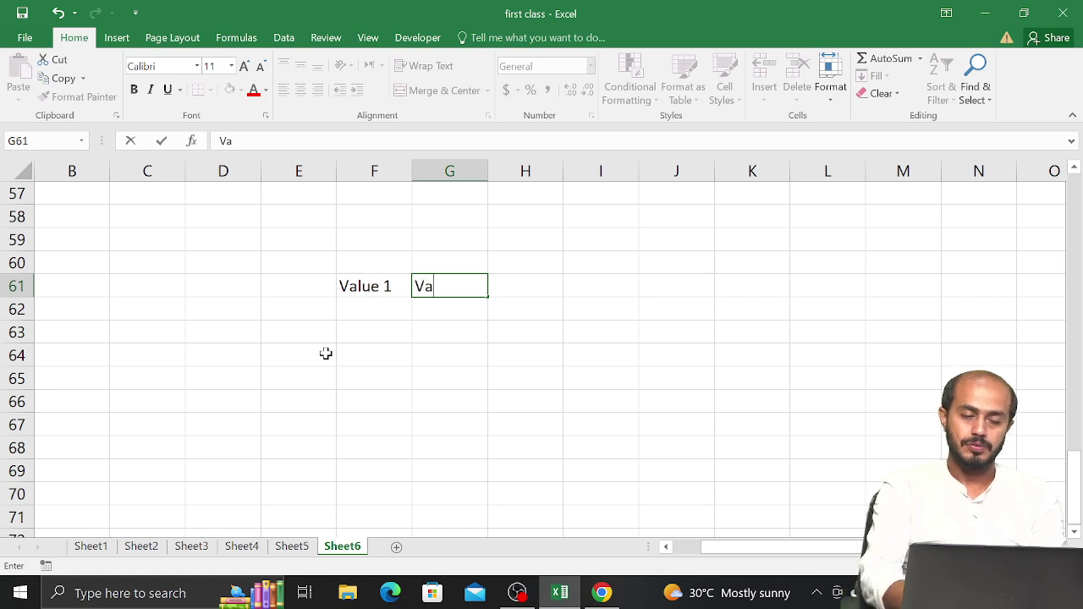
text(lue 2)
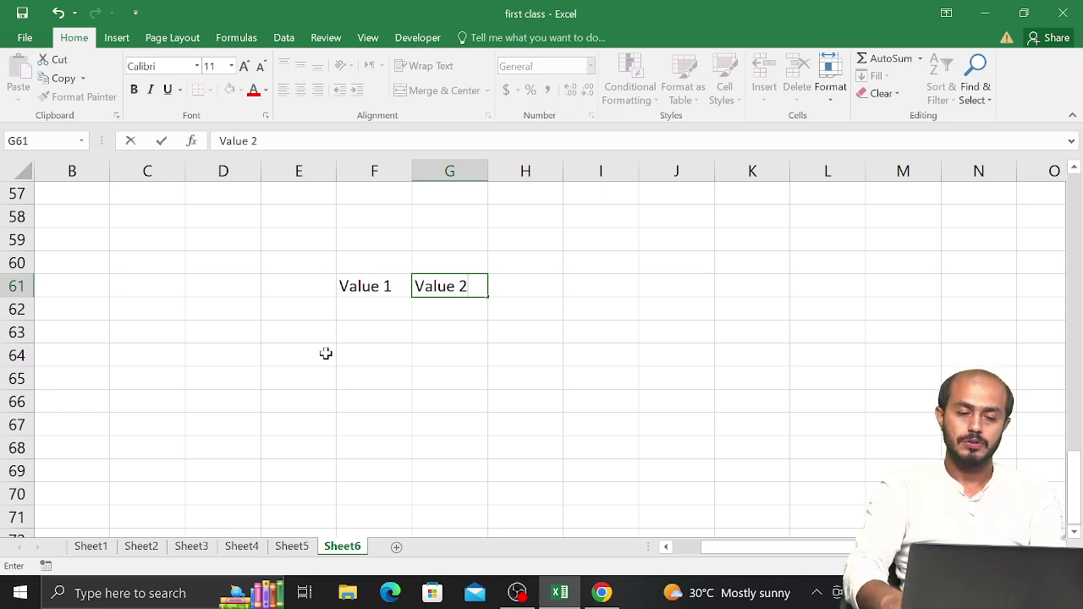
key(Return)
Step: Enter 10 under Value 1 in F62 and 10 under Value 2 in G62
text(1)
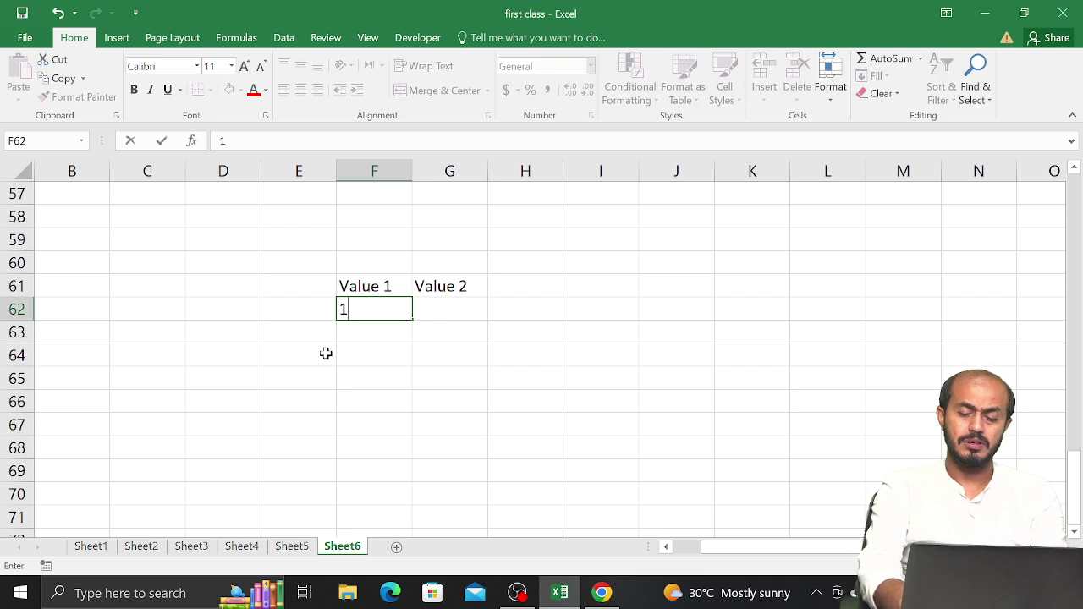
text(0)
key(Tab)
text(10)
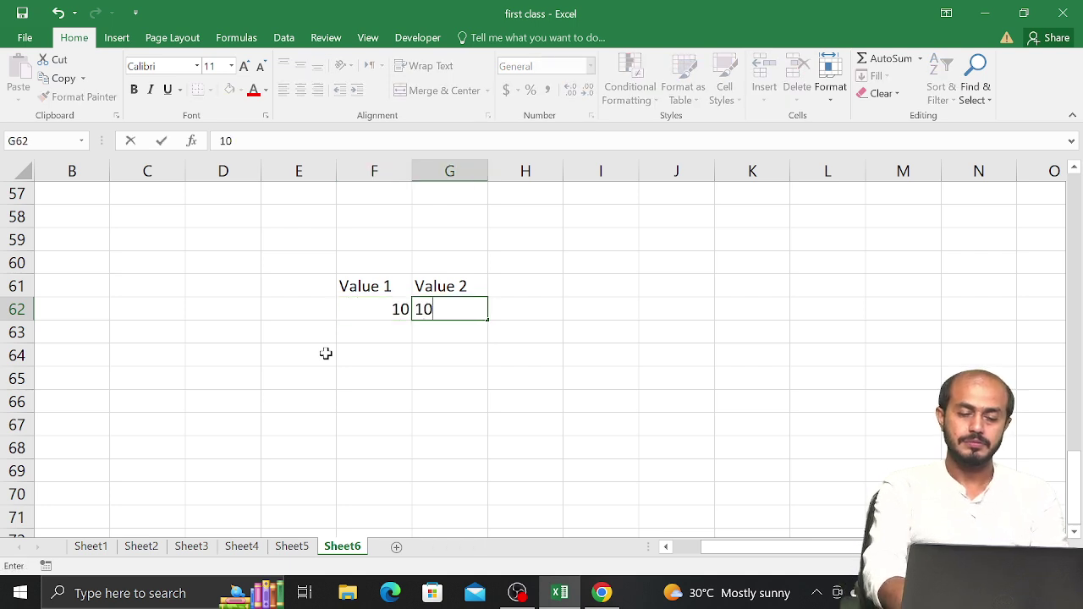
key(Return)
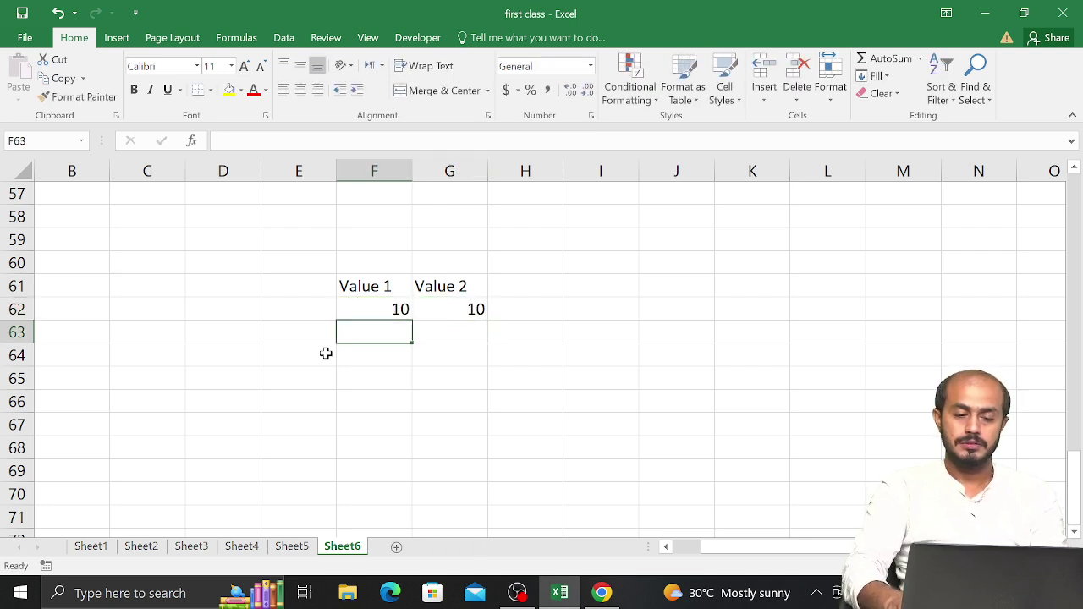
Step: Fill the 10s from F62:G62 down both value columns through row 68
key(Up)
key(shift+Right)
key(shift+Down)
key(shift+Down)
key(shift+Down)
key(shift+Down)
key(shift+Down)
key(shift+Down)
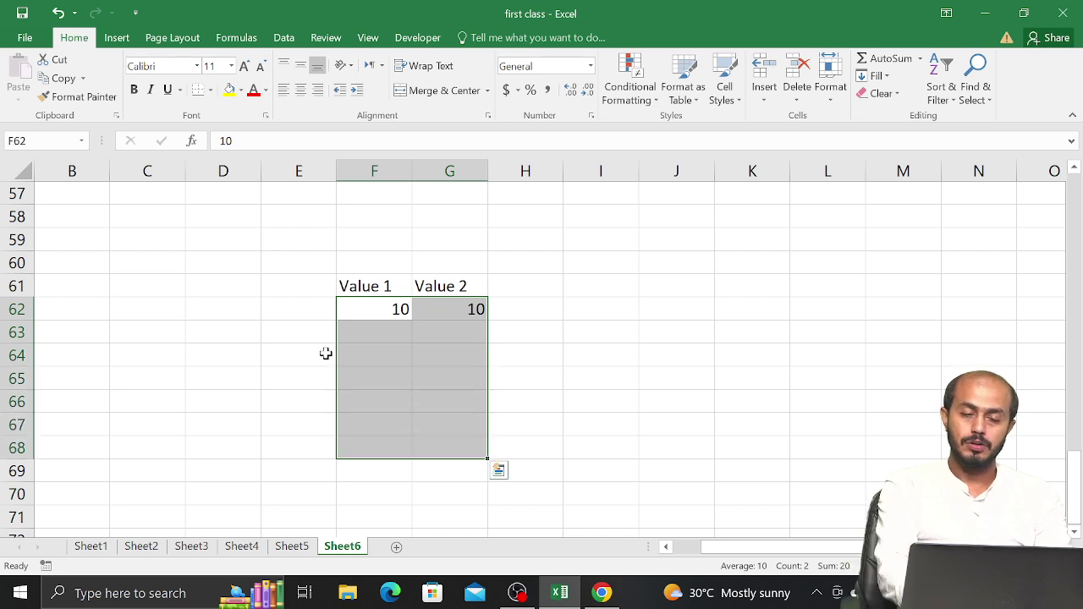
key(ctrl+d)
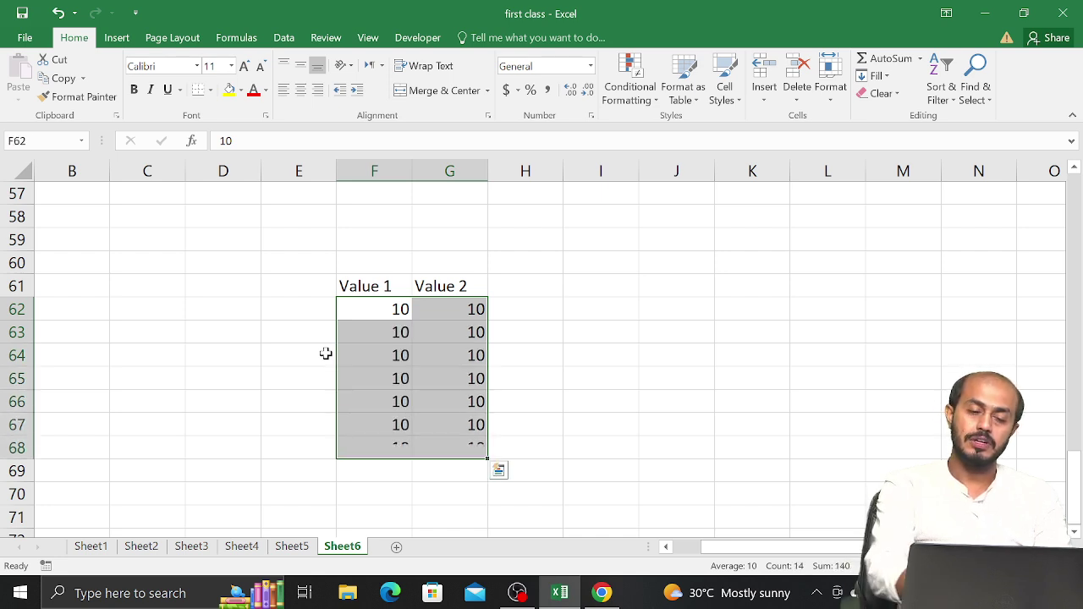
Step: Enter the > operator in D62 and the < operator in D63, beside the value table
key(Left)
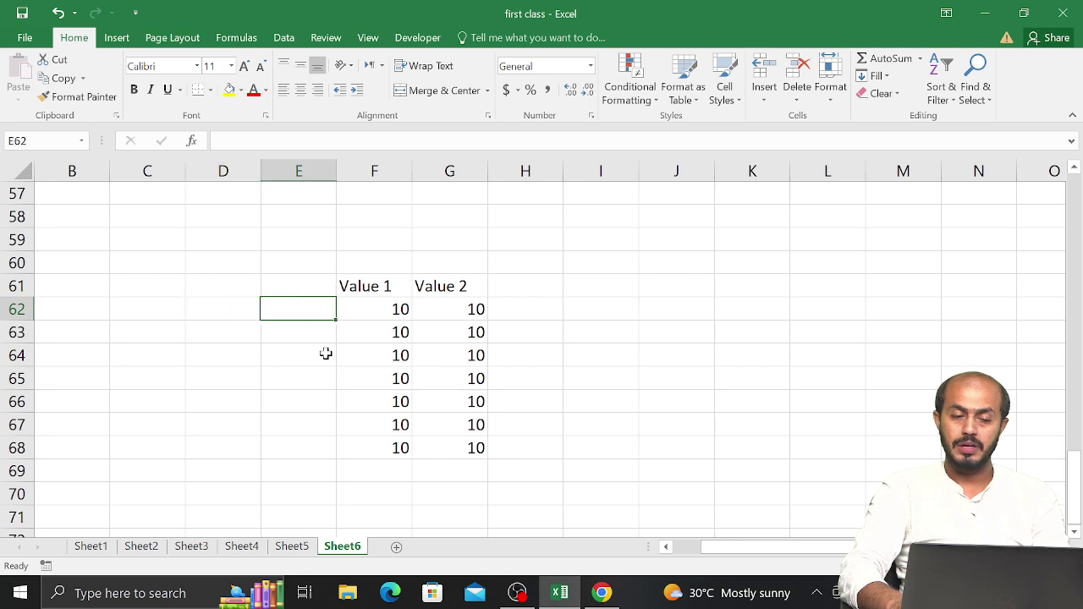
key(Left)
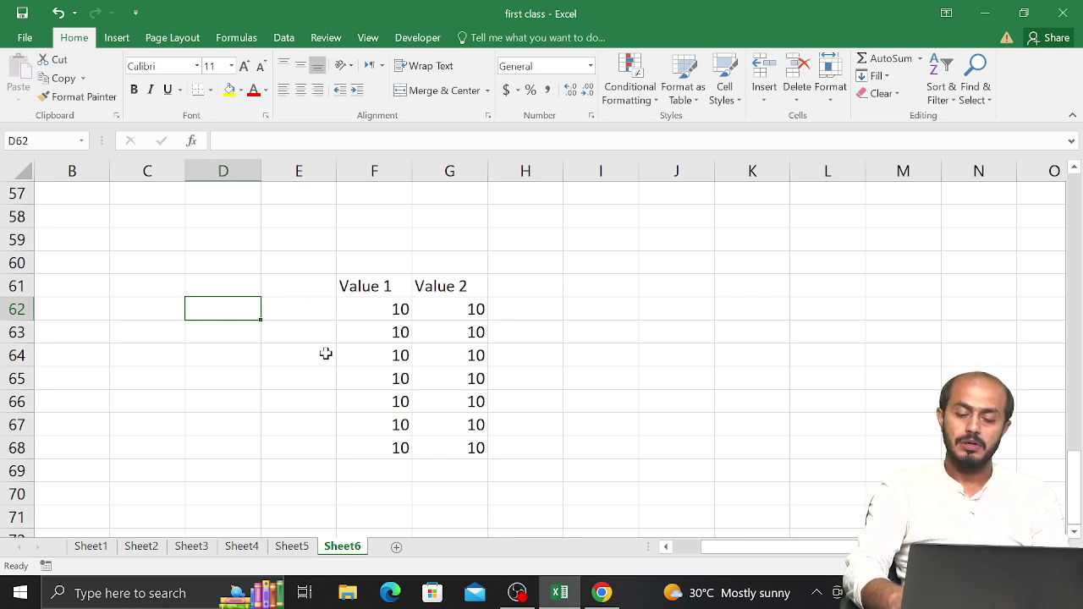
text(>)
key(Return)
text(<)
key(Return)
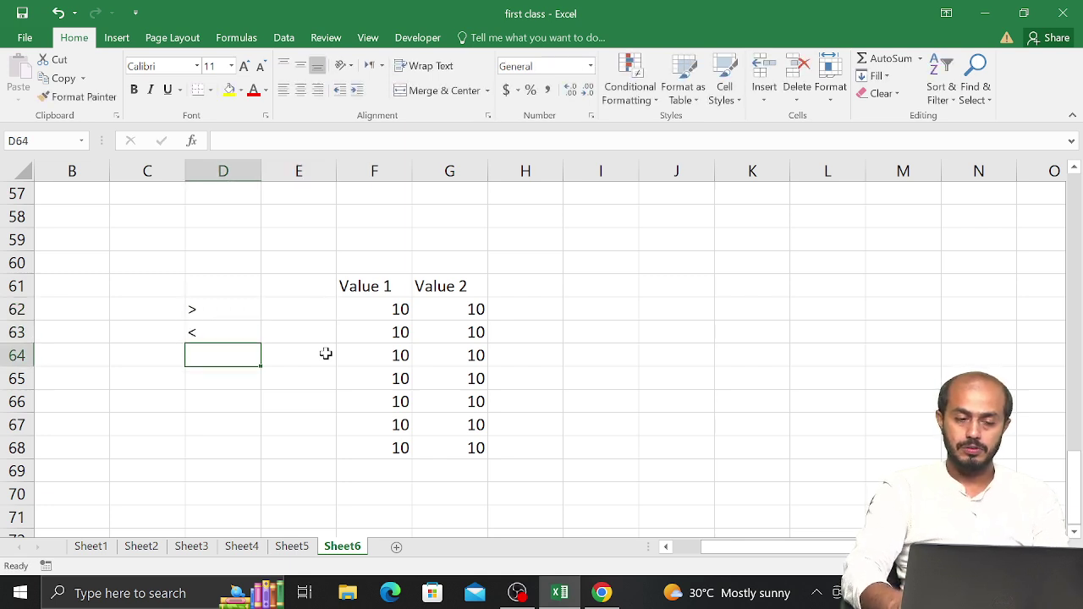
text(=)
key(Down)
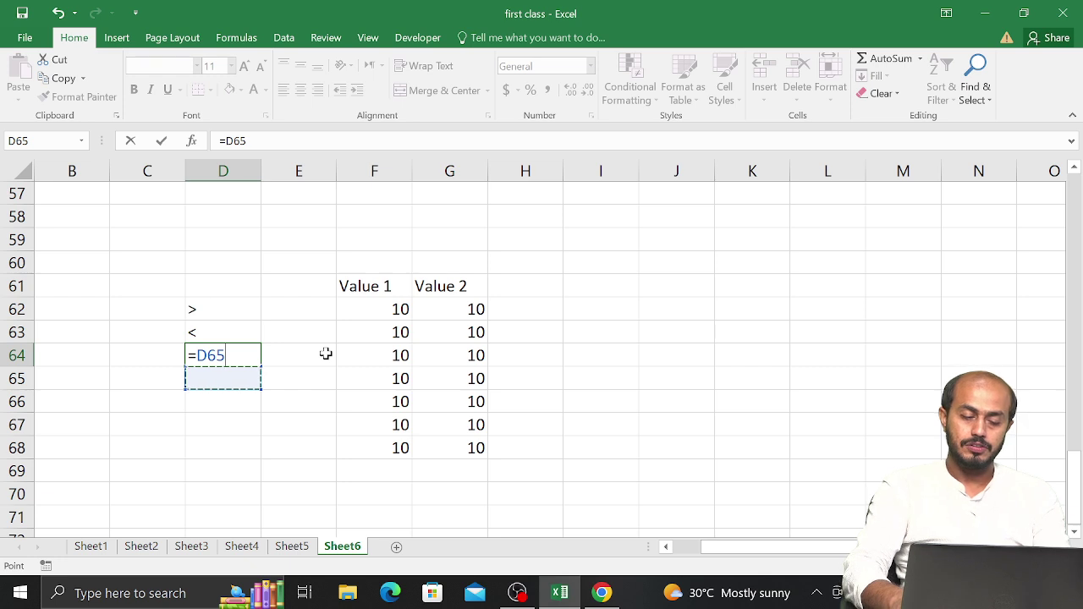
key(Tab)
key(Left)
key(Delete)
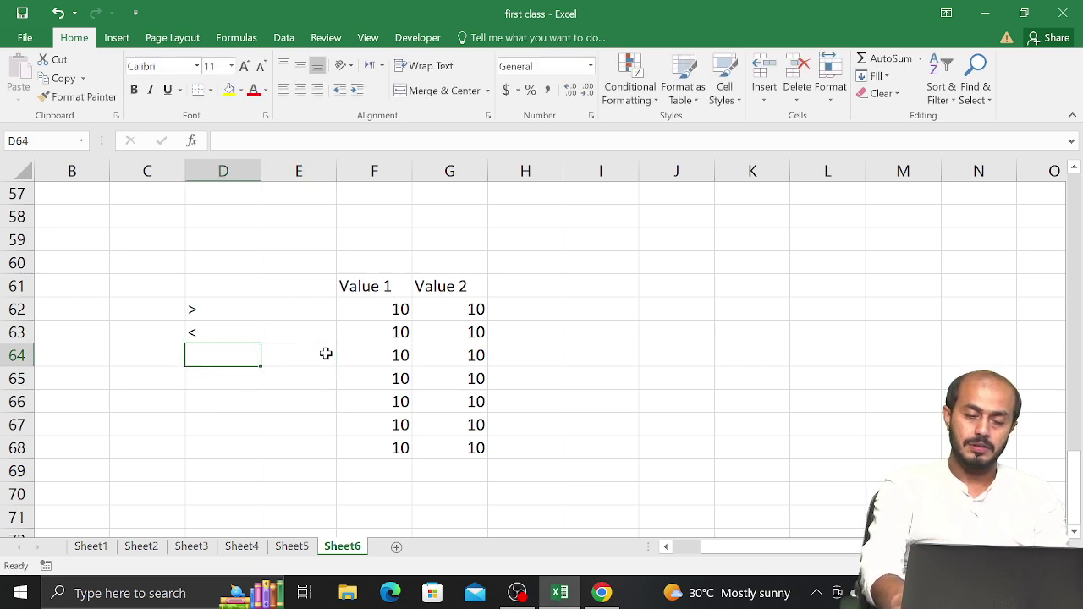
Step: Enter the = operator as text in D64 and the <> operator in D65
text('=)
key(Tab)
key(Down)
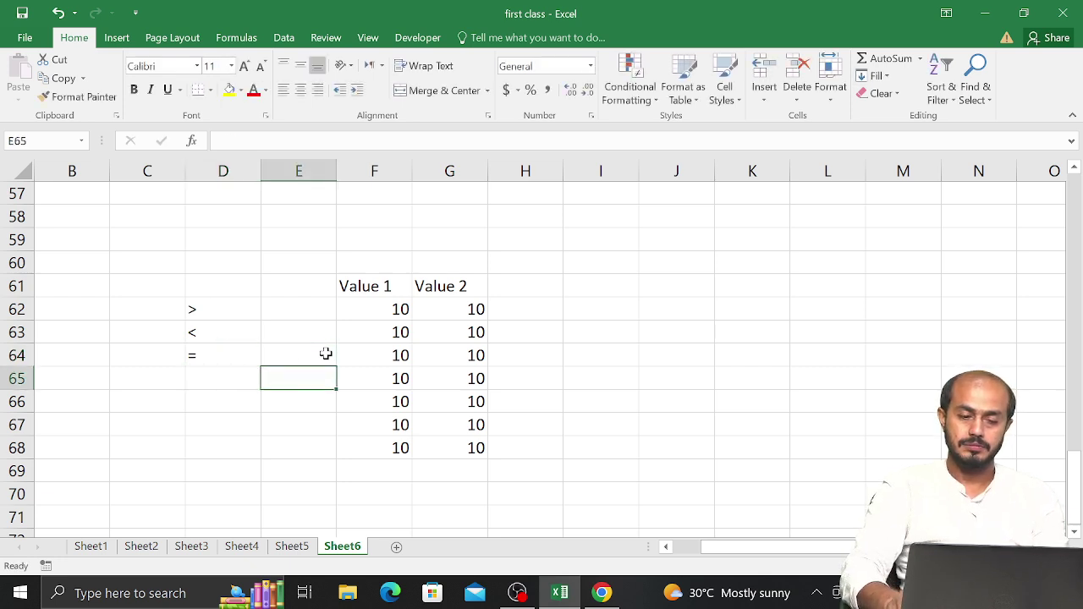
key(Left)
text(<>)
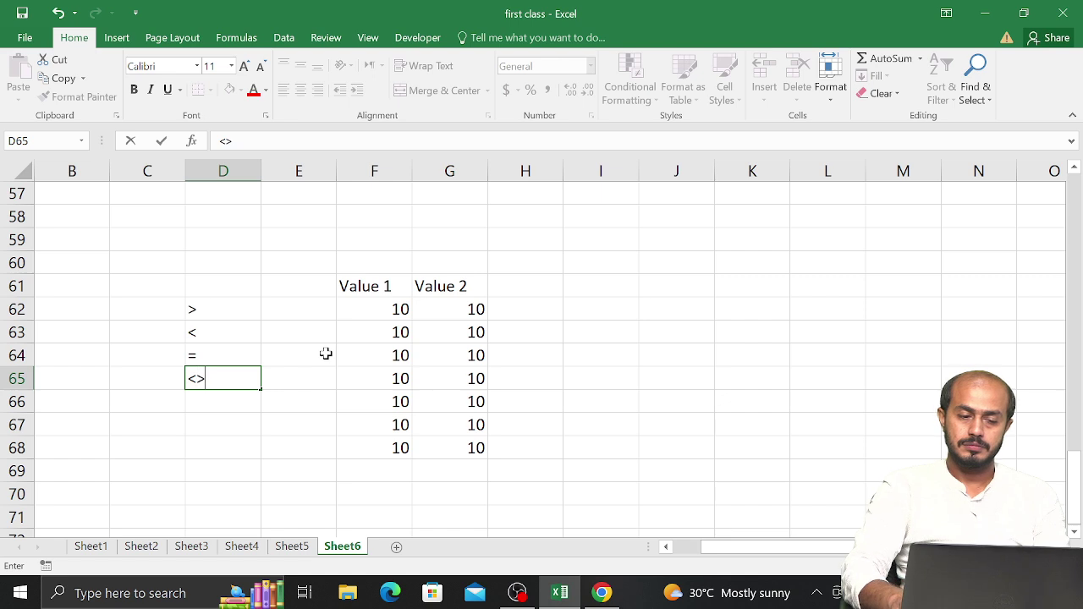
key(Return)
Step: Enter the <= operator in D66 and the >= operator in D67
text(<)
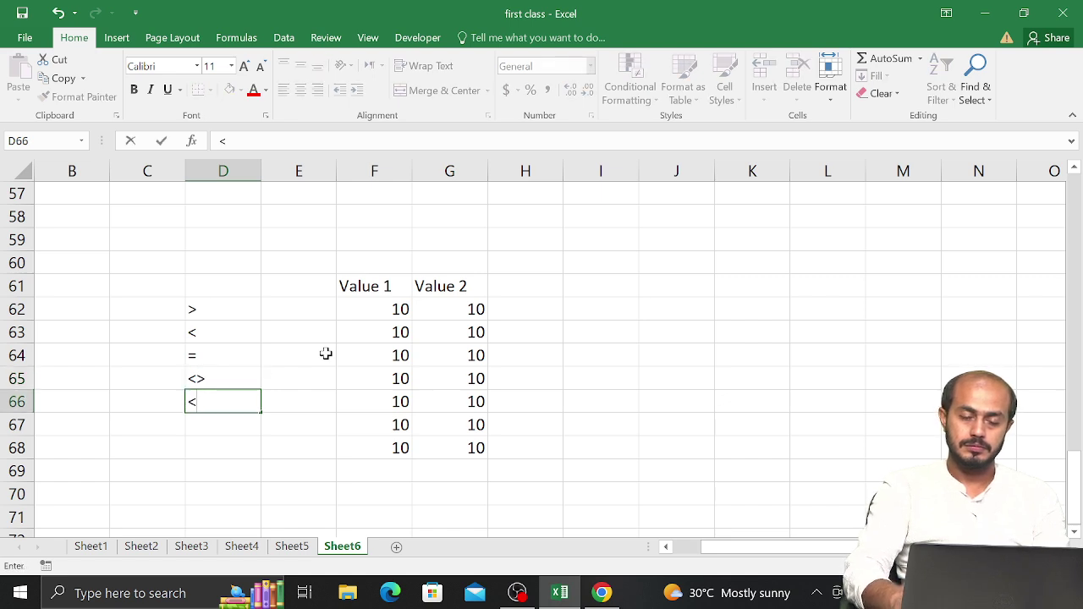
text(=)
key(Return)
text(>=)
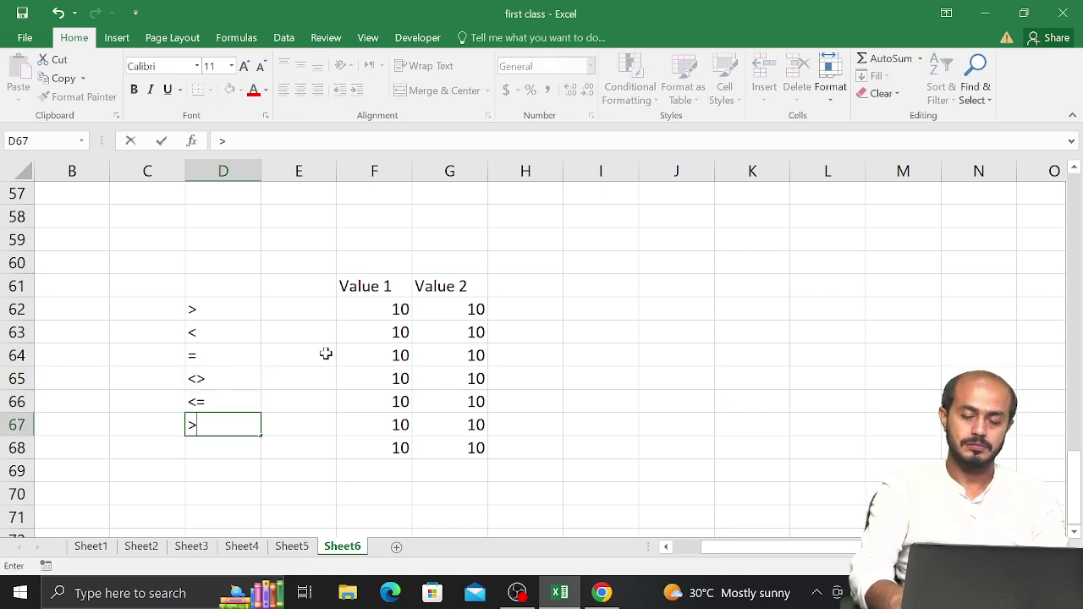
key(Return)
Step: Clear the surplus values in F68 and G68 so the table ends at the last operator row
key(Right)
key(Right)
key(Right)
key(Left)
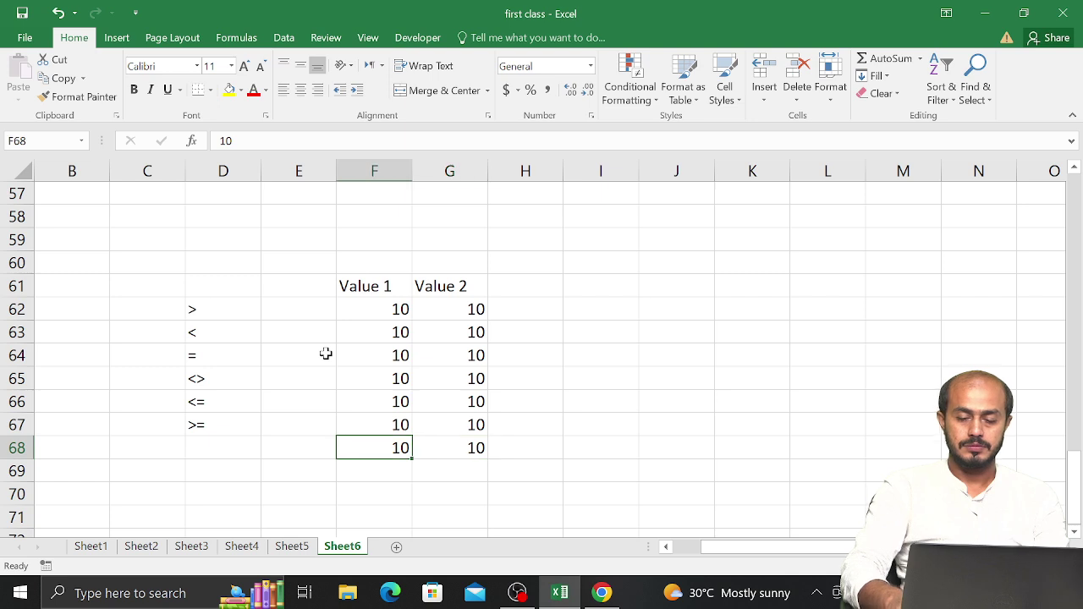
key(Delete)
key(Right)
key(Delete)
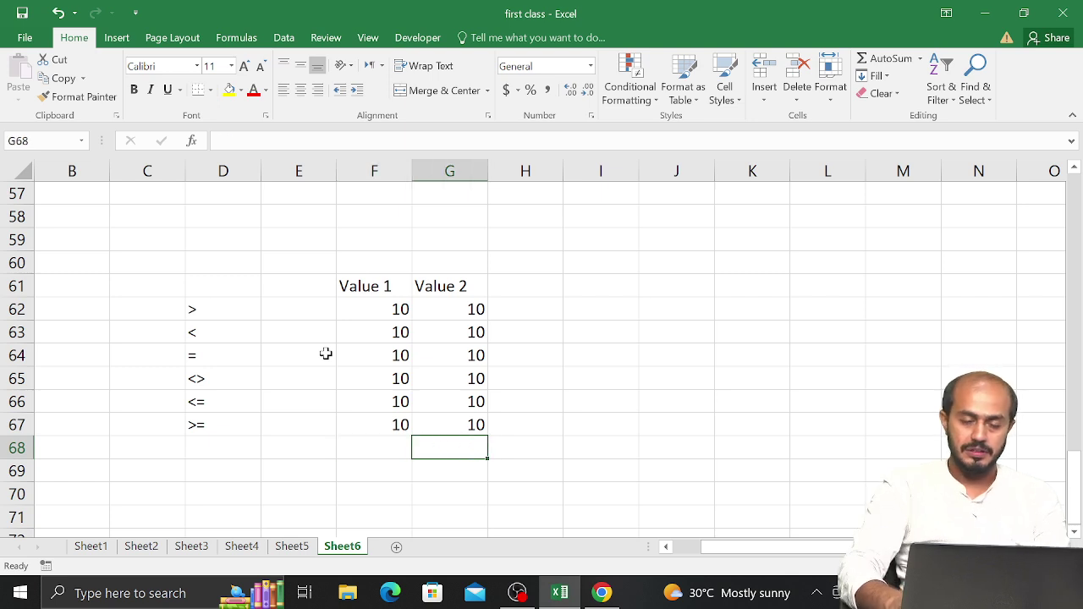
key(Left)
key(Left)
key(Left)
key(Up)
key(Up)
key(Up)
key(Up)
key(Up)
key(Up)
key(Up)
key(Up)
key(Up)
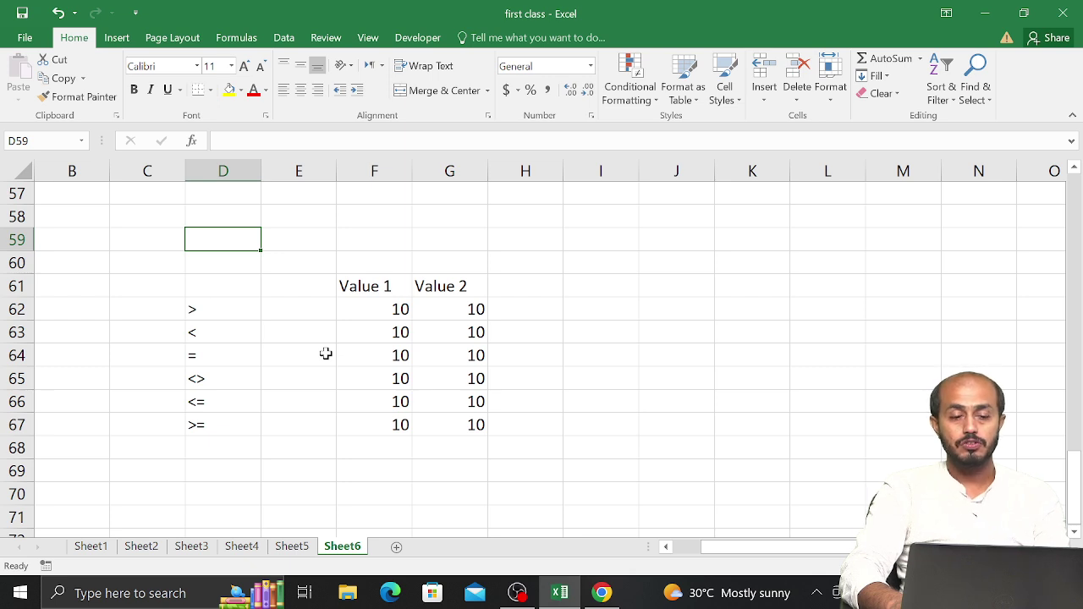
Step: Add the header Ans in I61, in the same row as the Value 1 and Value 2 headers
key(Down)
key(Down)
key(Down)
key(Down)
key(Right)
key(Right)
key(Right)
key(Right)
key(Right)
key(Right)
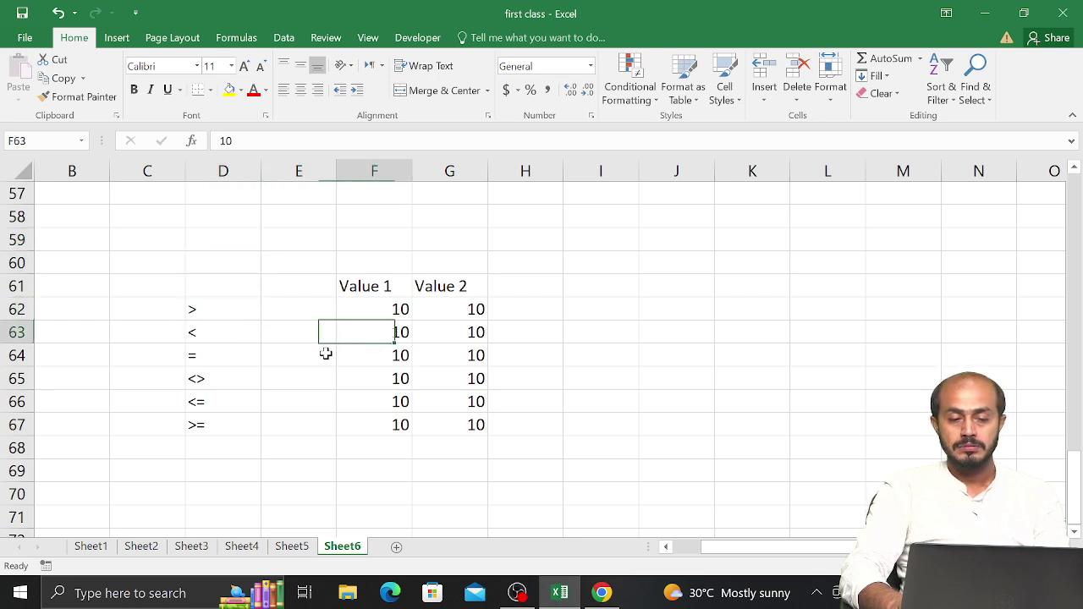
key(Up)
key(Up)
key(Left)
text(A)
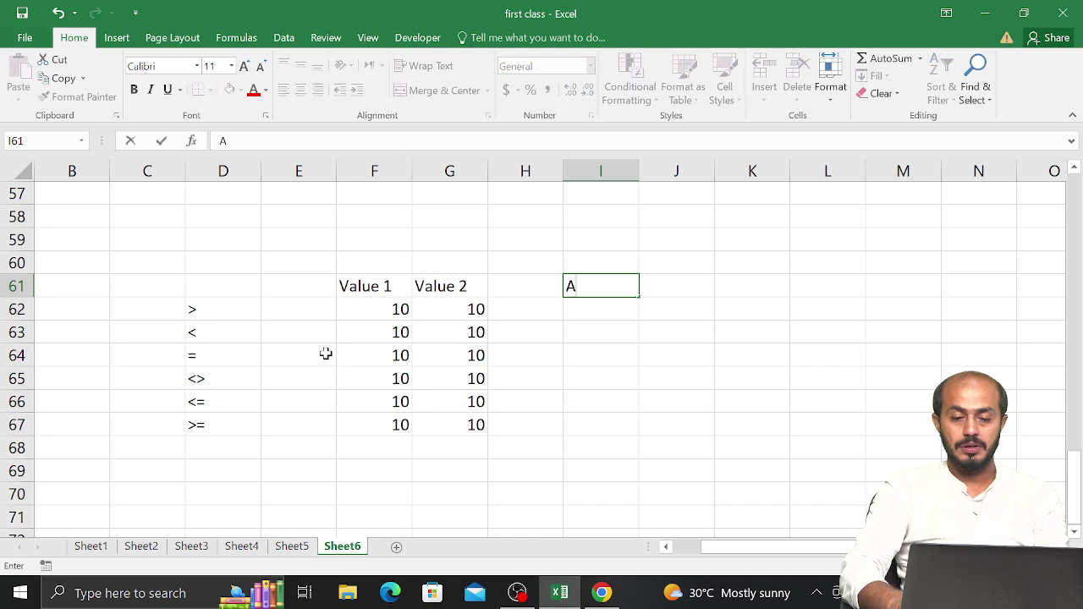
text(ns)
key(Return)
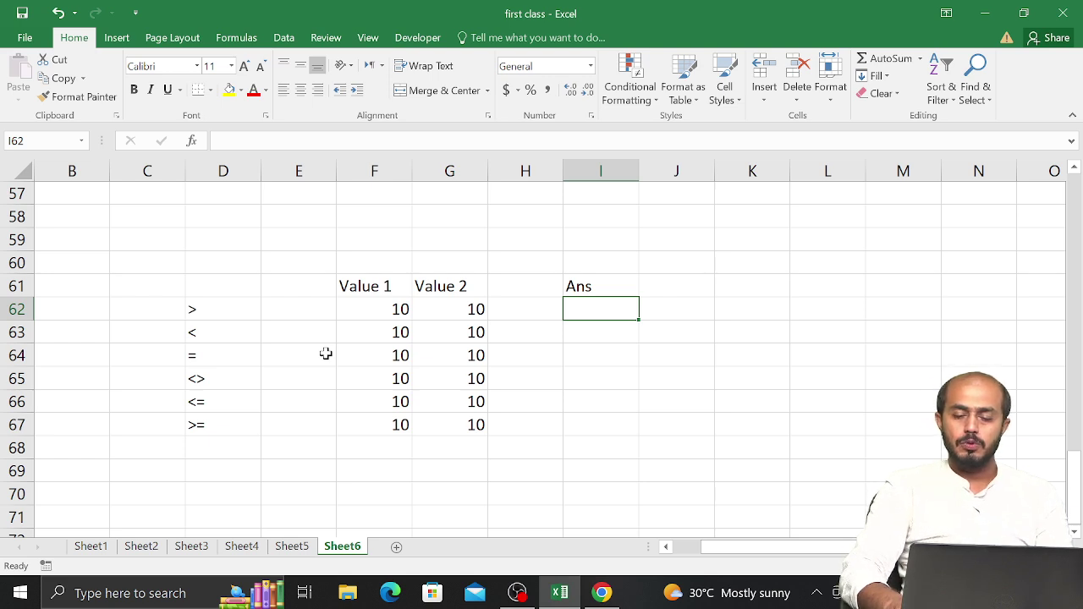
Step: Enter the greater-than comparison =F62>G62 in I62 under Ans
text(=)
key(Left)
key(Left)
key(Left)
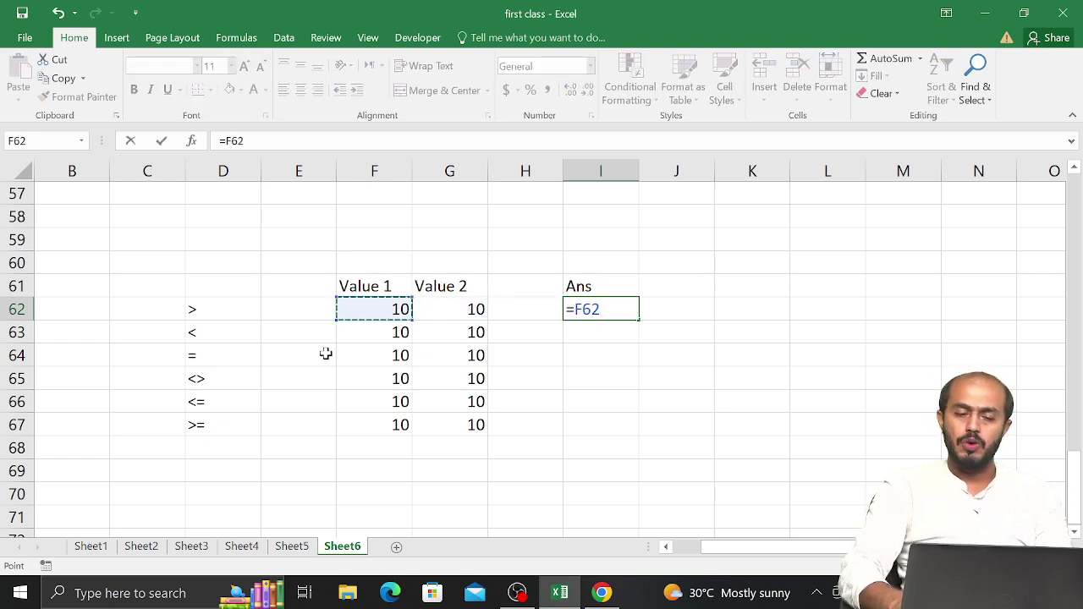
text(>)
key(Left)
key(Left)
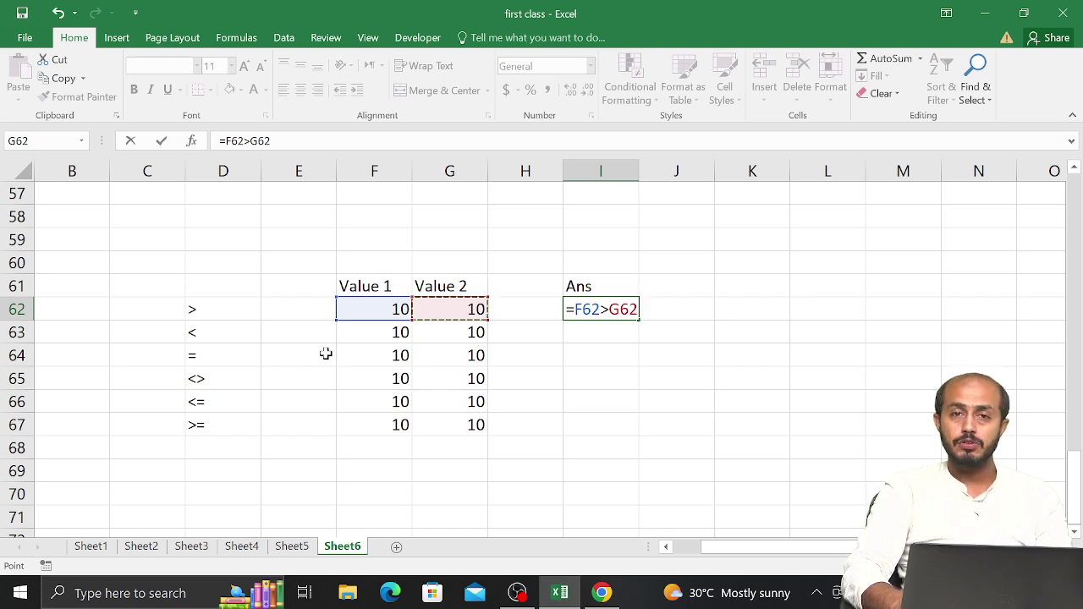
key(Return)
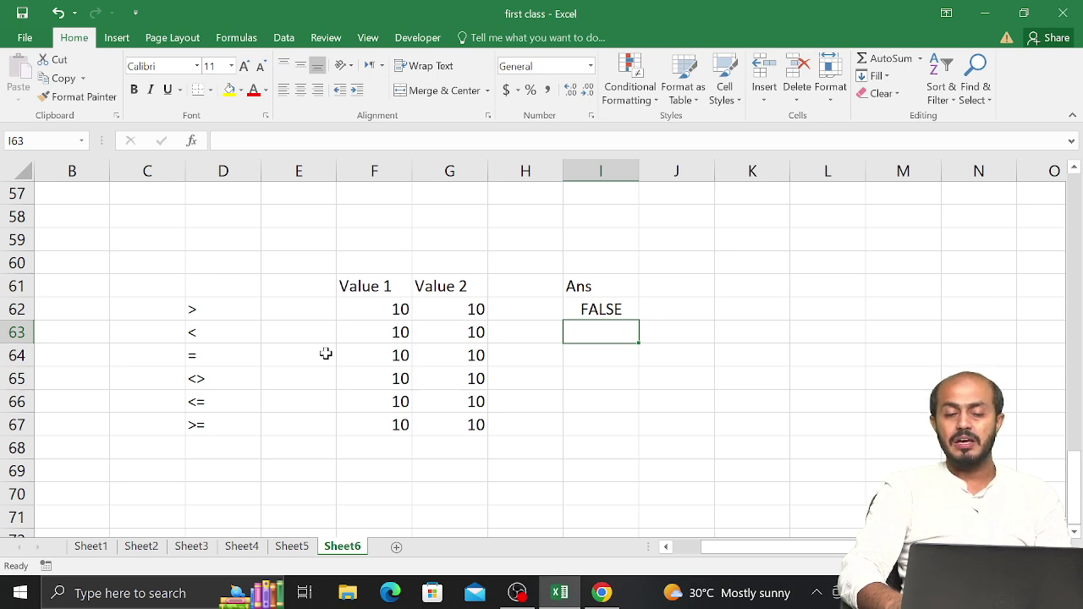
Step: Number the six operator rows 1 to 6 in E62:E67, between the operators and Value 1
key(Left)
key(Left)
key(Left)
key(Left)
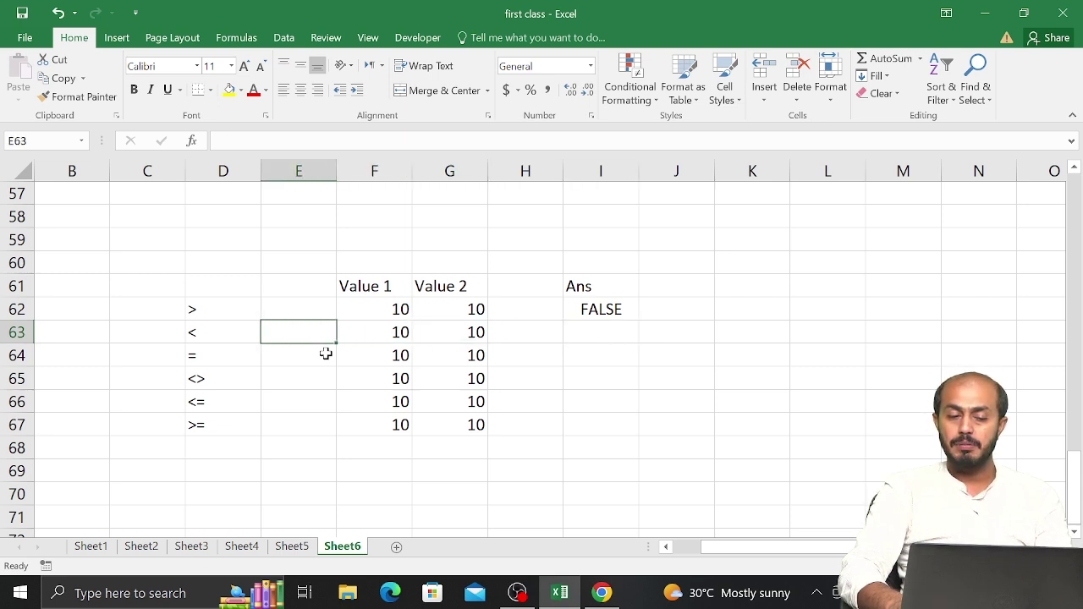
key(Up)
text(1)
key(Return)
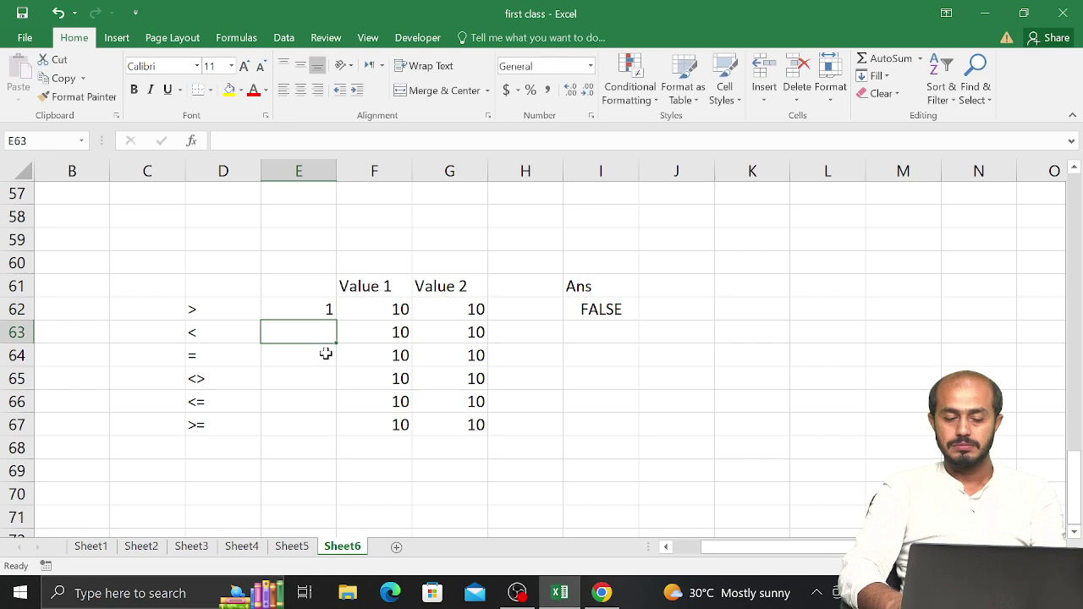
text(2)
key(Return)
text(3)
key(Return)
text(4)
key(Return)
text(5)
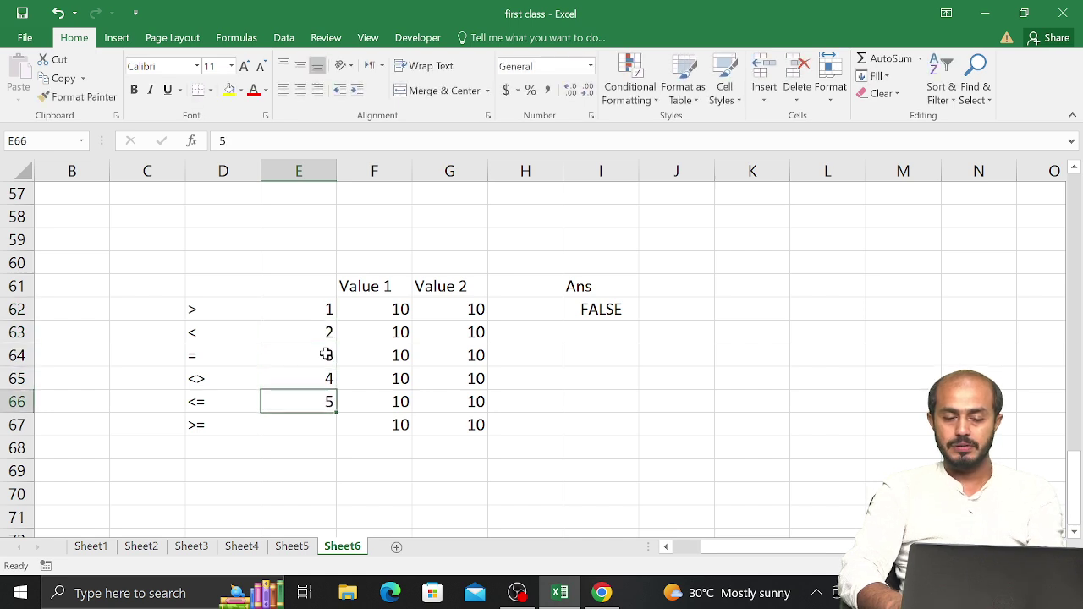
key(Return)
text(6)
key(Return)
Step: Enter the less-than comparison =F63<G63 in I63 under Ans
key(Right)
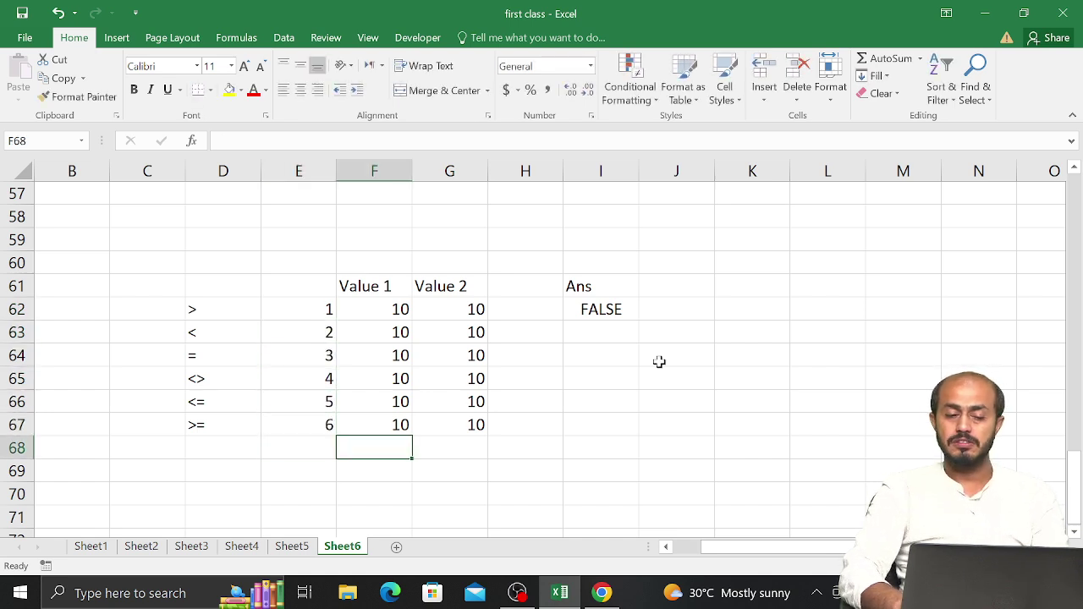
key(Right)
key(Right)
key(Up)
key(Up)
key(Up)
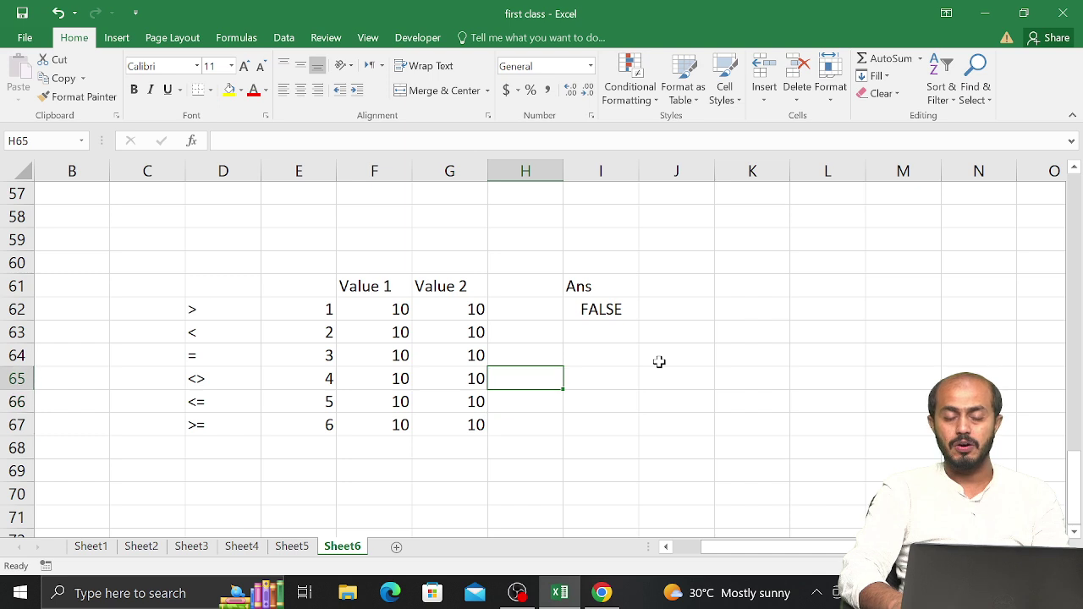
key(Right)
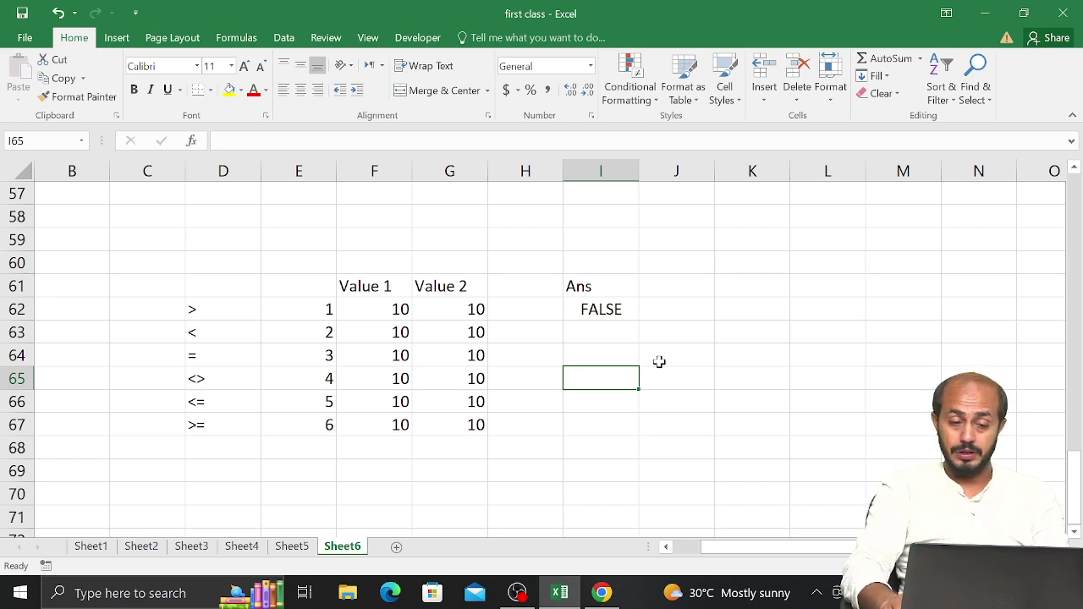
key(Up)
key(Left)
key(Up)
key(Right)
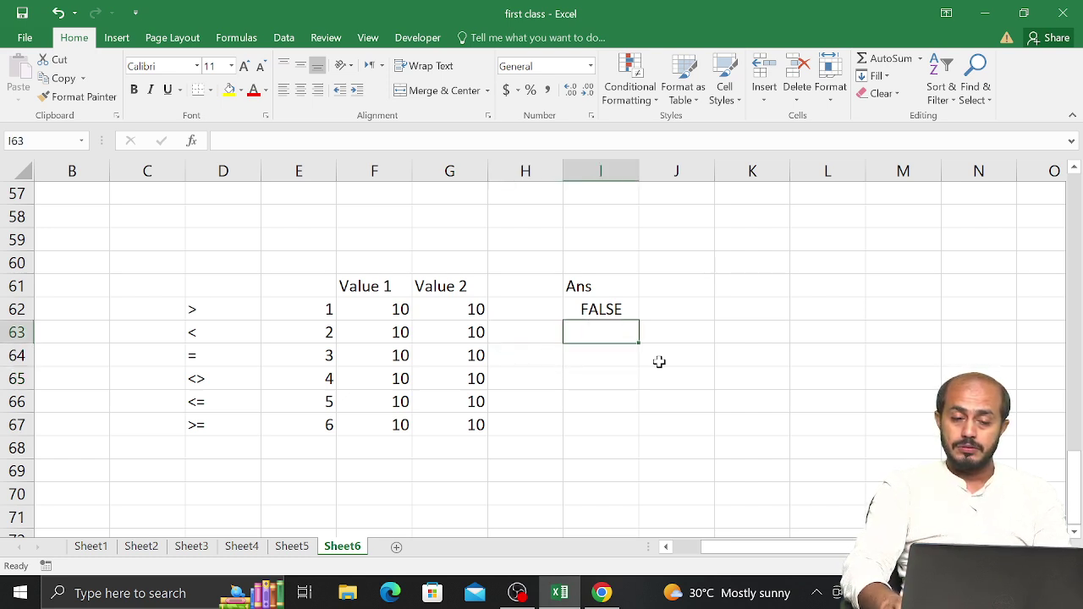
text(=)
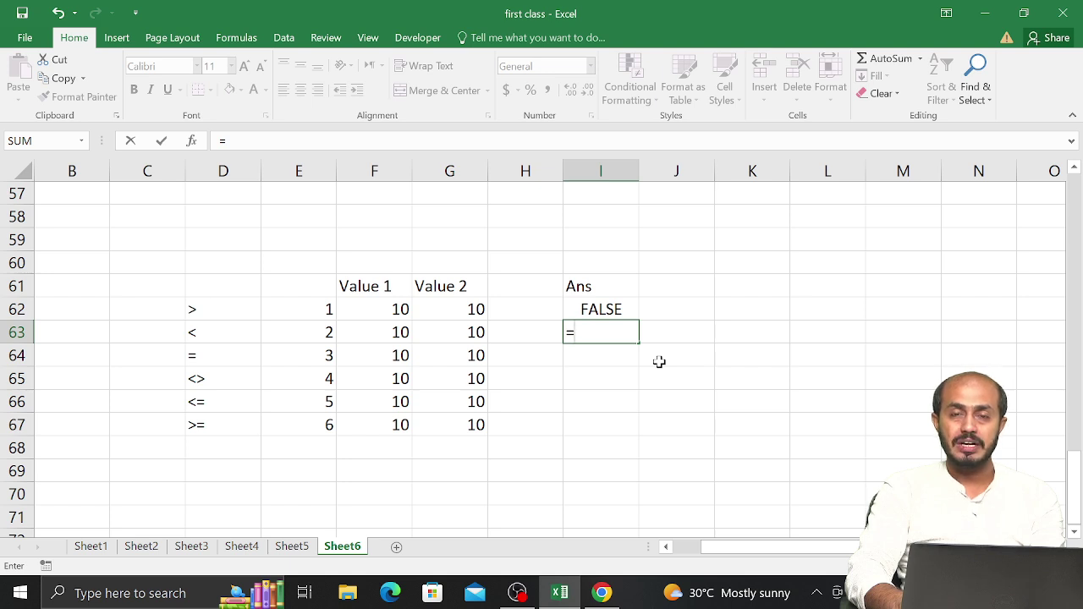
key(Left)
key(Left)
key(Left)
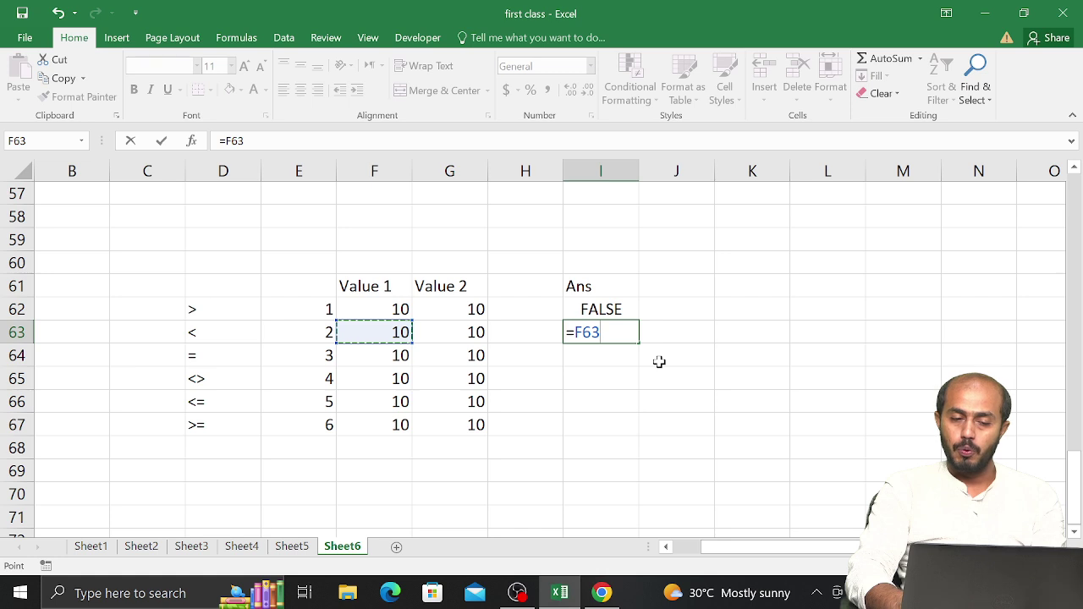
text(<)
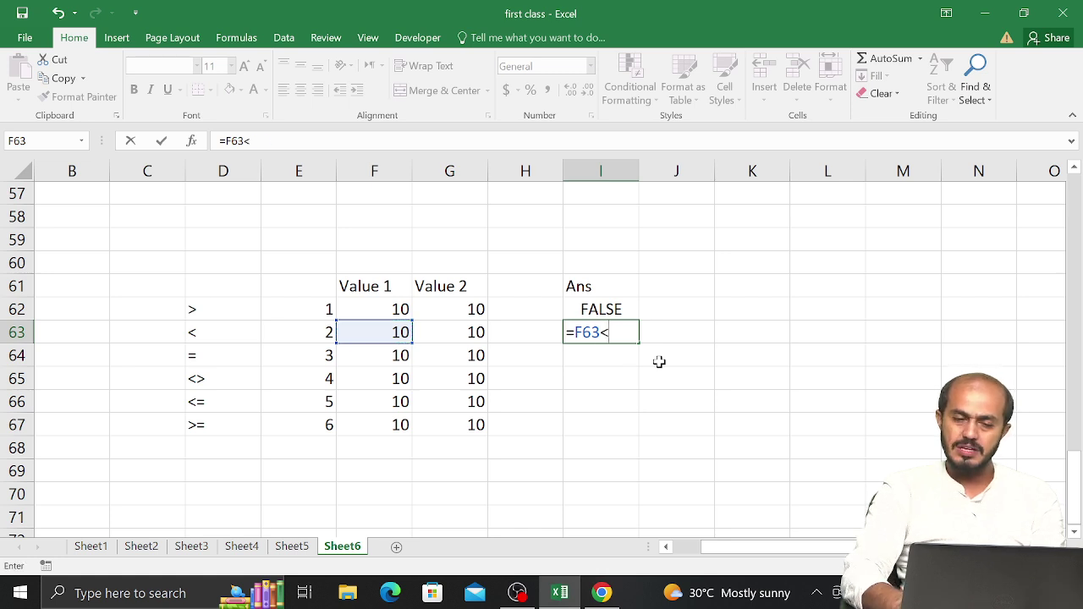
key(Left)
key(Left)
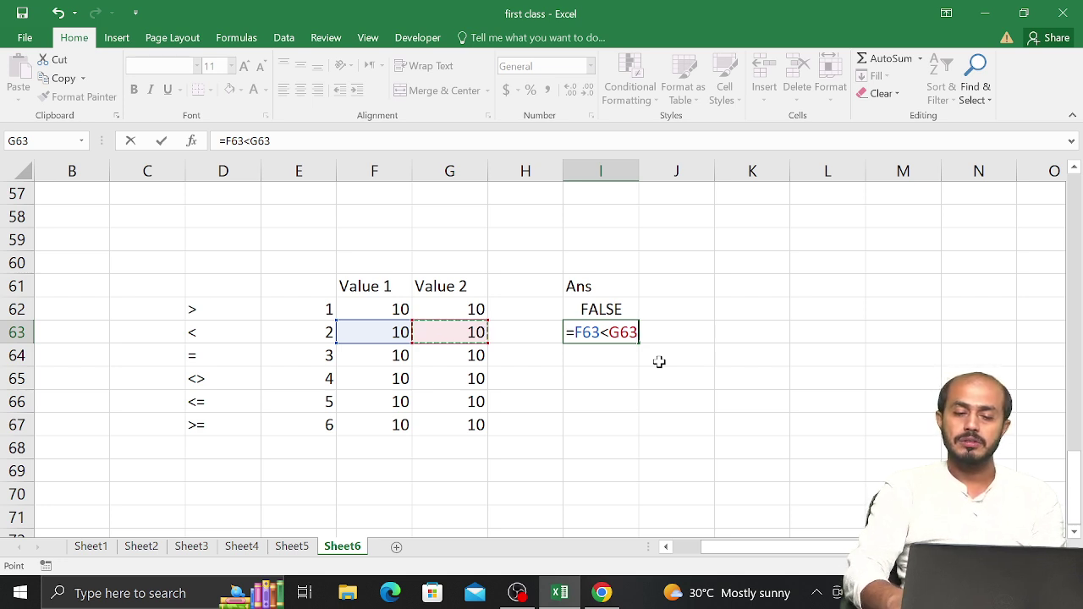
key(Return)
Step: Enter the equality comparison =F64=G64 in I64 under Ans
text(=)
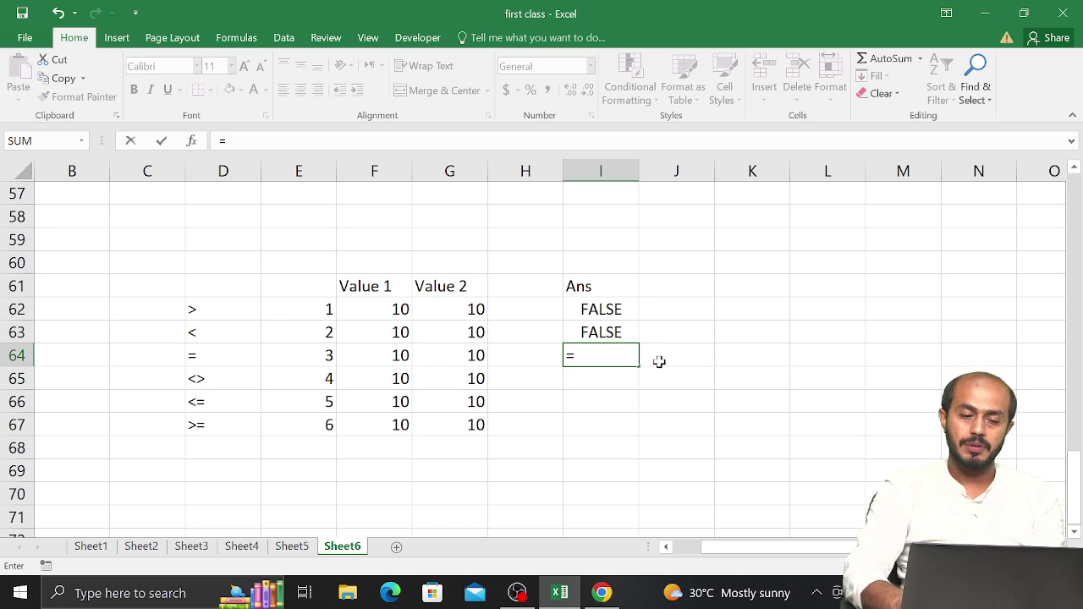
key(Left)
key(Left)
key(Left)
text(=)
key(Left)
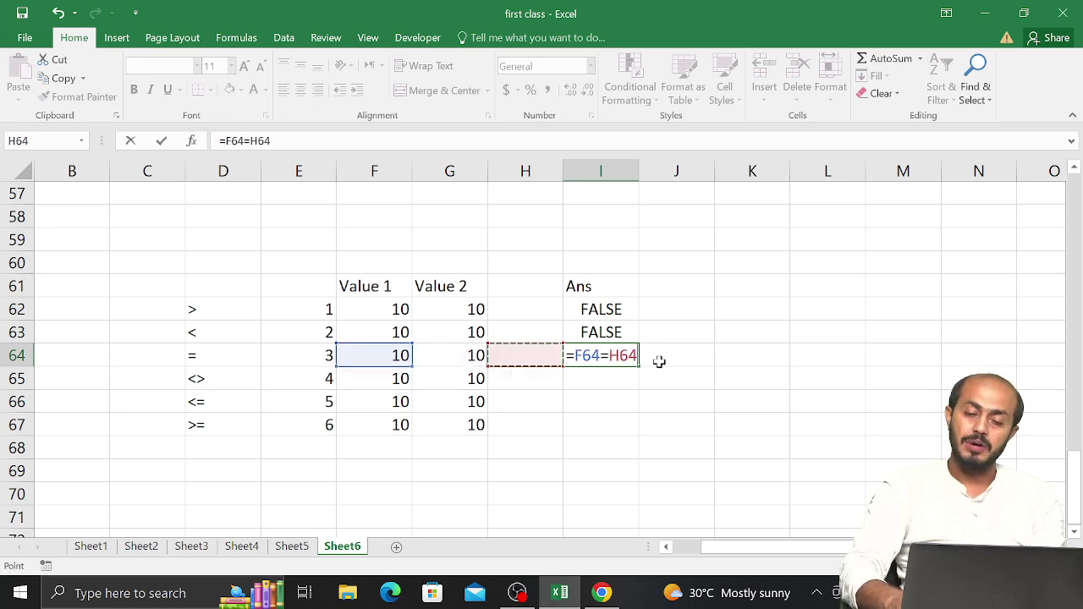
key(Left)
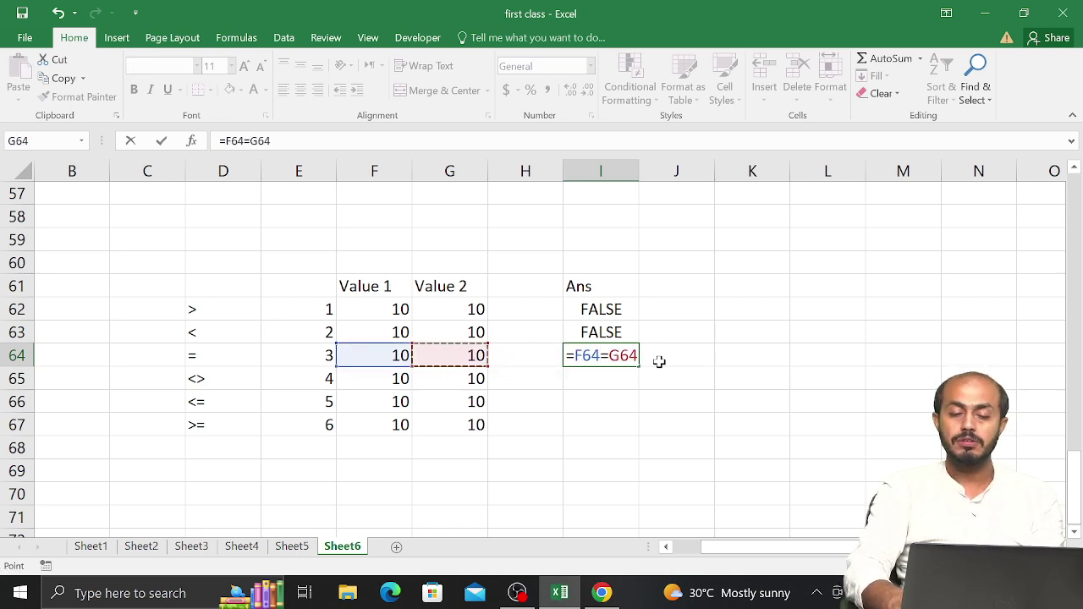
key(Return)
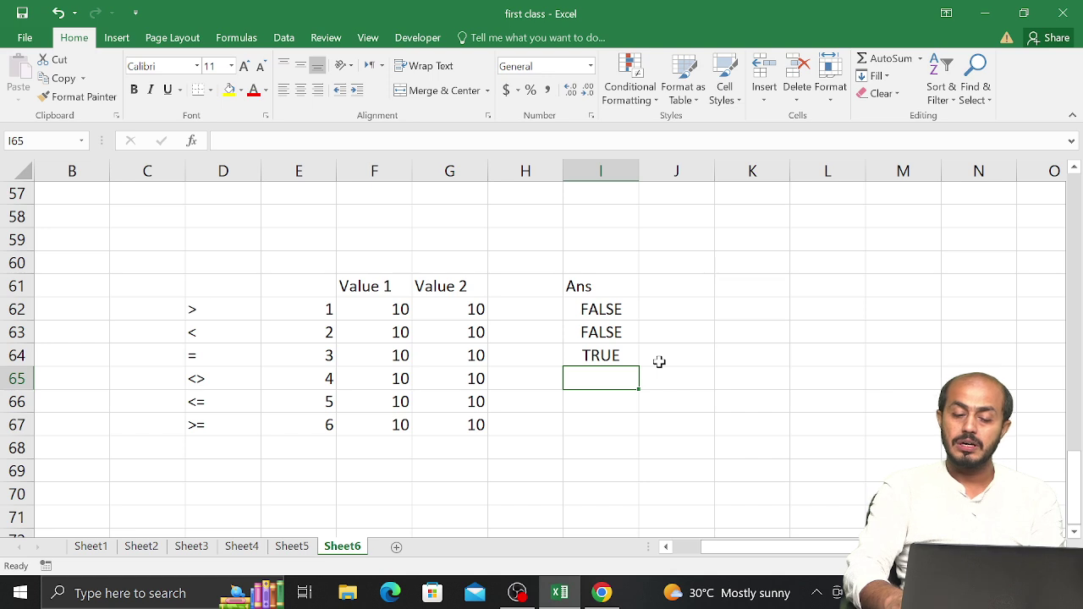
Step: Enter the not-equal comparison =F65<>G65 in I65 under Ans
text(=)
key(Left)
key(Left)
key(Left)
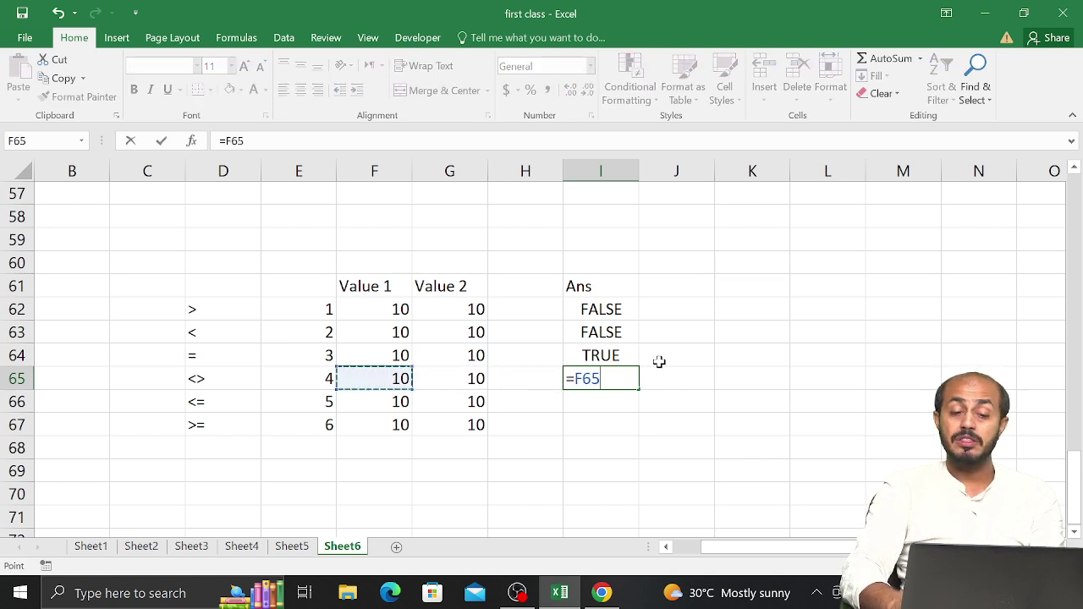
text(<>)
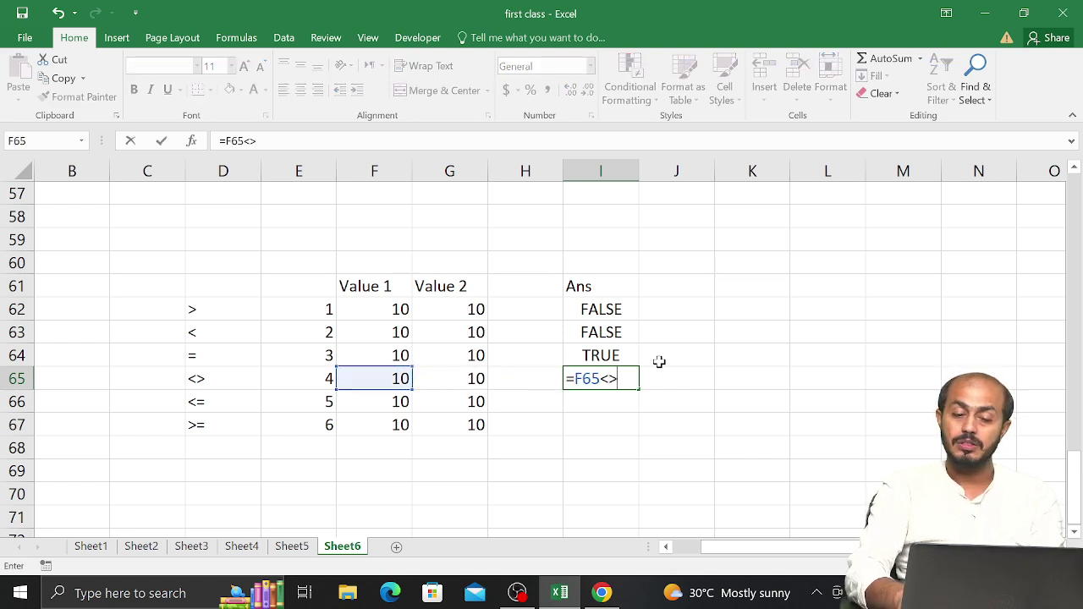
key(Left)
key(Left)
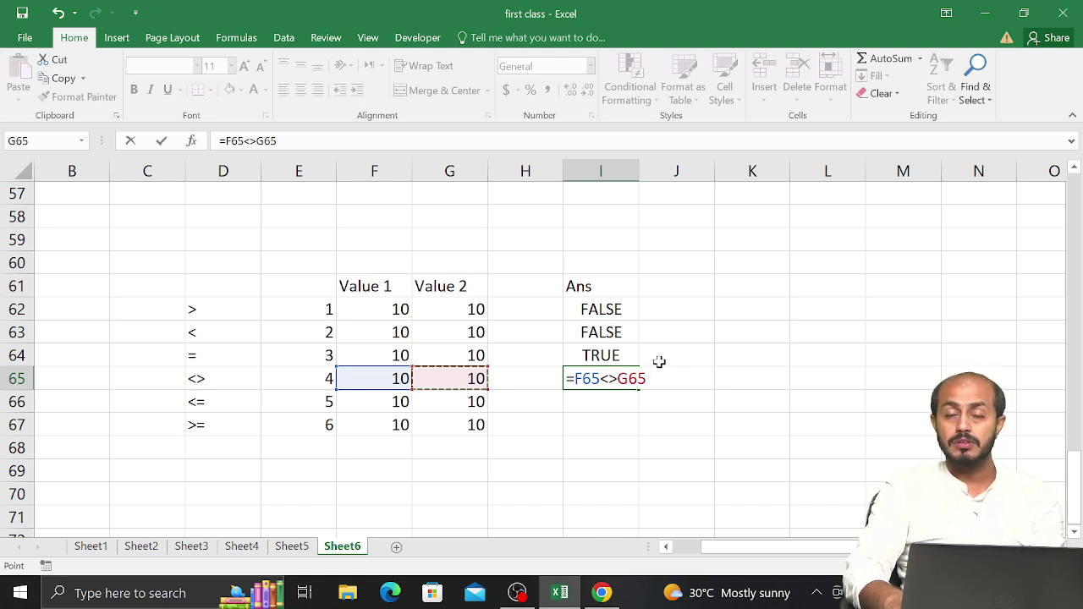
key(Return)
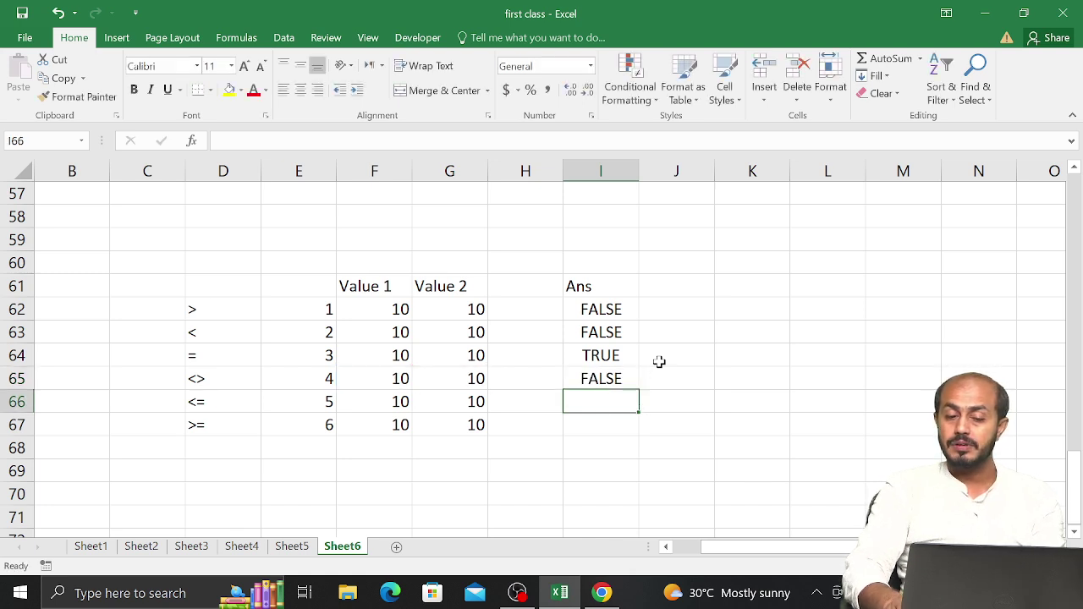
Step: Enter the less-than-or-equal comparison =F66<=G66 in I66 under Ans
text(=)
key(Left)
key(Left)
key(Left)
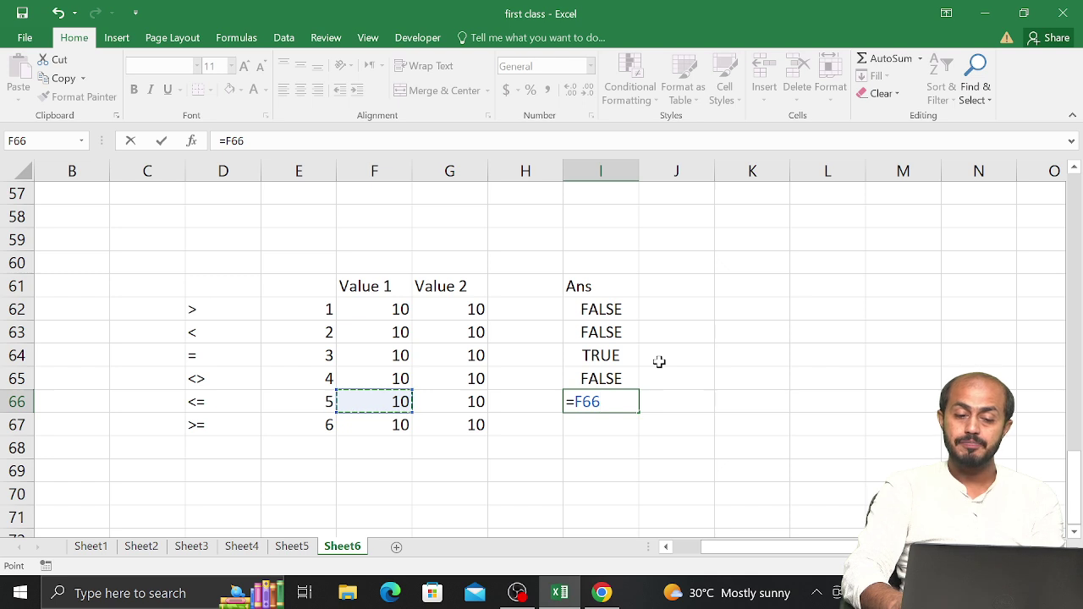
text(<)
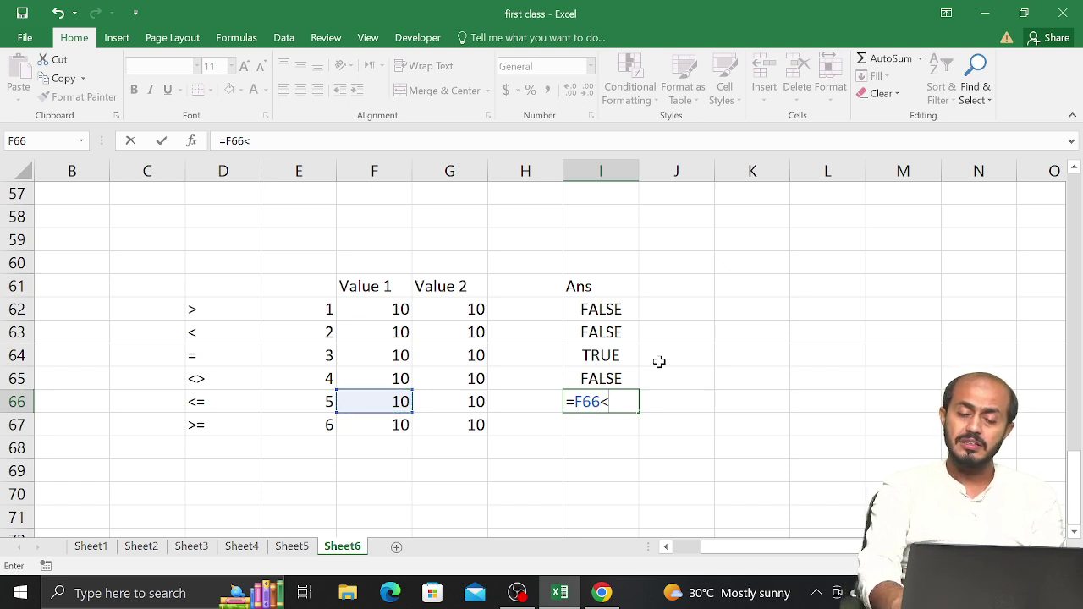
text(=)
key(Left)
key(Left)
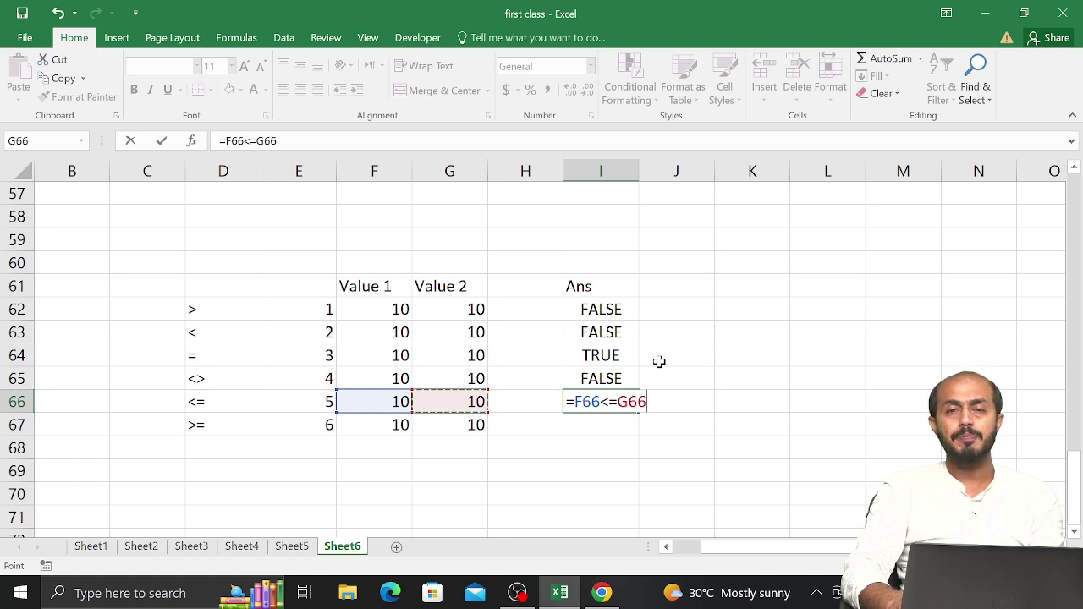
key(Return)
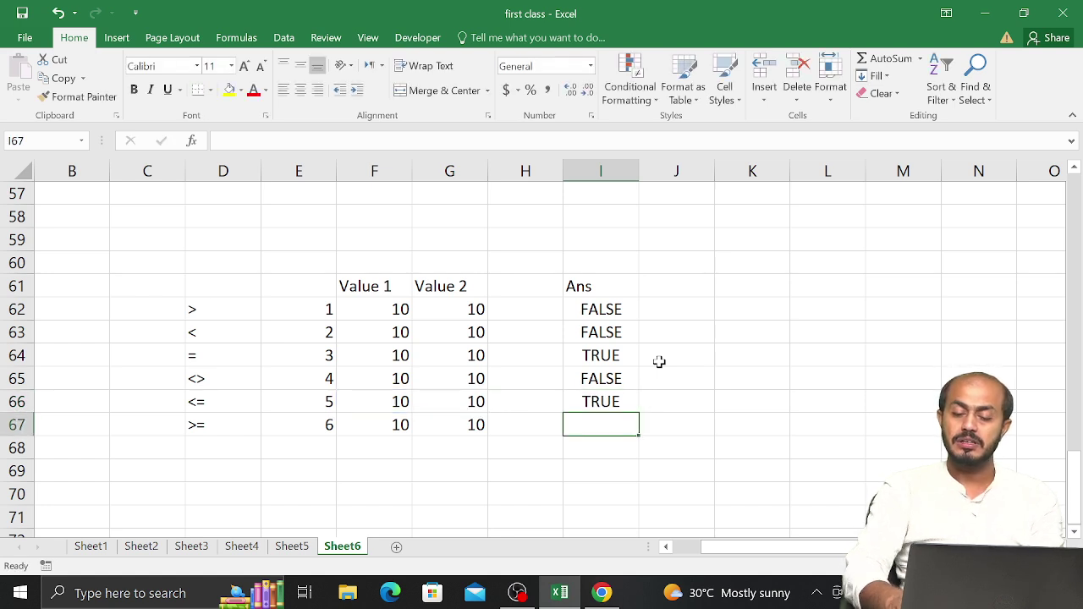
Step: Enter the greater-than-or-equal comparison =F67>=G67 in I67 under Ans
text(=)
key(Left)
key(Left)
key(Left)
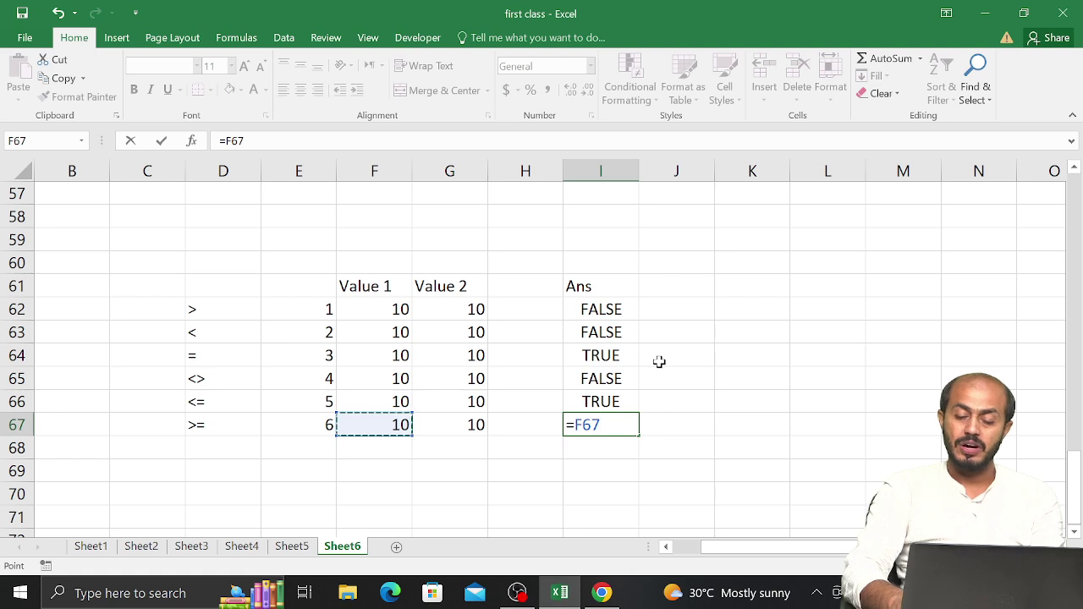
text(>=)
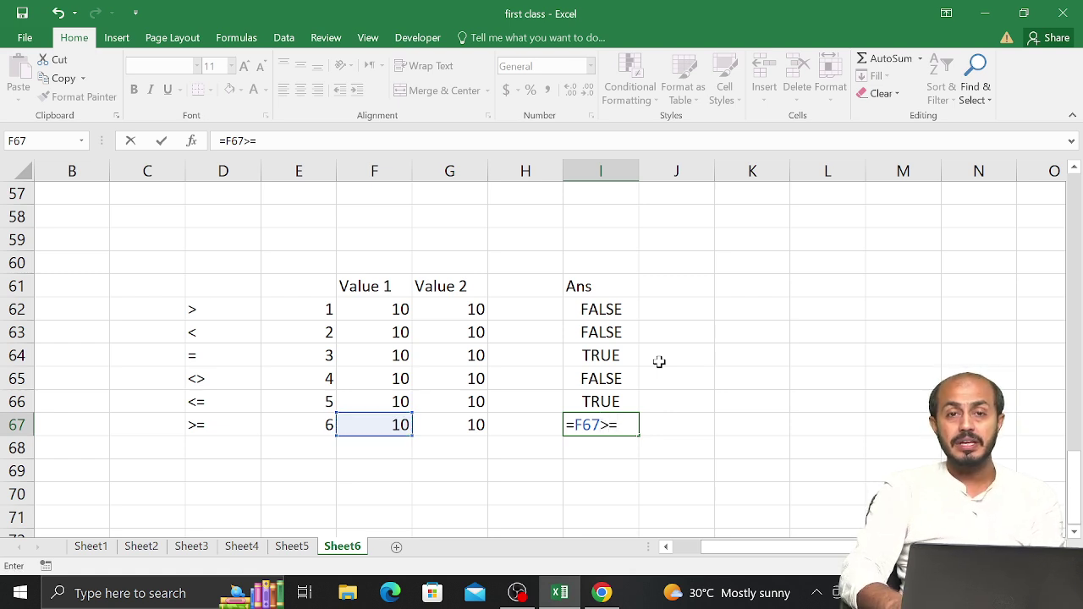
key(Left)
key(Left)
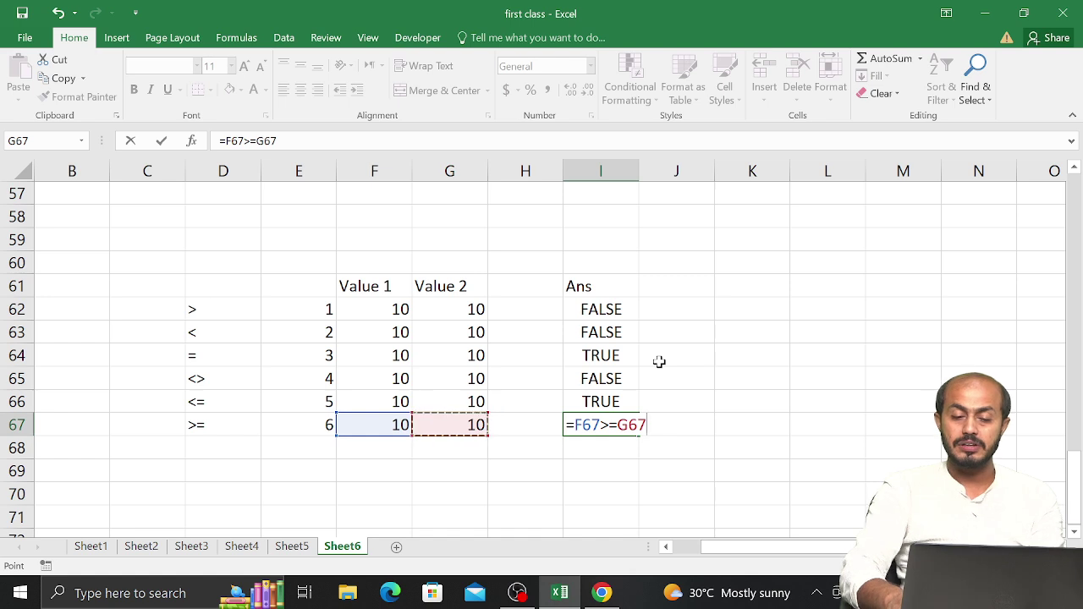
key(Return)
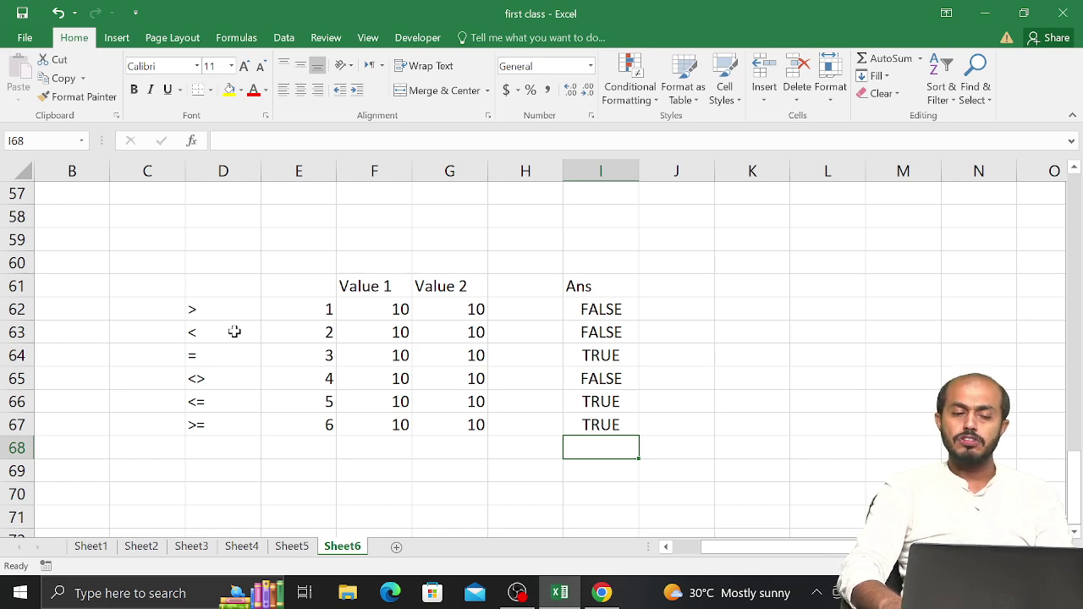
Step: Examine the = and <> operators in D64 and D65 of the operator list
key(Left)
key(Left)
key(Left)
key(Up)
key(Left)
key(Left)
key(Up)
key(Up)
key(Up)
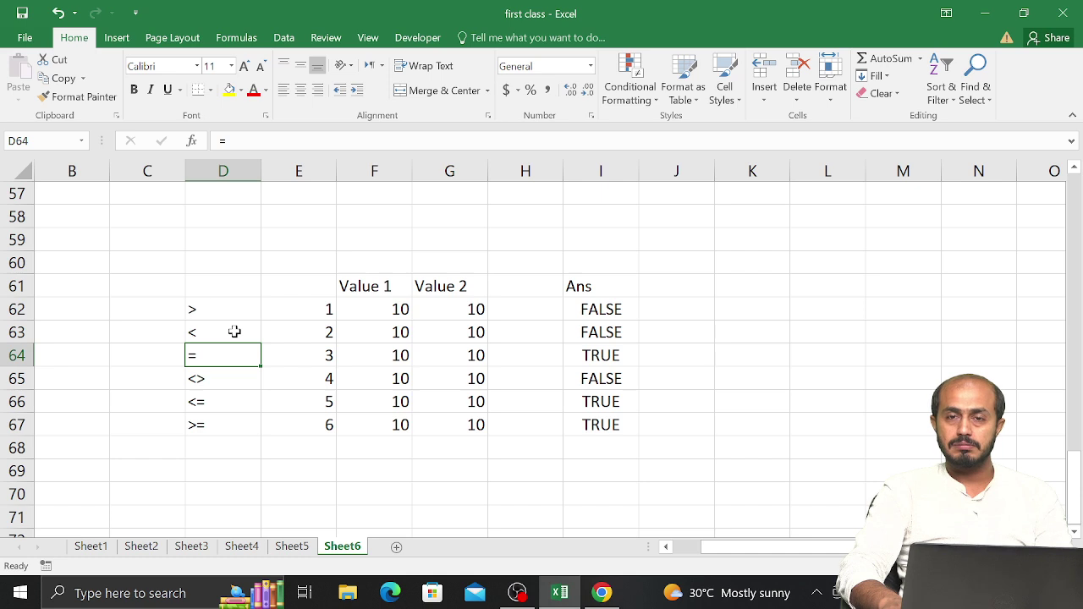
key(Down)
key(Up)
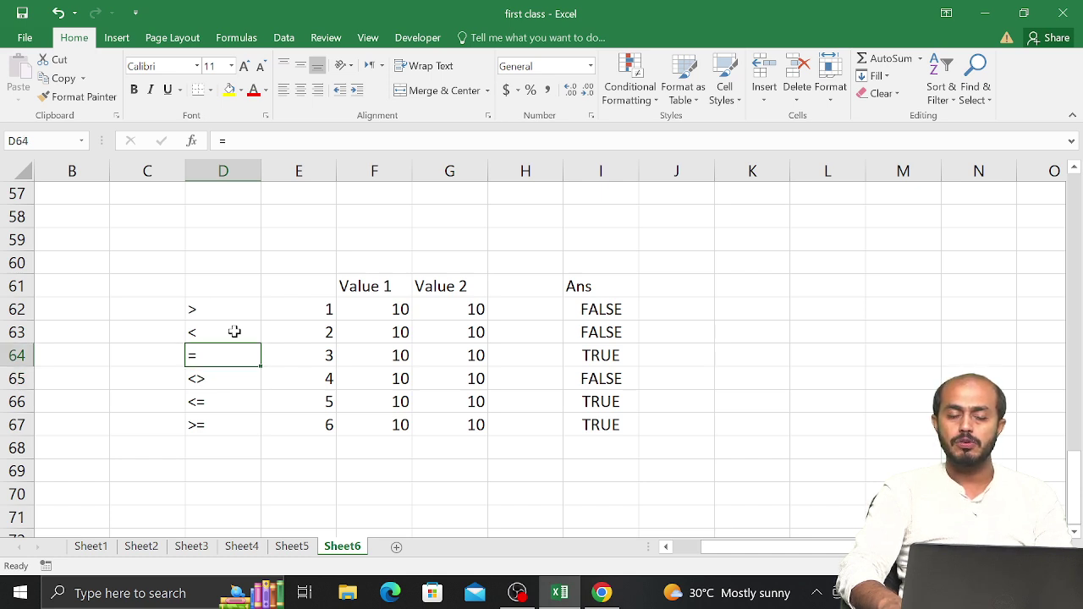
key(Down)
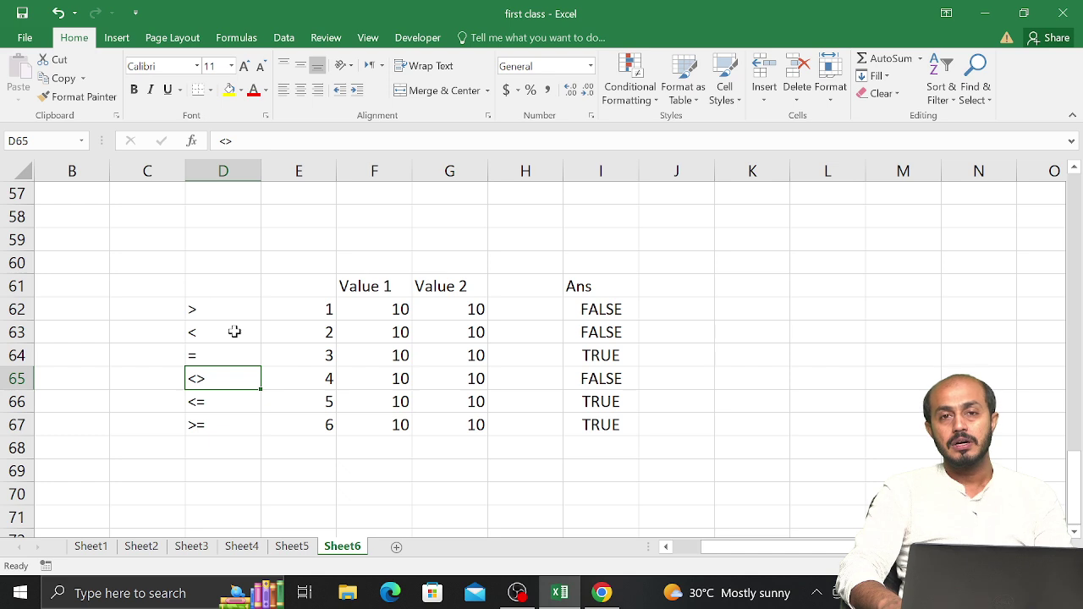
key(Up)
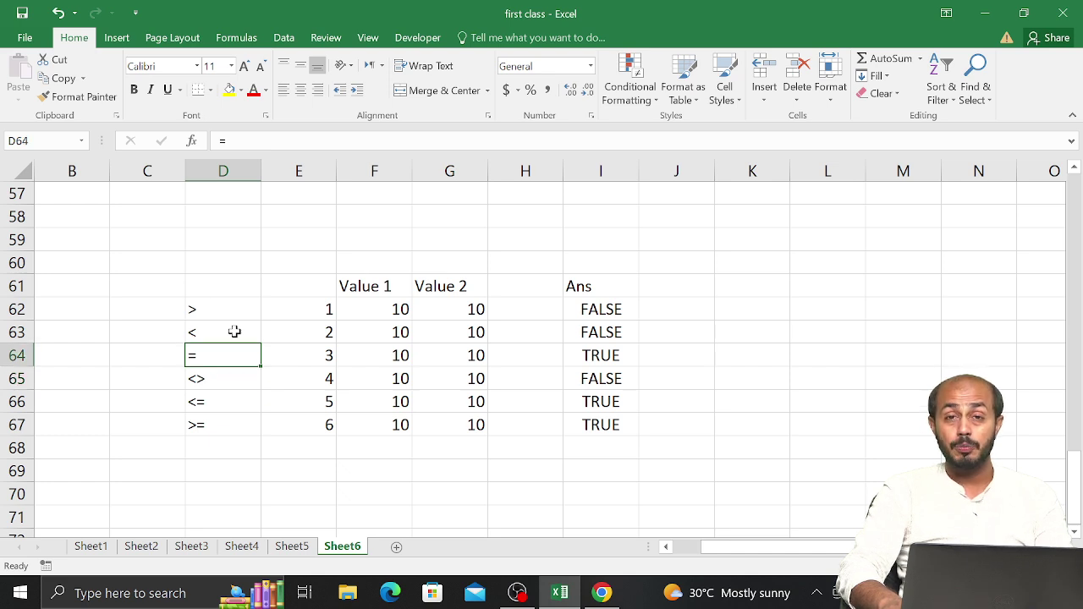
key(Down)
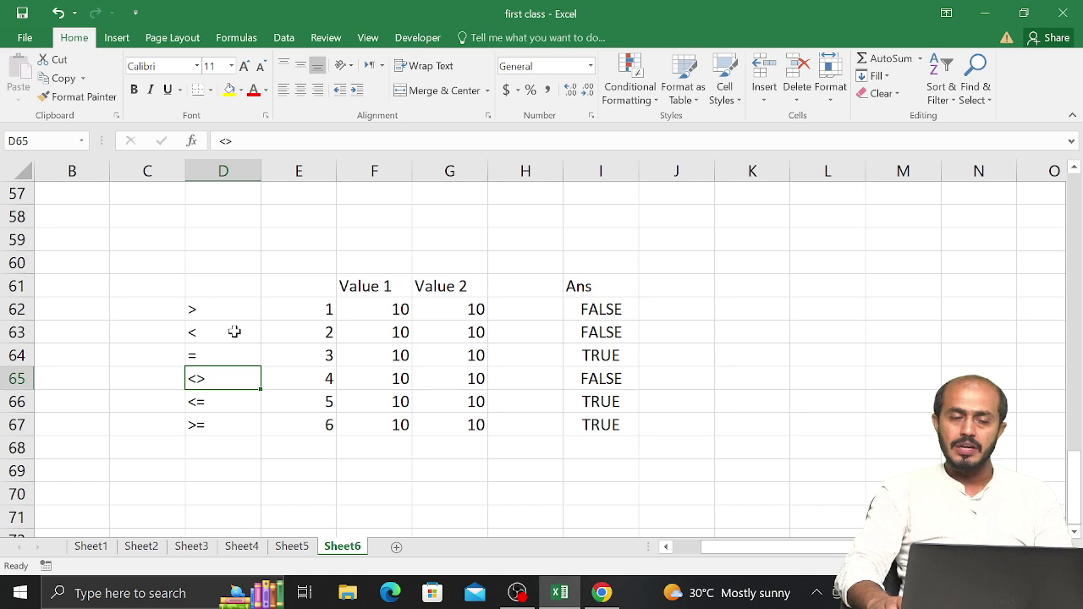
Step: Go back to the male/female list in E39:E50 and review the COUNTIF formula in H39
key(Up)
key(Up)
key(Up)
key(Up)
key(Up)
key(Up)
key(Up)
key(Up)
key(Up)
key(Up)
key(Up)
key(Up)
key(Up)
key(Up)
key(Up)
key(Up)
key(Up)
key(Up)
key(Up)
key(Up)
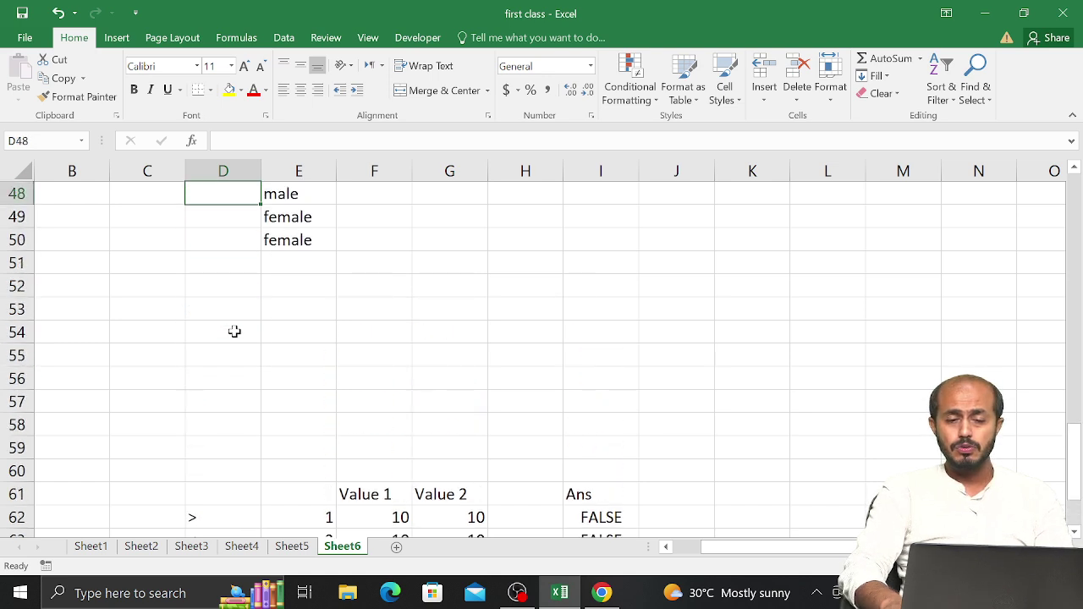
key(Down)
key(Down)
key(Down)
key(Right)
key(Down)
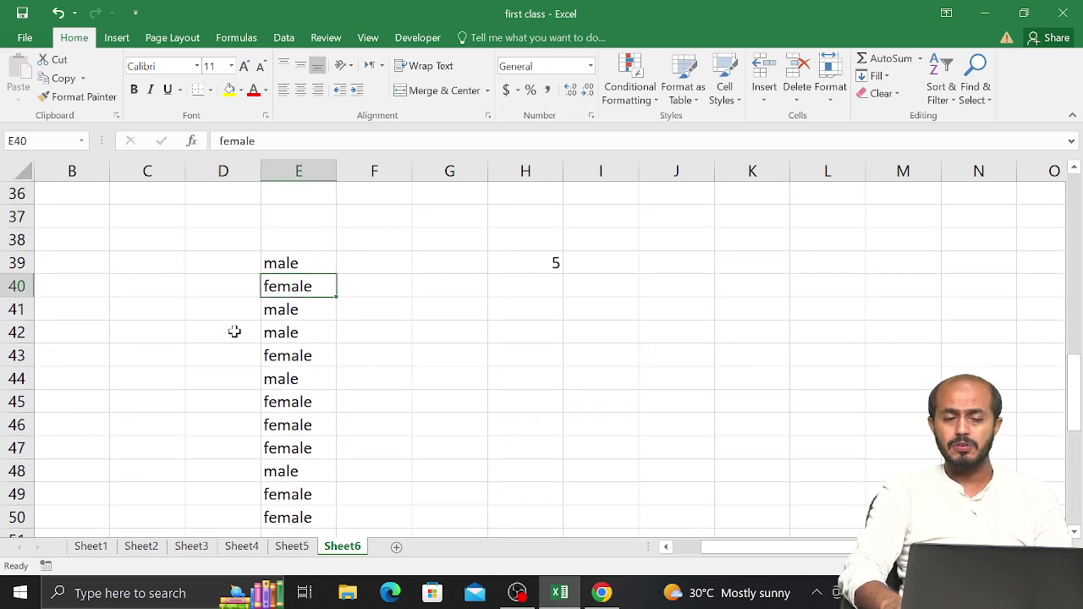
key(Up)
key(Right)
key(Right)
key(Right)
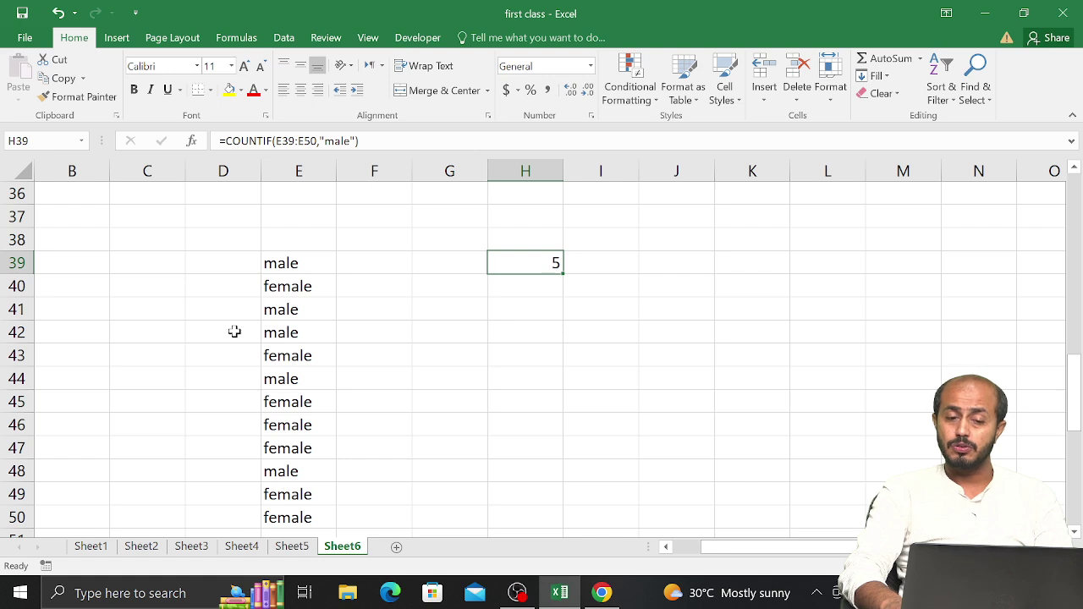
Step: Enter =COUNTIF(E39:E50,"=male") in H40, below the existing COUNTIF formula, to count males with the equals operator
key(Down)
text(=count)
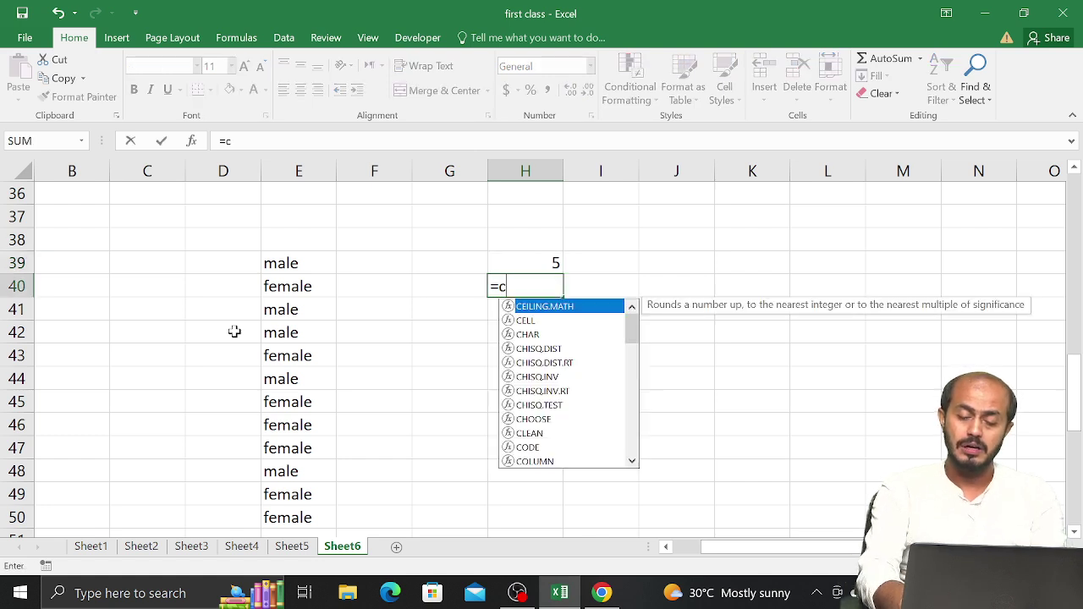
key(Down)
key(Down)
key(Down)
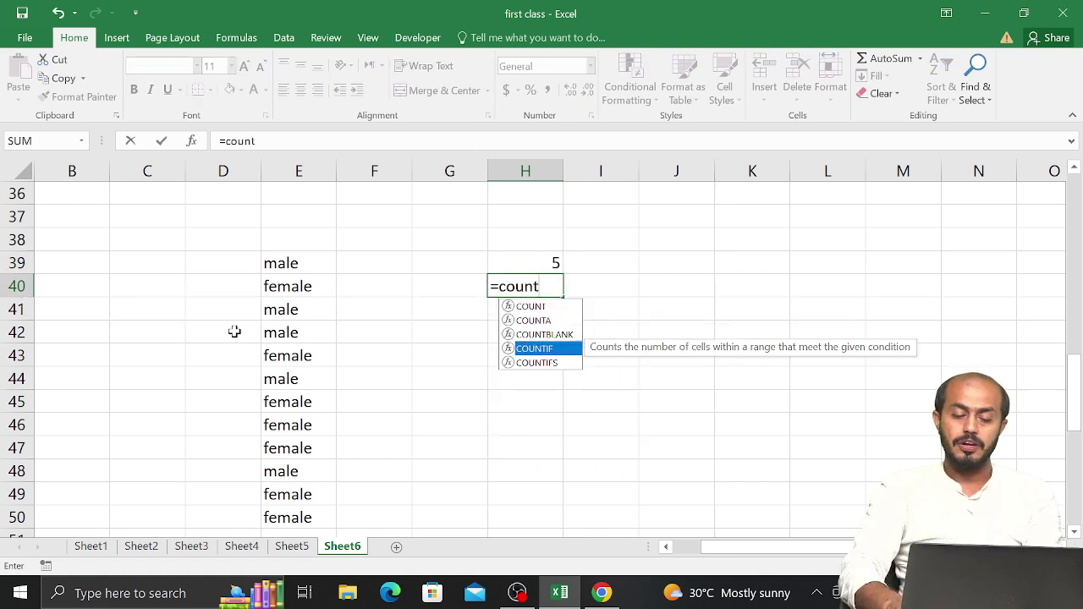
key(Tab)
key(Left)
key(Left)
key(Left)
key(Up)
key(shift+Down)
key(shift+Down)
key(shift+Down)
key(shift+Down)
key(shift+Down)
key(shift+Down)
key(shift+Down)
key(shift+Down)
key(shift+Down)
key(shift+Down)
key(shift+Down)
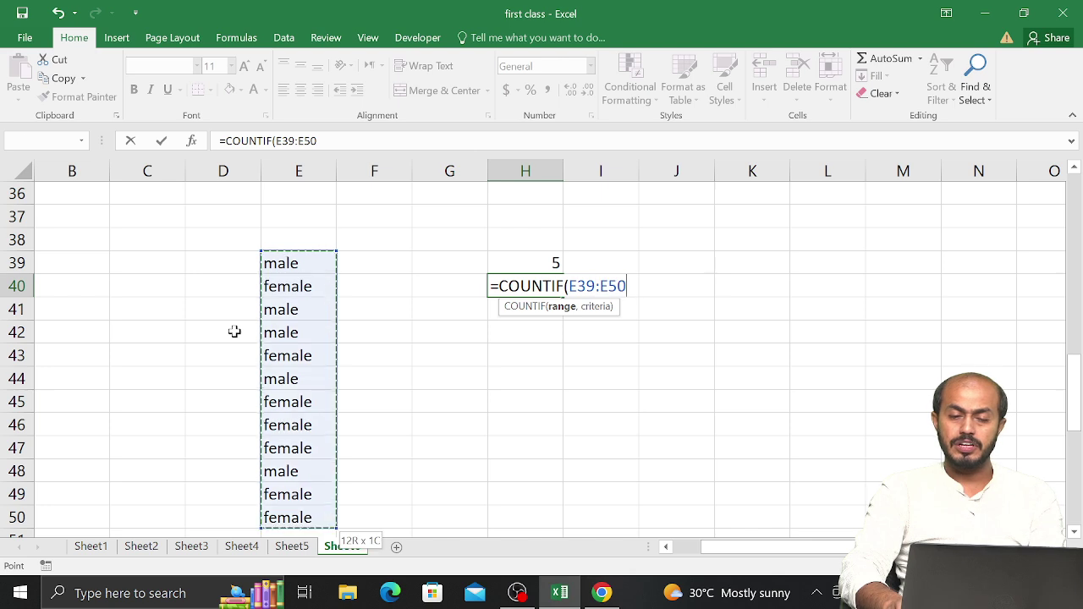
text(,)
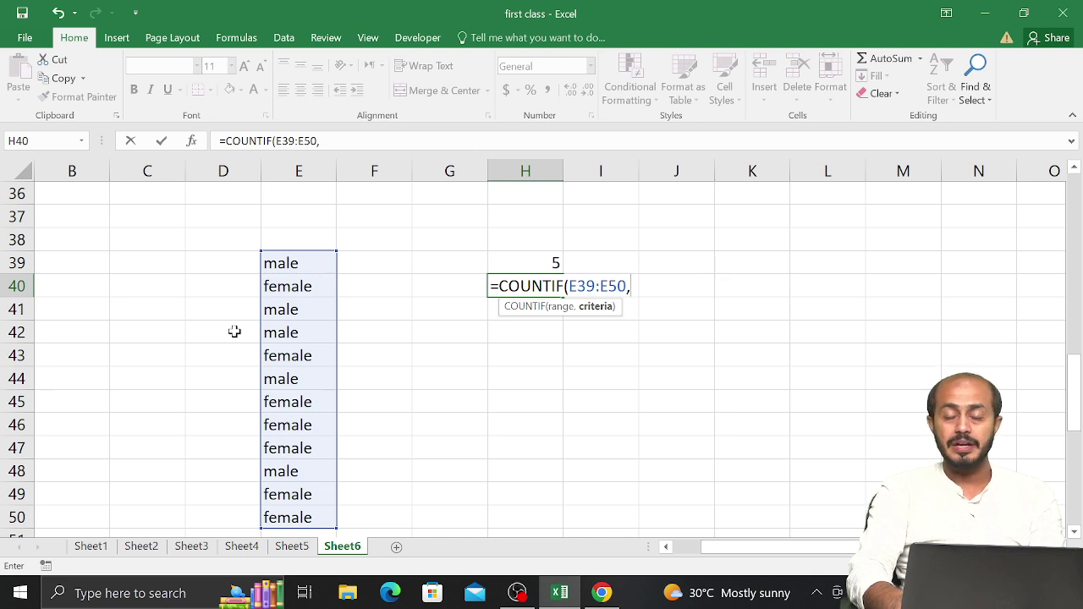
text(")
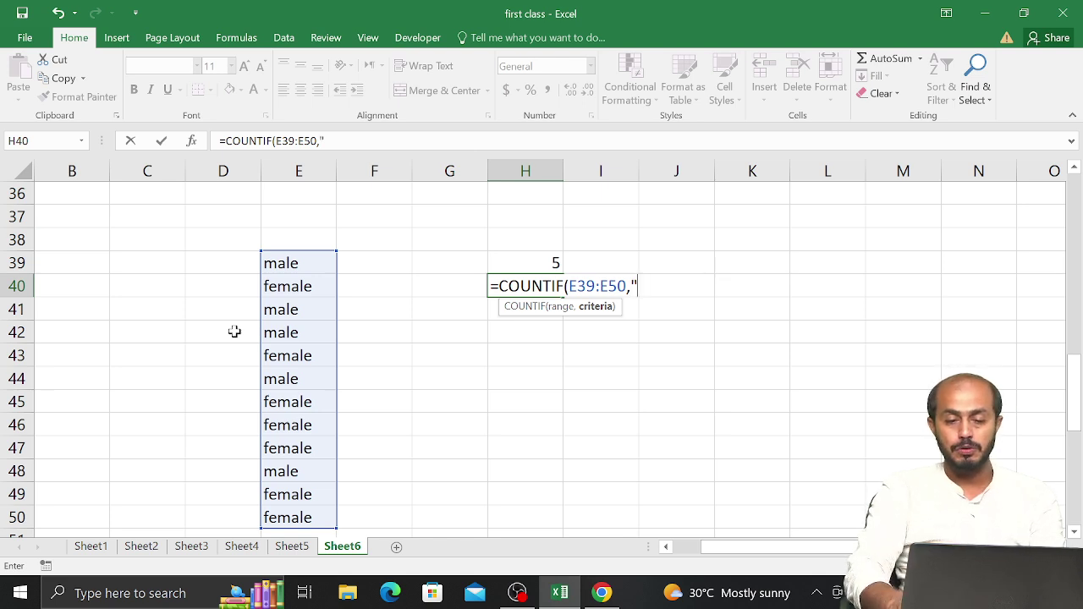
text(=)
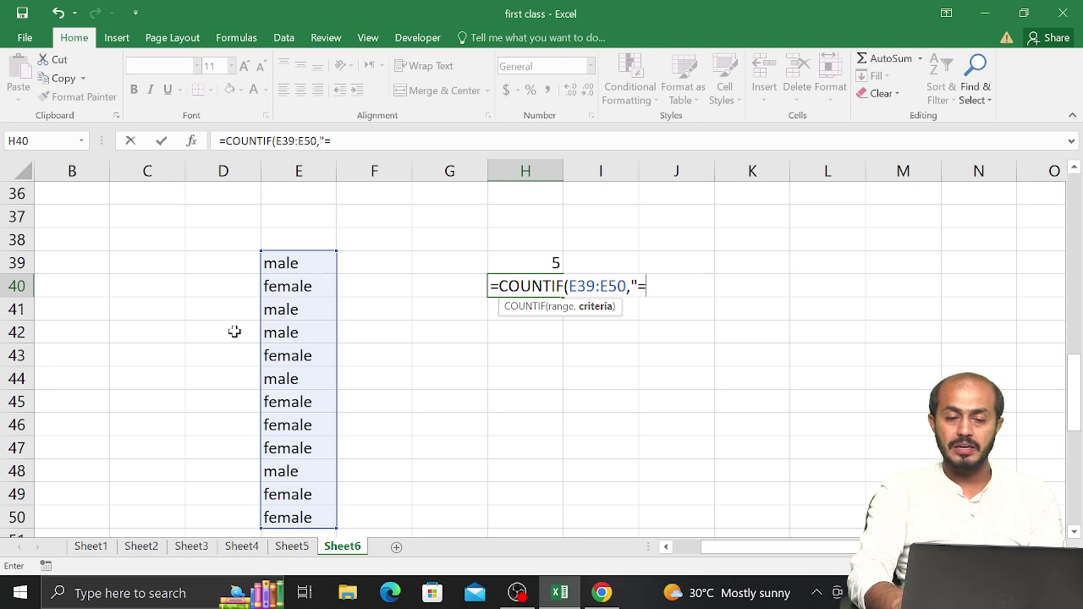
text(male)
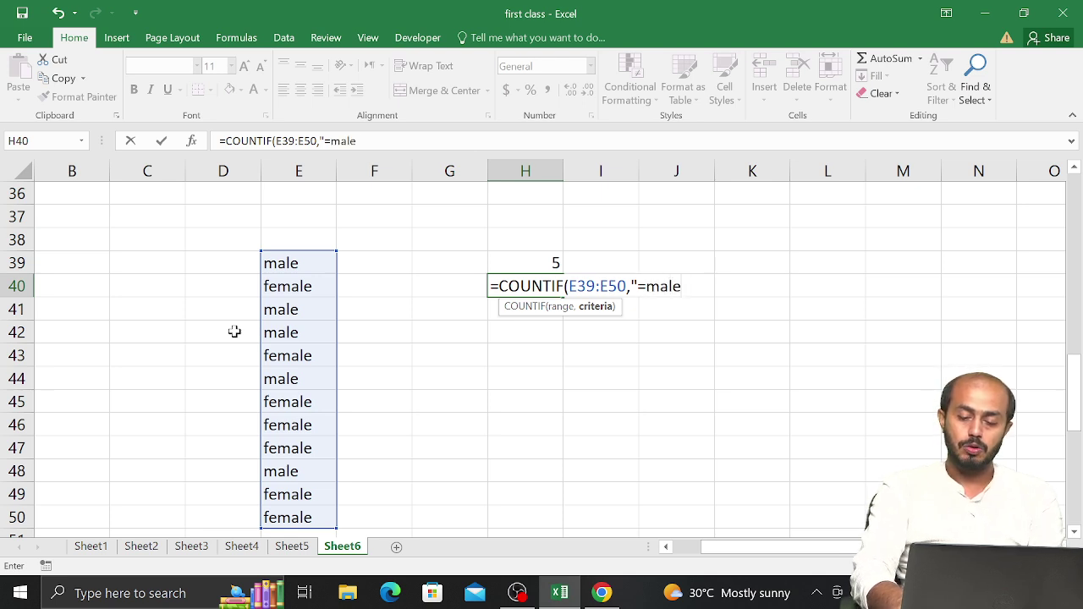
text("))
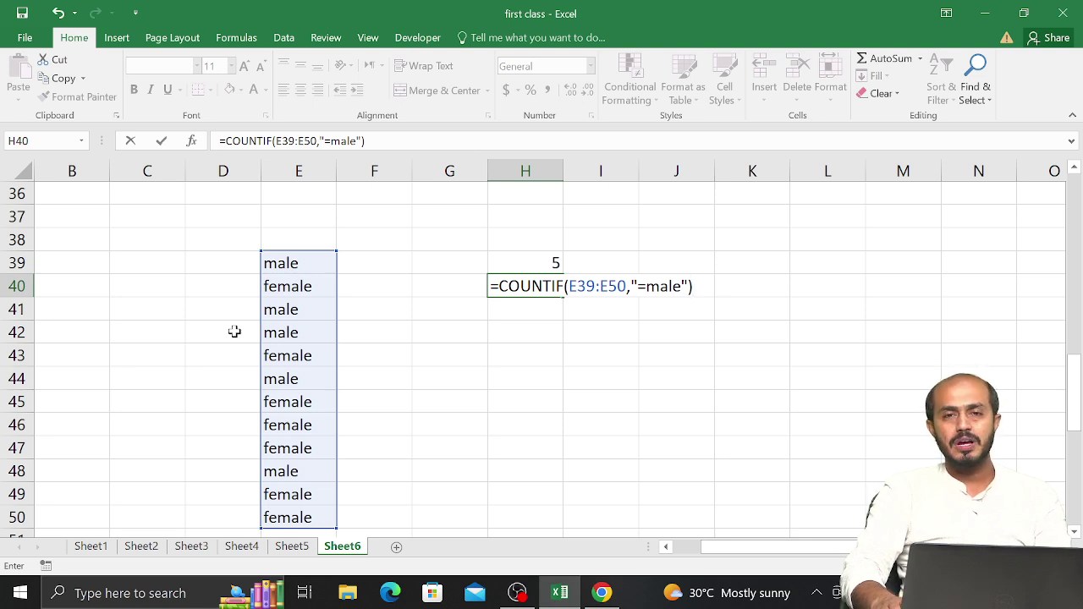
key(Return)
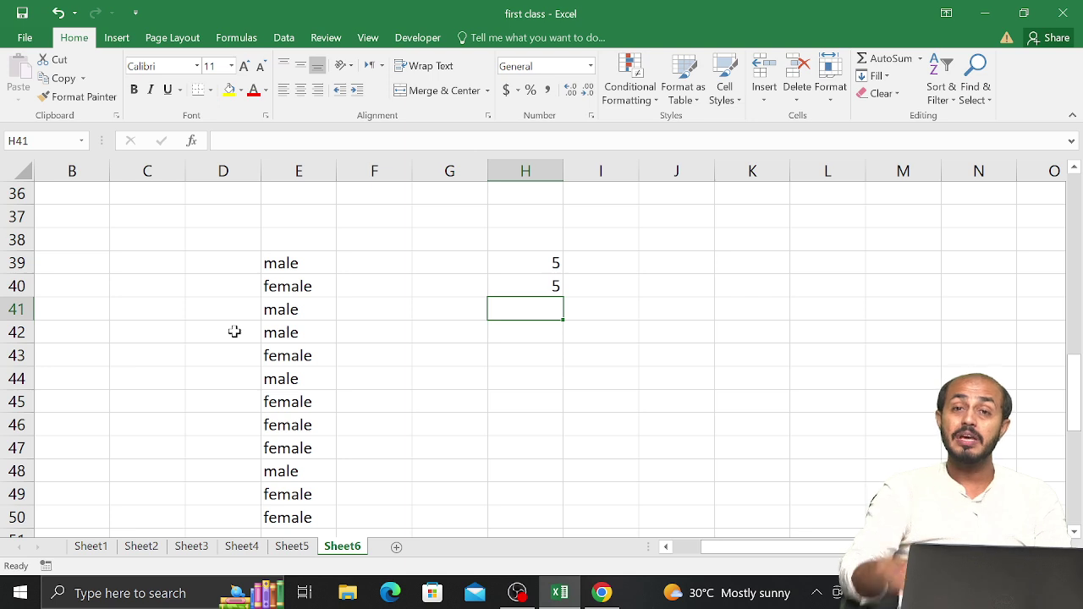
Step: Enter =COUNTIF(E39:E50,"<>feamle") in H41 to count list entries with the not-equal operator
text(=)
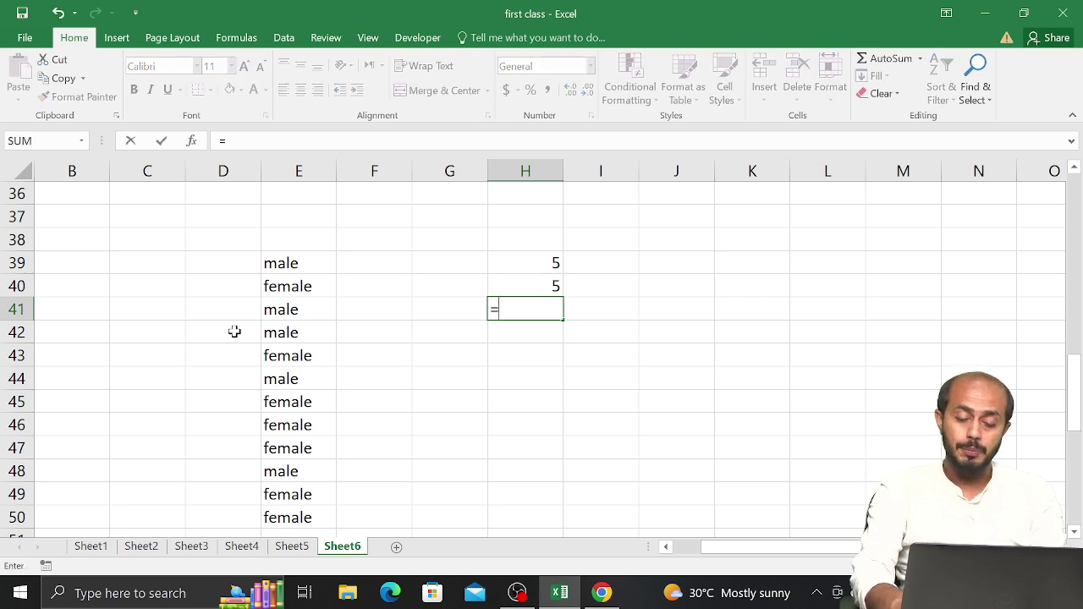
text(count)
key(Down)
key(Down)
key(Down)
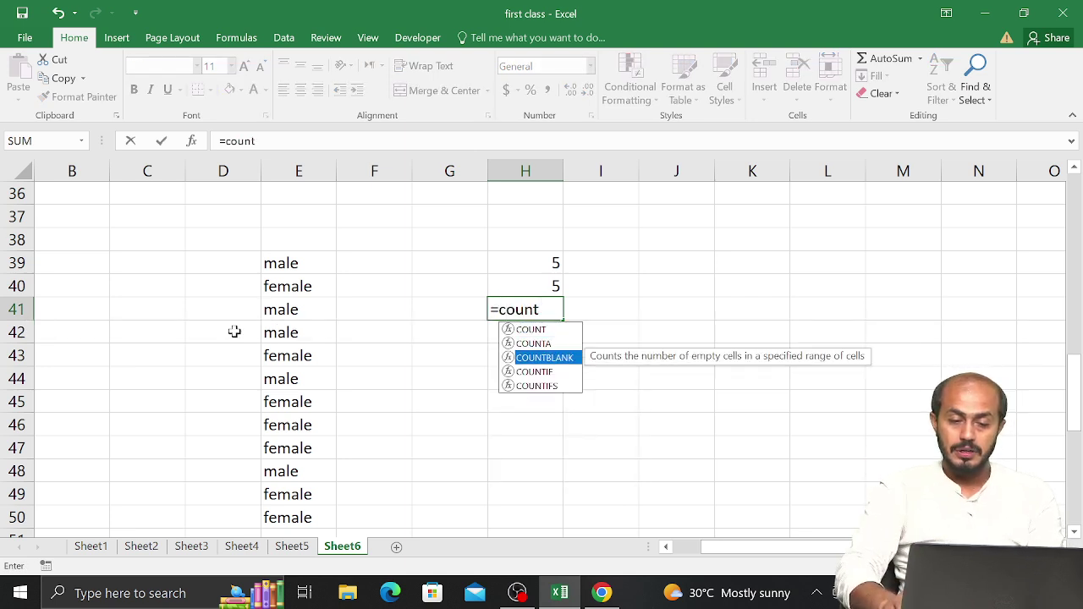
key(Tab)
key(Left)
key(Left)
key(Left)
key(Up)
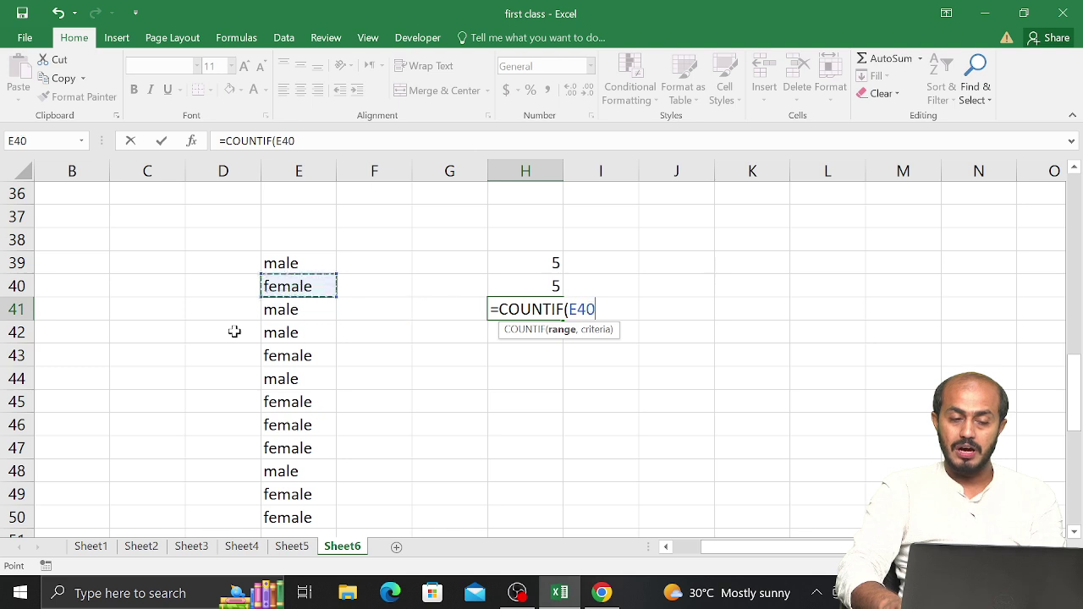
key(Up)
key(ctrl+shift+Down)
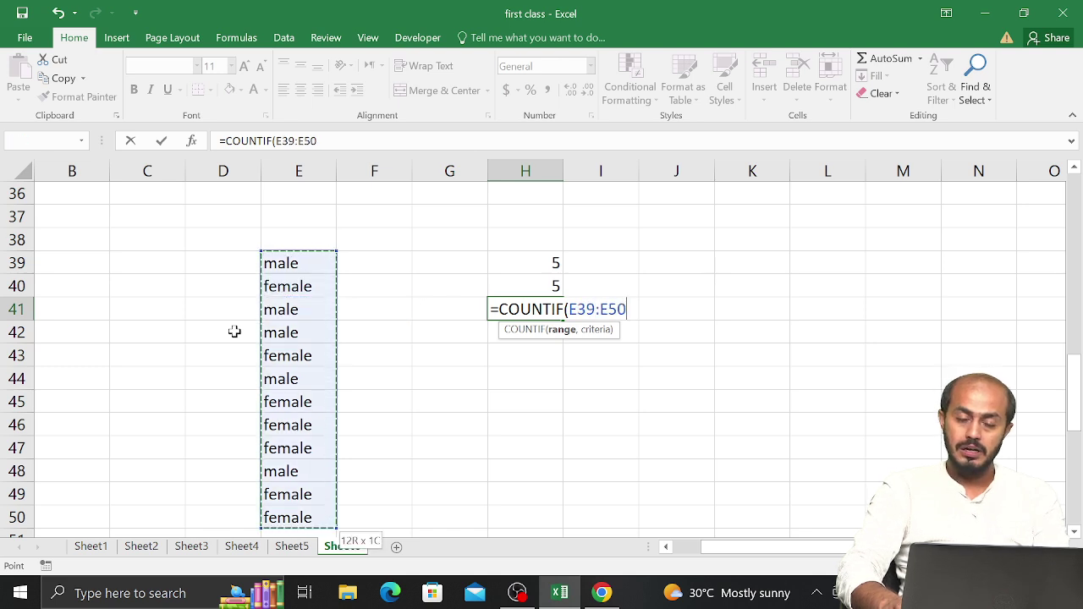
text(,)
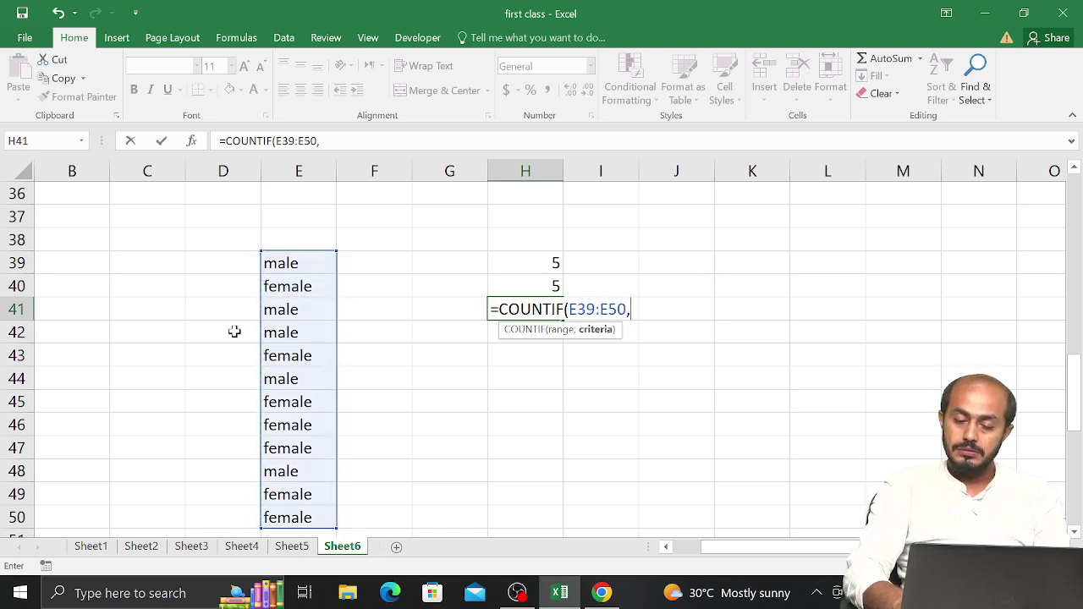
text(")
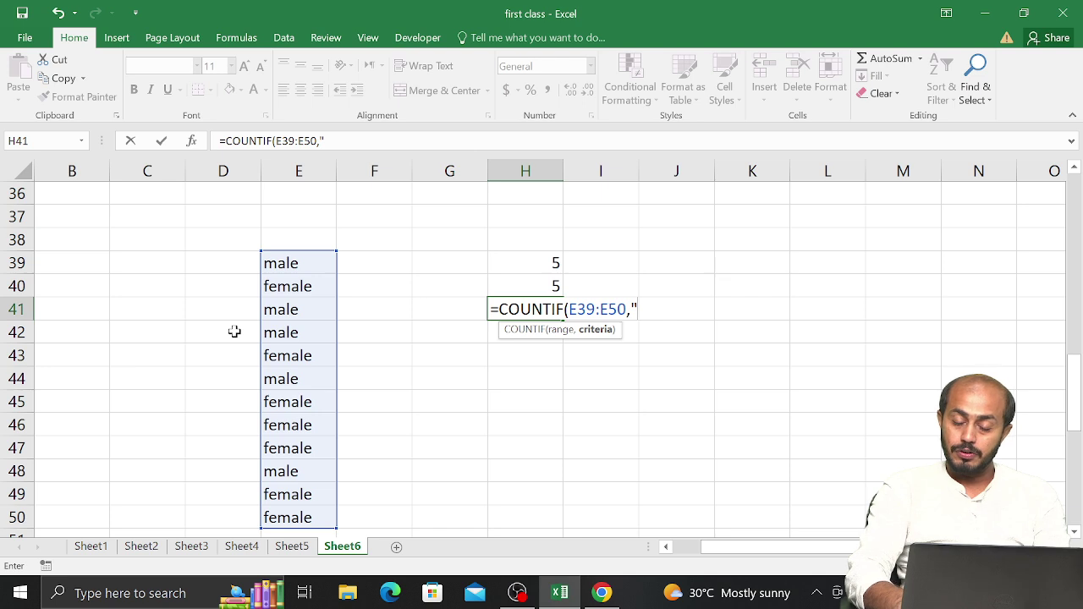
text(<>f)
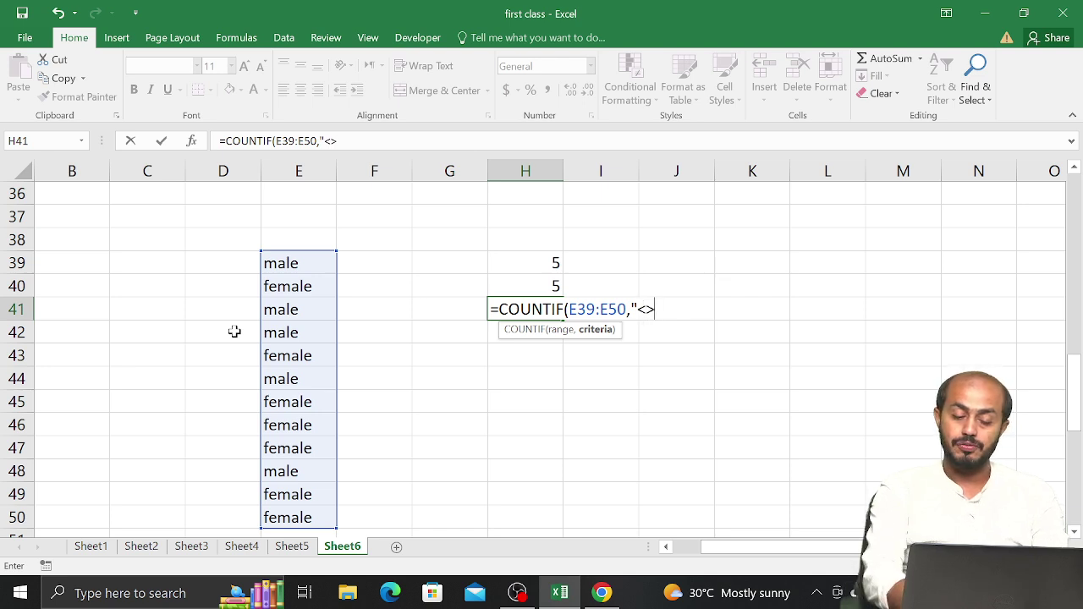
text(eam)
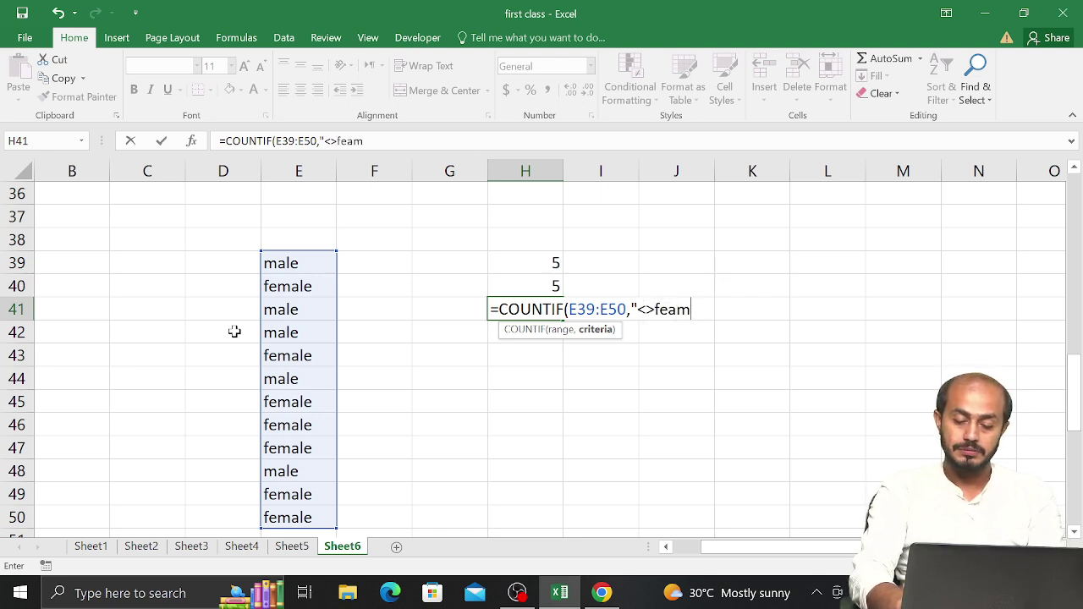
text(le"))
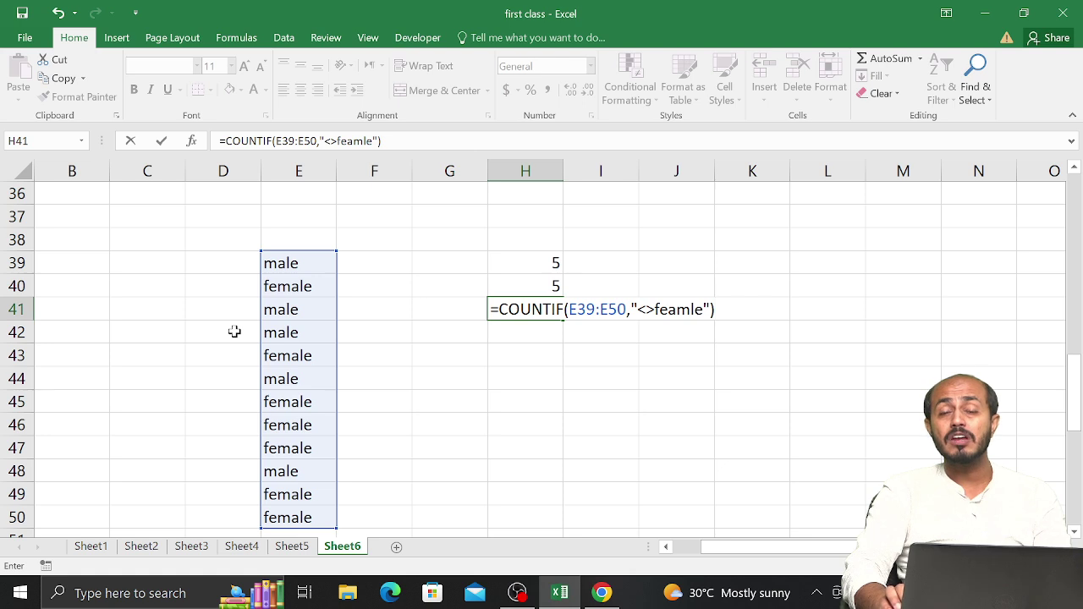
key(Return)
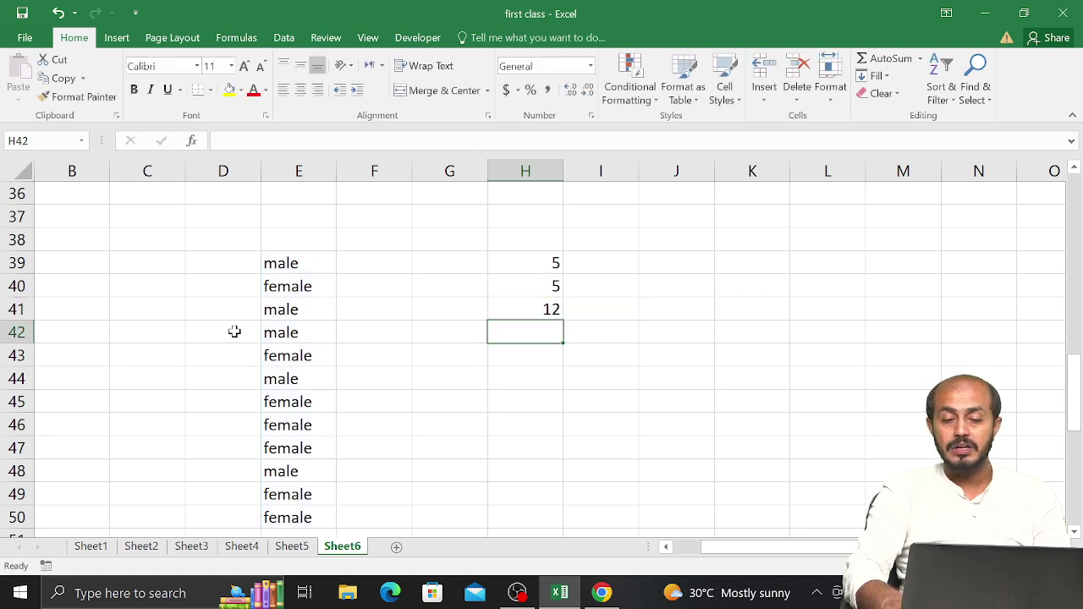
Step: Correct the misspelled criterion of the COUNTIF formula in H41 to "<>female"
key(Up)
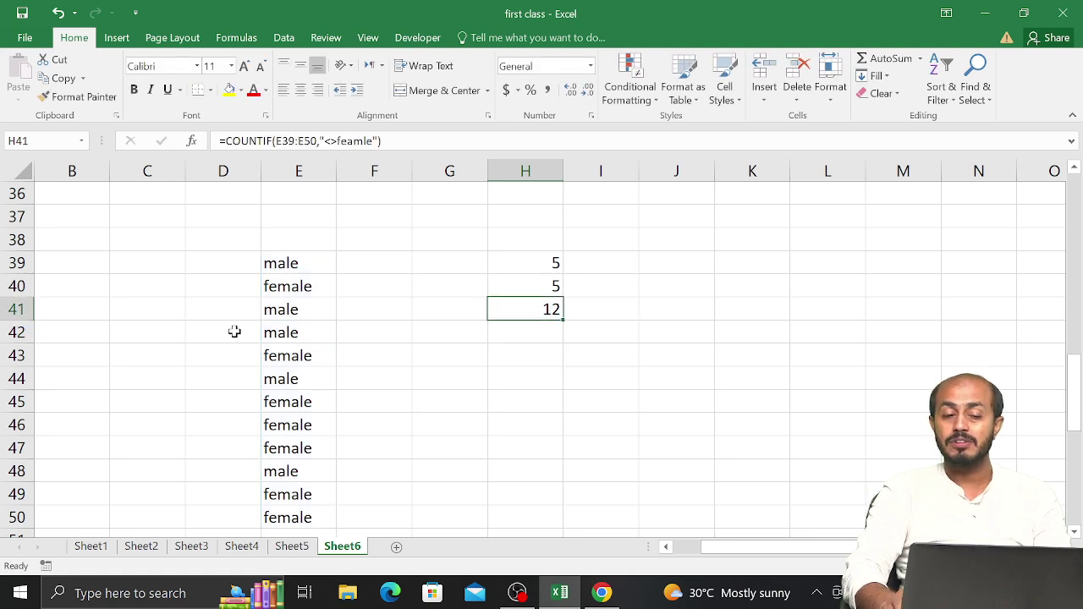
key(Left)
key(Left)
key(Left)
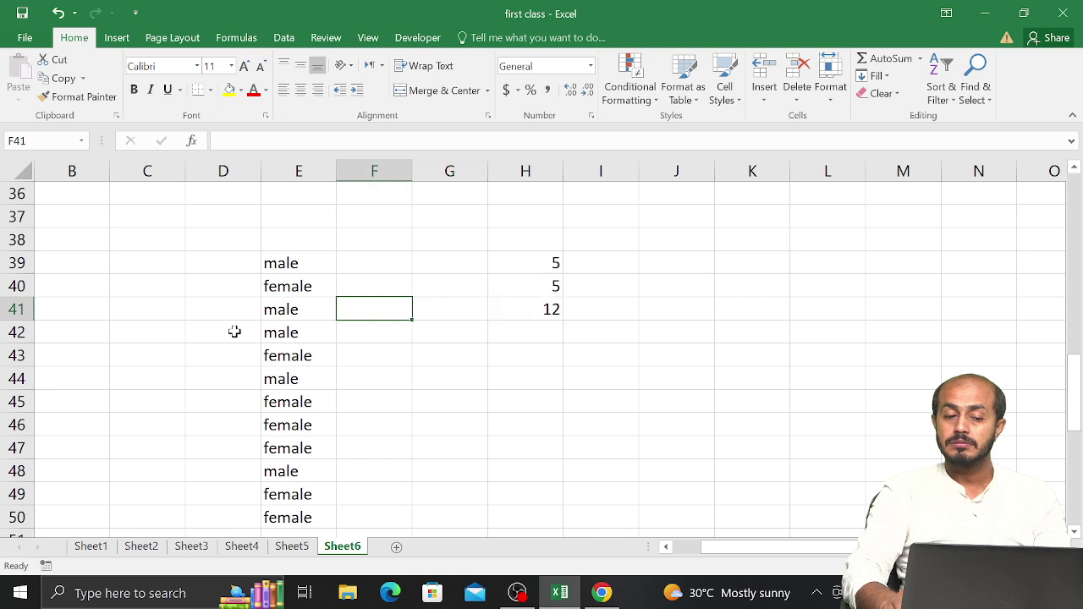
key(Down)
key(Up)
key(Right)
key(Right)
key(Right)
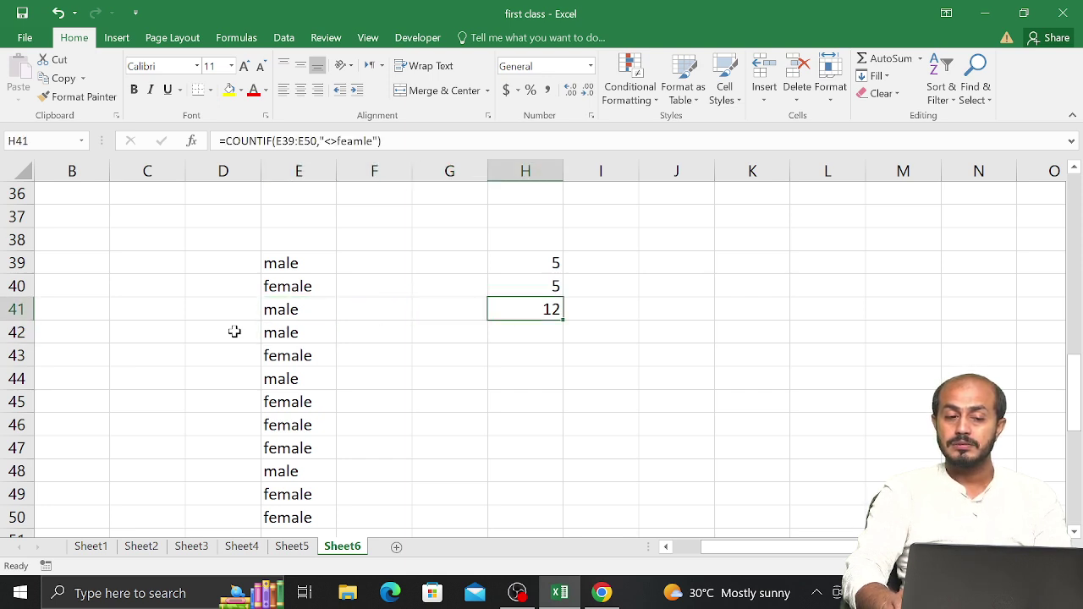
key(F2)
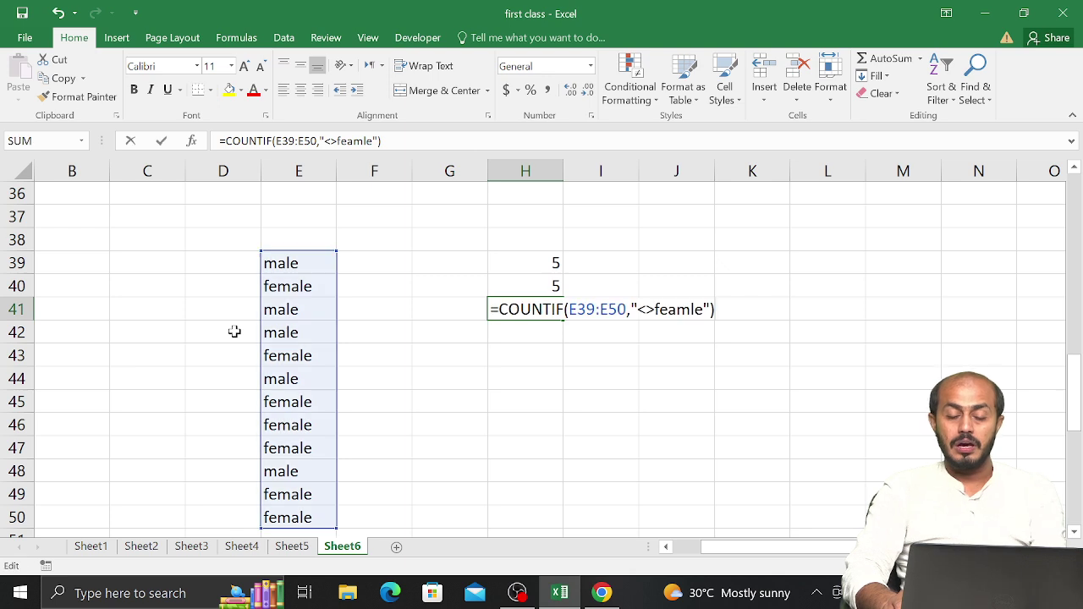
key(Left)
key(Left)
key(Left)
key(Left)
key(Left)
key(Left)
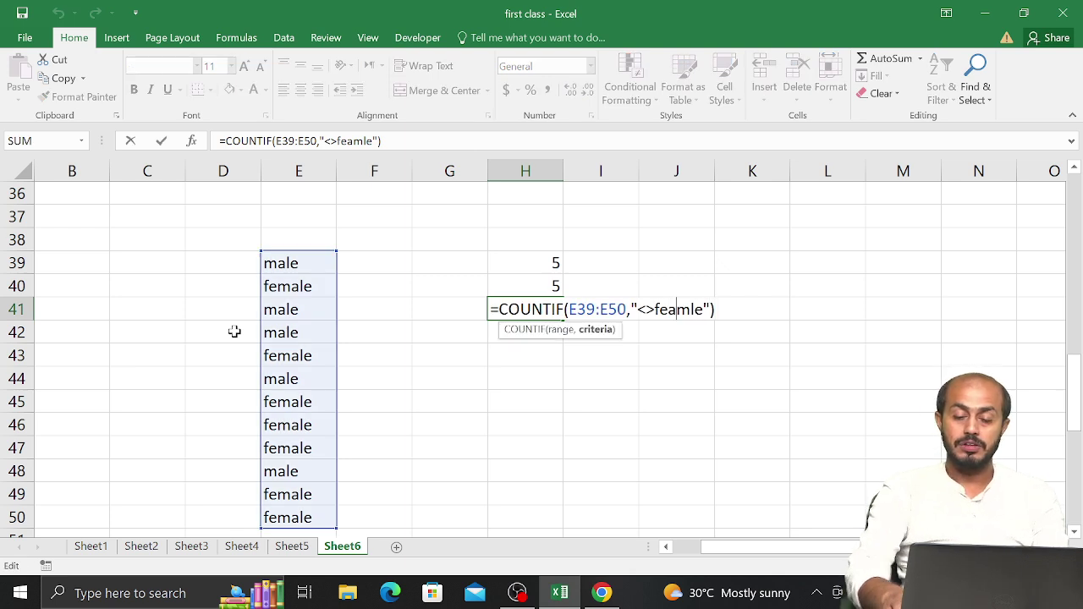
key(Delete)
key(Right)
text(a)
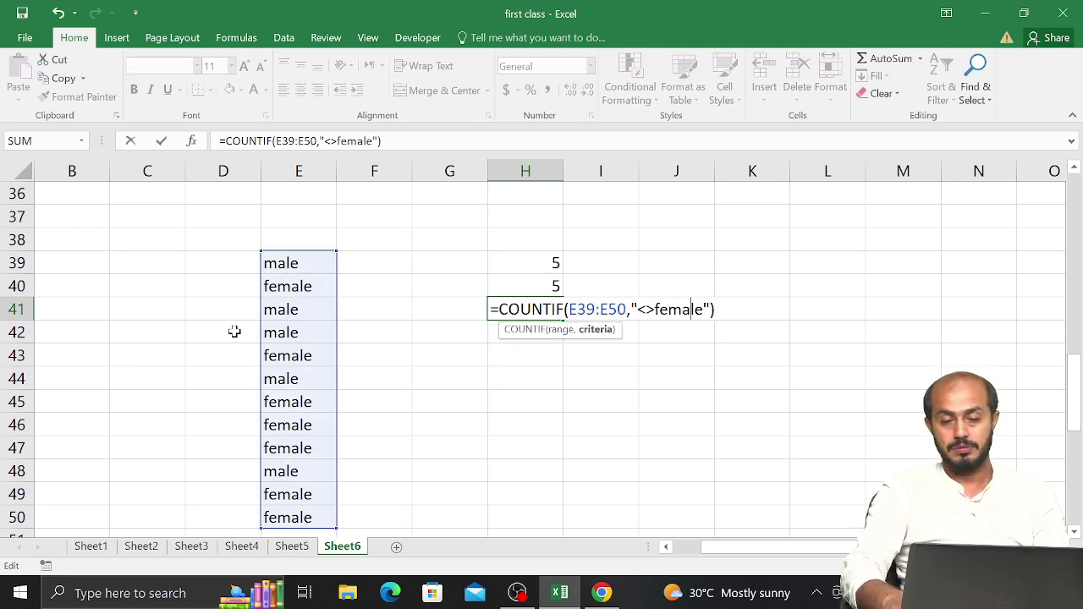
key(Return)
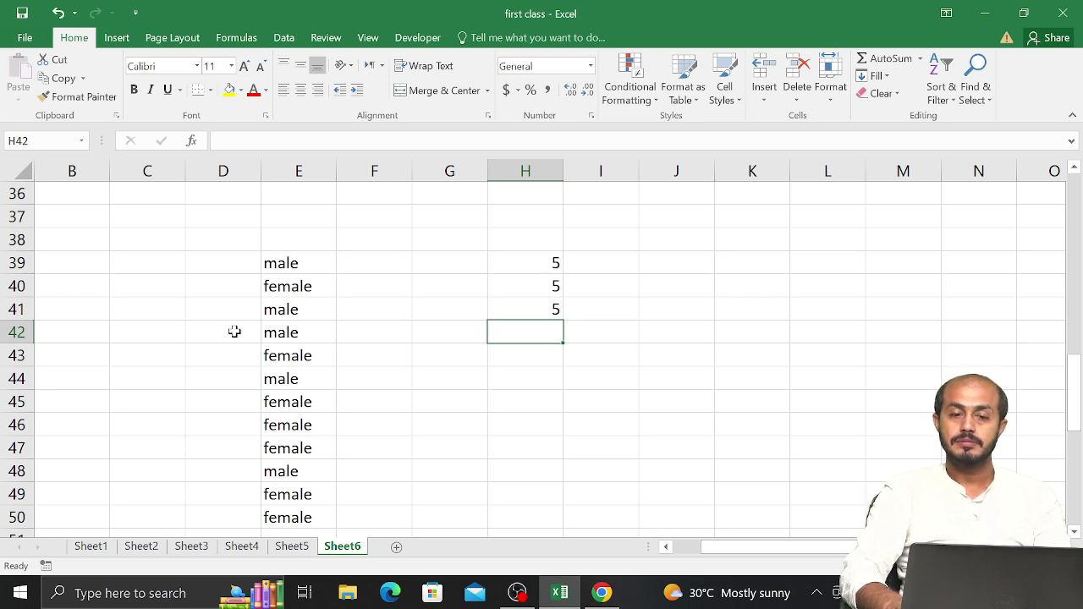
Step: Compare the COUNTIF criteria used in H39, H40 and H41
key(Up)
key(Up)
key(Up)
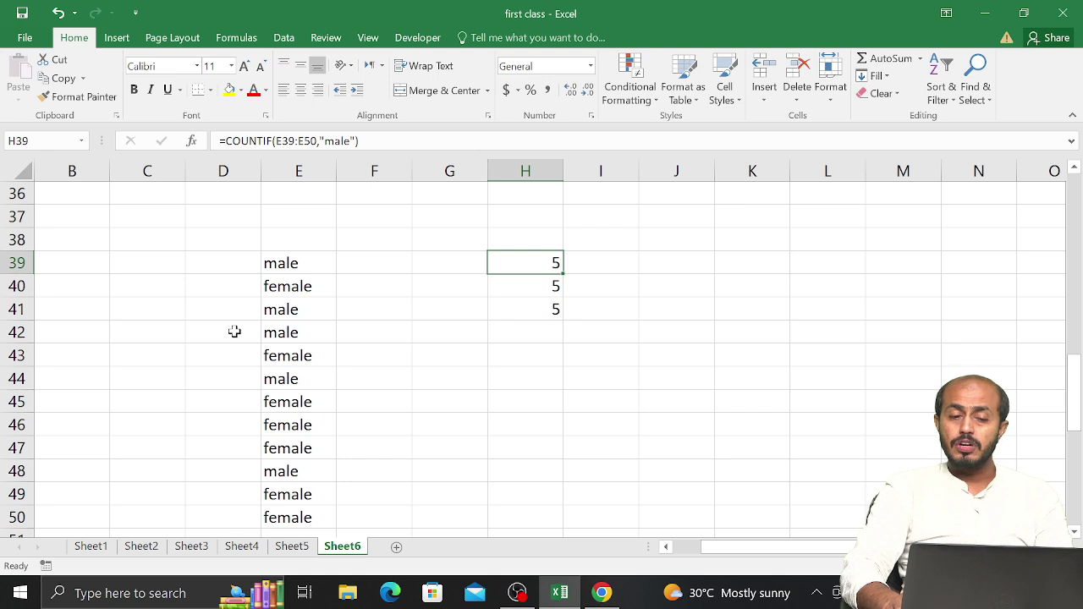
key(Down)
key(Down)
key(Up)
key(Up)
key(Down)
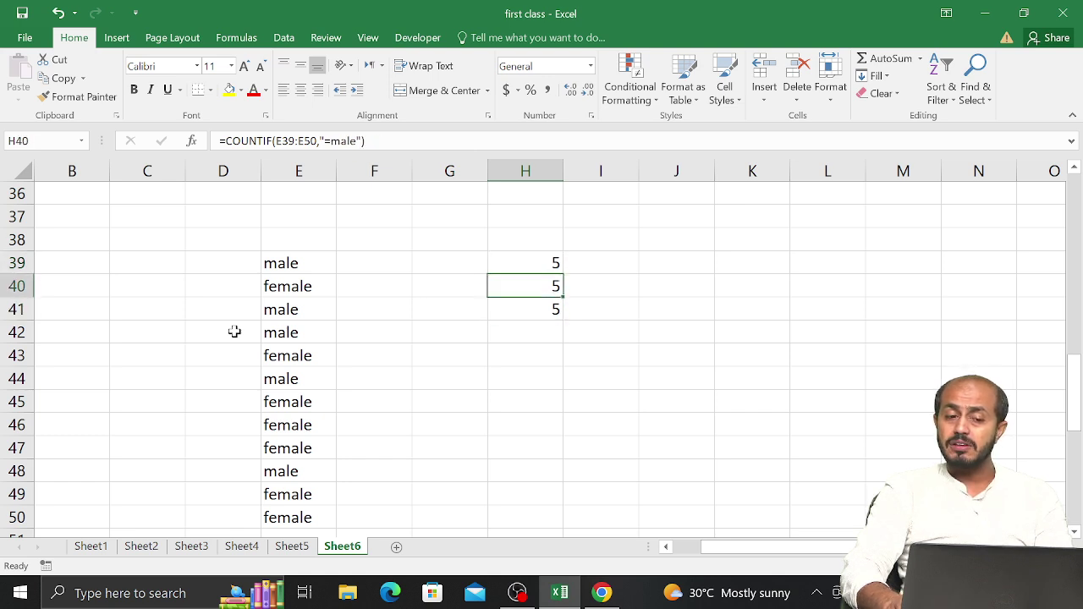
key(Down)
key(Down)
key(Up)
key(Up)
key(Up)
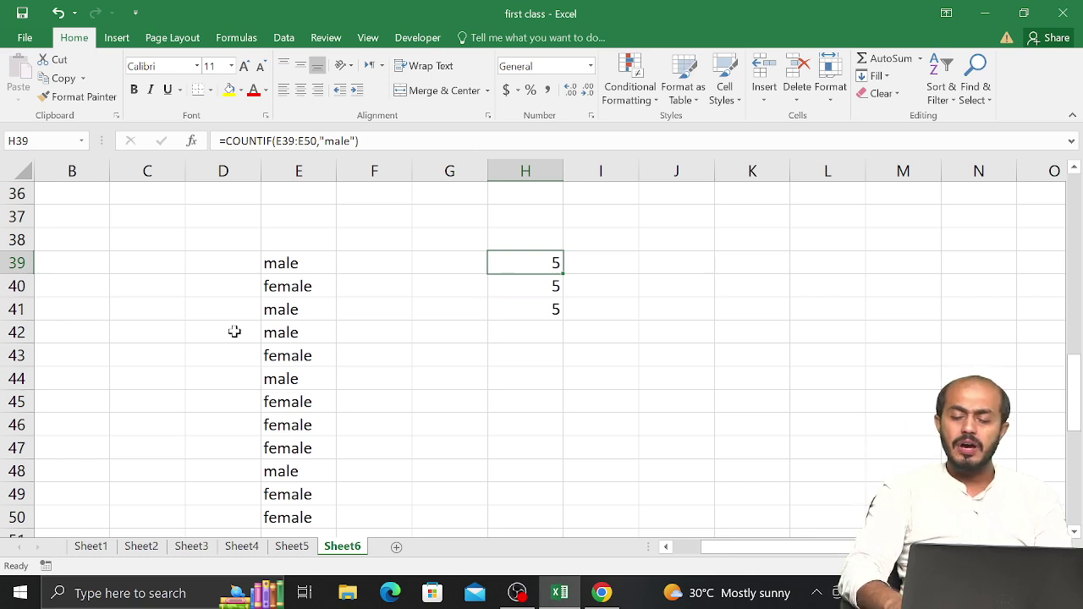
key(Down)
key(Down)
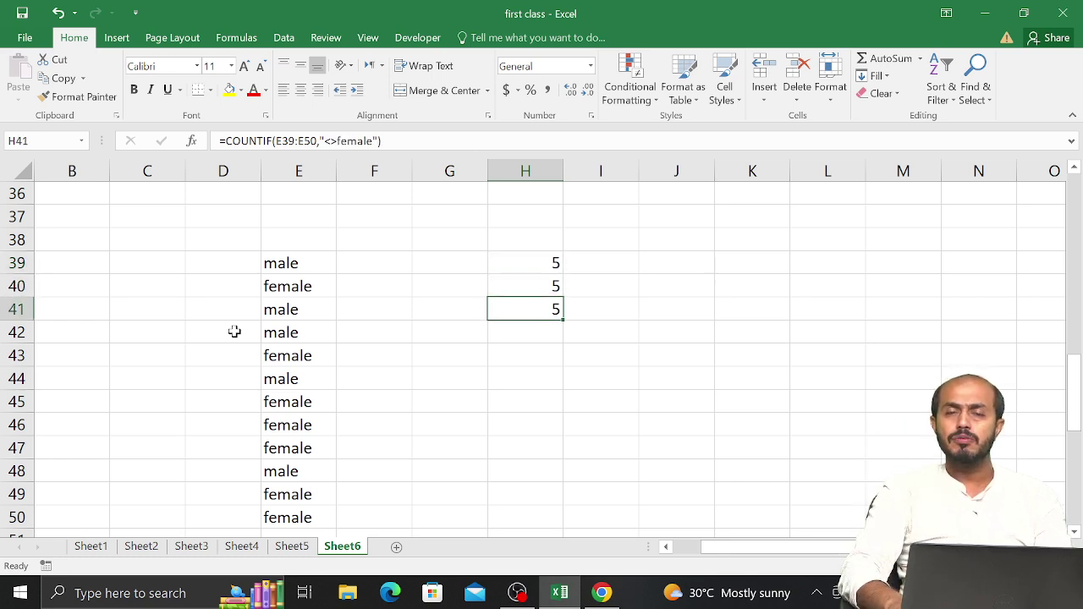
Step: Replace the entry in E43 with a person's first name and inspect the not-equal COUNTIF formula in H41
key(Left)
key(Left)
key(Left)
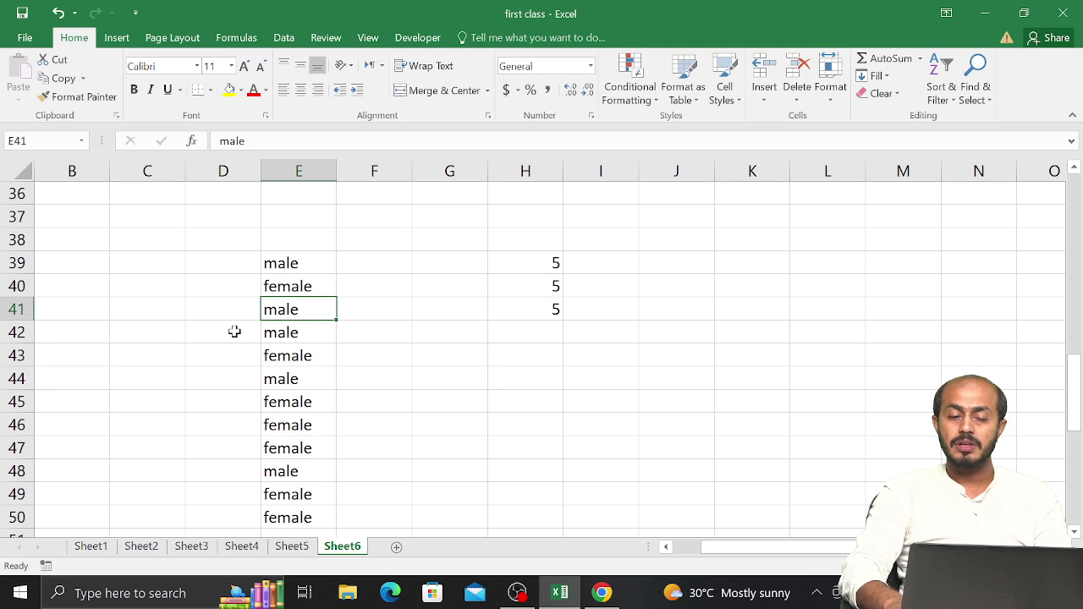
key(Down)
key(Down)
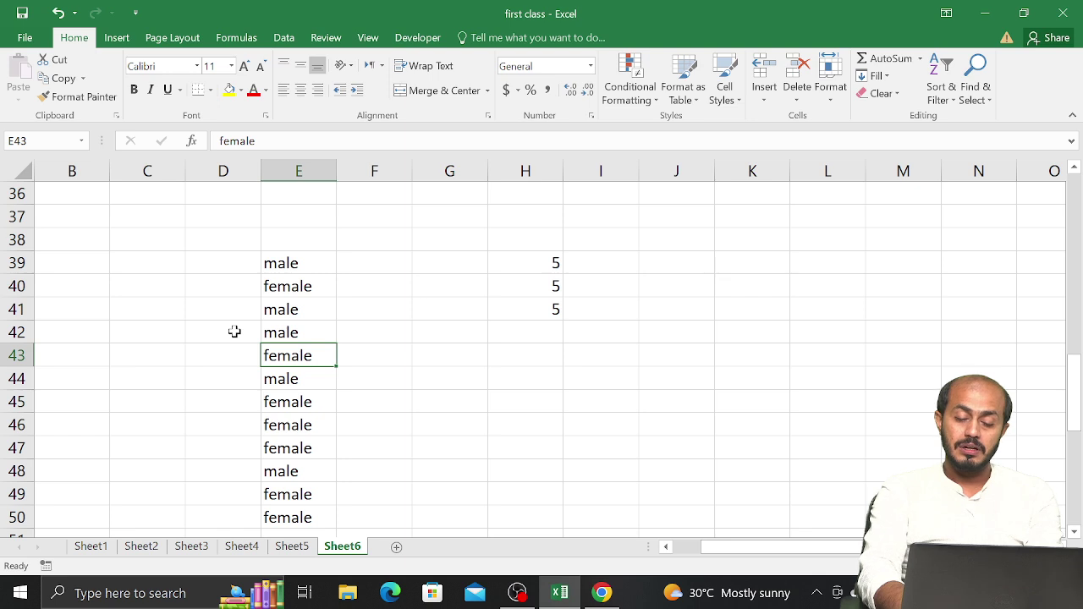
text(rizwa)
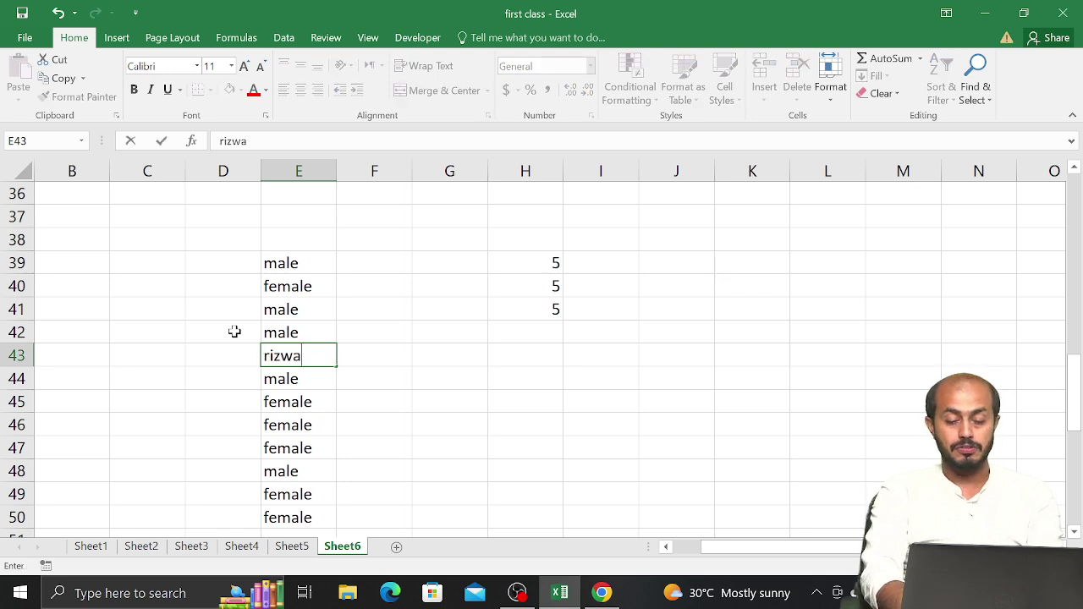
text(n)
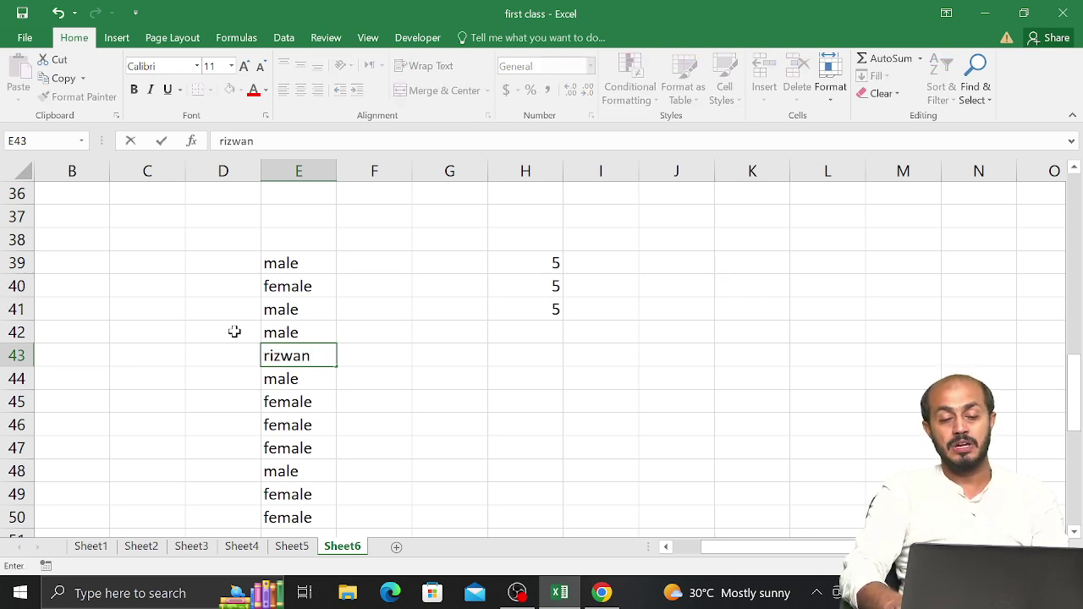
key(ctrl+Return)
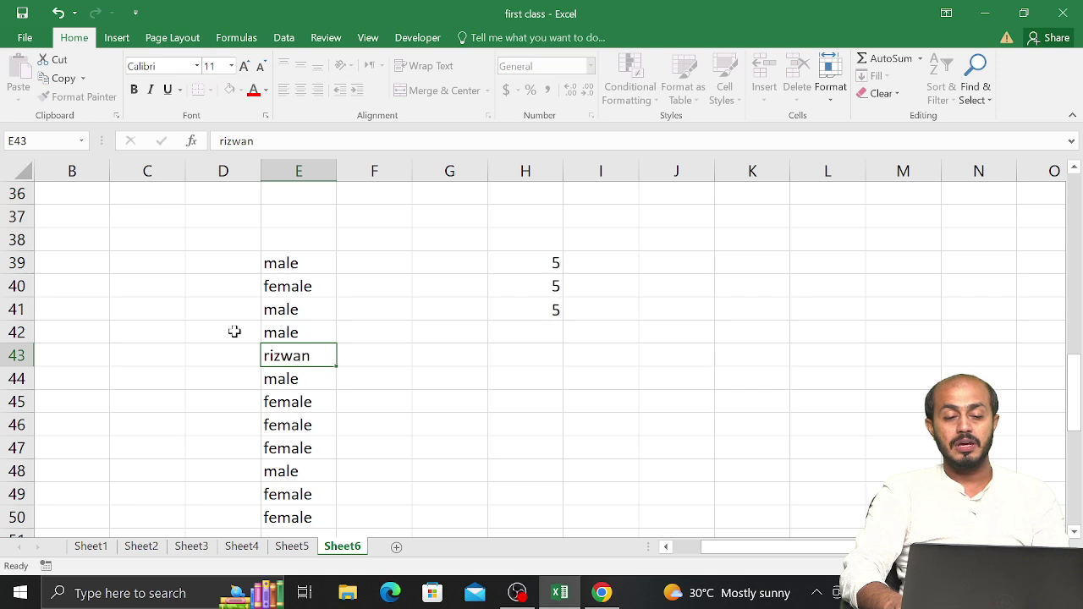
key(Right)
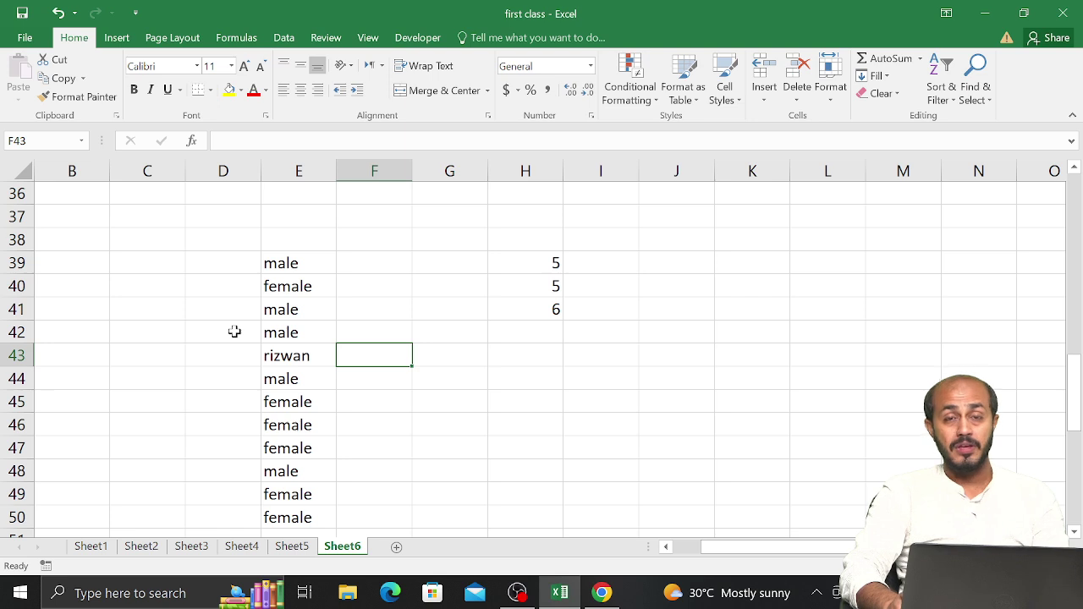
double_click(506, 307)
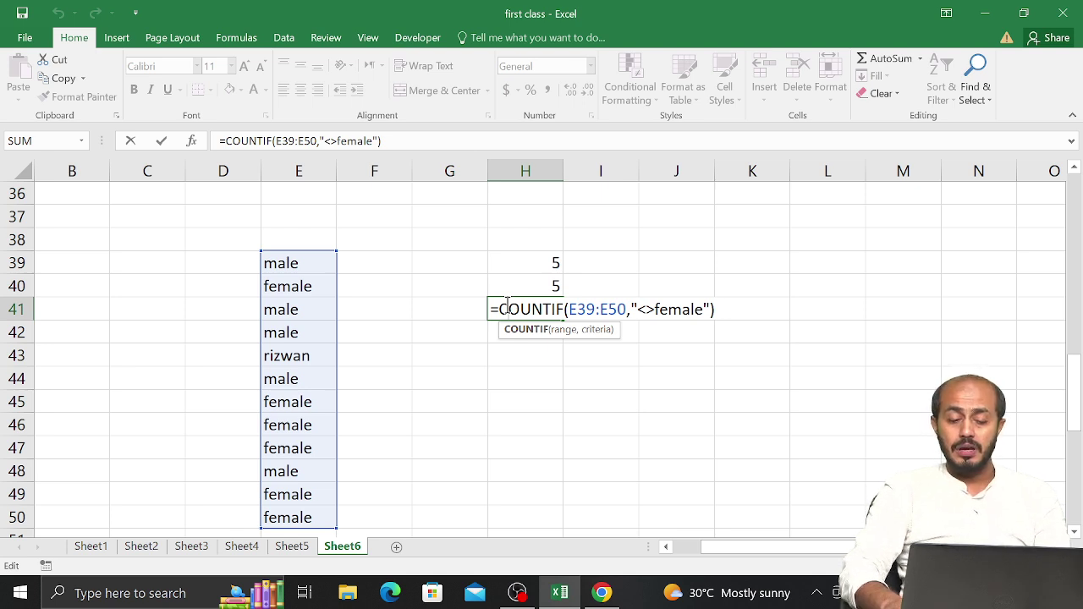
key(ctrl+Return)
Step: Return to the number table at the start of Sheet6 and examine the COUNTBLANK formulas in B7 and B8
key(Up)
key(Up)
key(Up)
key(Up)
key(Up)
key(Up)
key(Up)
key(Up)
key(Up)
key(Up)
key(Up)
key(Up)
key(Up)
key(Up)
key(Up)
key(Up)
key(Up)
key(Up)
key(Up)
key(Up)
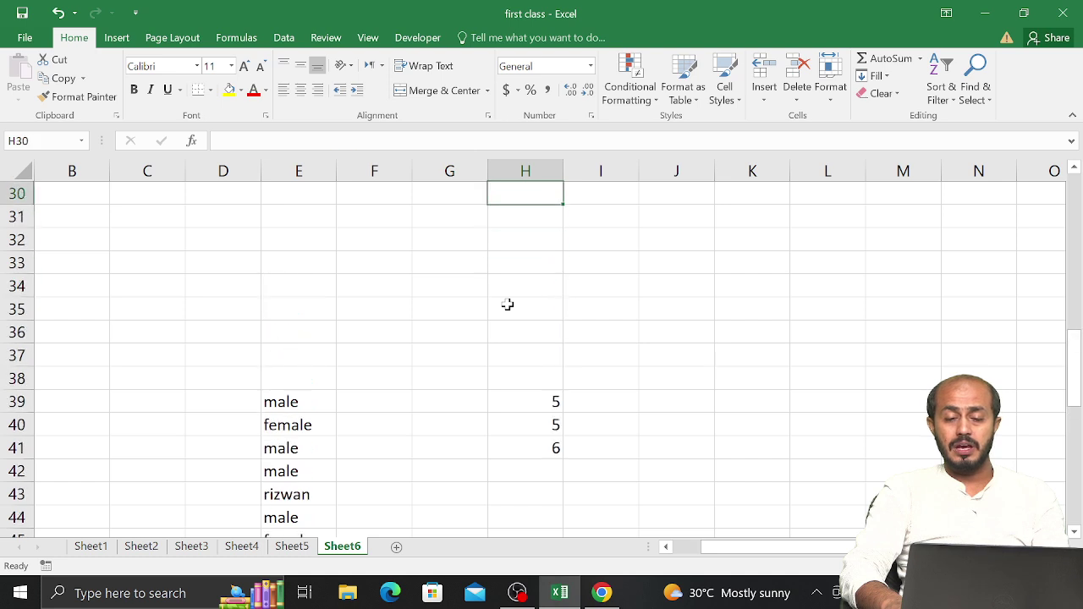
key(Down)
key(Down)
key(Down)
key(Down)
key(Down)
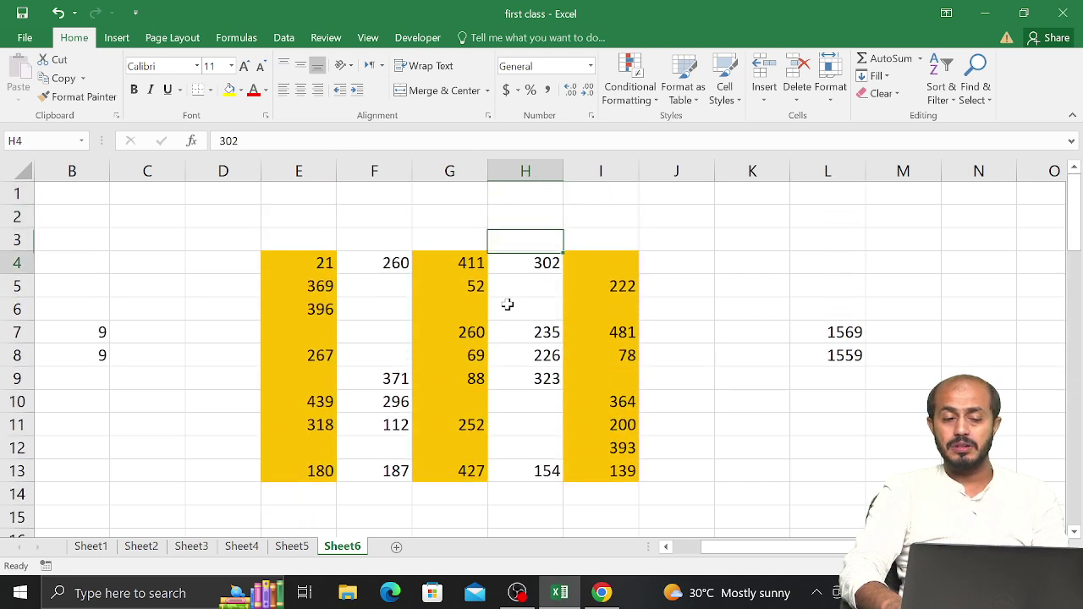
key(Left)
key(Left)
key(Left)
key(Left)
key(Left)
key(Down)
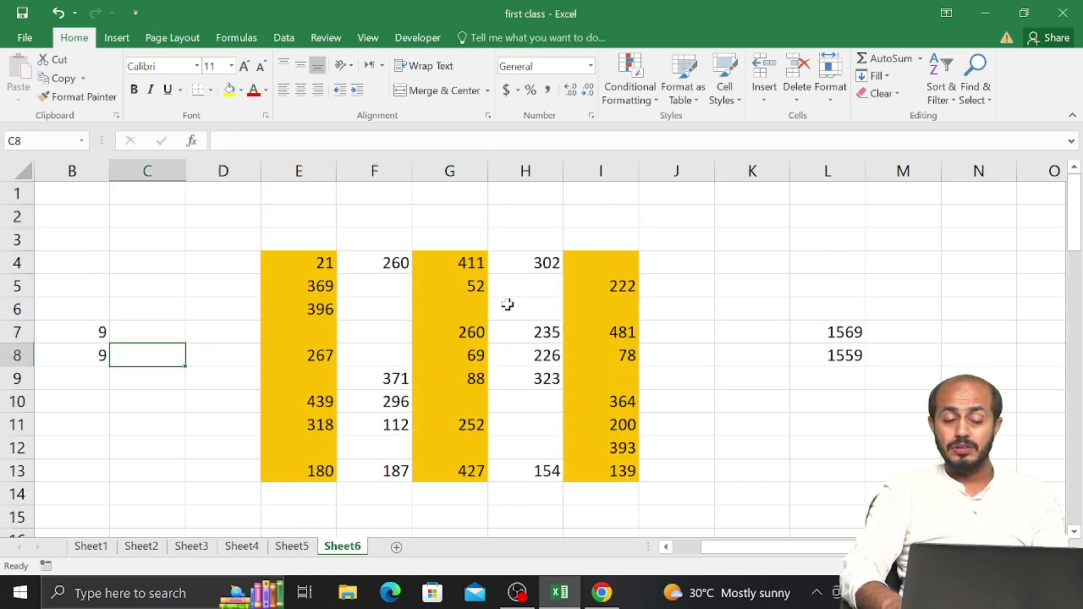
key(Left)
key(Up)
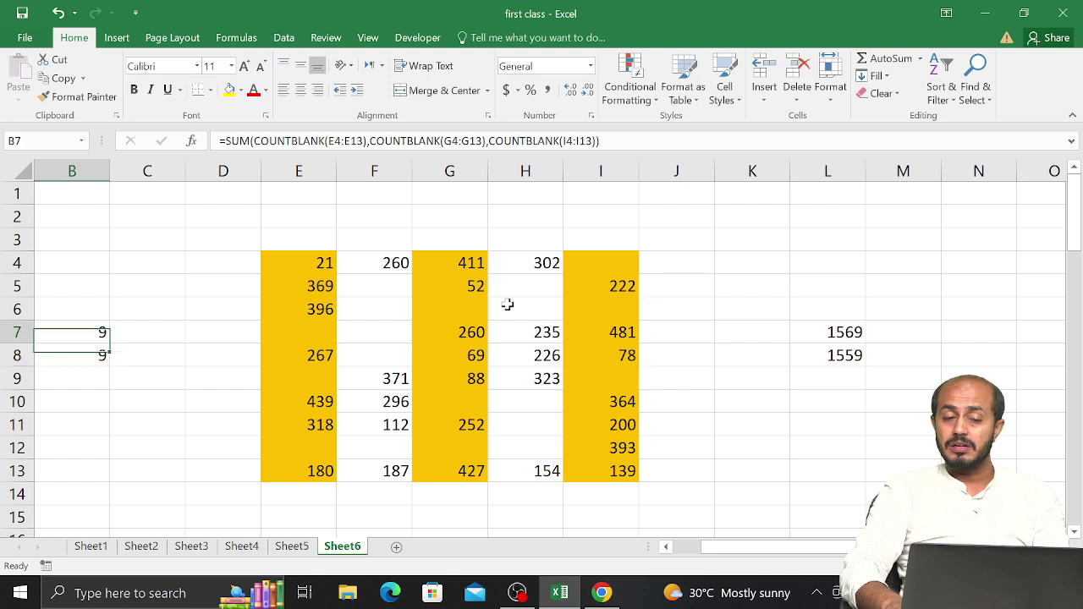
key(Down)
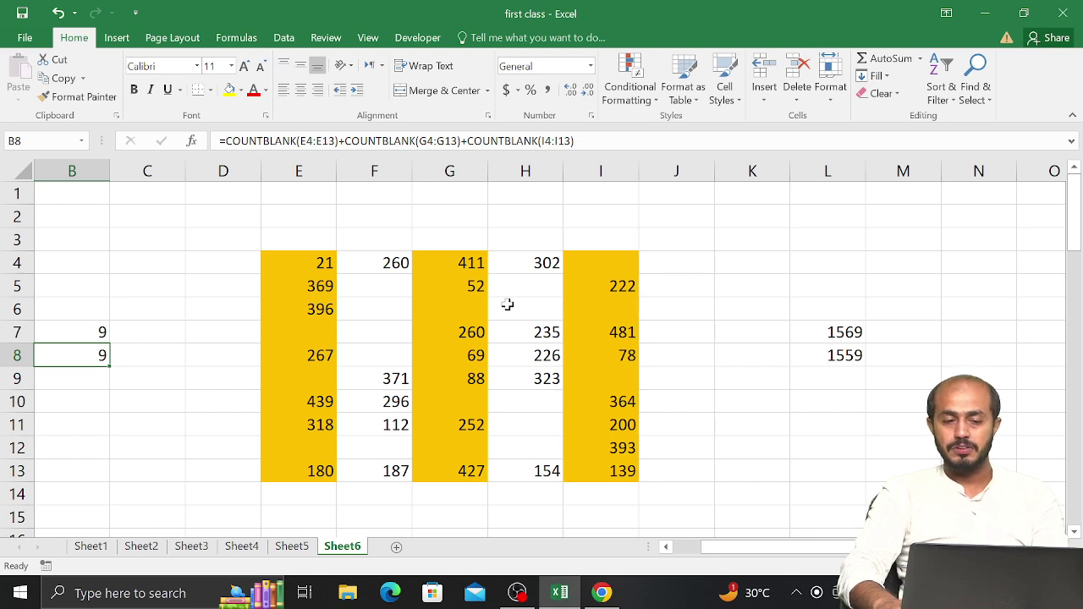
scroll(507, 305, left, 1)
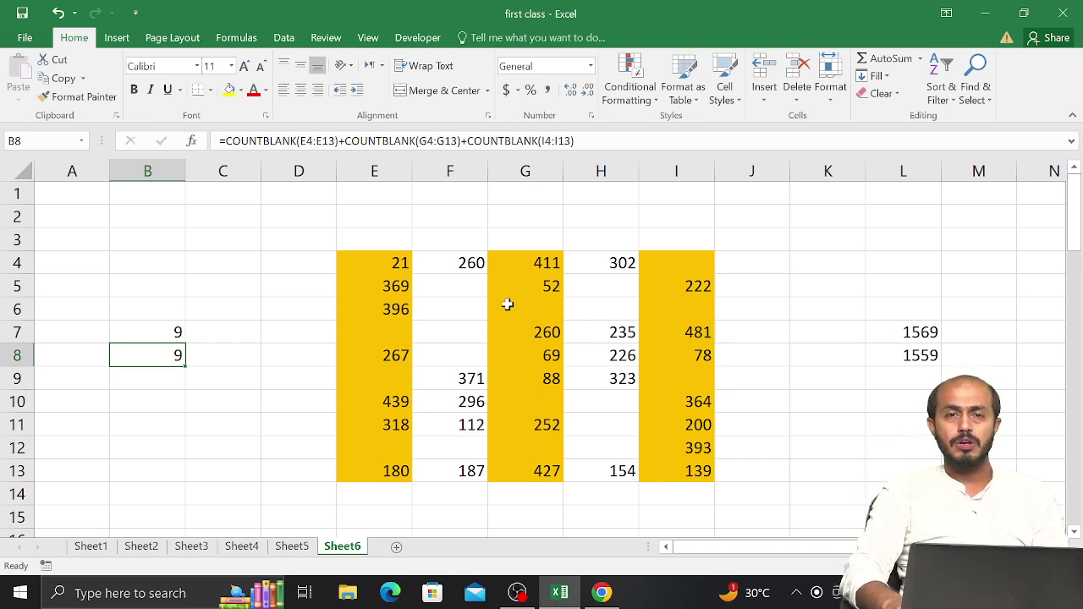
key(Down)
key(Down)
key(Down)
key(Down)
key(Down)
key(Down)
key(Down)
key(Down)
key(Down)
key(Down)
key(Down)
key(Down)
key(Down)
key(Down)
key(Down)
key(Down)
key(Down)
key(Down)
key(Down)
key(Down)
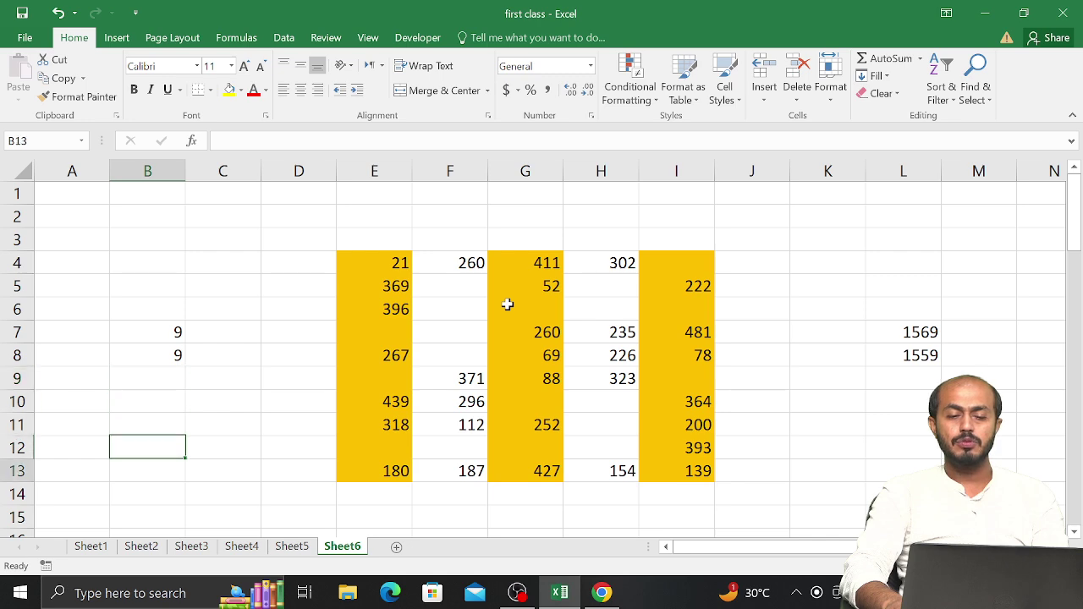
key(Up)
key(Up)
key(Up)
key(Up)
key(Up)
key(Up)
key(Up)
key(Up)
key(Up)
key(Up)
key(Up)
key(Up)
key(Up)
key(Up)
key(Up)
key(Up)
key(Up)
key(Up)
key(Up)
key(Up)
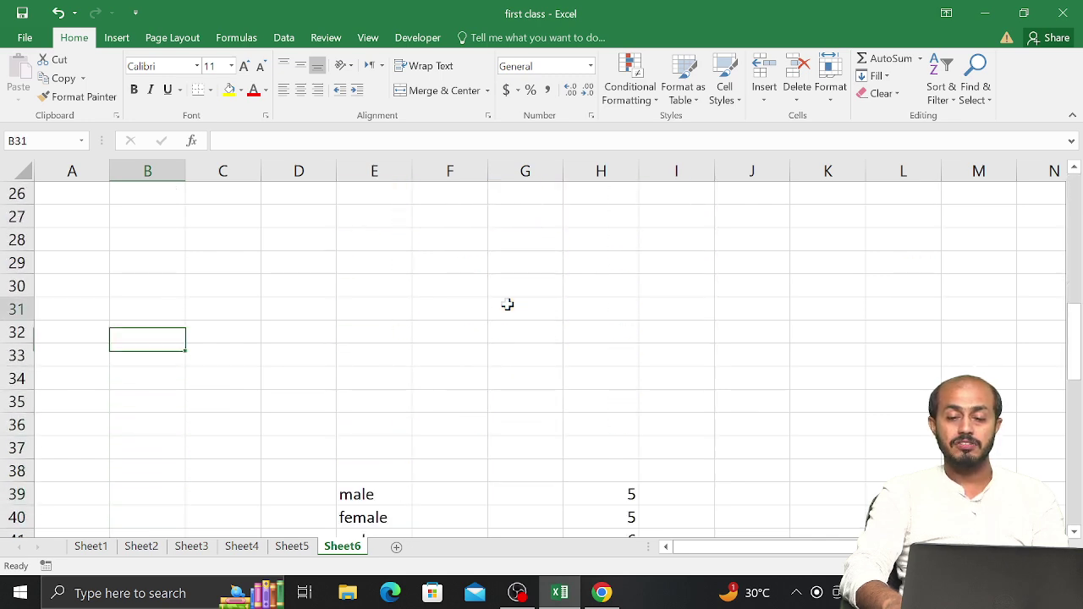
key(Up)
key(Up)
key(Up)
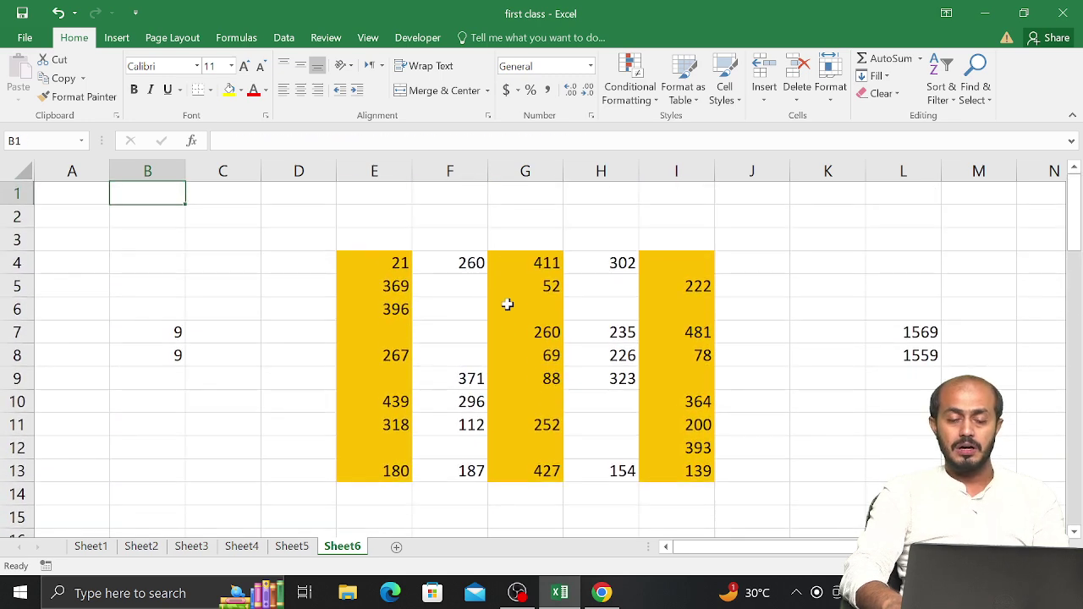
Step: Enter the formula =RANDBETWEEN(10,100) in E83, in the empty area well below the male/female list
key(Down)
key(Down)
key(Down)
key(Down)
key(Down)
key(Down)
key(Down)
key(Down)
key(Down)
key(Down)
key(Down)
key(Down)
key(Down)
key(Down)
key(Down)
key(Down)
key(Down)
key(Down)
key(Down)
key(Down)
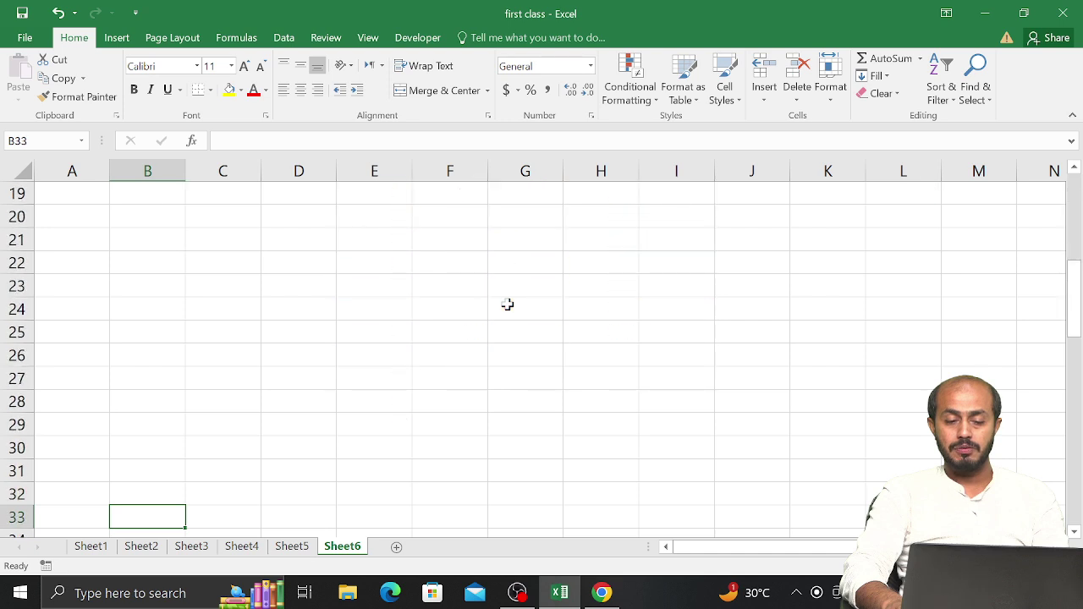
key(Down)
key(Down)
key(Down)
key(Down)
key(Down)
key(Down)
key(Down)
key(Down)
key(Down)
key(Down)
key(Down)
key(Down)
key(Down)
key(Down)
key(Down)
key(Down)
key(Down)
key(Down)
key(Down)
key(Down)
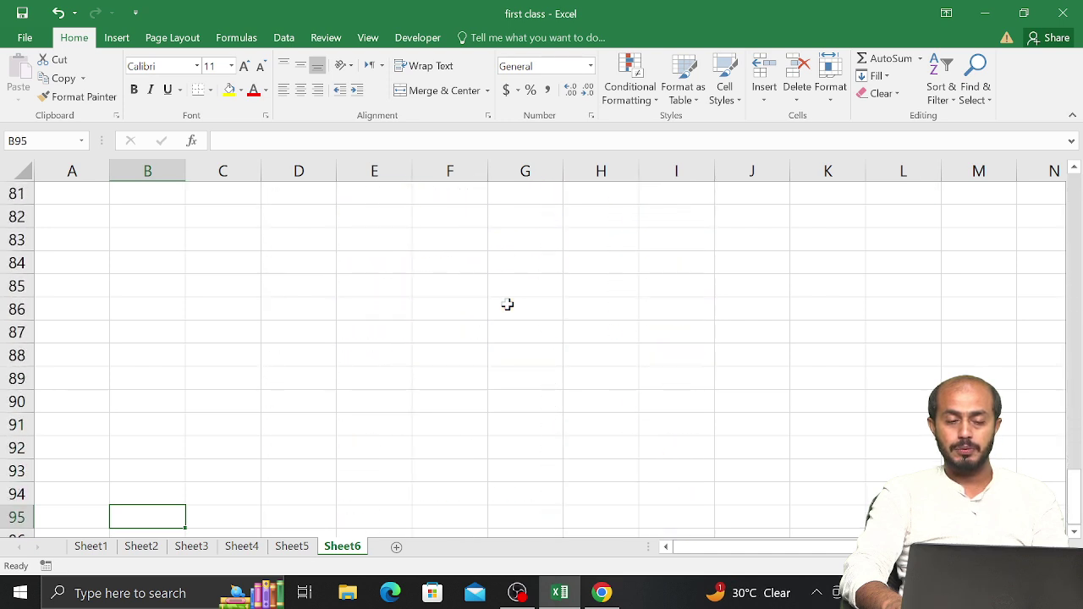
key(Up)
key(Right)
key(Right)
key(Right)
key(Up)
key(Up)
key(Up)
key(Up)
key(Up)
key(Up)
key(Up)
key(Up)
key(Up)
key(Up)
key(Up)
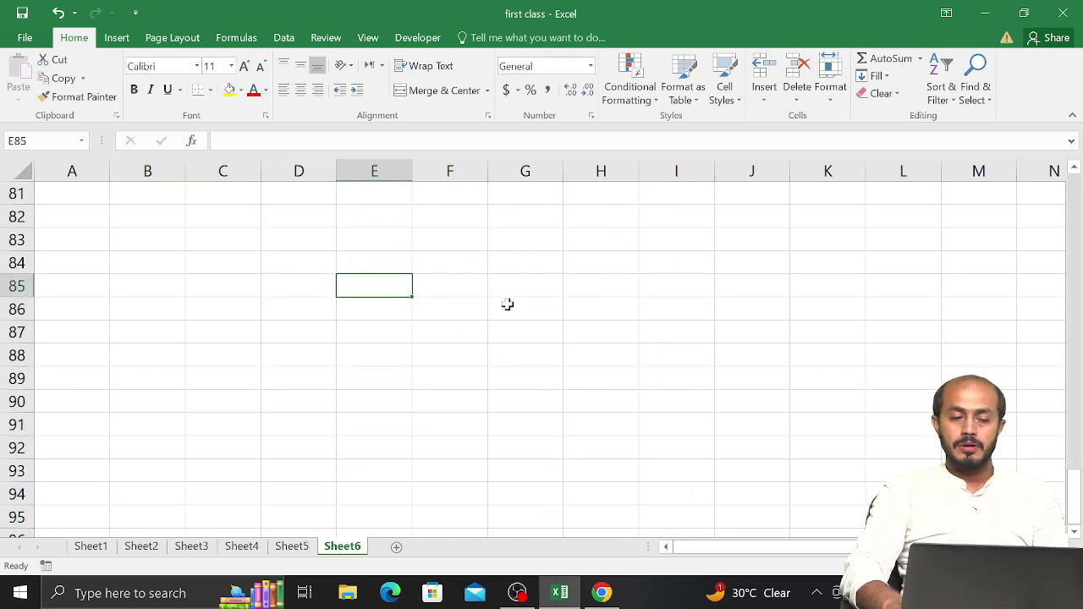
text(=co)
key(BackSpace)
key(BackSpace)
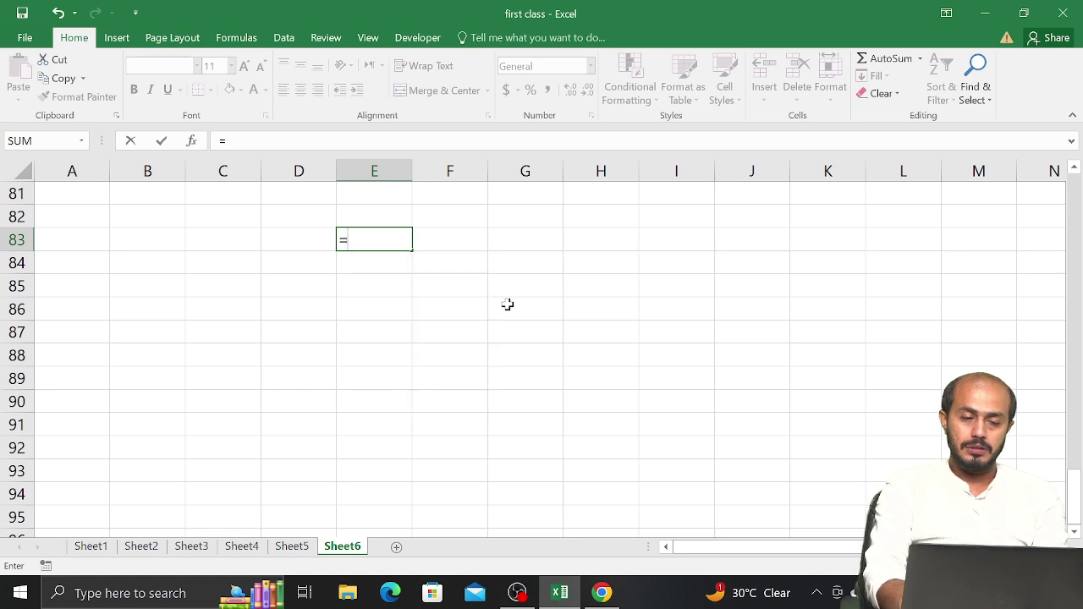
text(rab)
key(BackSpace)
text(n)
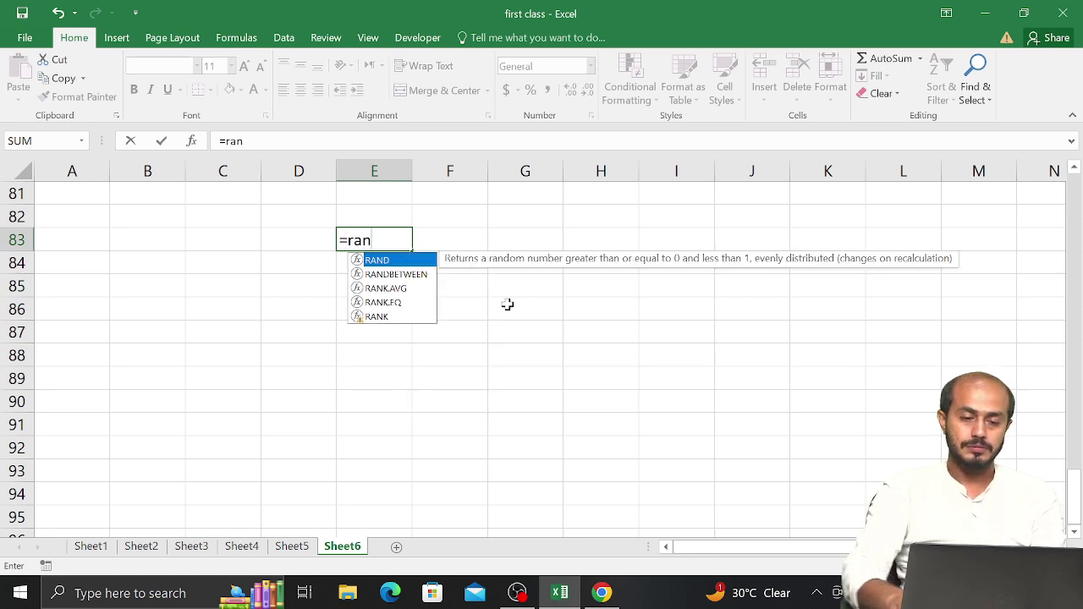
key(Down)
key(Tab)
text(10)
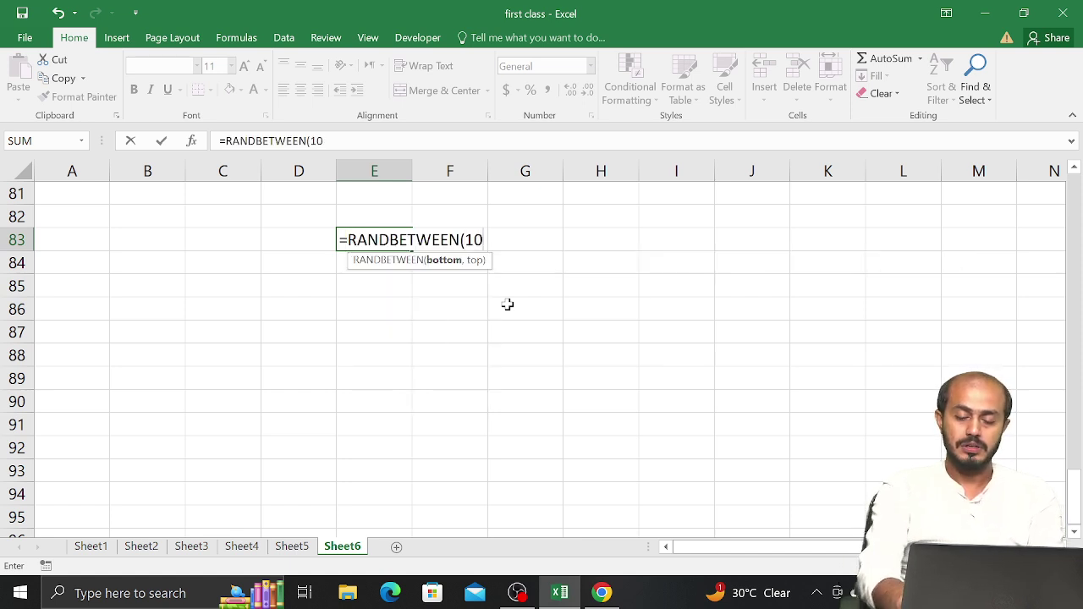
text(,100))
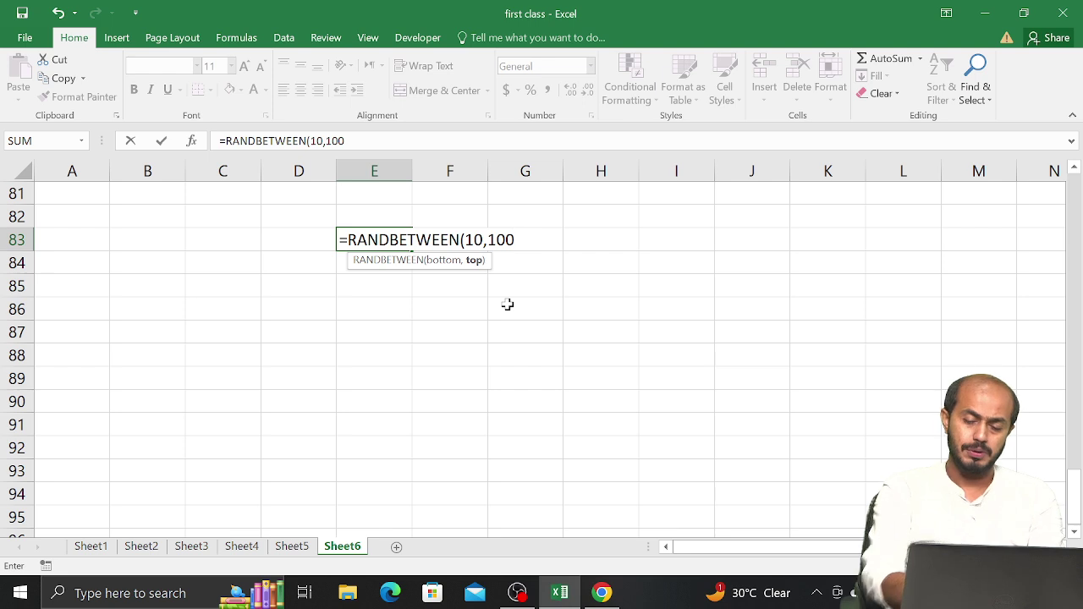
key(Return)
Step: Fill the RANDBETWEEN formula from E83 down to E94
key(Up)
key(shift+Down)
key(shift+Down)
key(shift+Down)
key(shift+Down)
key(shift+Down)
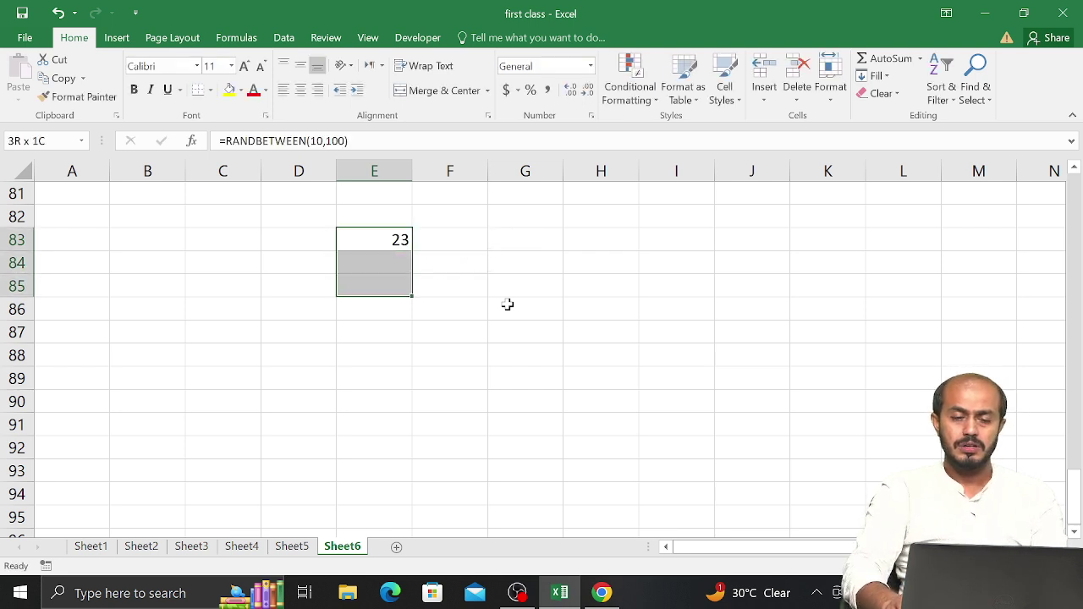
key(shift+Down)
key(shift+Down)
key(shift+Down)
key(shift+Down)
key(shift+Down)
key(shift+Down)
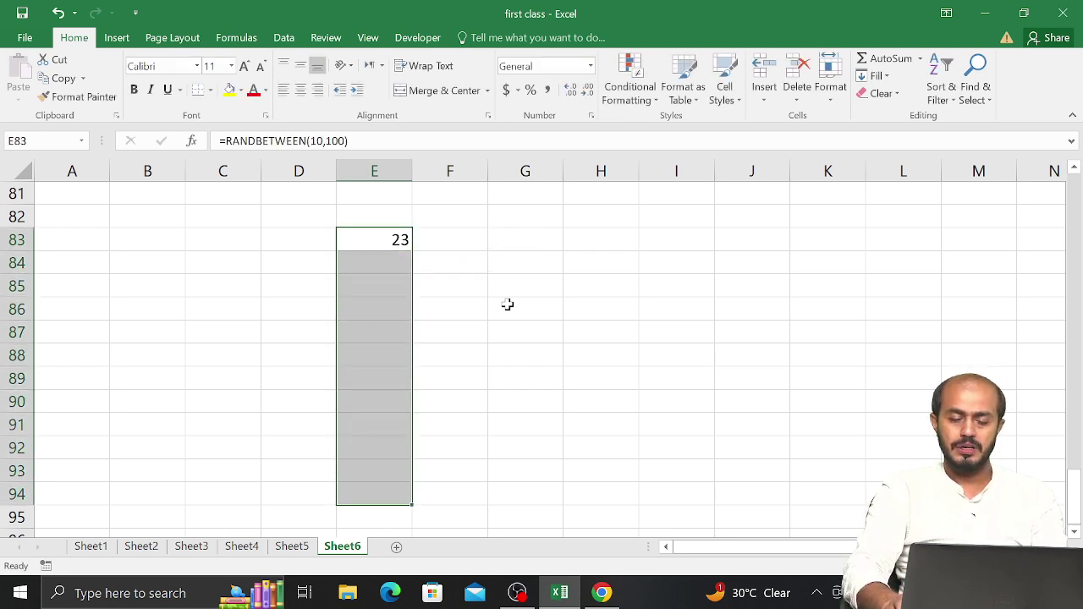
key(ctrl+d)
Step: Convert the random-number formulas in E83:E94 to fixed values by pasting them over themselves as values only
key(ctrl+c)
key(ctrl+v)
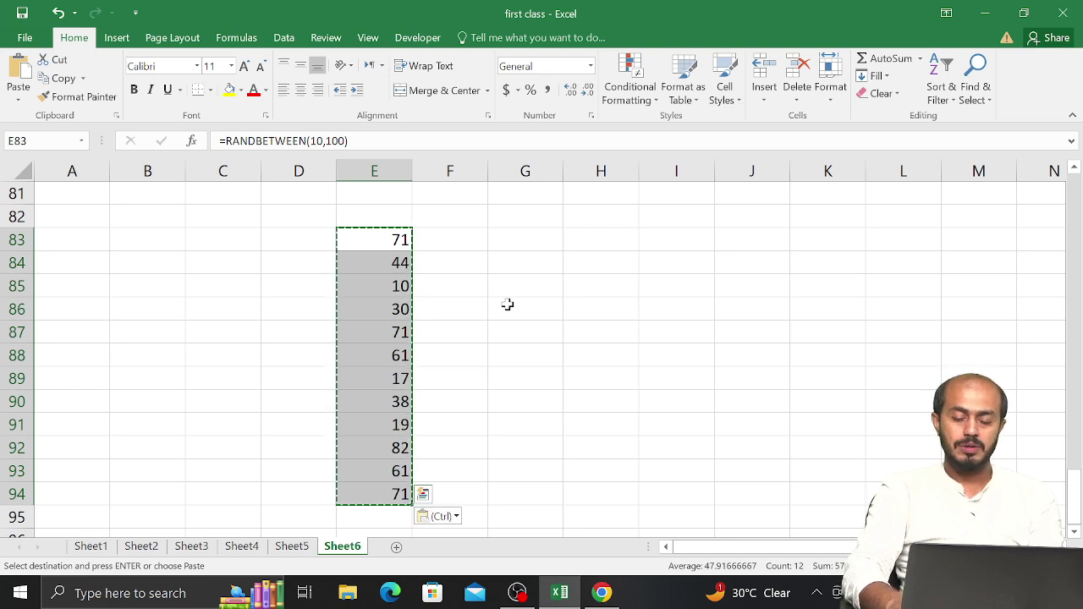
key(ctrl)
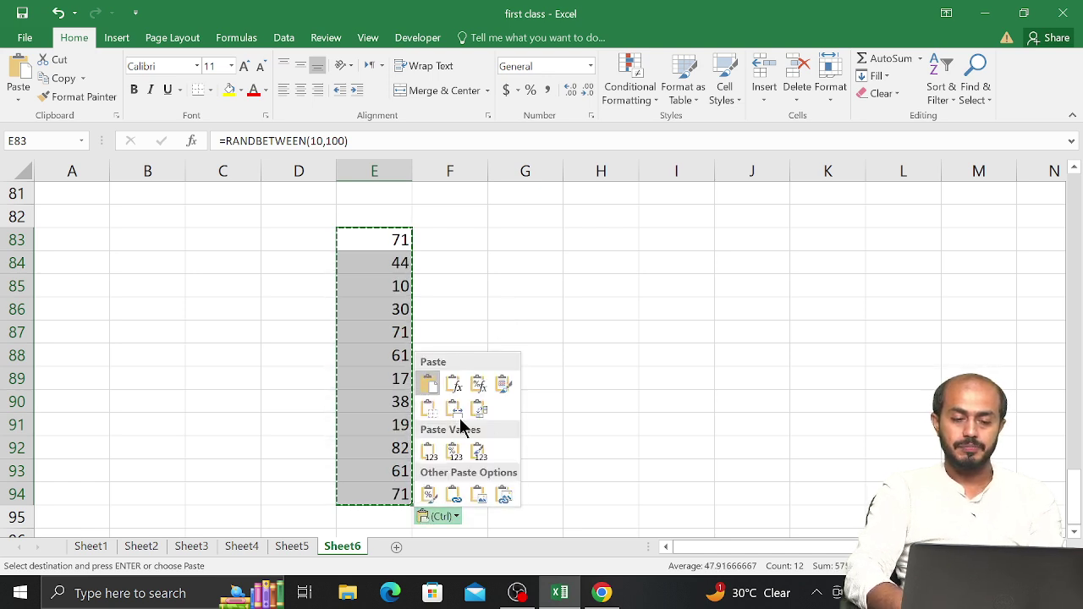
click(427, 454)
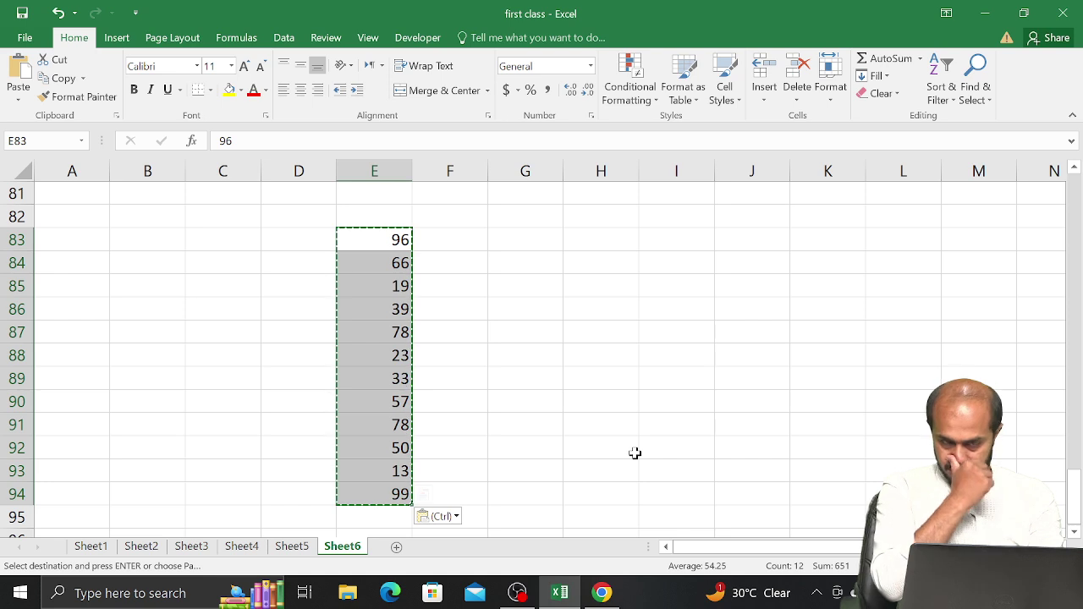
key(Escape)
Step: Enter =COUNTIF(E83:E94,">50") in H86 to count the numbers greater than 50
key(Right)
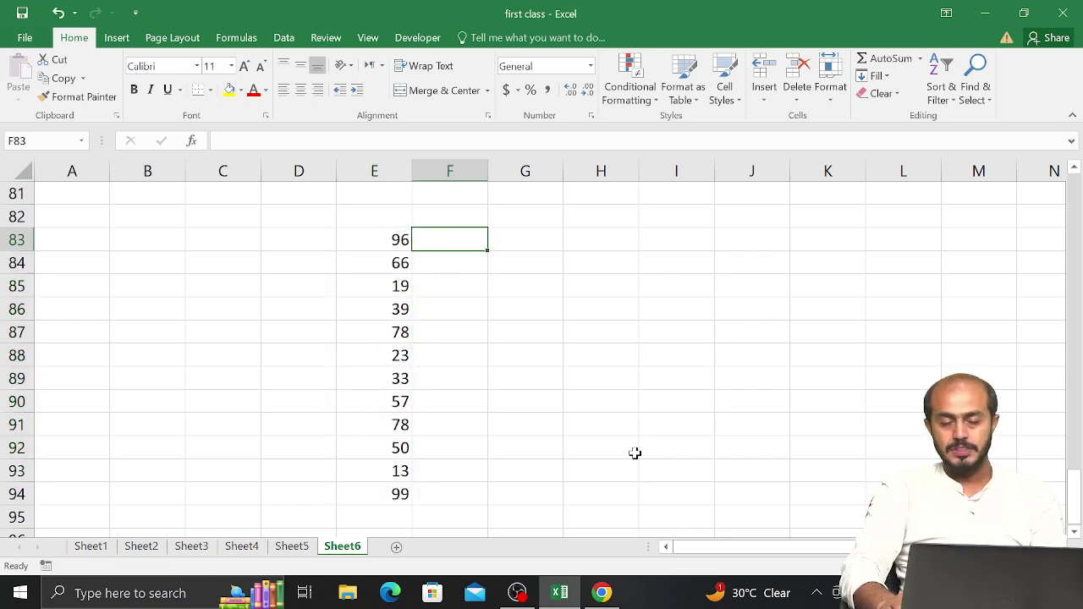
key(Right)
key(Right)
key(Down)
key(Down)
key(Down)
key(Left)
key(Right)
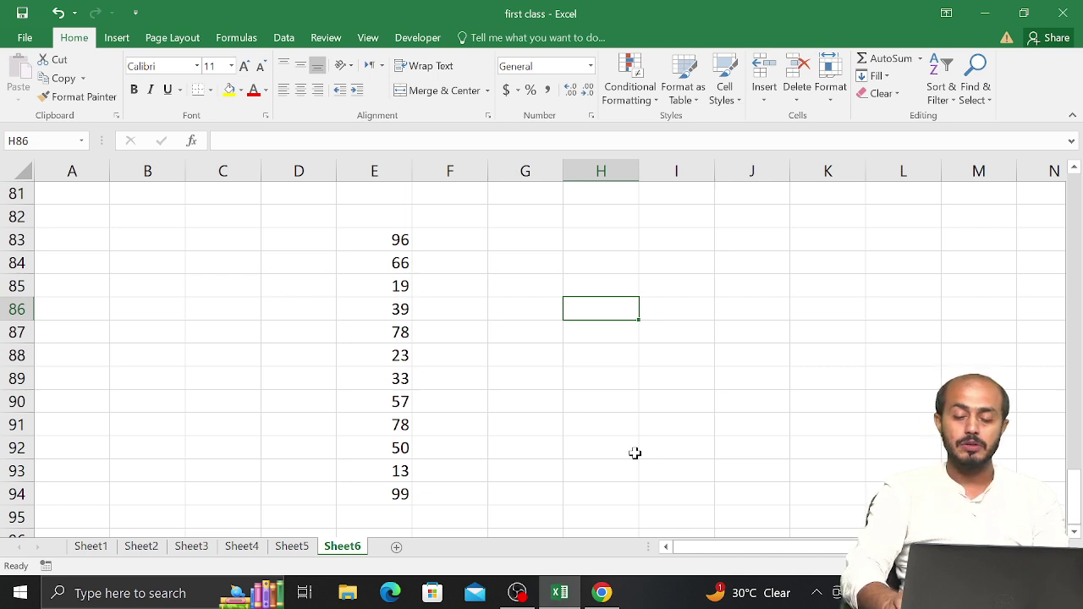
text(=coun)
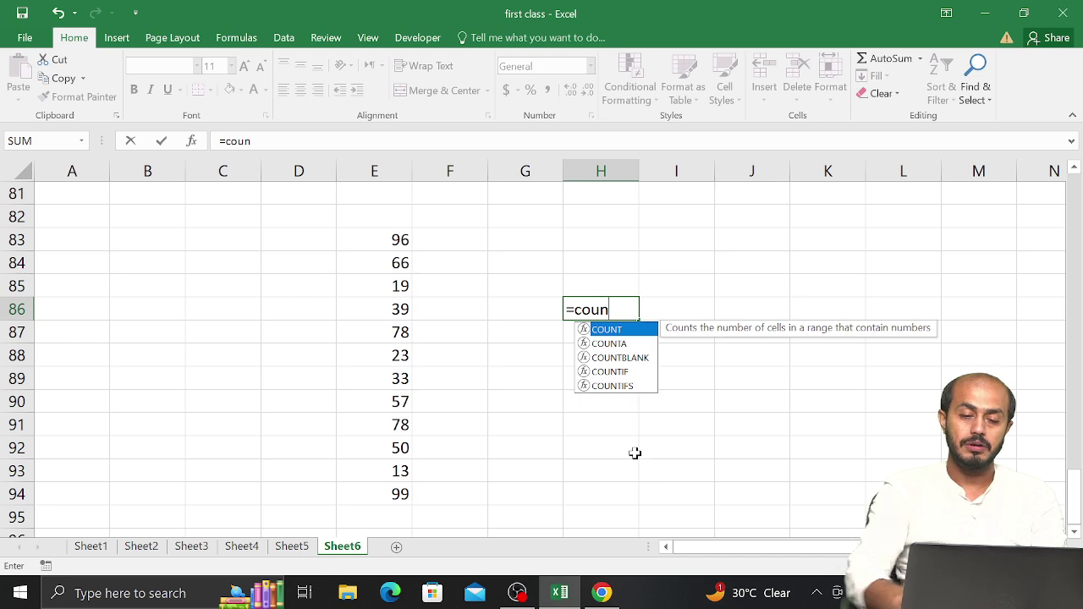
key(Down)
key(Down)
key(Down)
key(Tab)
key(Left)
key(Left)
key(Left)
key(Up)
key(Up)
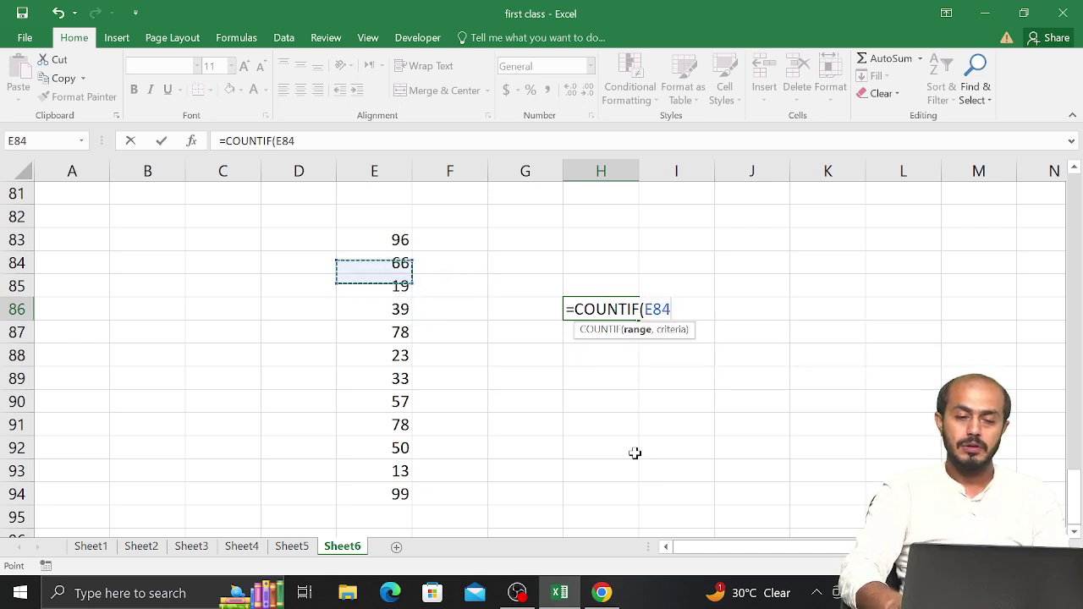
key(Up)
key(ctrl+shift+Down)
text(,)
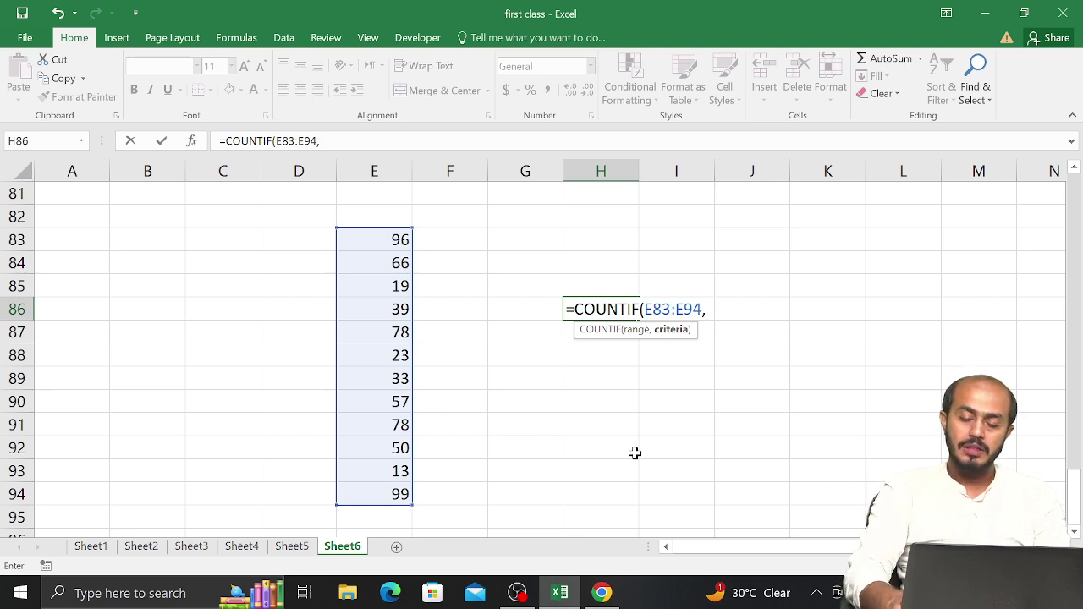
text(")
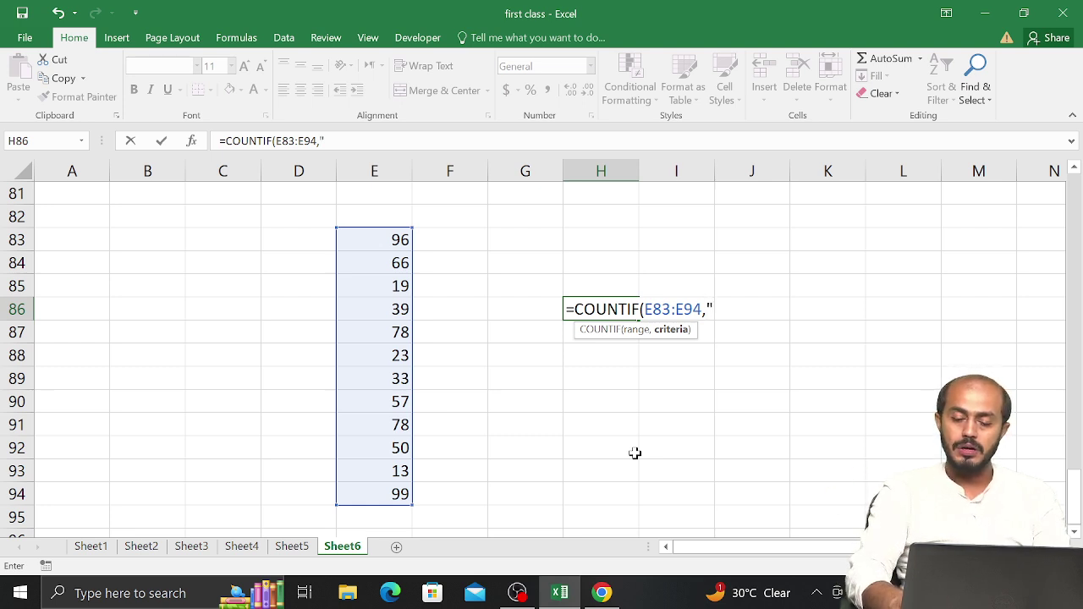
text(>)
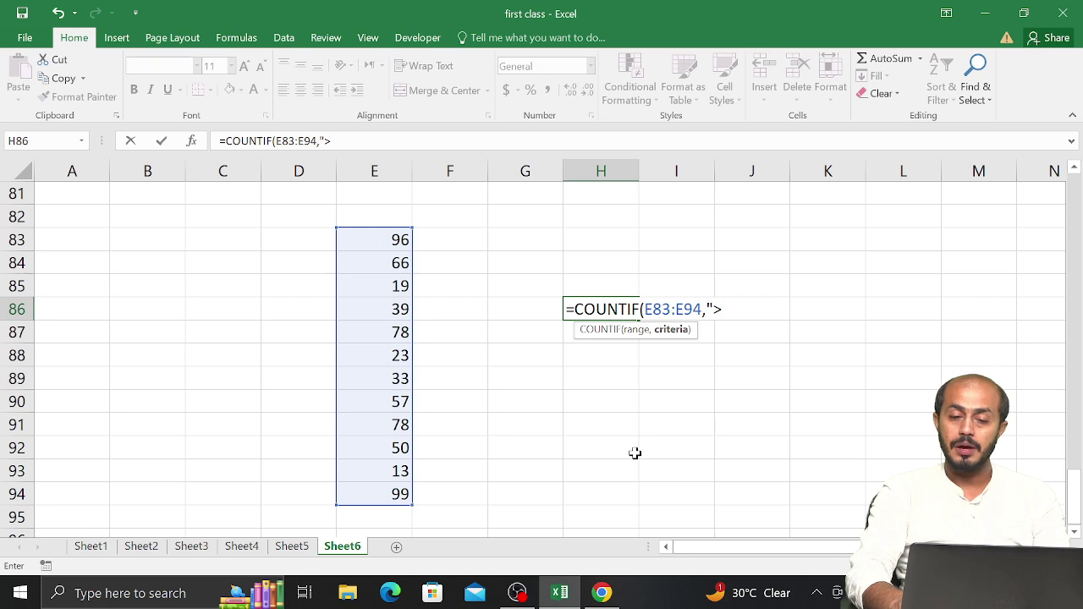
text(50)
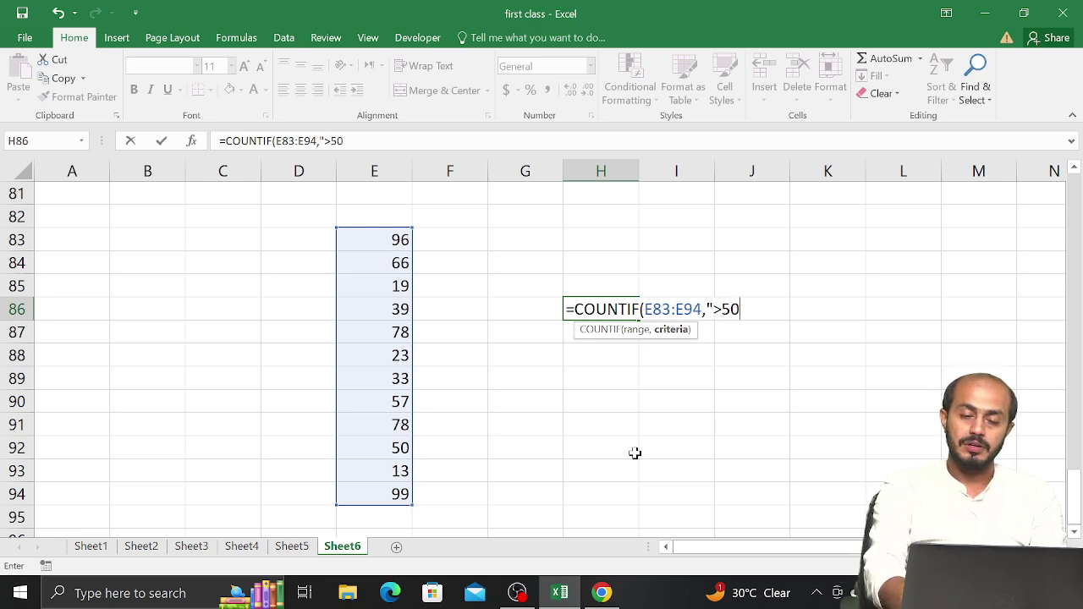
text("))
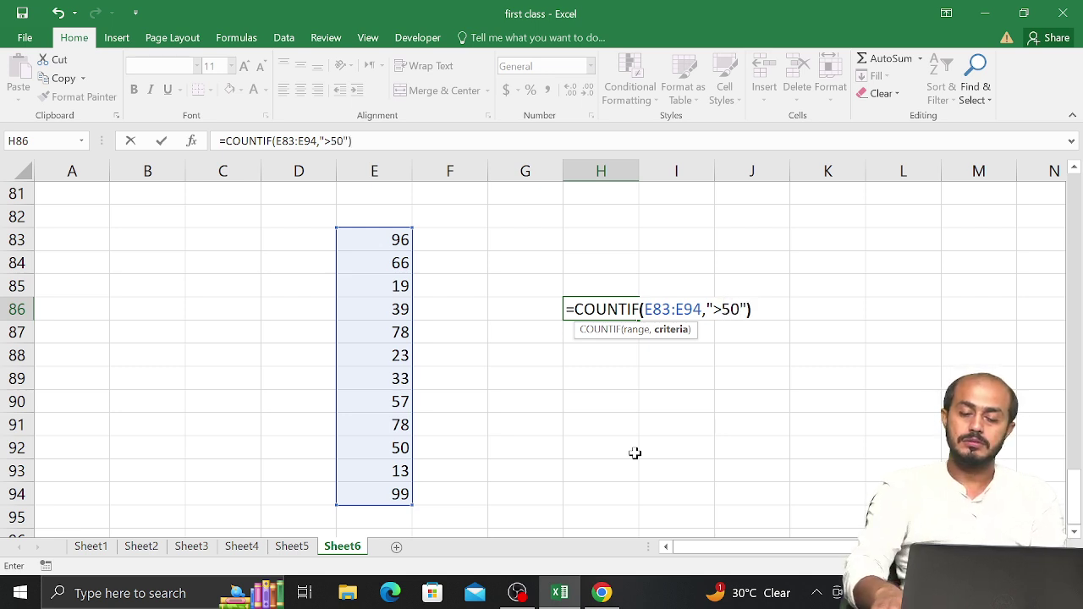
key(Return)
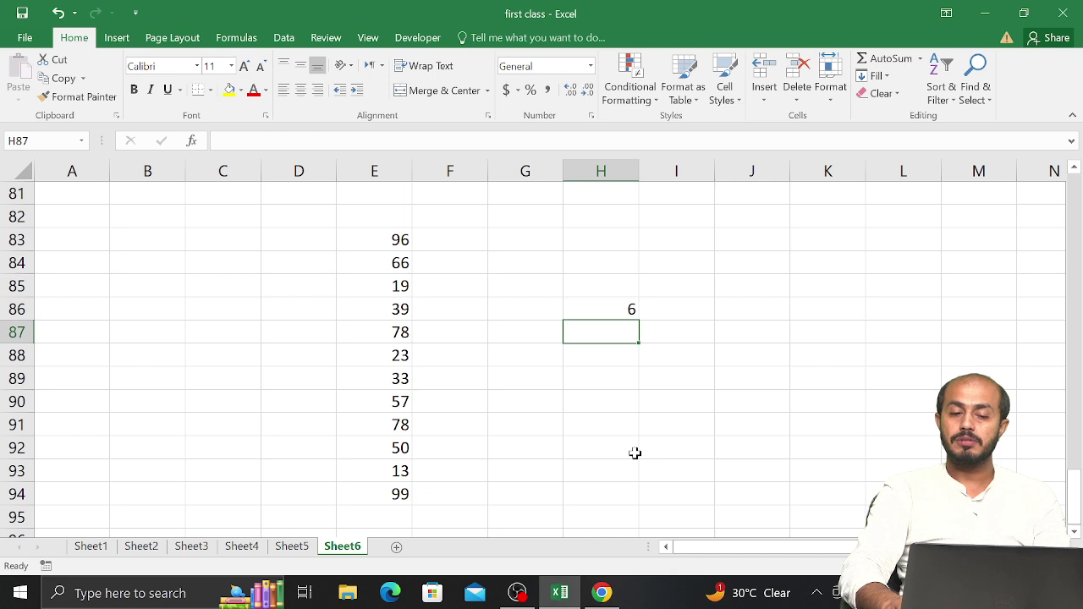
Step: Inspect the range and the greater-than criterion of the COUNTIF formula in H86 without changing it
key(Up)
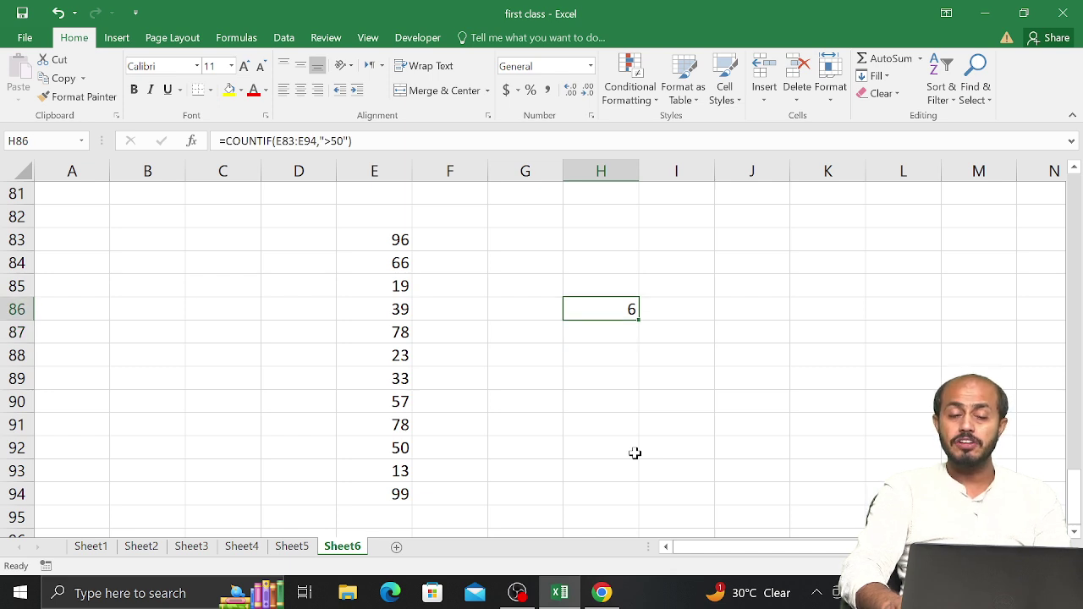
key(F2)
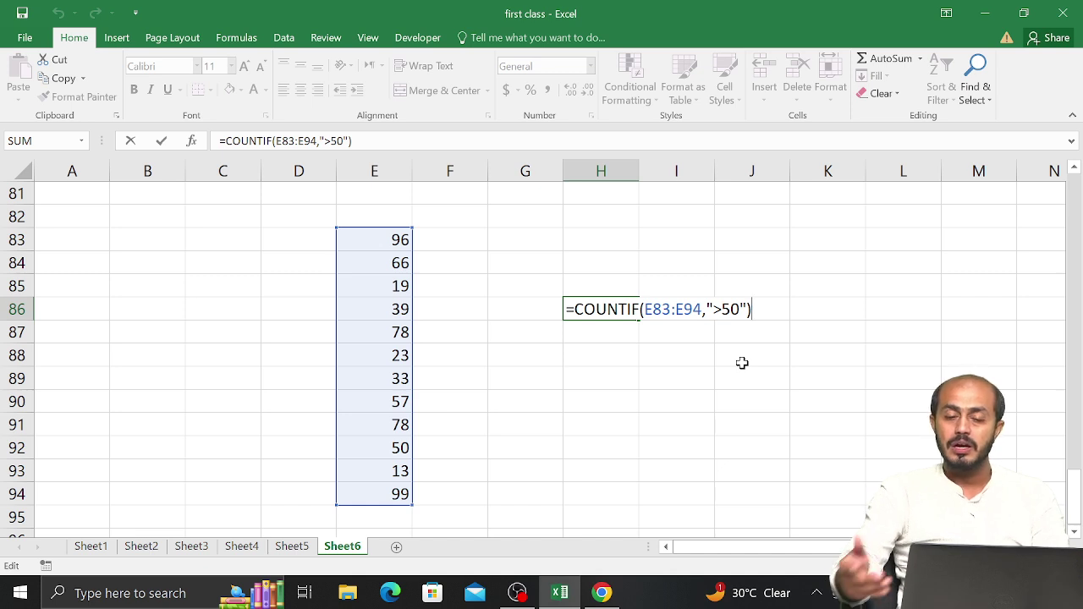
key(Return)
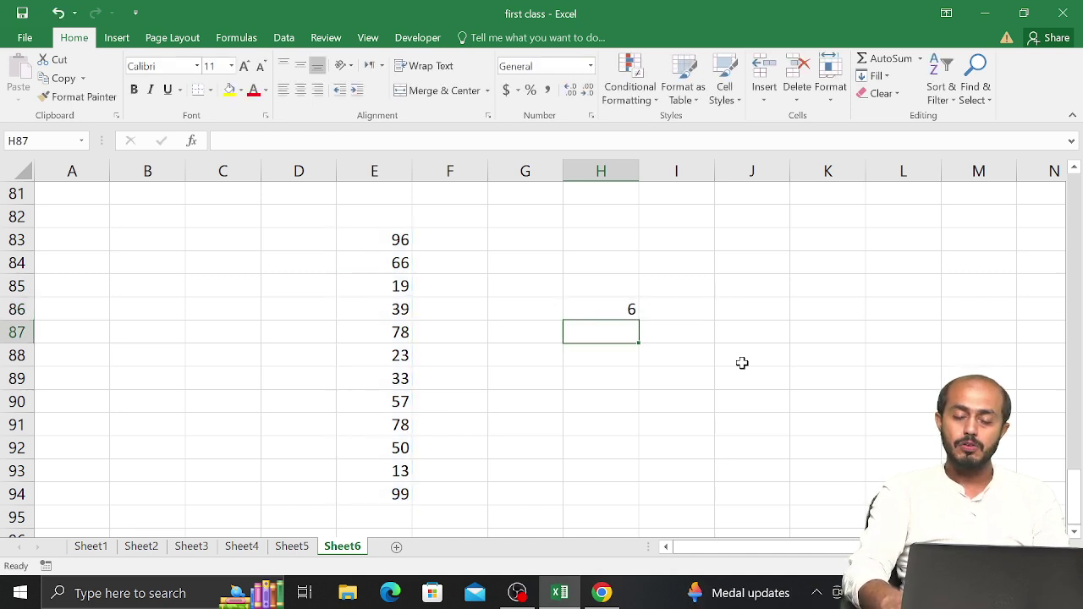
Step: Enter the criterion >50 as plain text in H83
text(=)
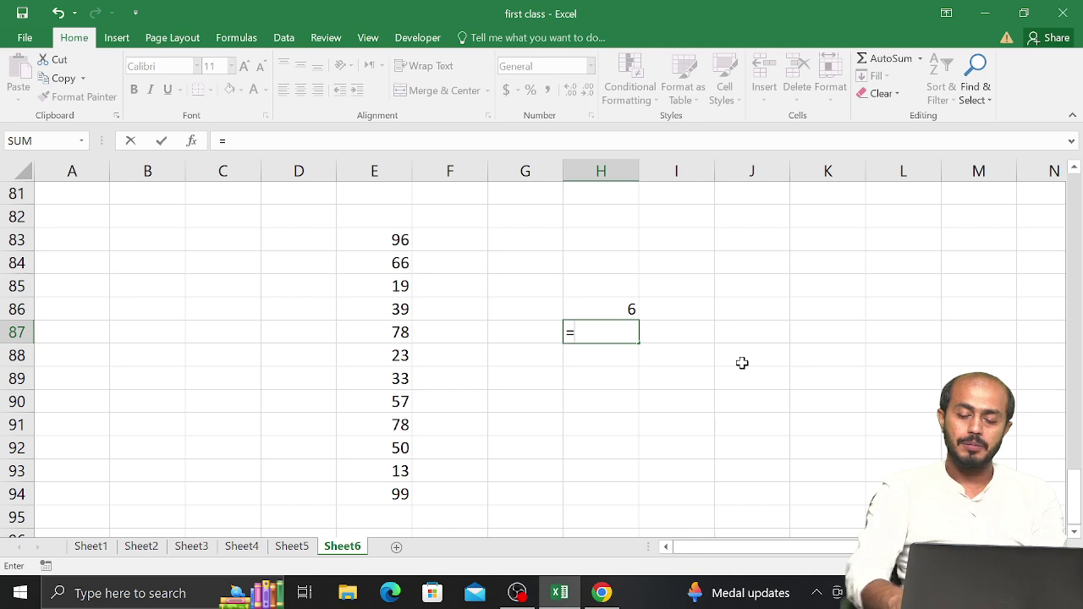
key(BackSpace)
key(Up)
key(Up)
key(Up)
key(Up)
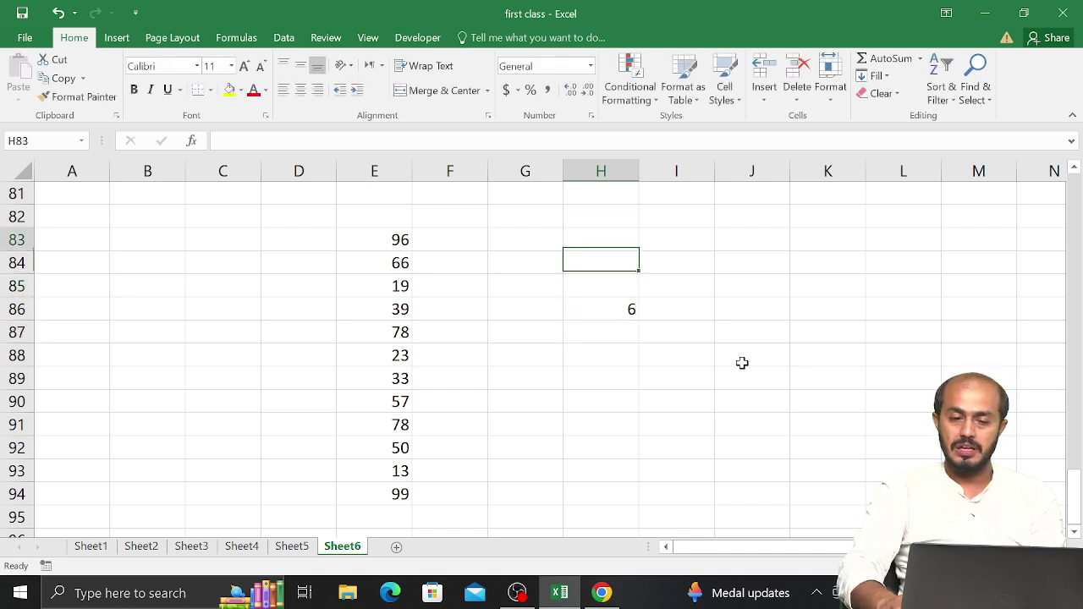
text(>50)
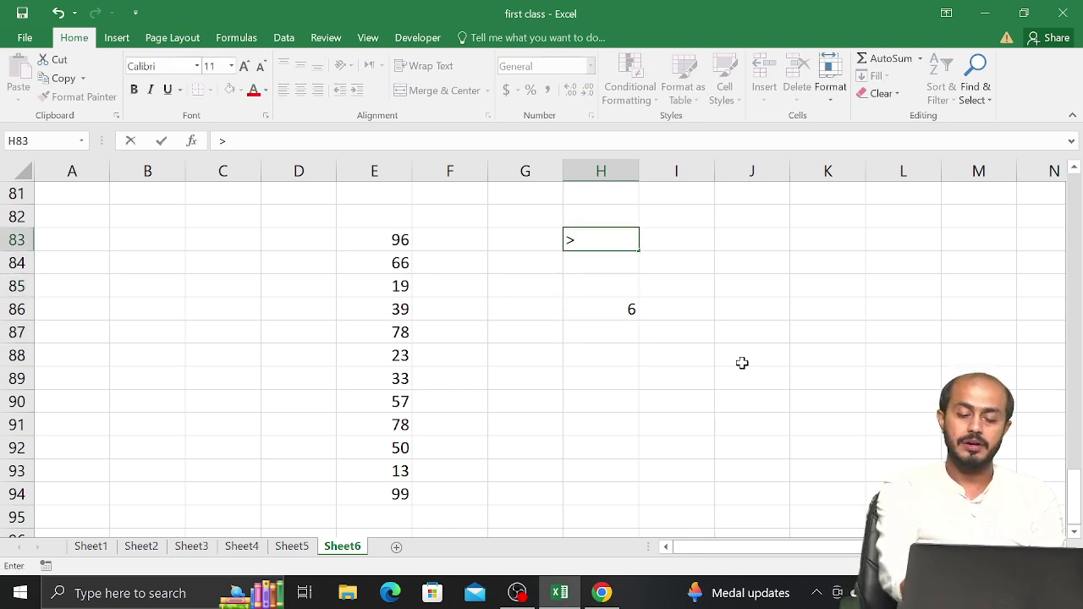
key(Return)
Step: Enter =COUNTIF(E83:E94,H83) in H88 to count the numbers using the criterion stored in H83
key(Down)
key(Down)
key(Down)
key(Down)
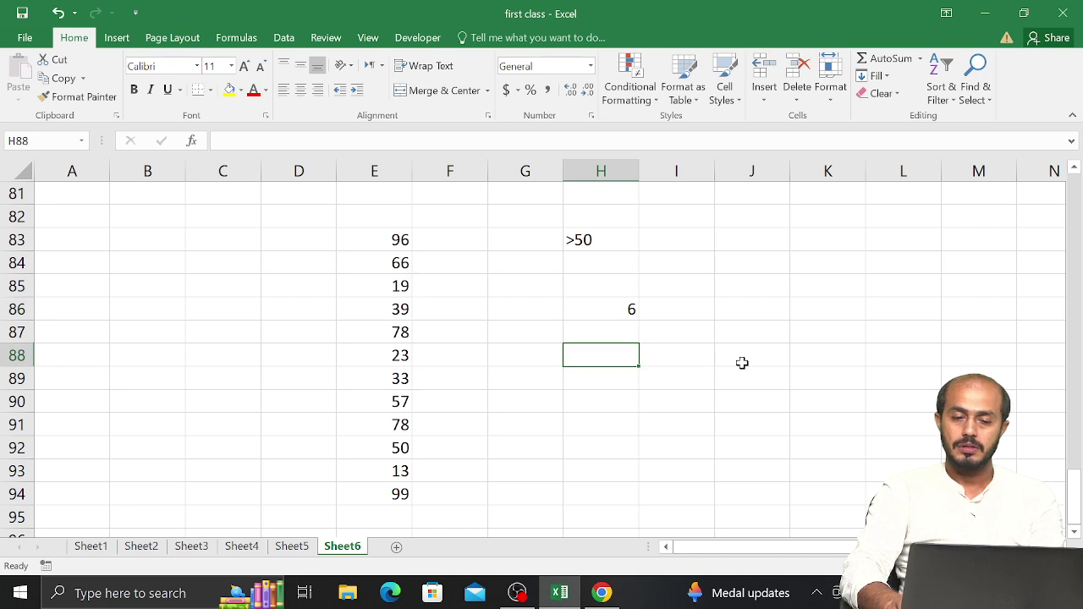
text(=count)
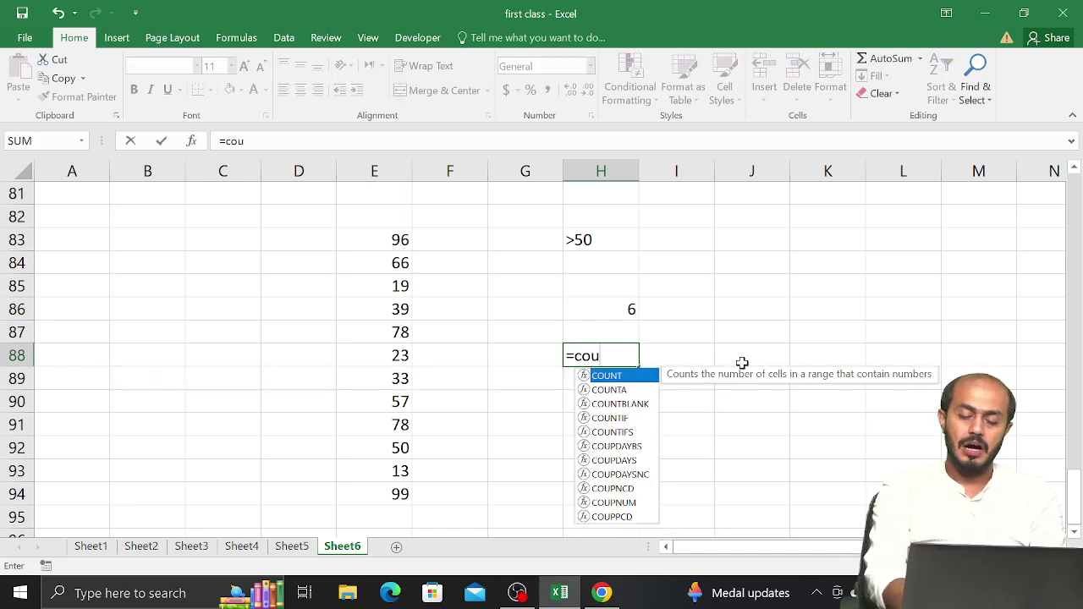
key(Down)
key(Down)
key(Down)
key(Tab)
key(Left)
key(Left)
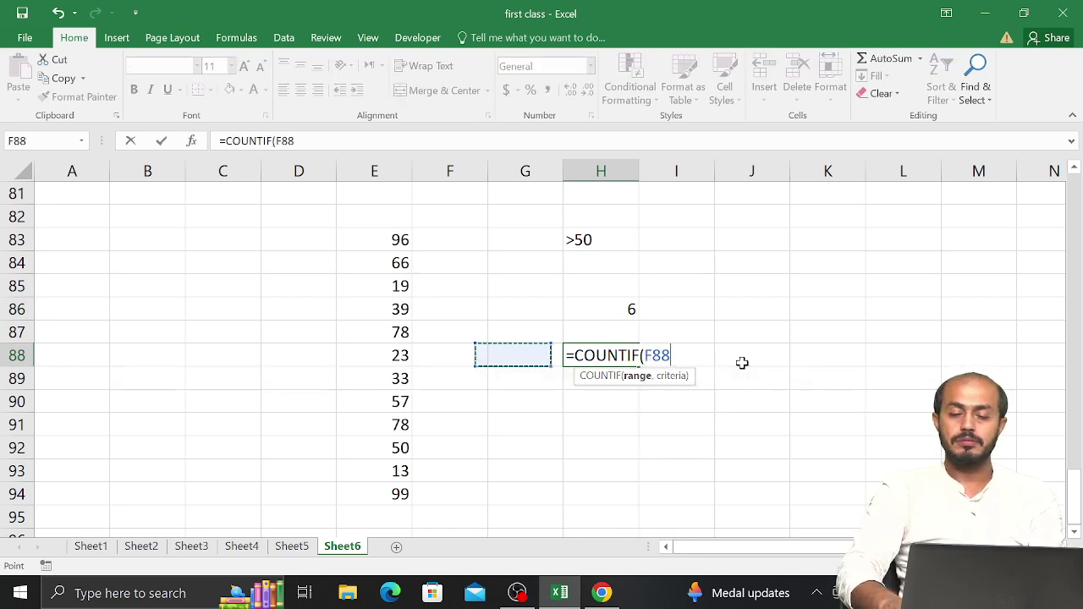
key(Up)
key(Up)
key(Left)
key(Up)
key(Up)
key(Up)
key(ctrl+shift+Down)
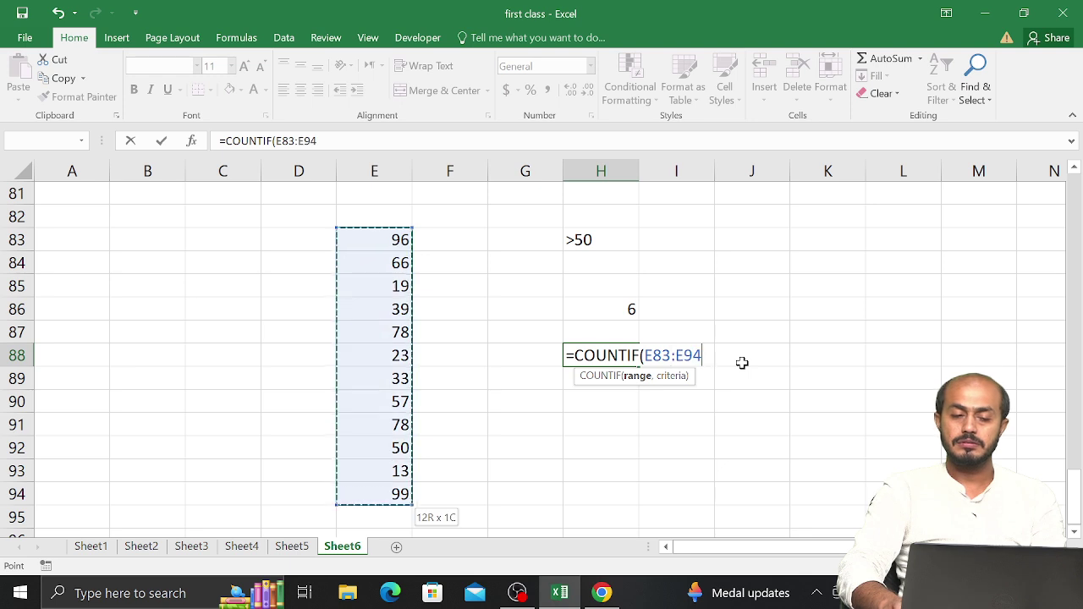
text(,)
key(Up)
key(Up)
key(Up)
key(Up)
key(Up)
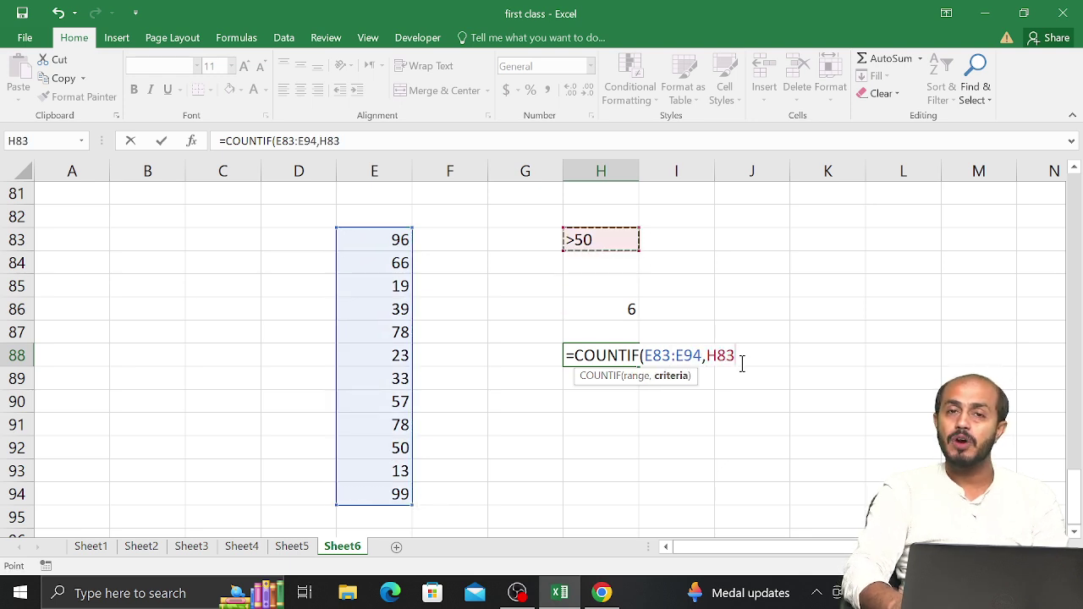
key(Return)
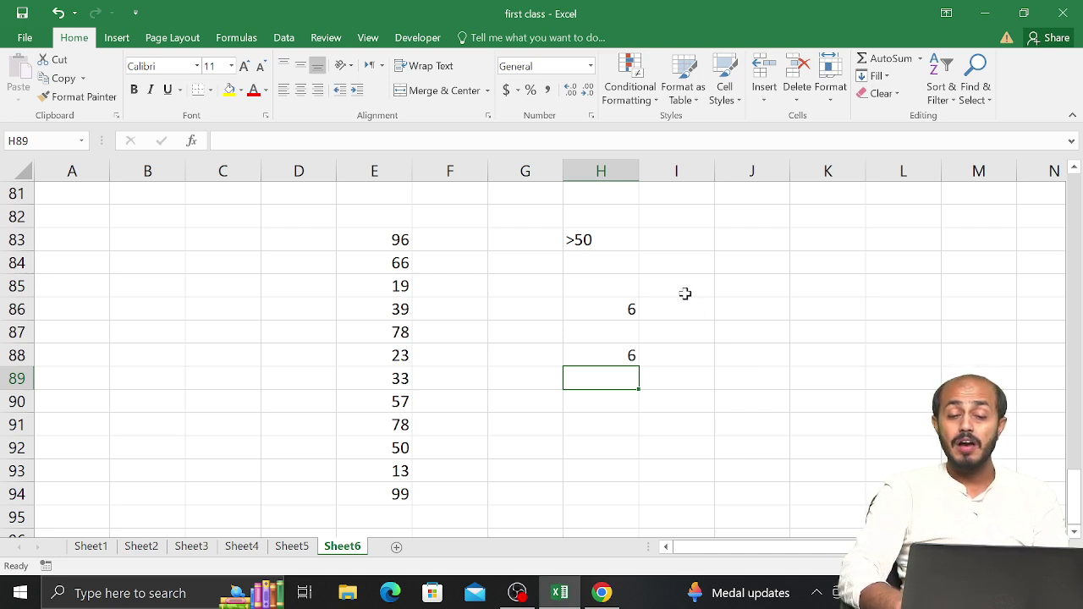
Step: Change the criterion in H83 to <50
click(596, 244)
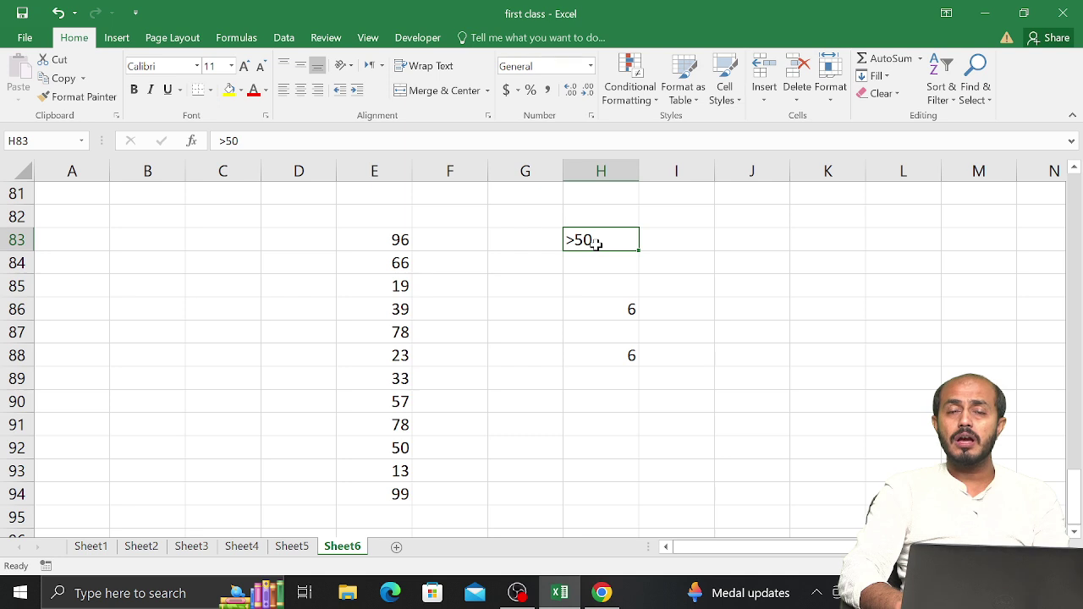
double_click(596, 244)
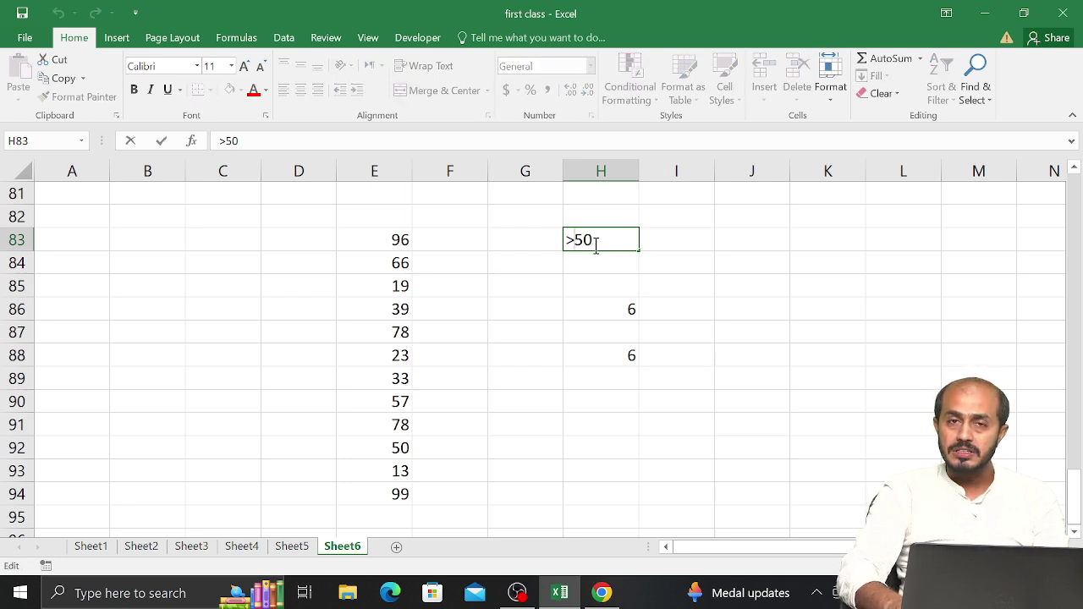
key(Left)
key(Left)
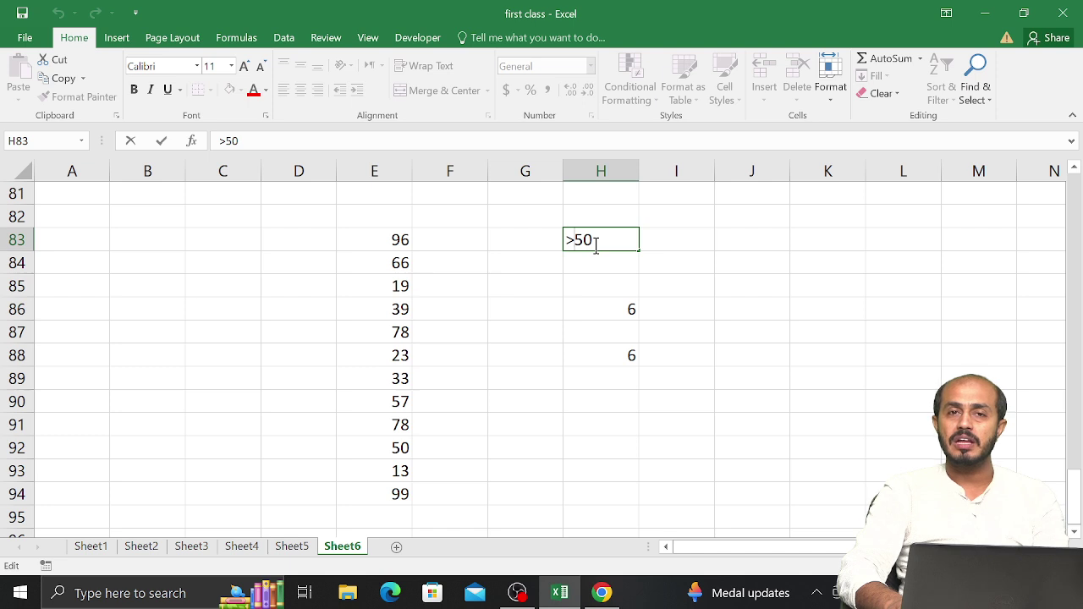
key(BackSpace)
text(<)
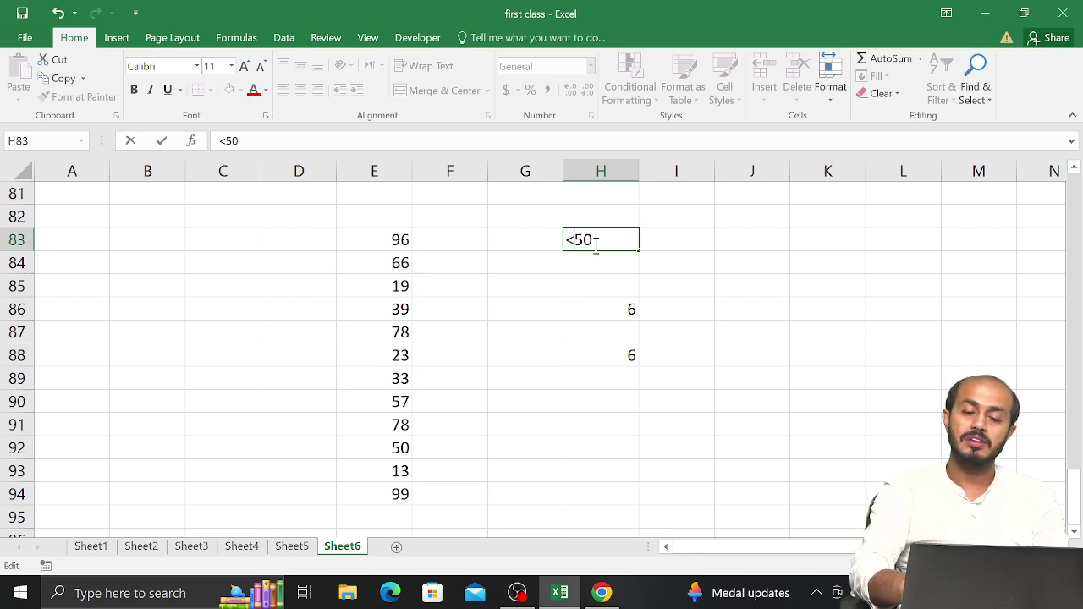
key(Return)
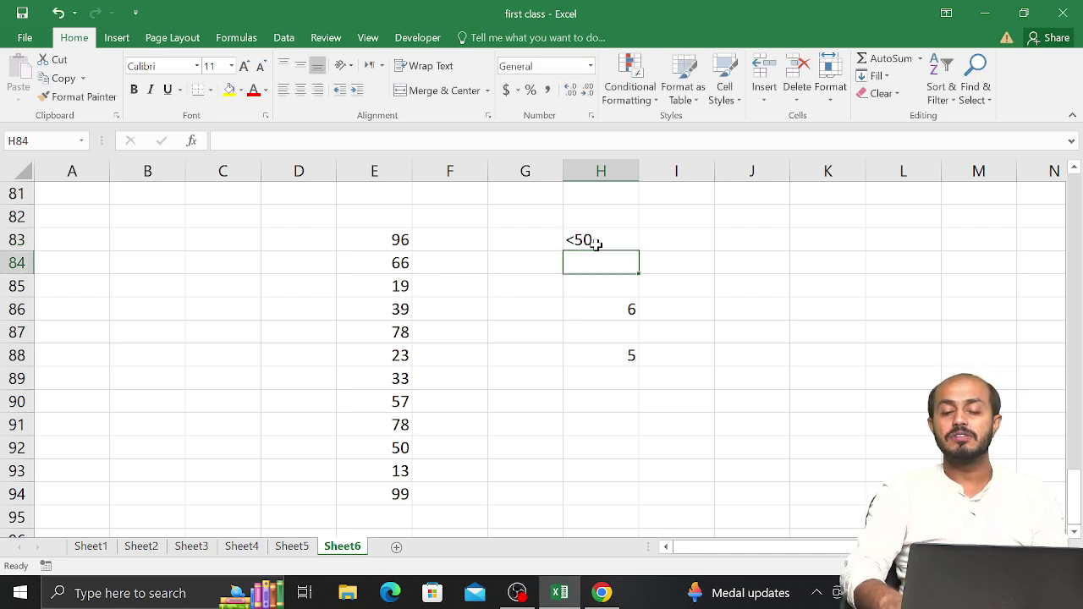
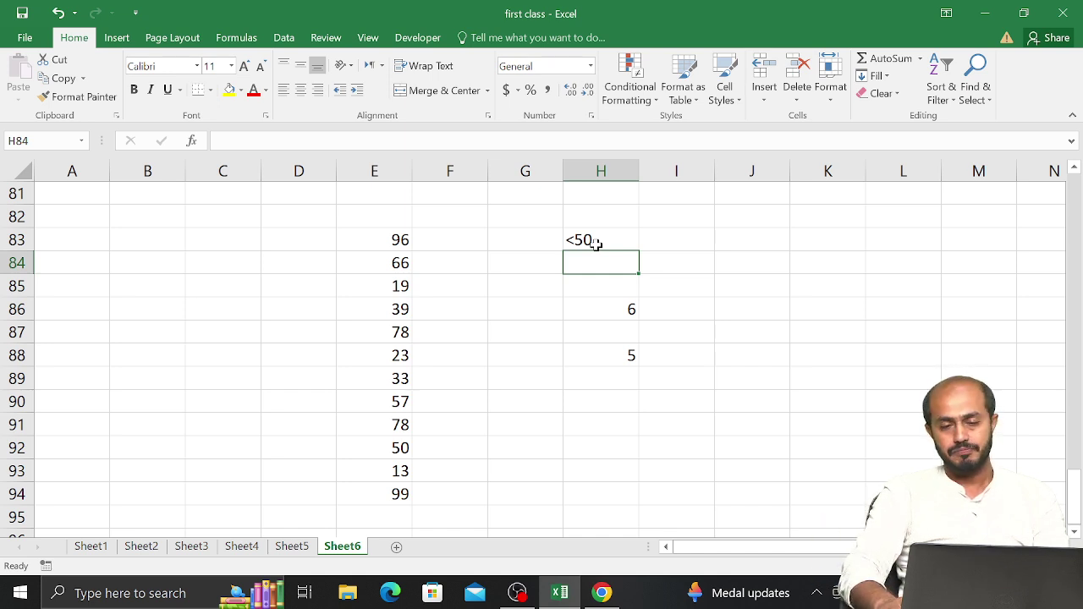
Step: Enter =COUNTIF(E83:E94,">J83") in H90, with the J83 reference inside the quotation marks
key(Down)
key(Down)
key(Down)
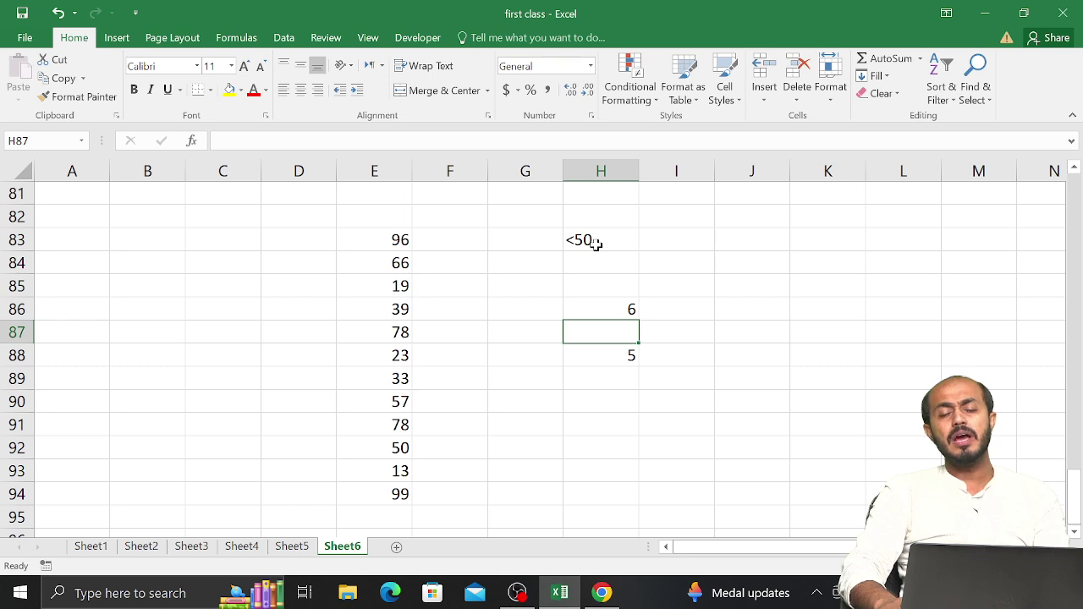
key(Down)
key(Down)
key(Down)
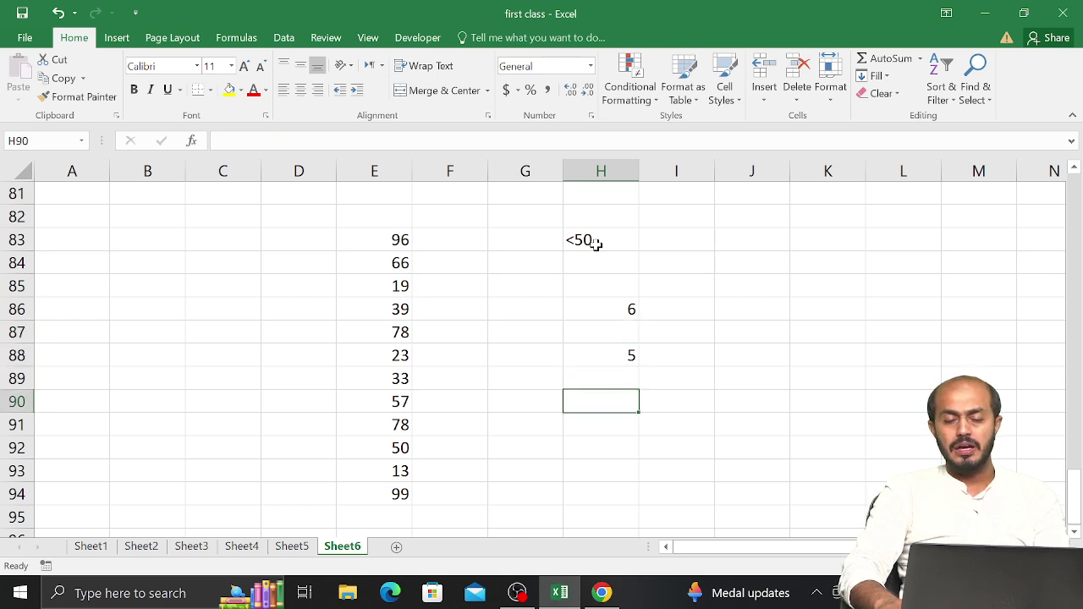
text(=count)
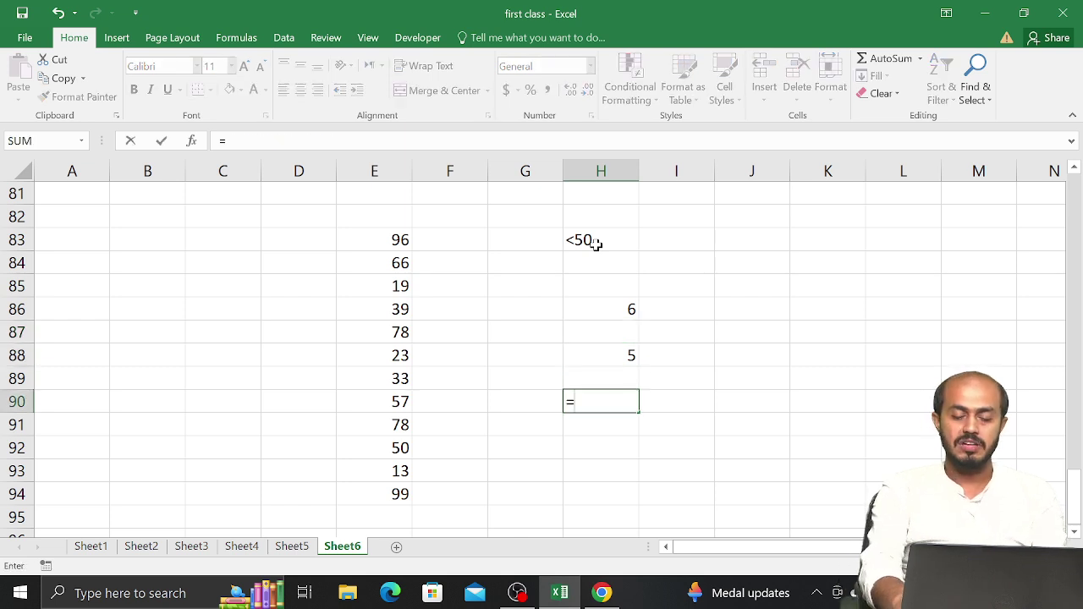
key(Down)
key(Down)
key(Down)
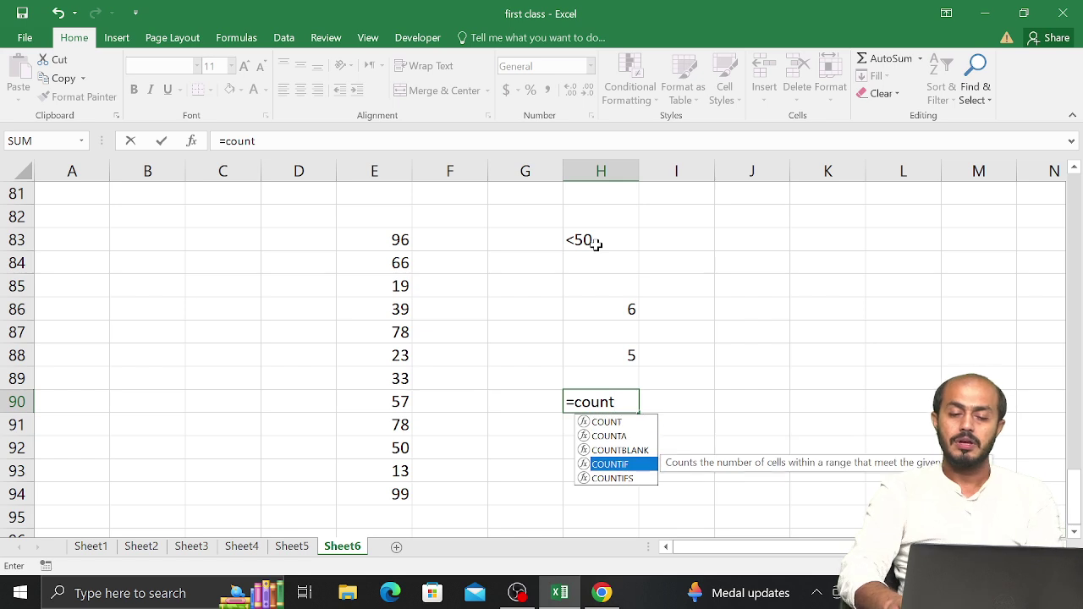
key(Tab)
key(Left)
key(Left)
key(Up)
key(Left)
key(Up)
key(Up)
key(Up)
key(Up)
key(Up)
key(Up)
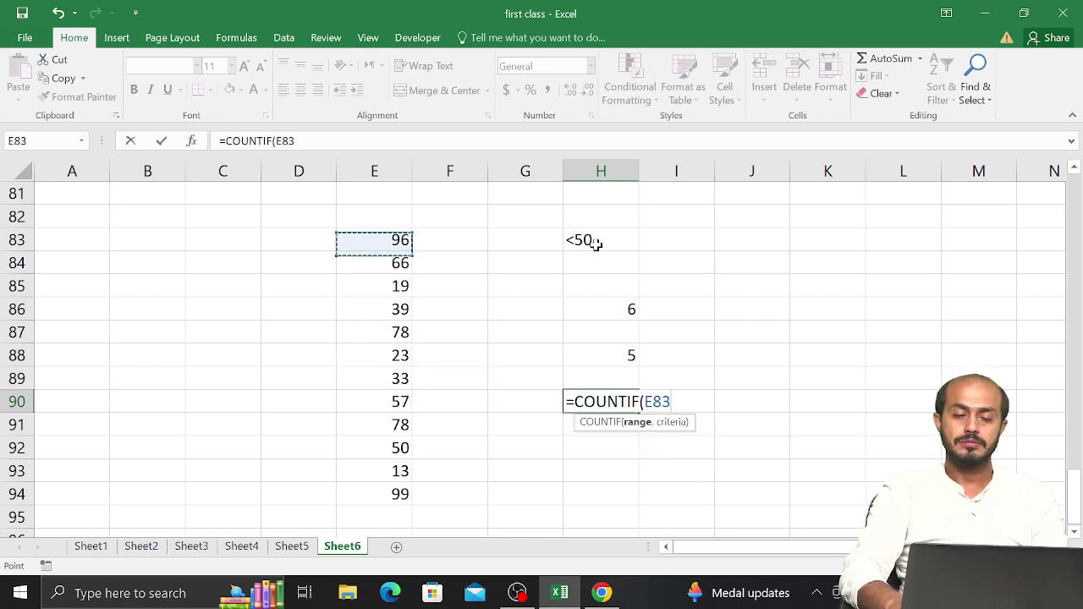
key(ctrl+shift+Down)
text(,)
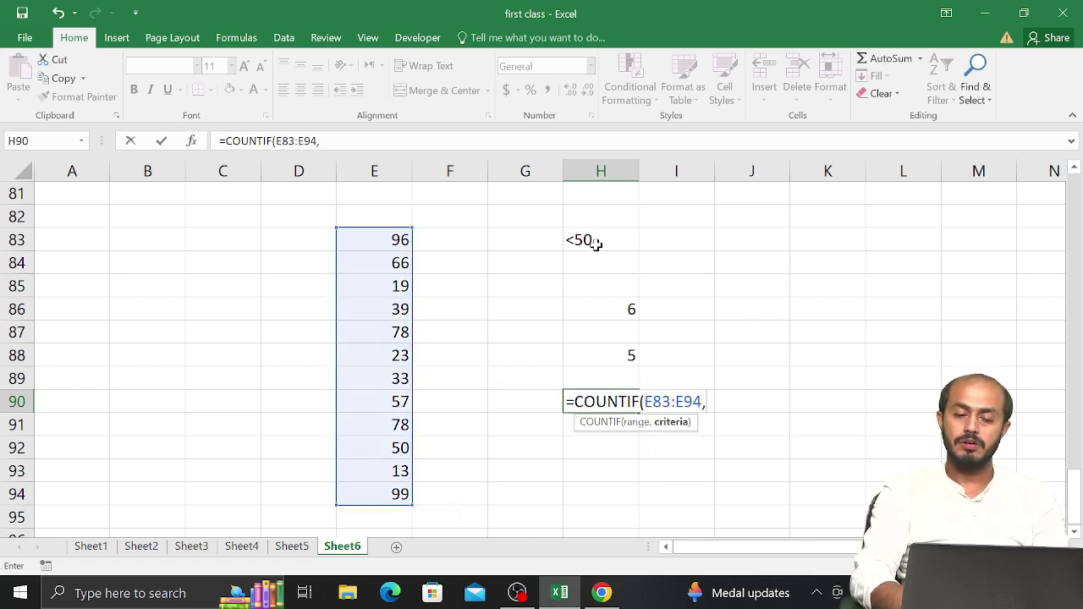
text(">)
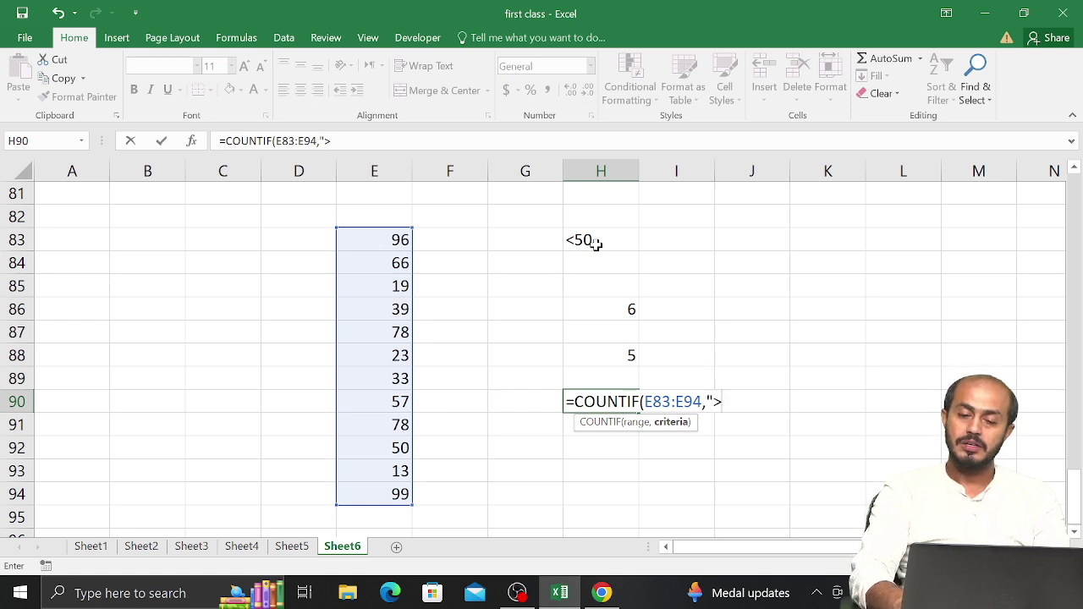
click(742, 241)
text("))
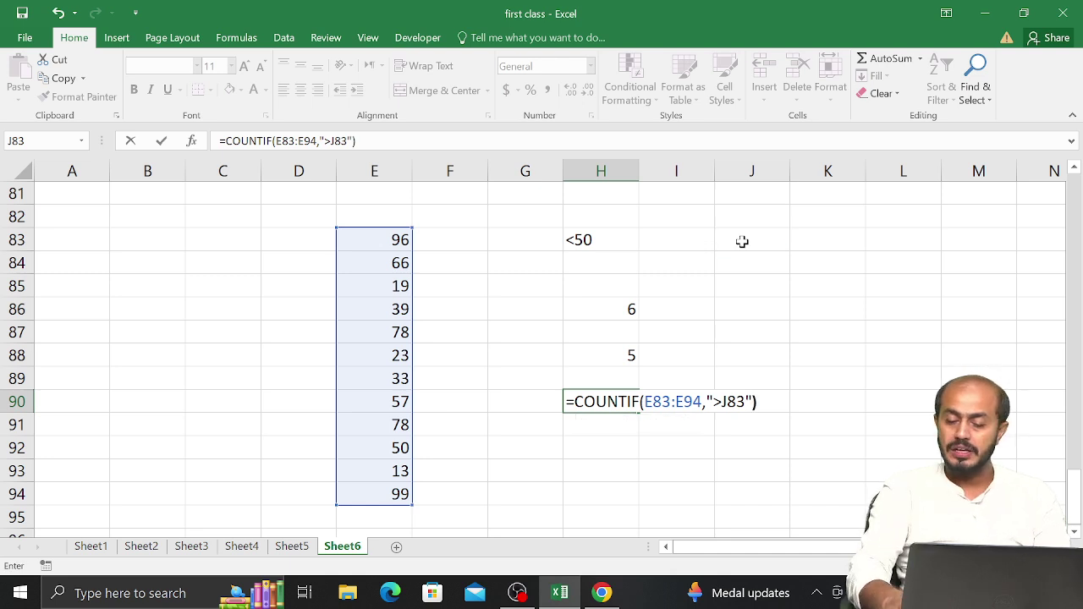
key(Return)
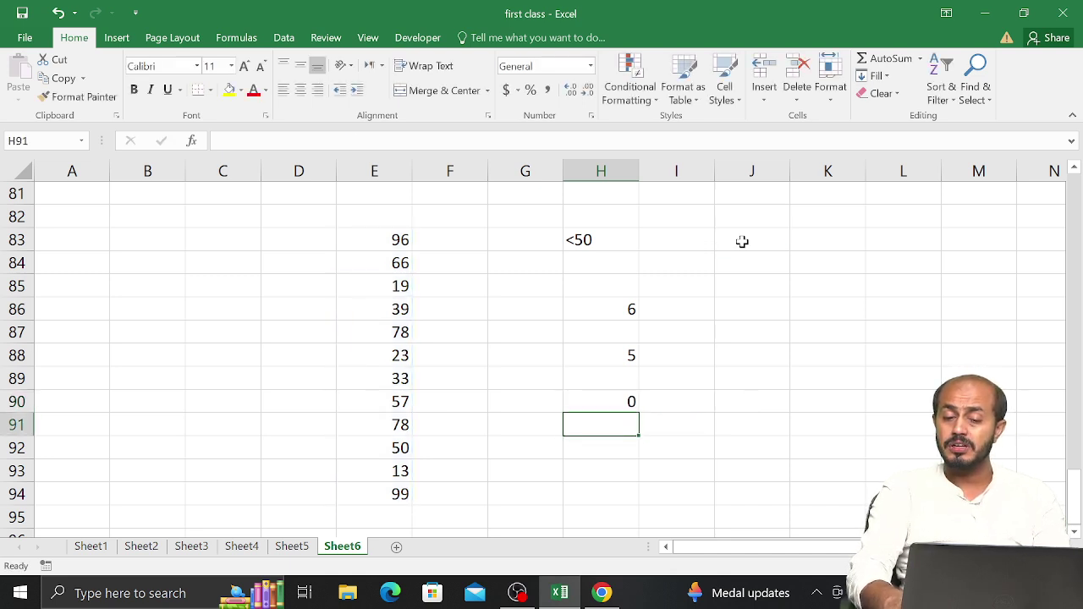
Step: Check the criterion of the formula in H90 and enter 50 in the referenced cell J83
key(Up)
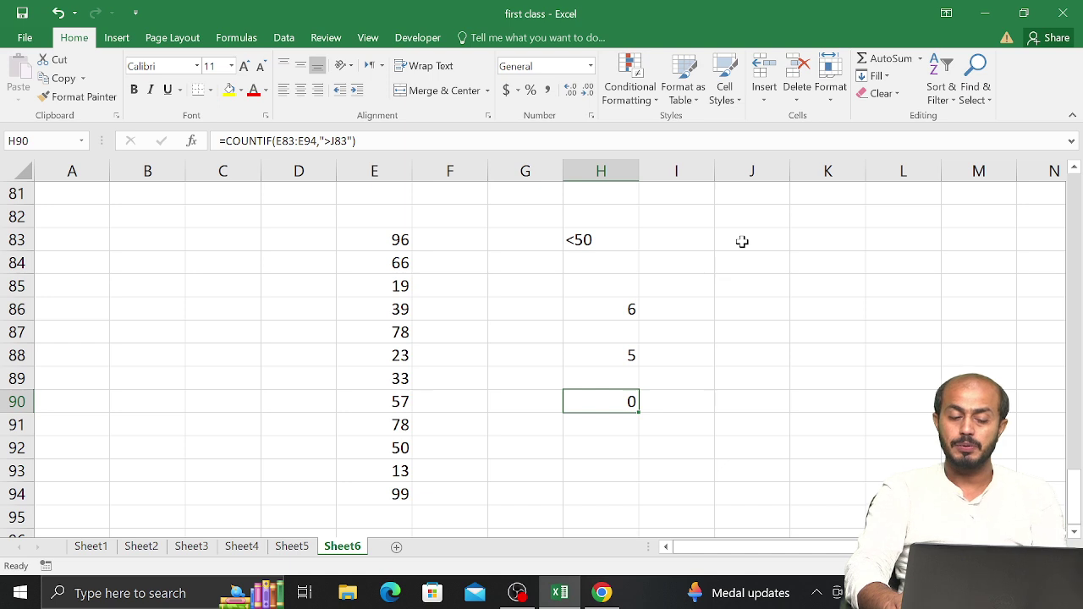
key(F2)
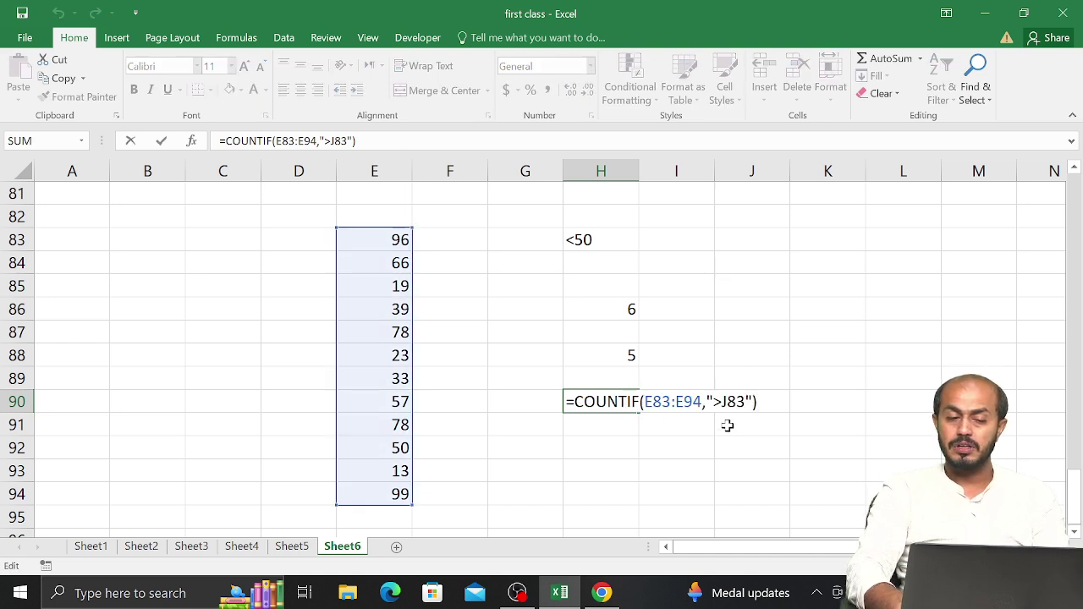
click(762, 234)
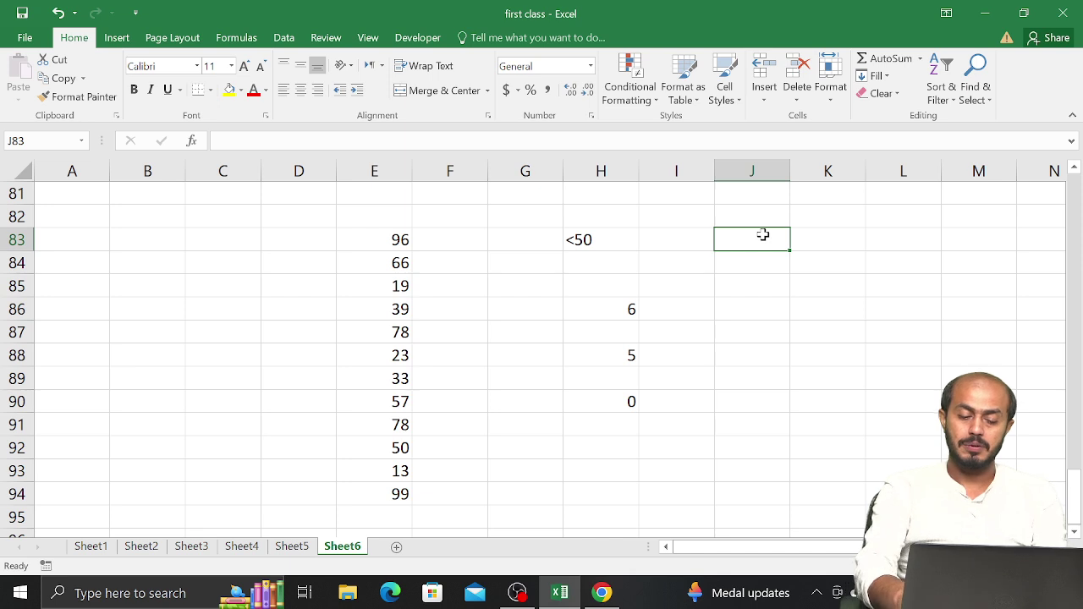
text(50)
key(Return)
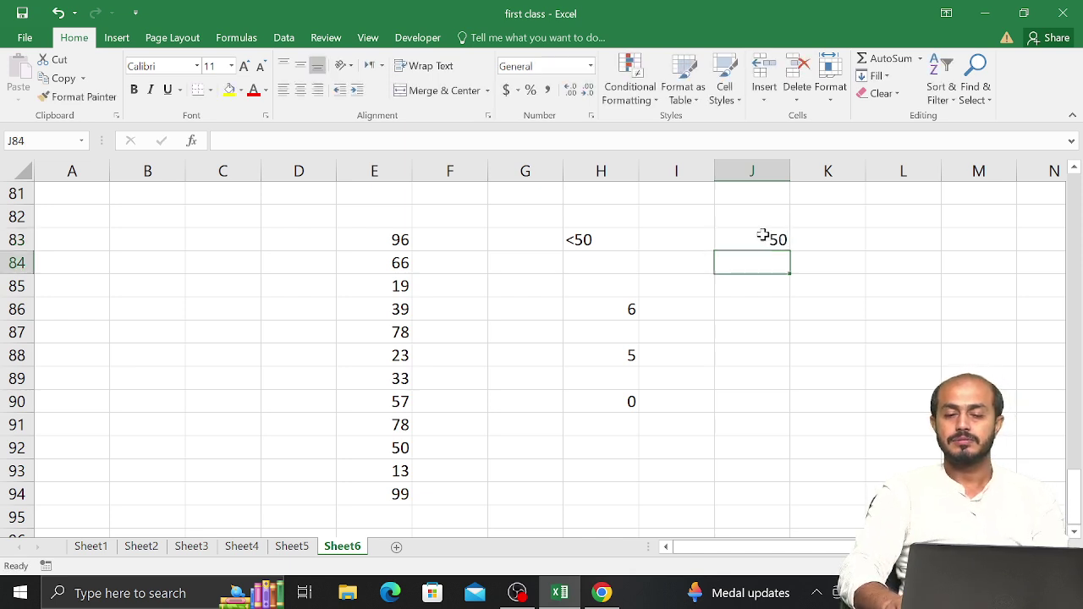
click(763, 237)
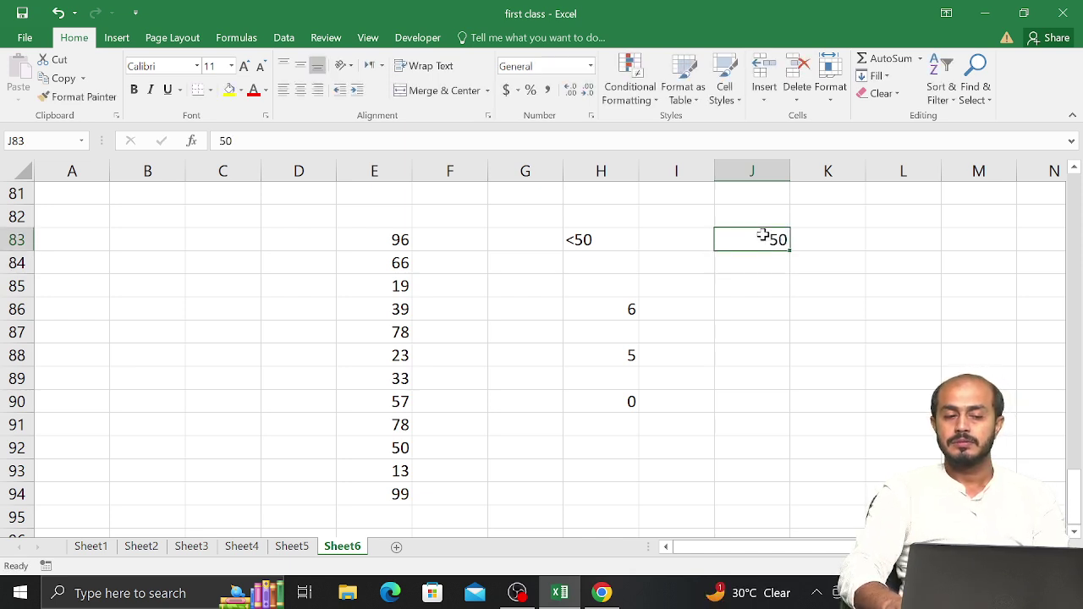
Step: Change the formula in H90 to =COUNTIF(E83:E94,">"&J83), keeping only the operator in quotation marks and joining it to the cell reference
click(626, 398)
double_click(626, 401)
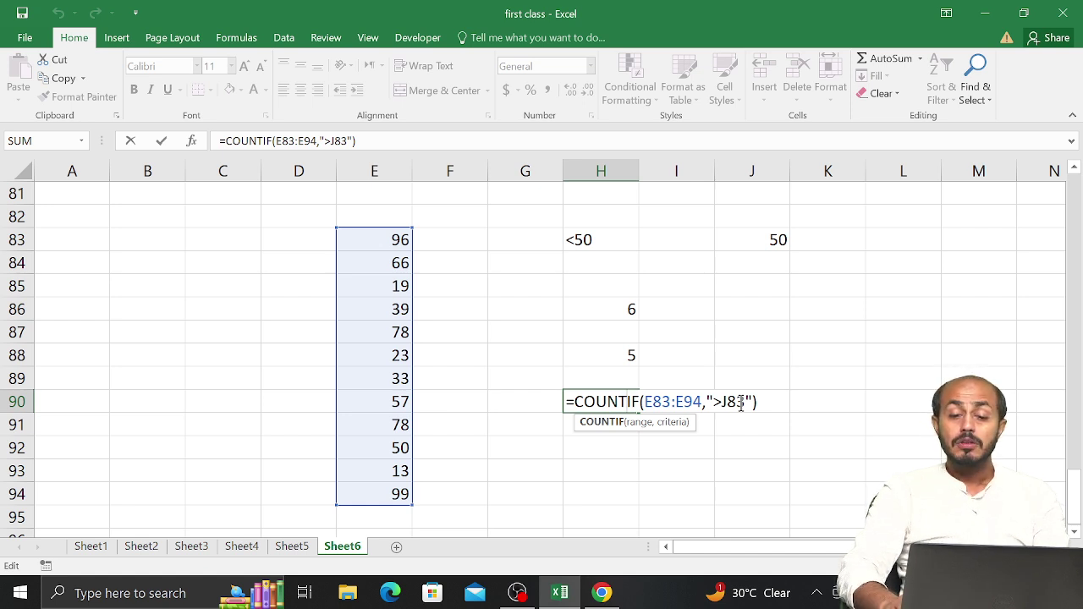
key(ctrl+Return)
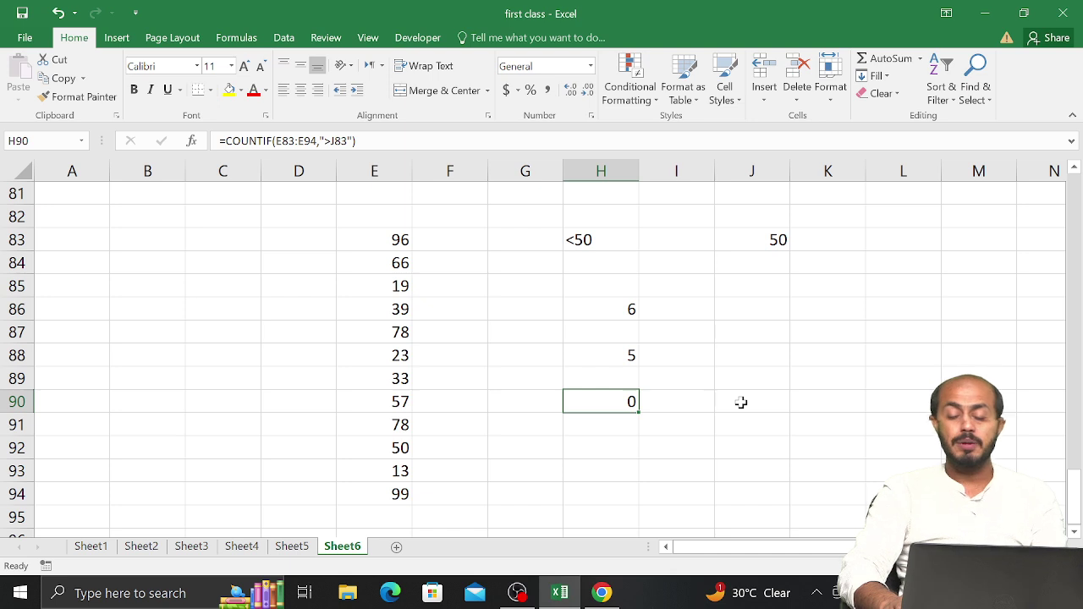
key(F2)
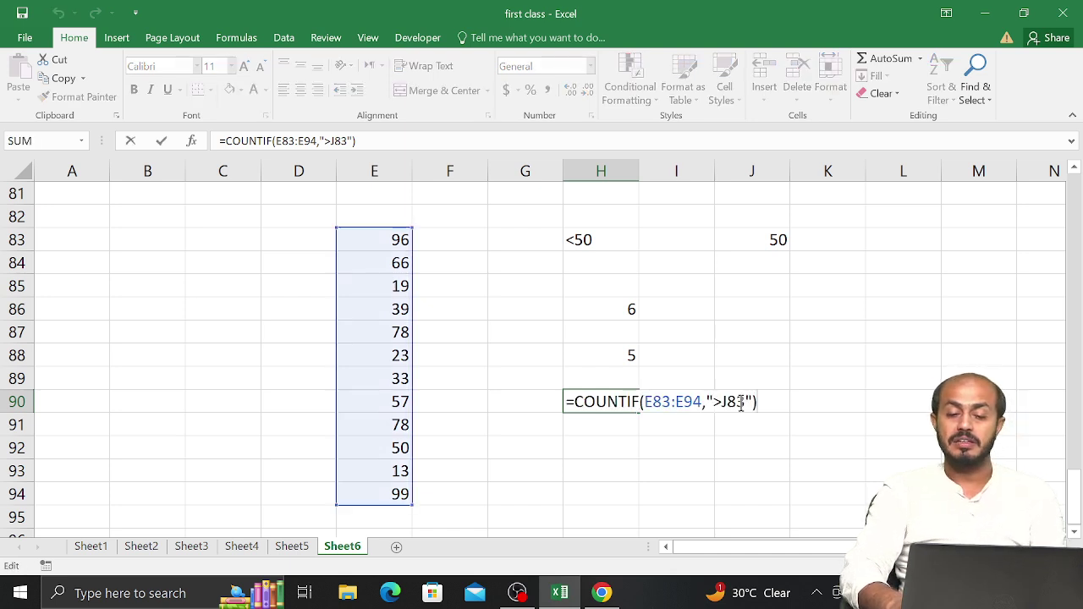
key(Right)
key(Right)
key(BackSpace)
key(BackSpace)
key(BackSpace)
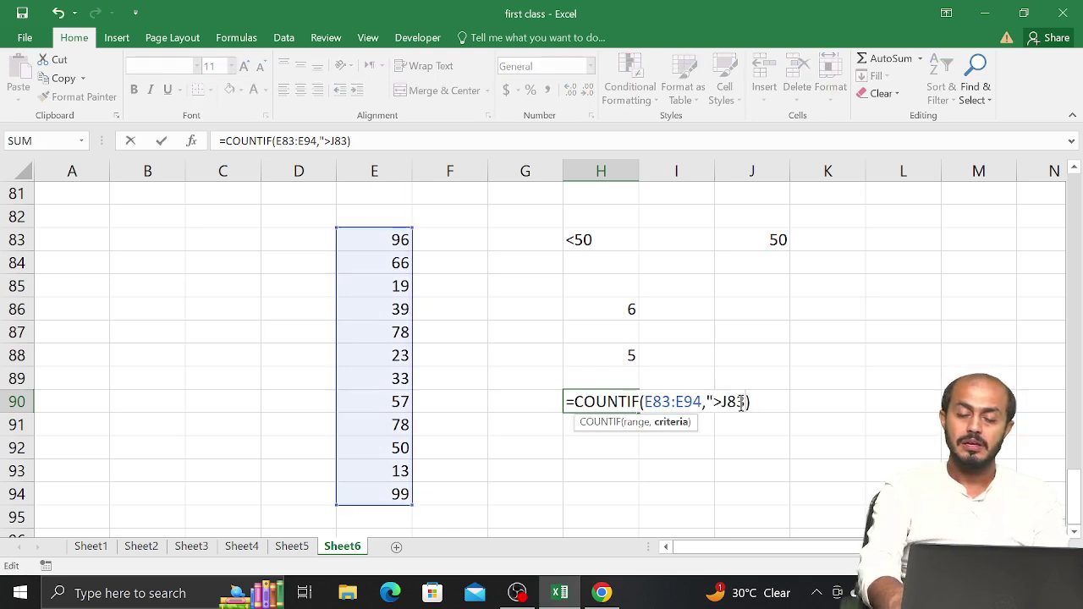
key(BackSpace)
text(")
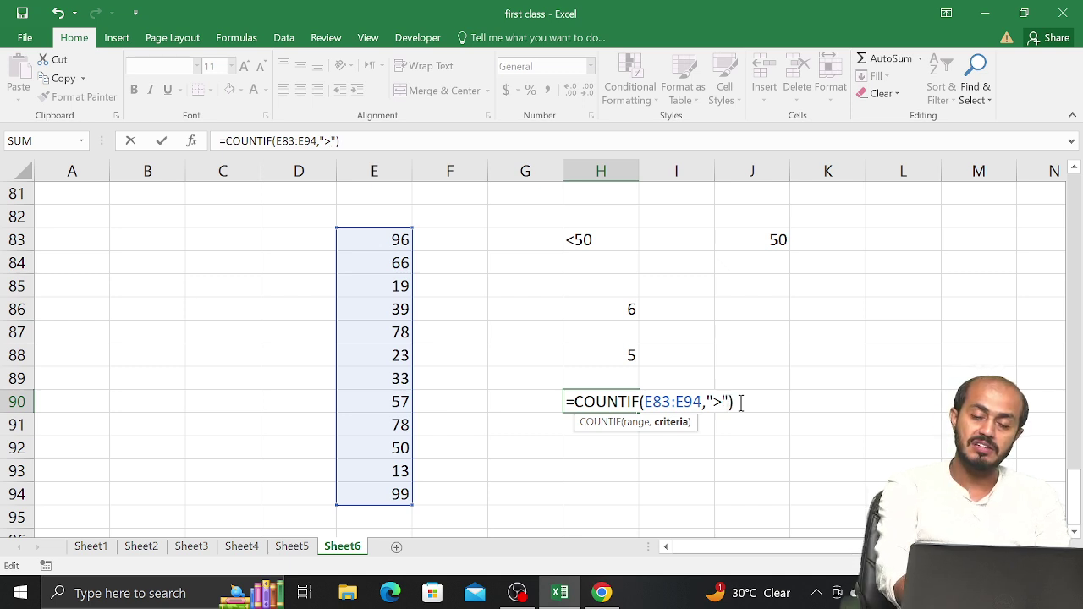
text(&)
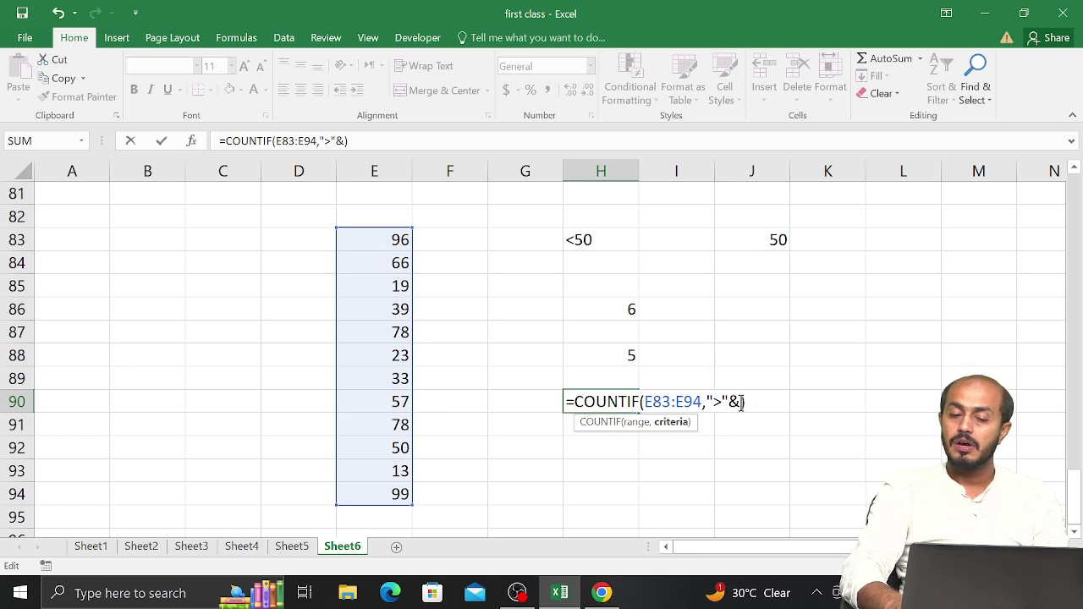
click(767, 247)
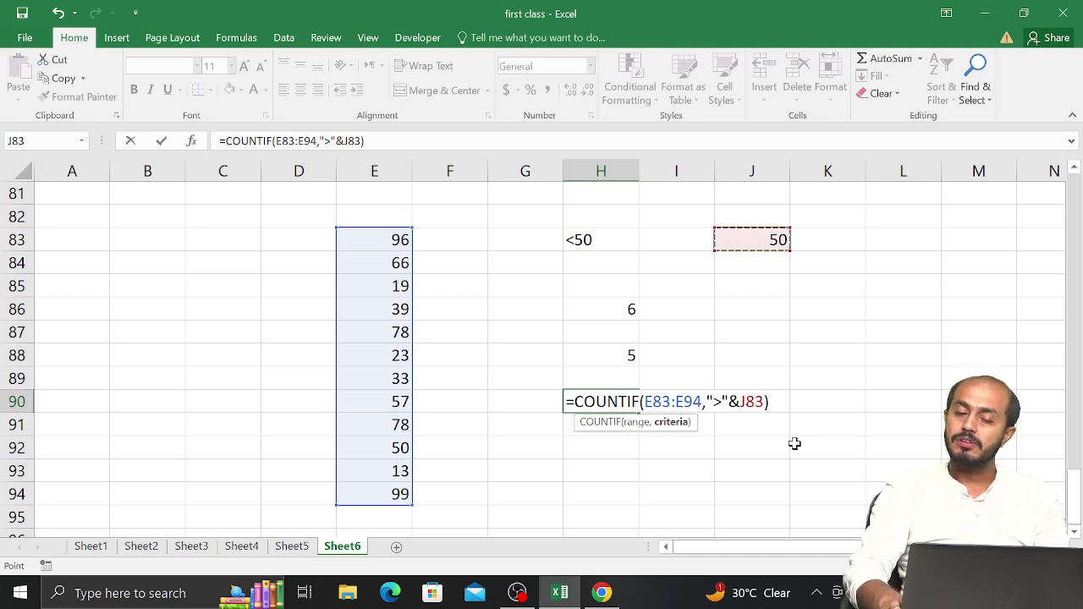
key(Return)
Step: Compare the counts in H88 and H90 and check which criterion cell the COUNTIF formula in H88 references
key(Up)
key(Up)
key(Up)
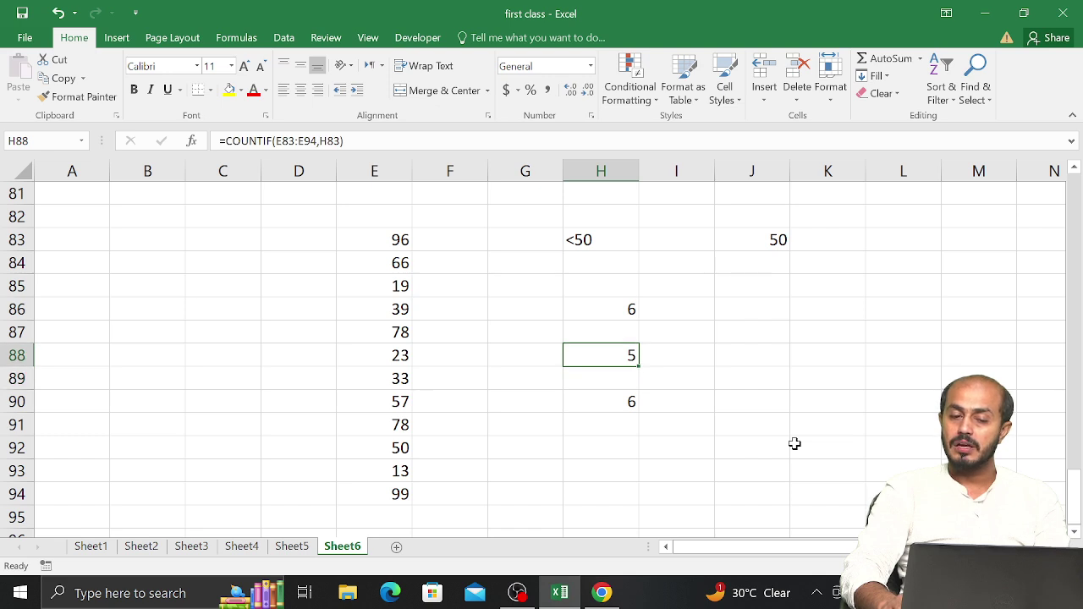
key(Down)
key(Down)
key(Down)
key(Up)
key(Up)
key(Up)
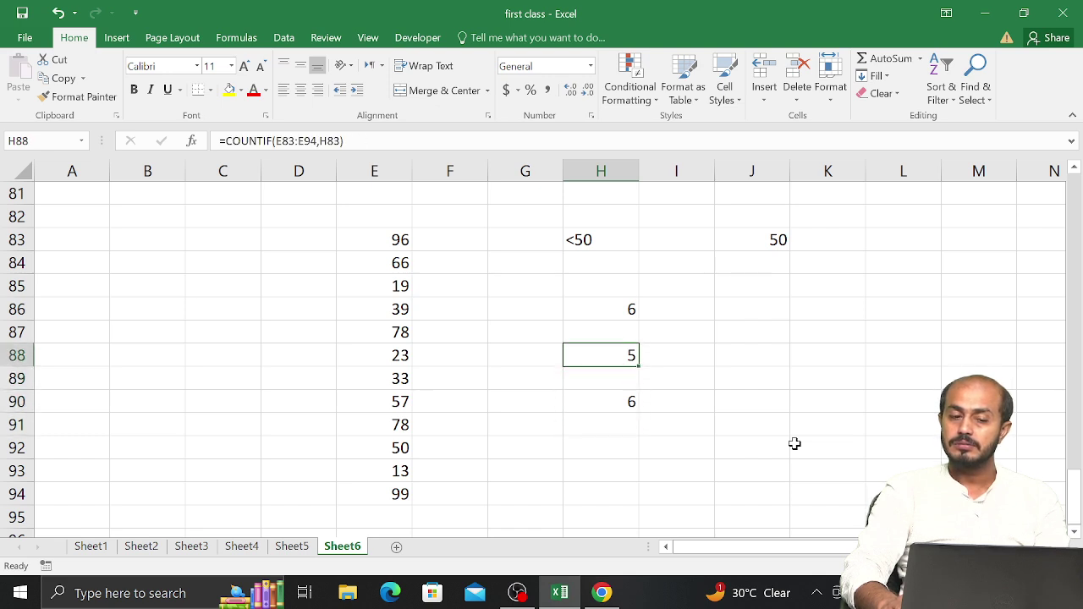
key(F2)
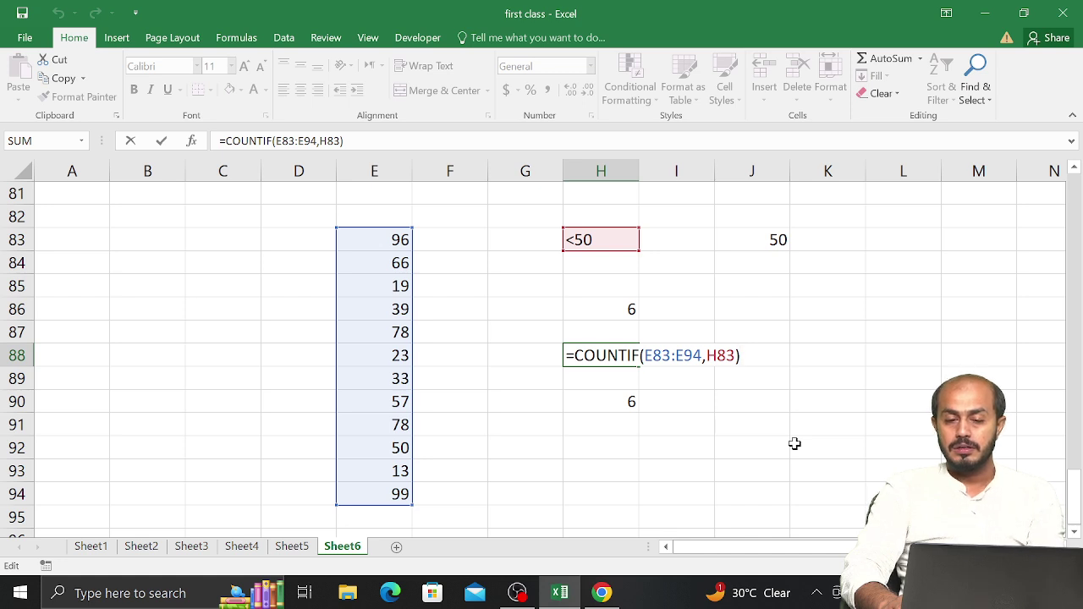
key(Escape)
Step: Change the criterion in H83 to >50
key(Up)
key(Up)
key(Up)
key(Up)
key(Up)
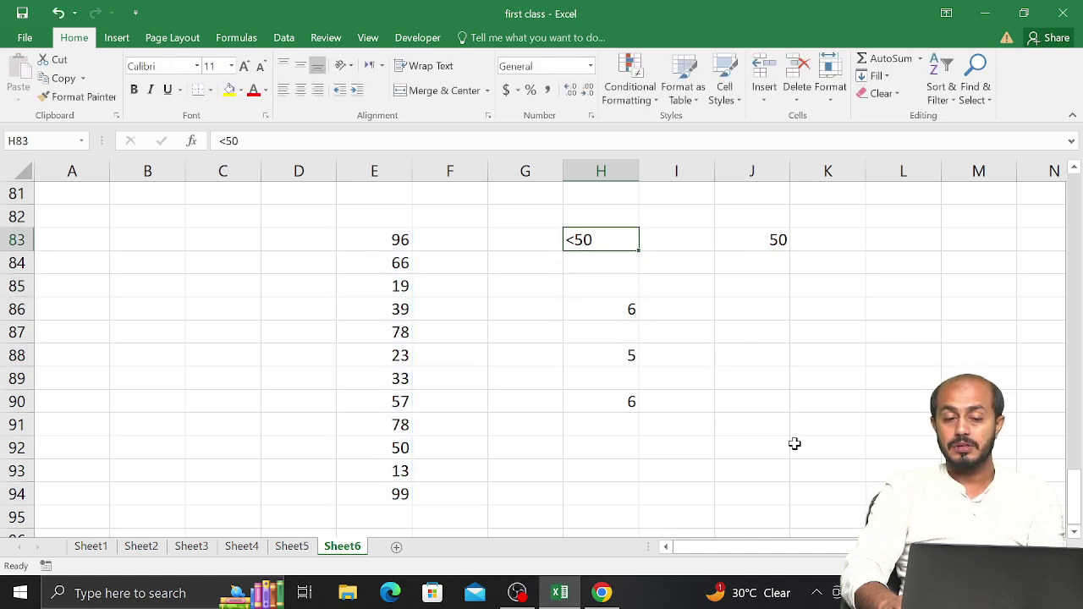
key(F2)
key(Left)
key(Left)
key(BackSpace)
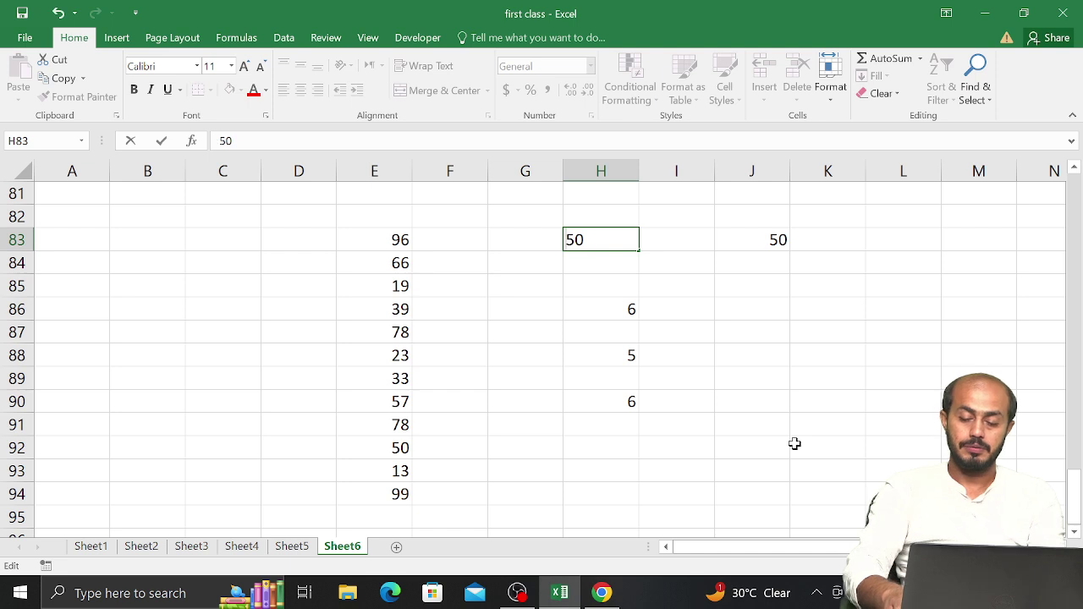
text(>)
key(Return)
Step: Review the COUNTIF formulas in H86, H88 and H90 to compare the typed, cell-stored and joined forms of the criterion
key(Down)
key(Down)
key(Down)
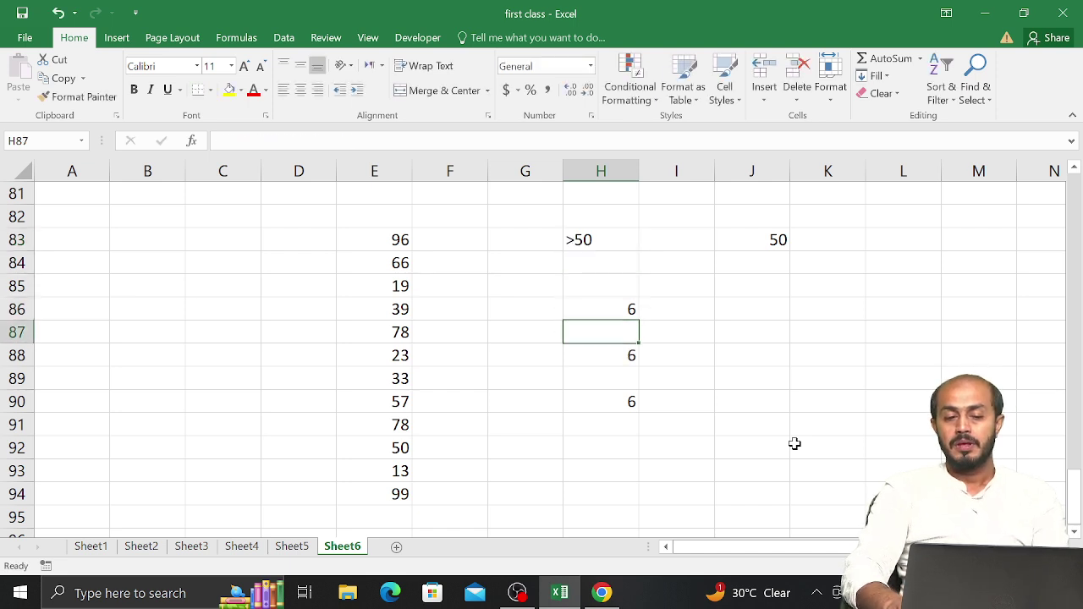
key(Up)
key(F2)
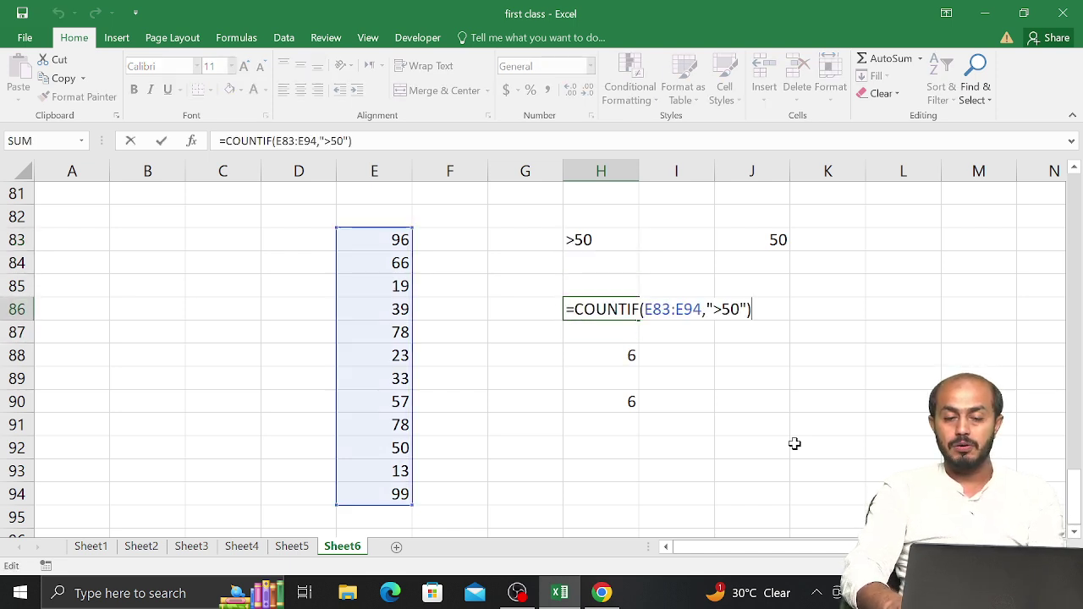
key(Escape)
key(Down)
key(Down)
key(Down)
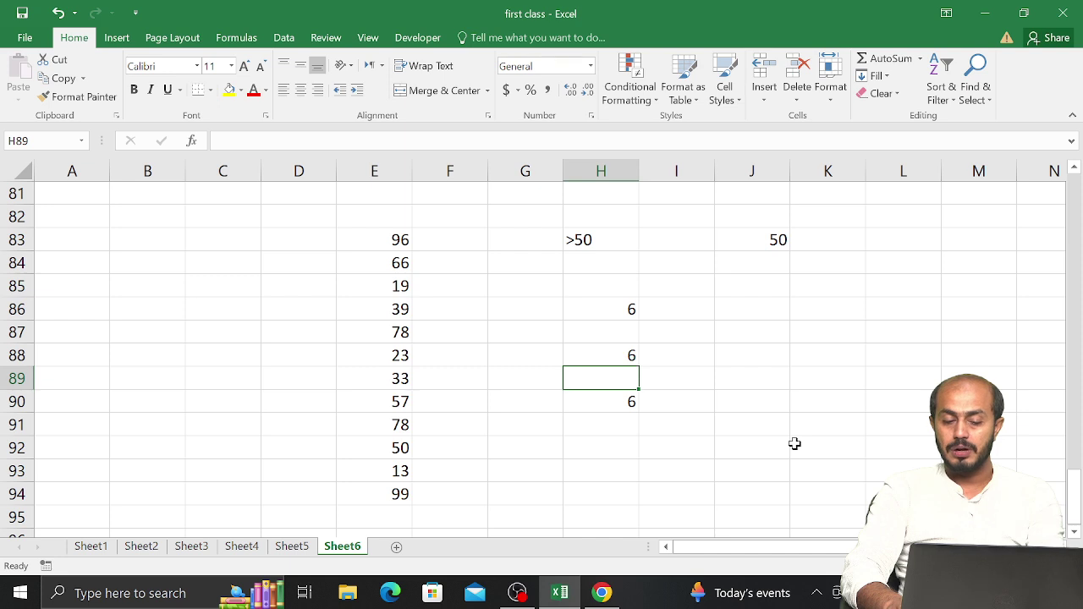
key(Up)
key(F2)
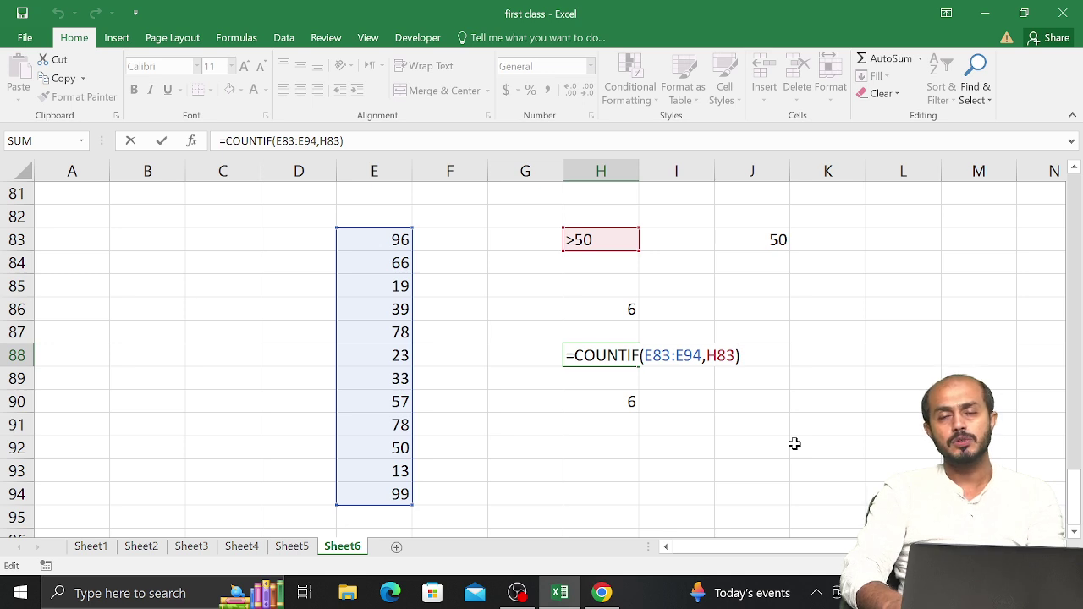
key(ctrl+Return)
key(Down)
key(Down)
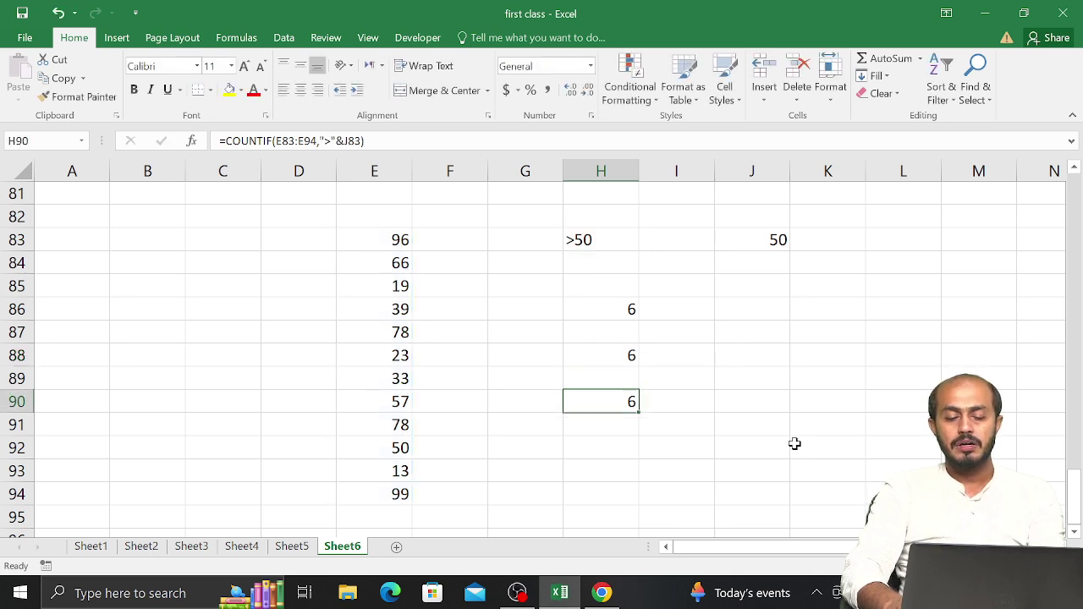
key(F2)
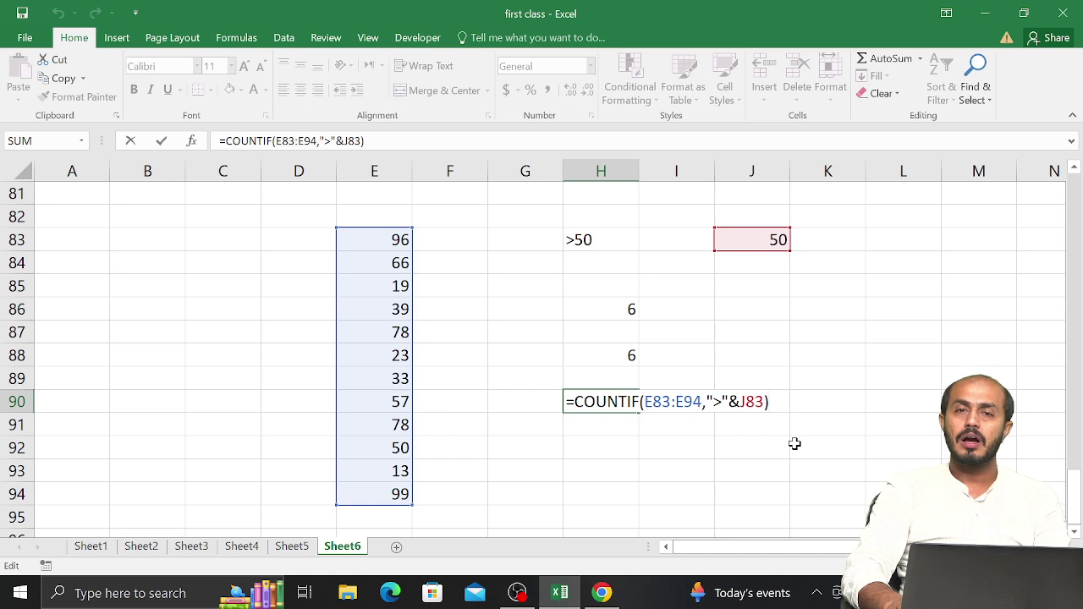